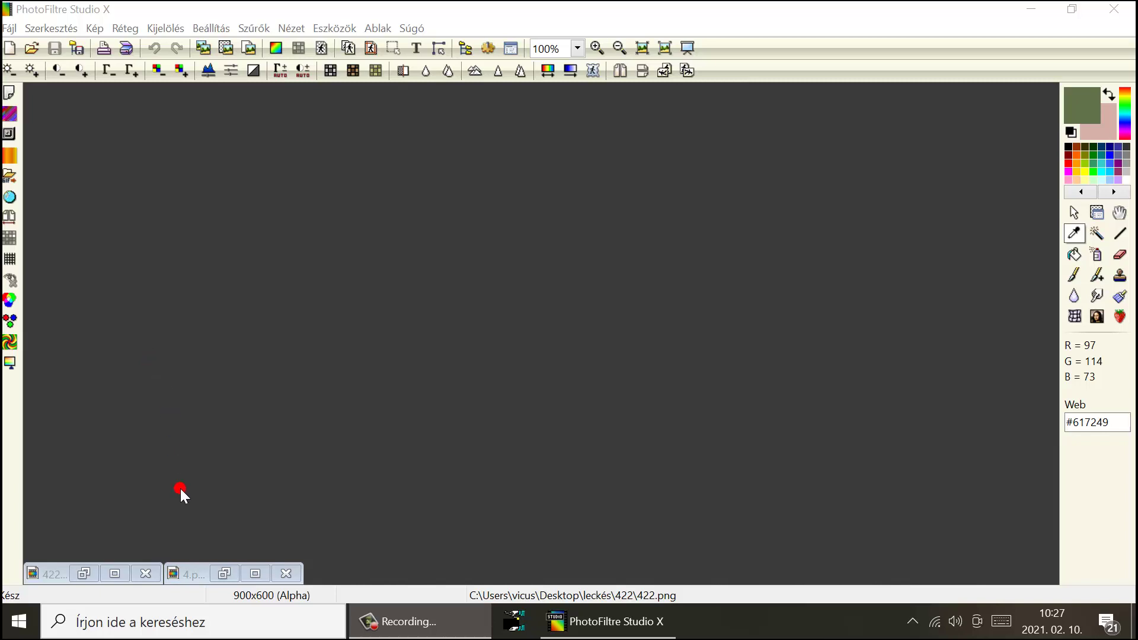
View the finished reference composition in 422.png, and minimise it again.
{"action": "left_click", "coordinate": [84, 573]}
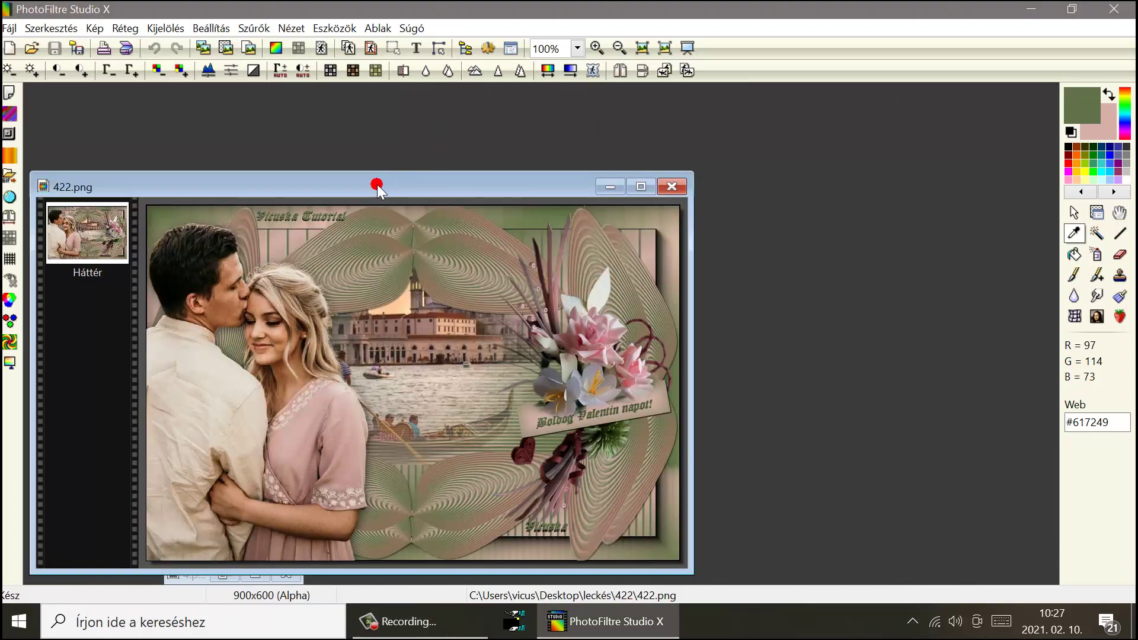
{"action": "left_click_drag", "start_coordinate": [375, 187], "coordinate": [419, 143]}
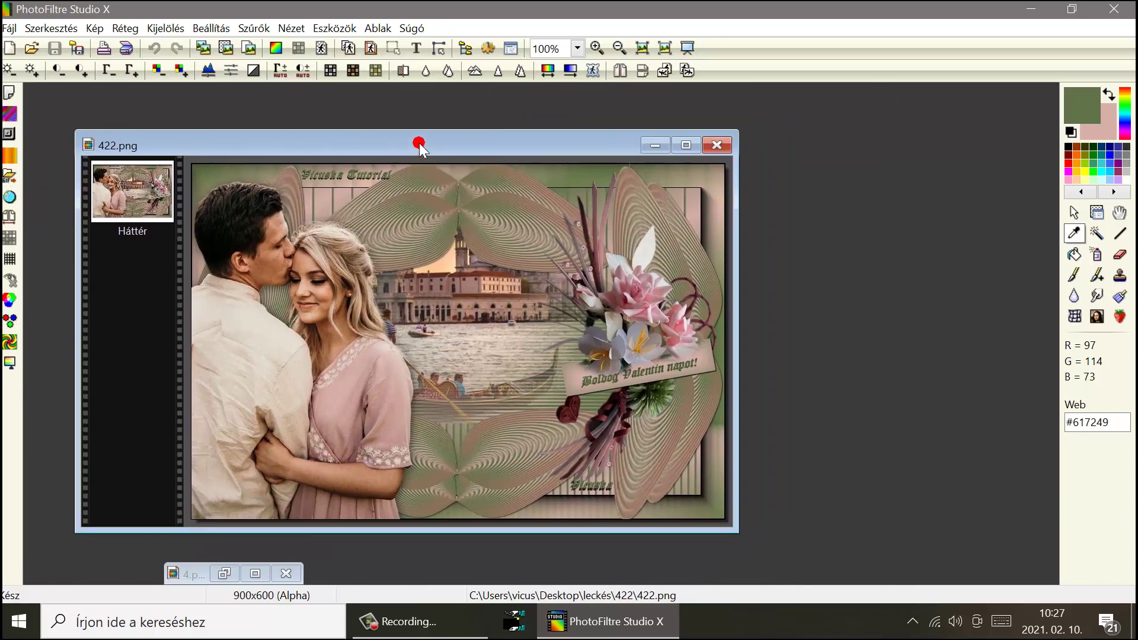
{"action": "left_click", "coordinate": [657, 146]}
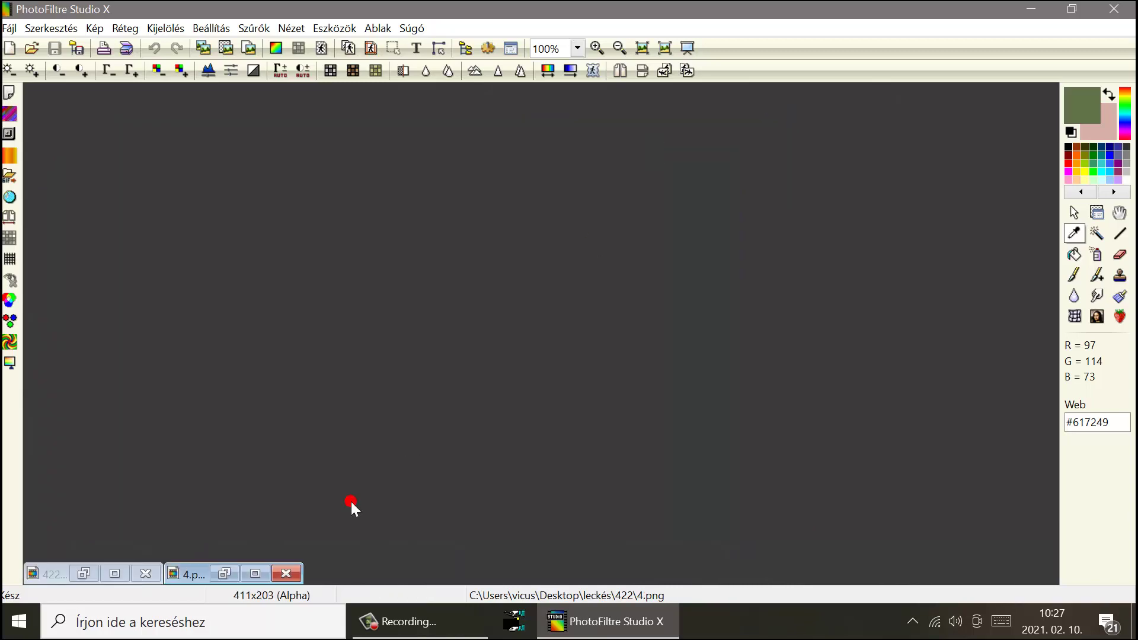
Restore the 4.png colour sample and add the green foreground colour #617249 to the custom colours.
{"action": "left_click", "coordinate": [224, 573]}
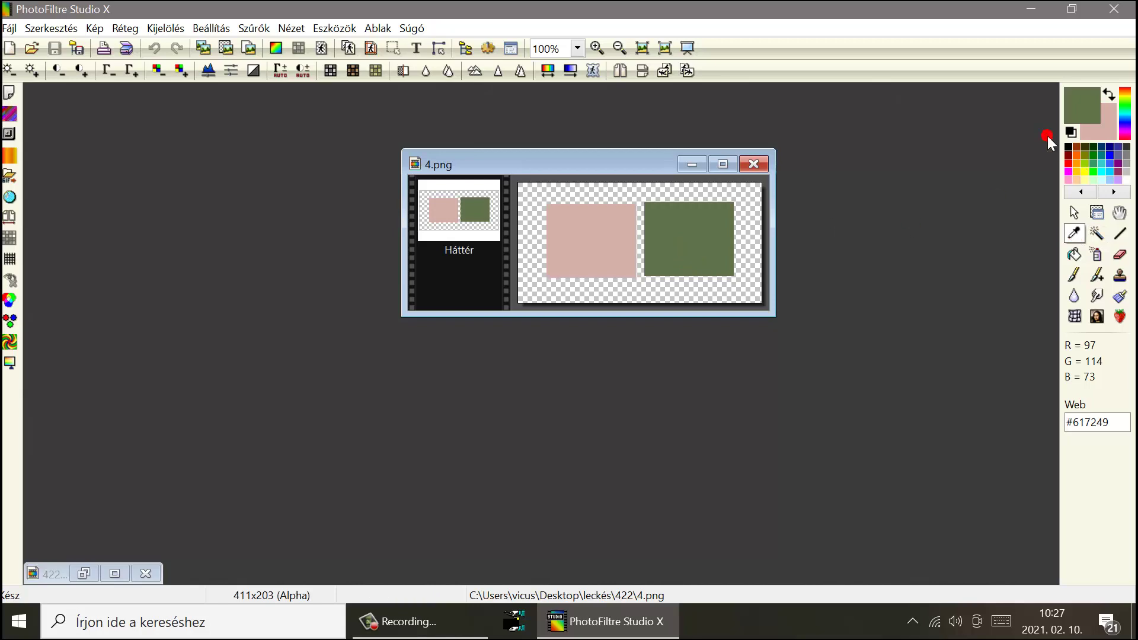
{"action": "left_click", "coordinate": [1067, 110]}
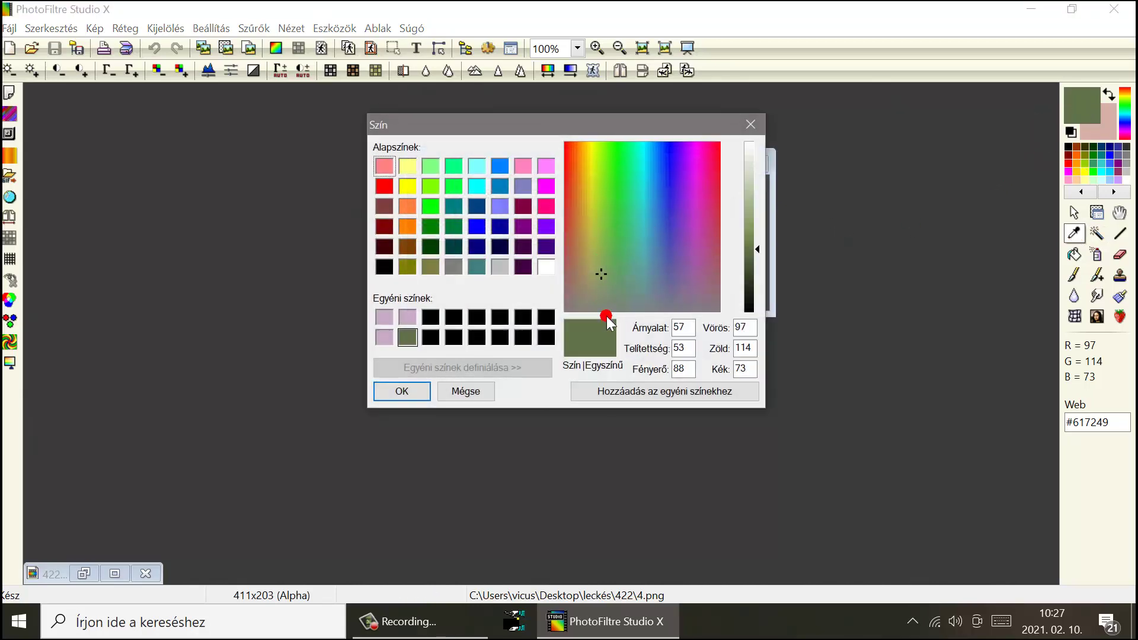
{"action": "left_click", "coordinate": [635, 389]}
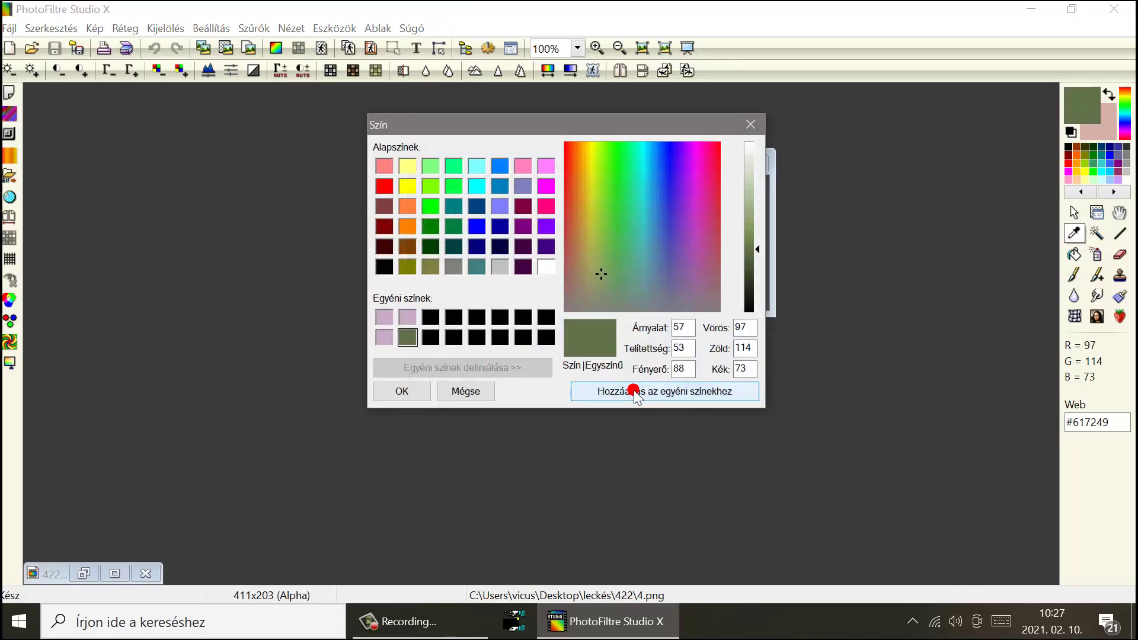
{"action": "left_click", "coordinate": [404, 391]}
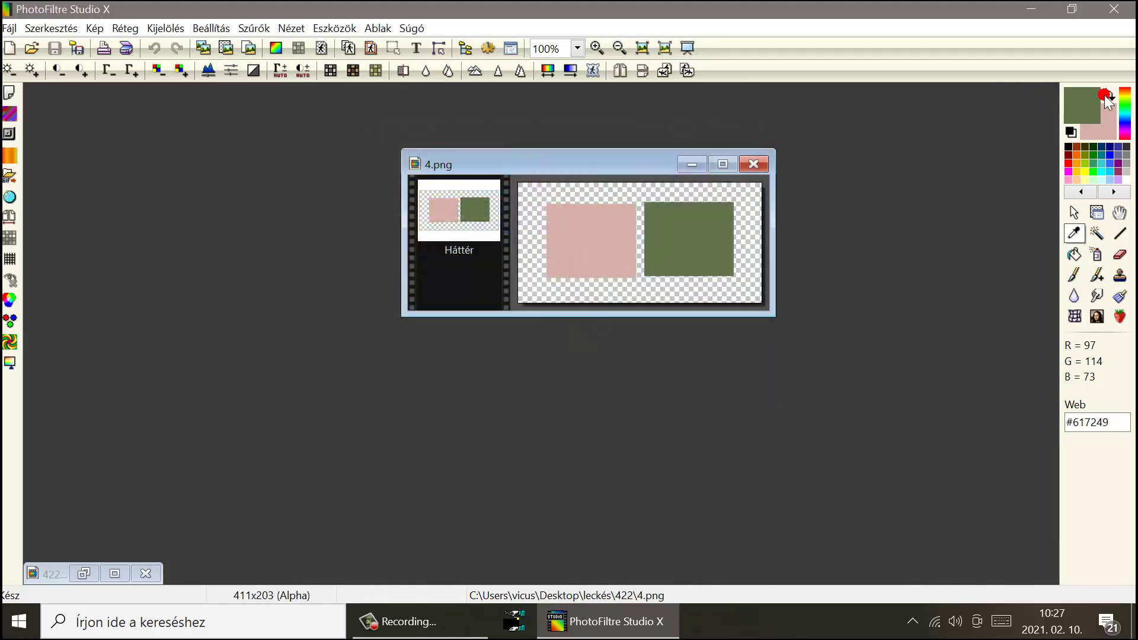
Swap the foreground and background colours, add the pink #D5B0A8 to the custom colours, and minimise 4.png.
{"action": "left_click", "coordinate": [1108, 94]}
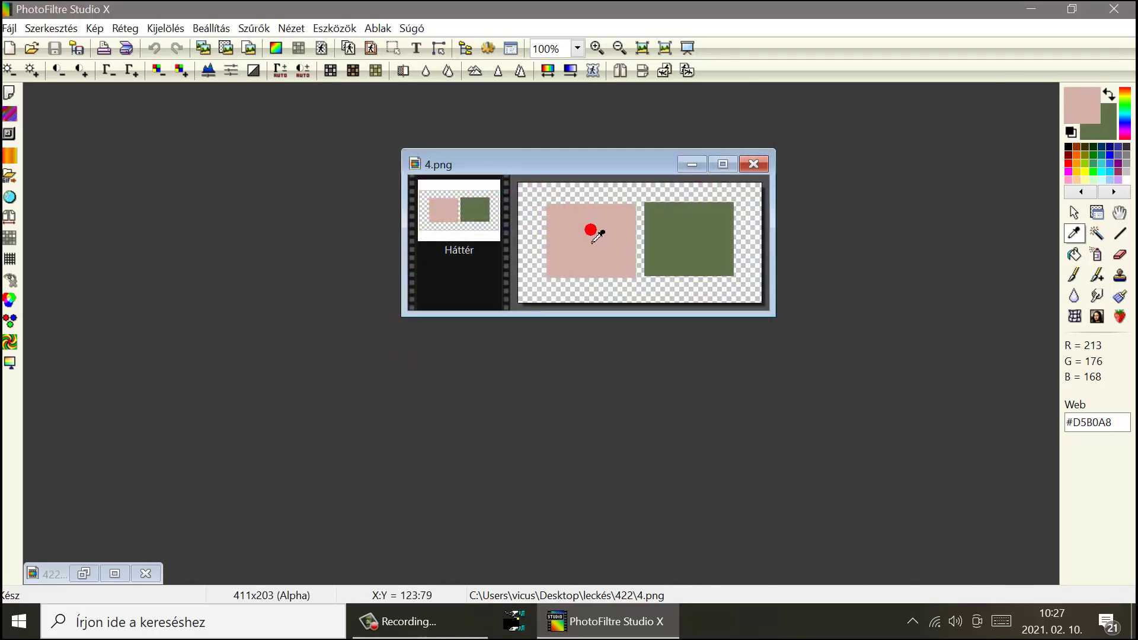
{"action": "left_click", "coordinate": [1079, 97]}
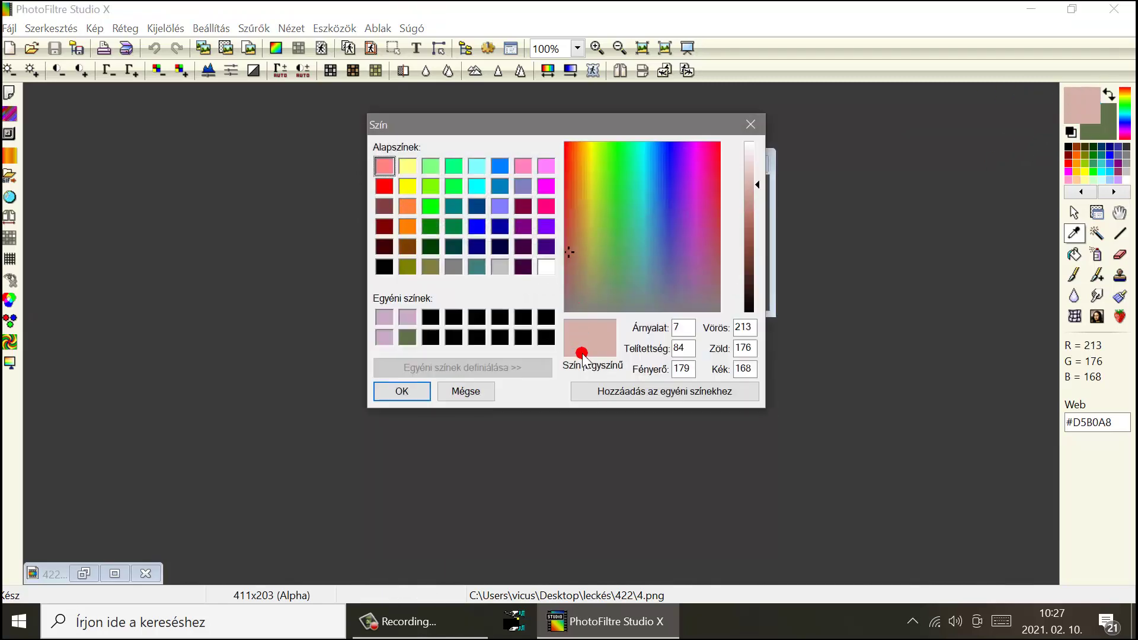
{"action": "left_click", "coordinate": [645, 392]}
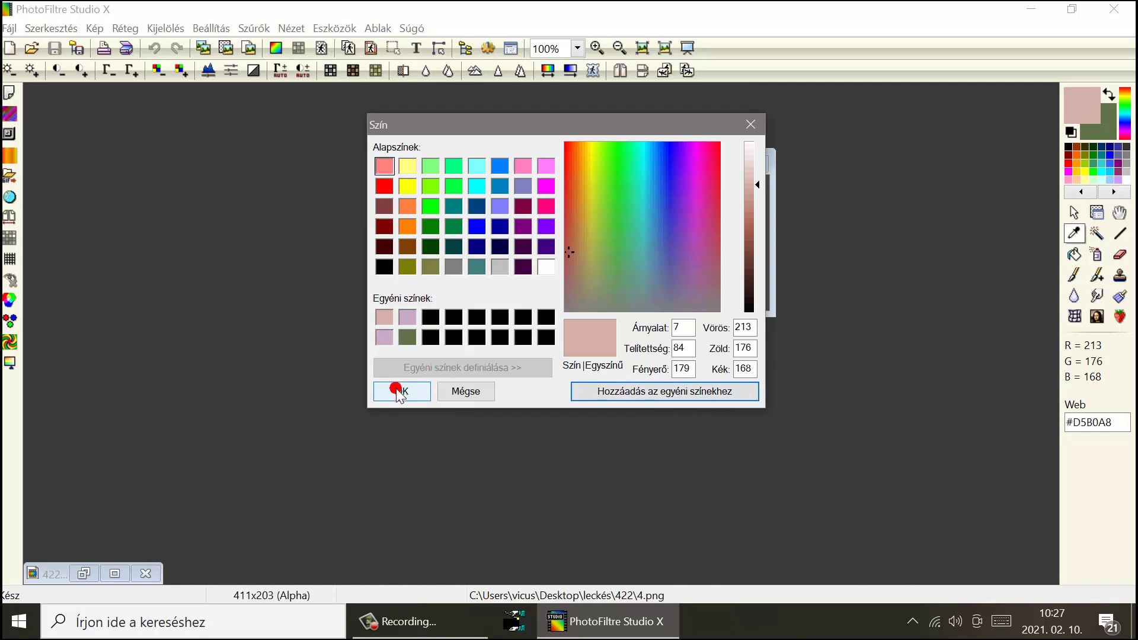
{"action": "left_click", "coordinate": [616, 392]}
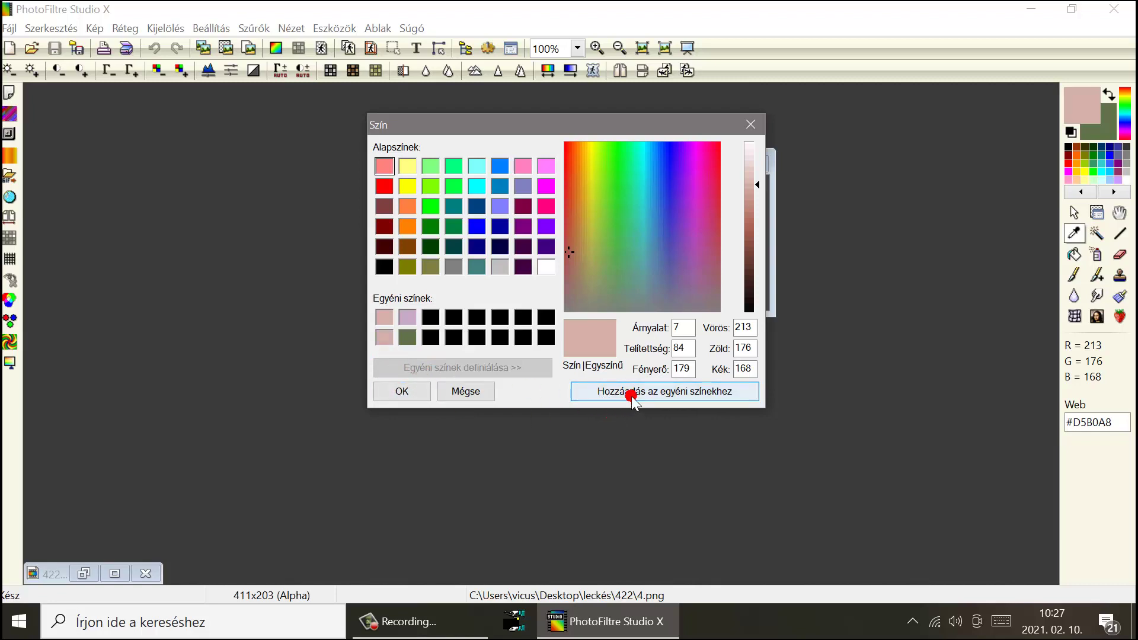
{"action": "left_click", "coordinate": [401, 389]}
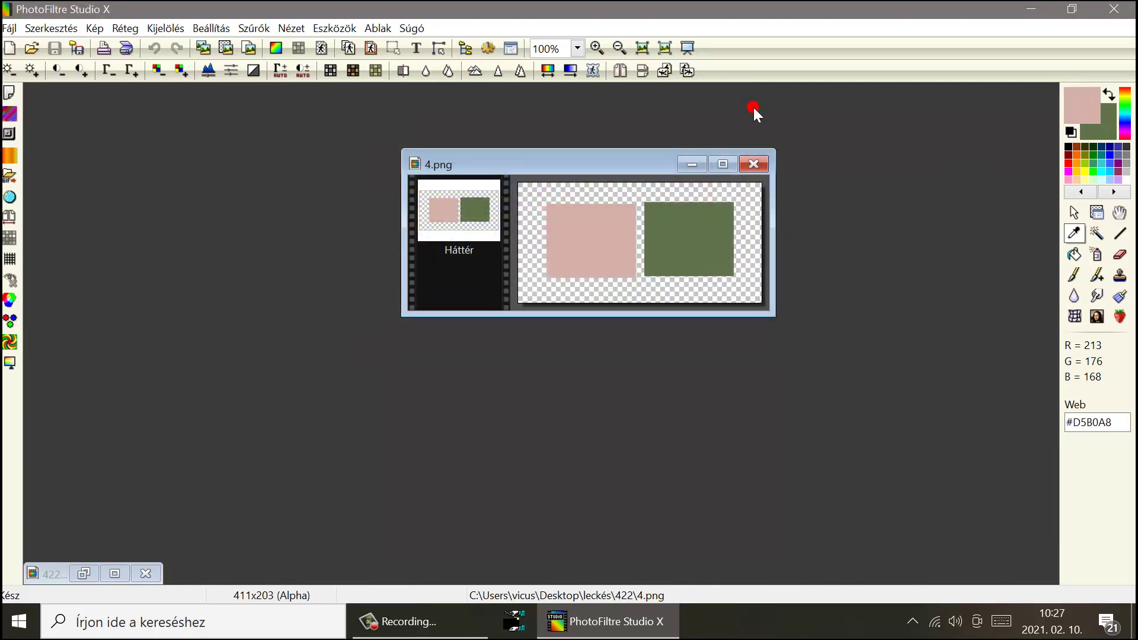
{"action": "left_click_drag", "start_coordinate": [654, 170], "coordinate": [571, 182]}
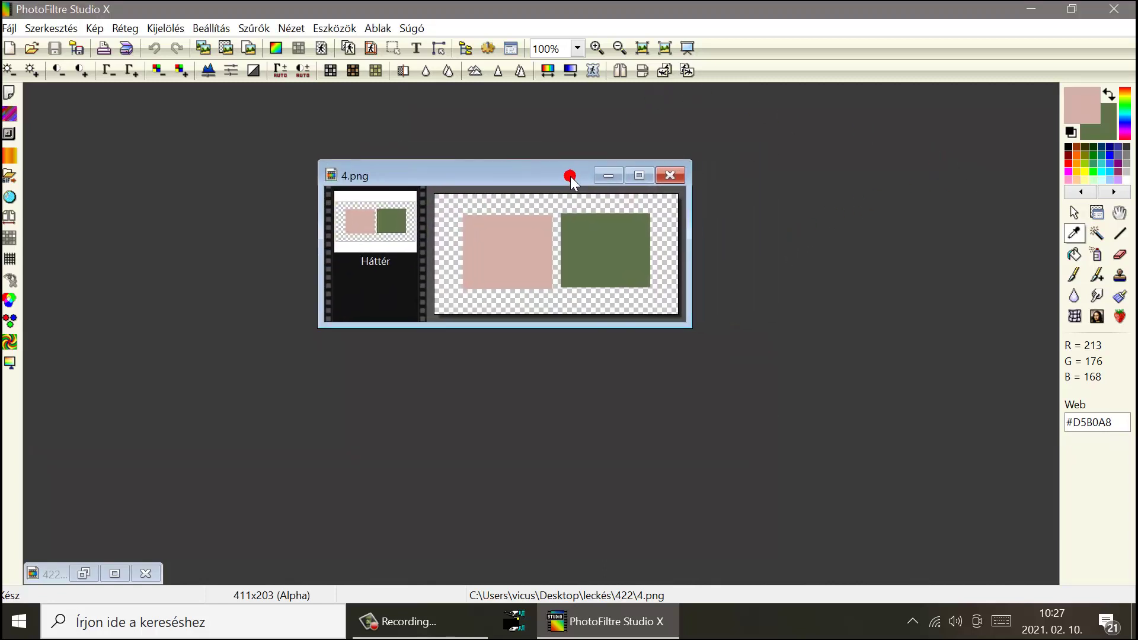
{"action": "left_click", "coordinate": [611, 175]}
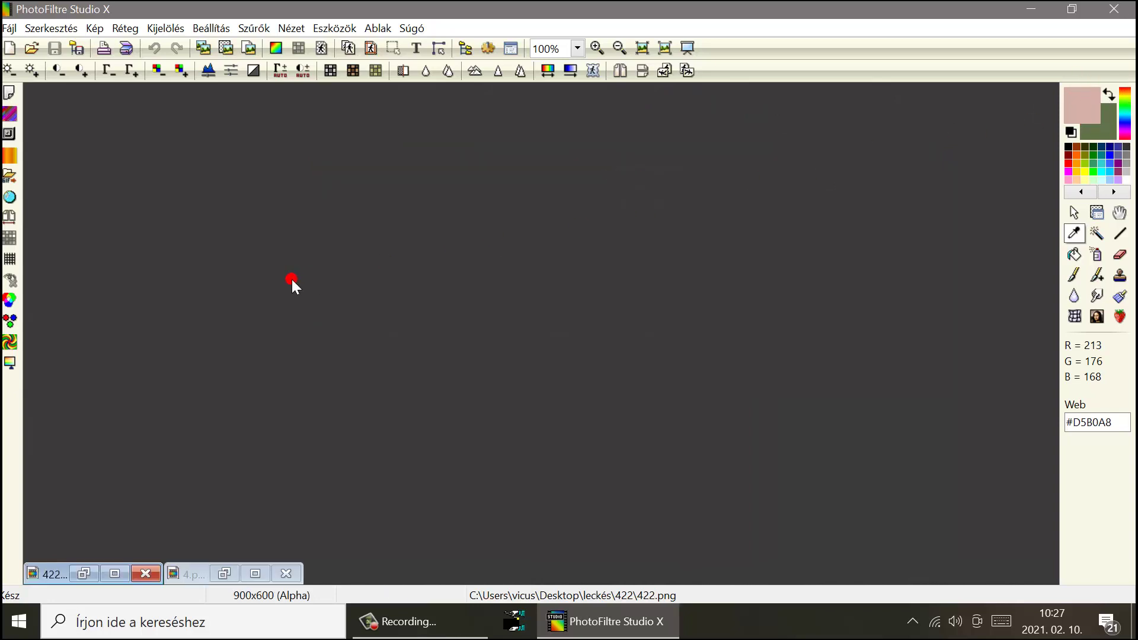
Create a new 900 × 600 pixel image with automatic transparency and place its window in the middle of the workspace.
{"action": "left_click", "coordinate": [11, 47]}
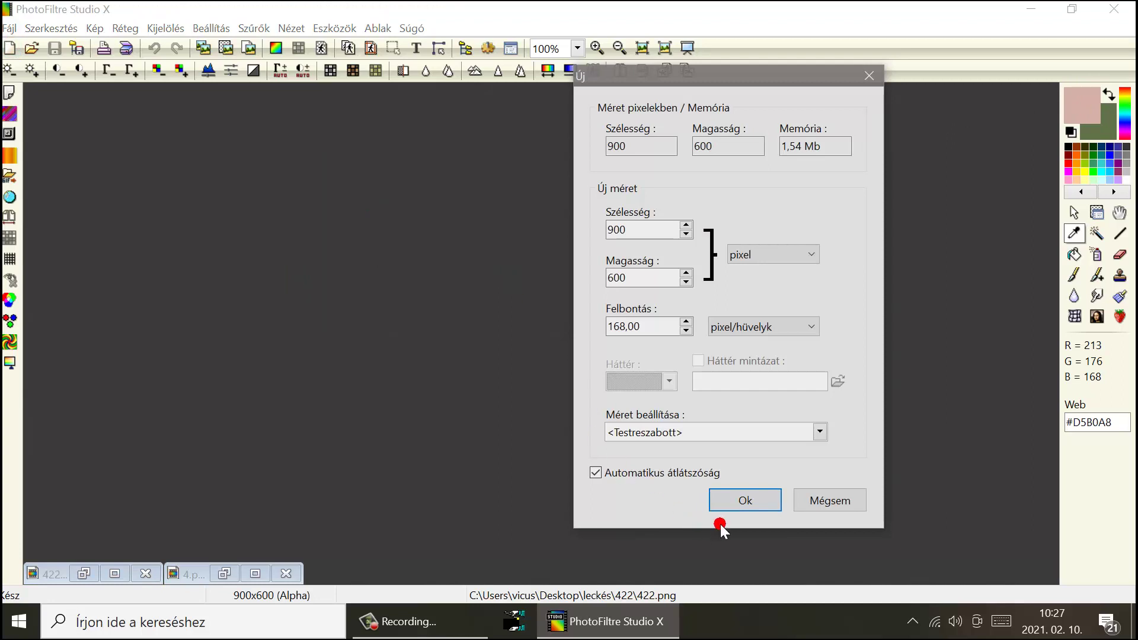
{"action": "left_click", "coordinate": [748, 500]}
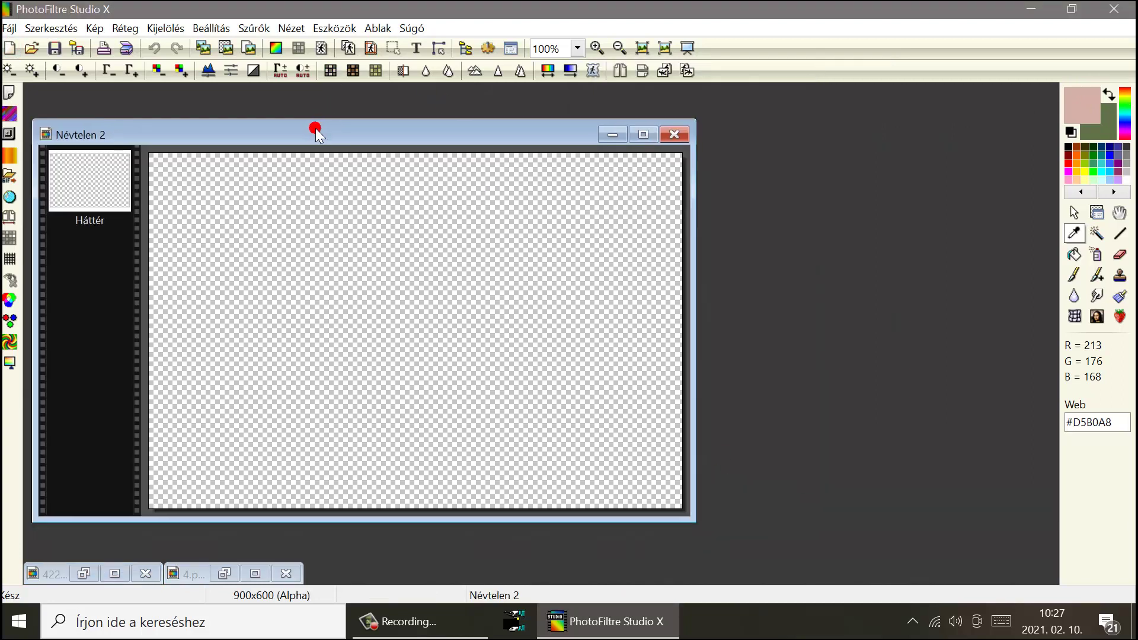
{"action": "left_click_drag", "start_coordinate": [315, 134], "coordinate": [481, 117]}
{"action": "left_click", "coordinate": [378, 28]}
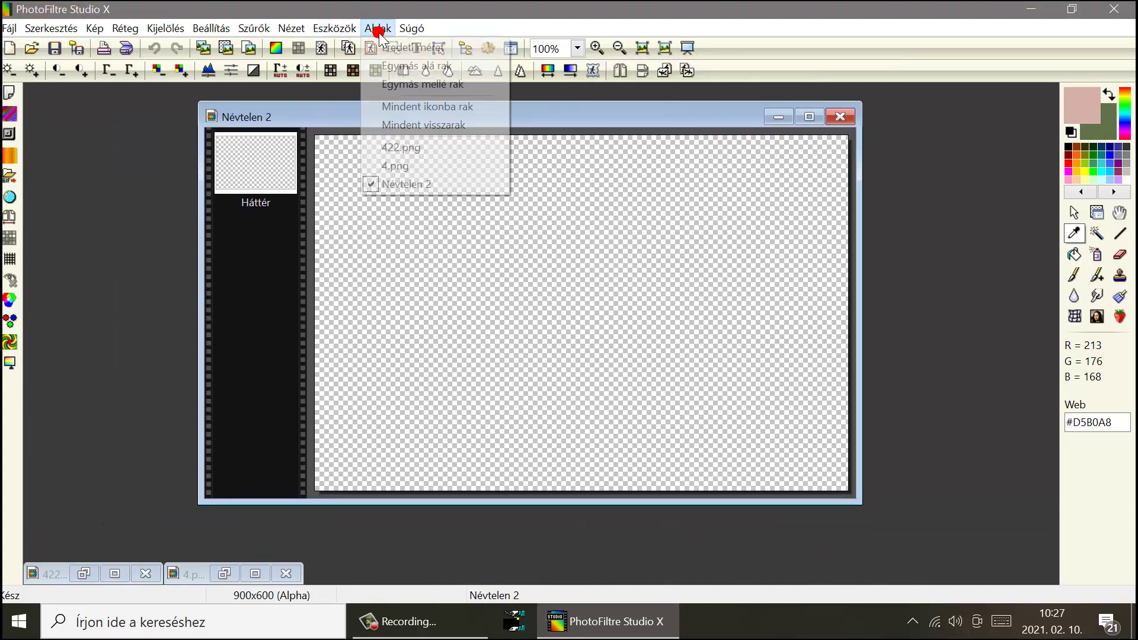
{"action": "left_click", "coordinate": [382, 47]}
{"action": "left_click_drag", "start_coordinate": [386, 105], "coordinate": [562, 110]}
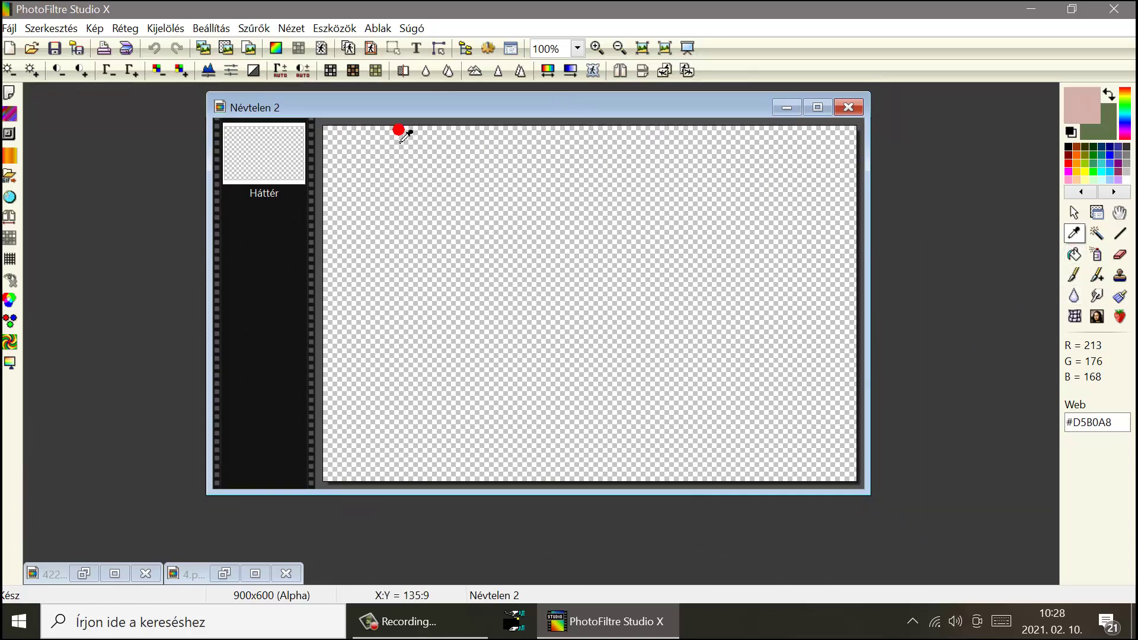
Duplicate the transparent layer three times so that three layers lie above the Háttér background.
{"action": "right_click", "coordinate": [254, 166]}
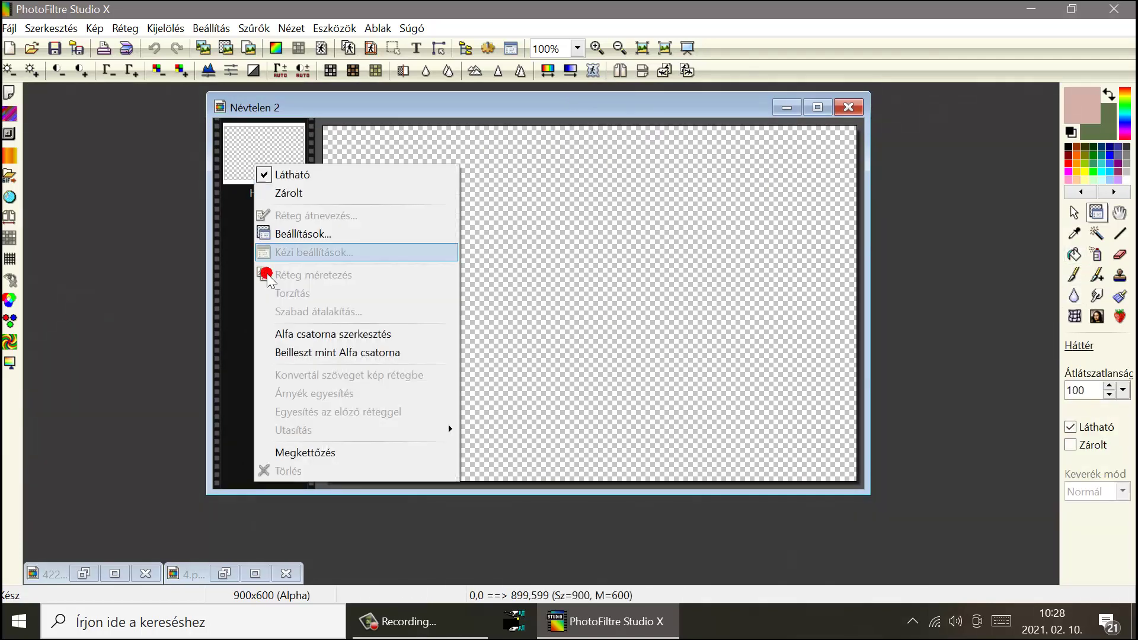
{"action": "left_click", "coordinate": [277, 453]}
{"action": "right_click", "coordinate": [271, 142]}
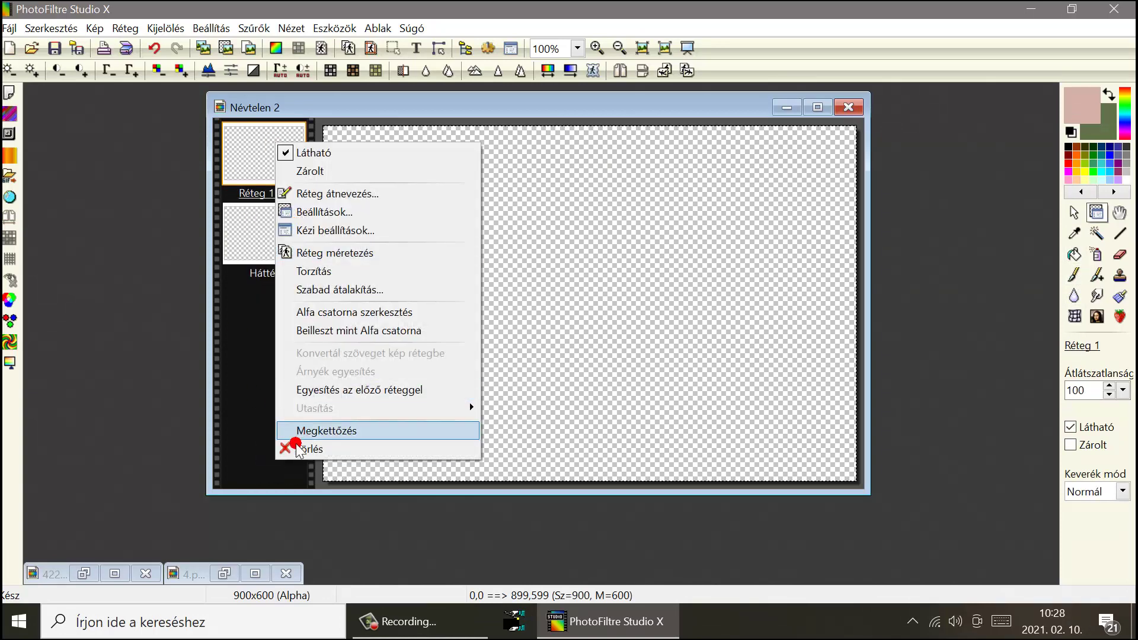
{"action": "left_click", "coordinate": [290, 431]}
{"action": "right_click", "coordinate": [279, 160]}
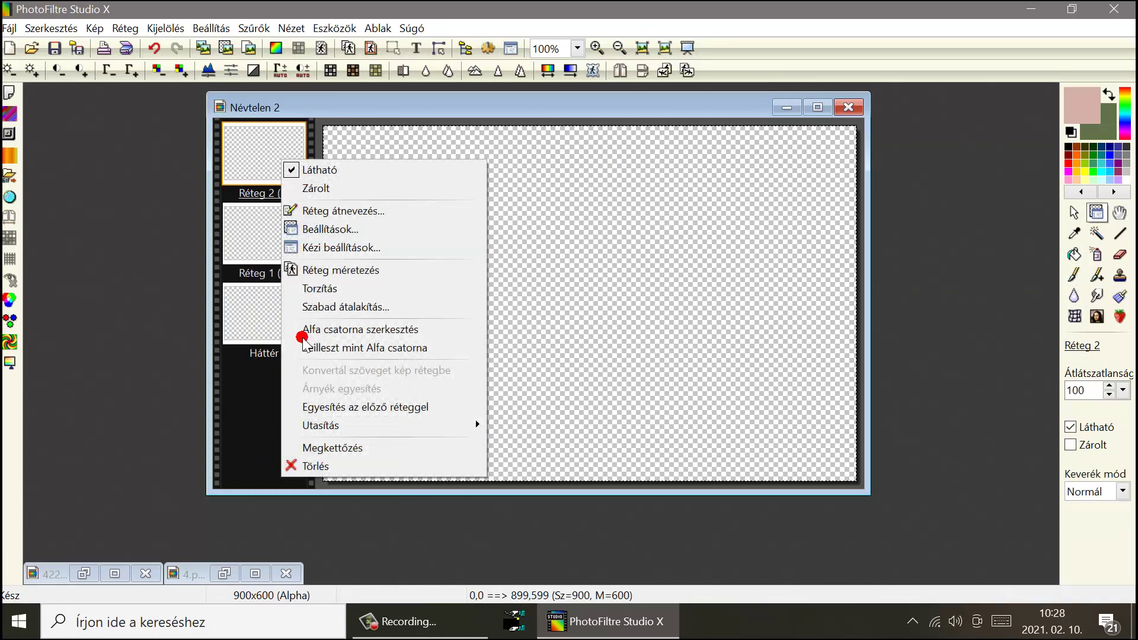
{"action": "left_click", "coordinate": [299, 448]}
Make green the foreground colour and fill the Háttér background and the topmost layer, Réteg 3, with it.
{"action": "left_click", "coordinate": [286, 422]}
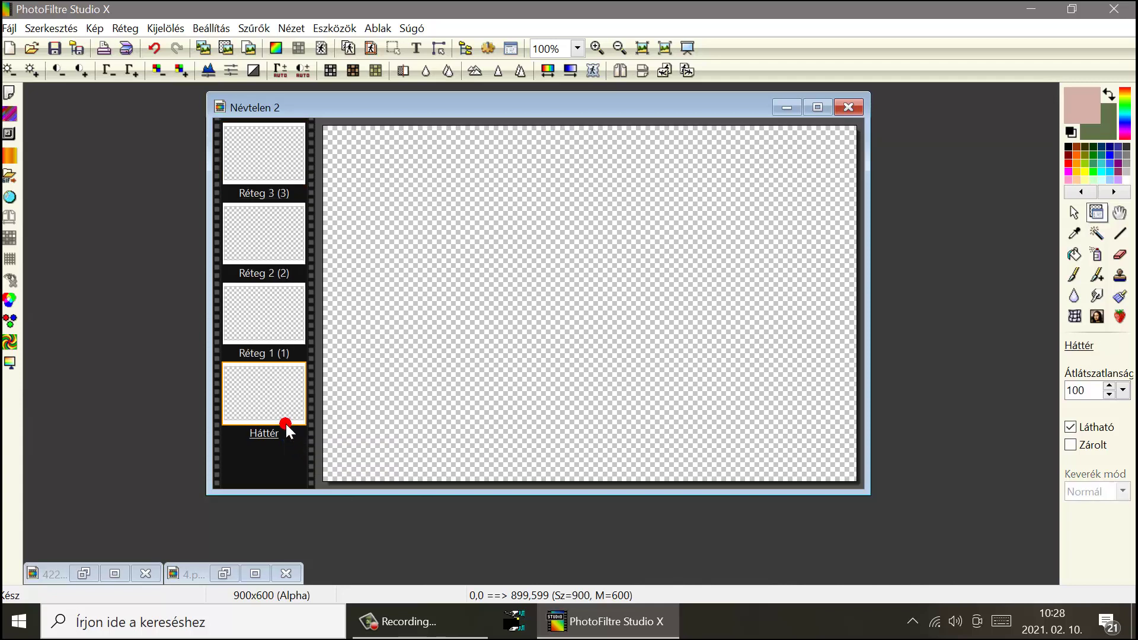
{"action": "left_click", "coordinate": [1074, 255]}
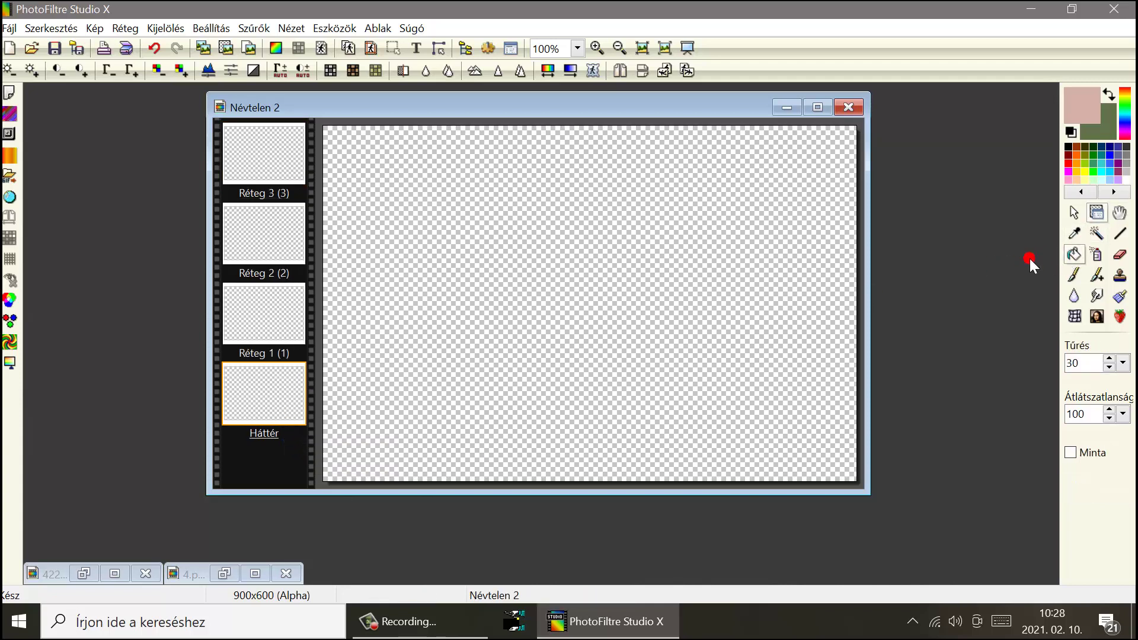
{"action": "left_click", "coordinate": [1104, 94]}
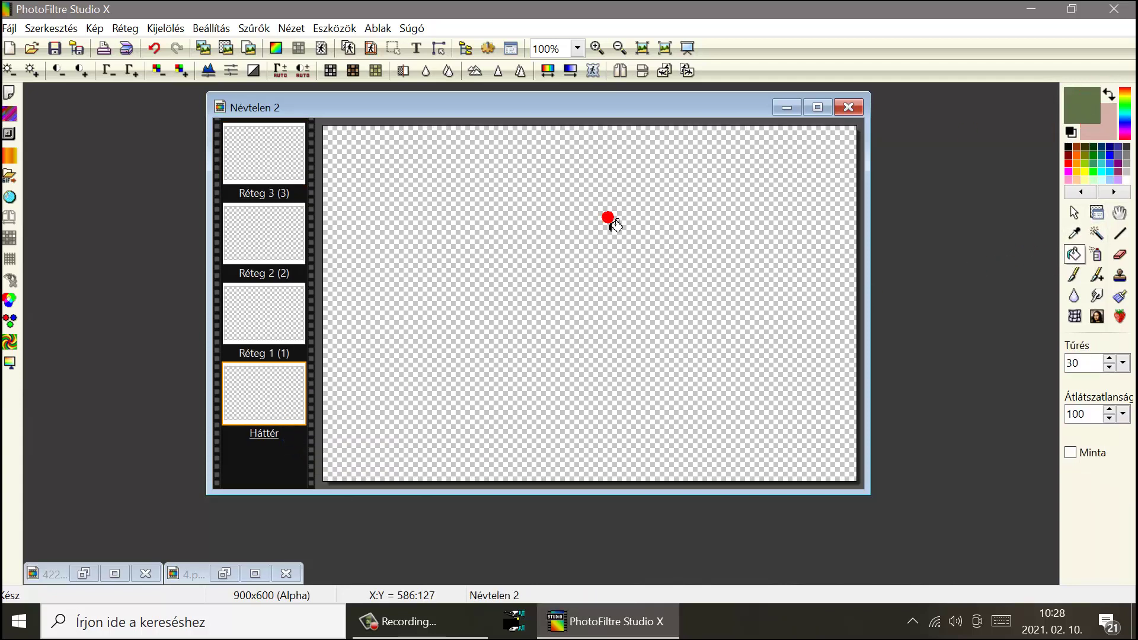
{"action": "left_click", "coordinate": [461, 386]}
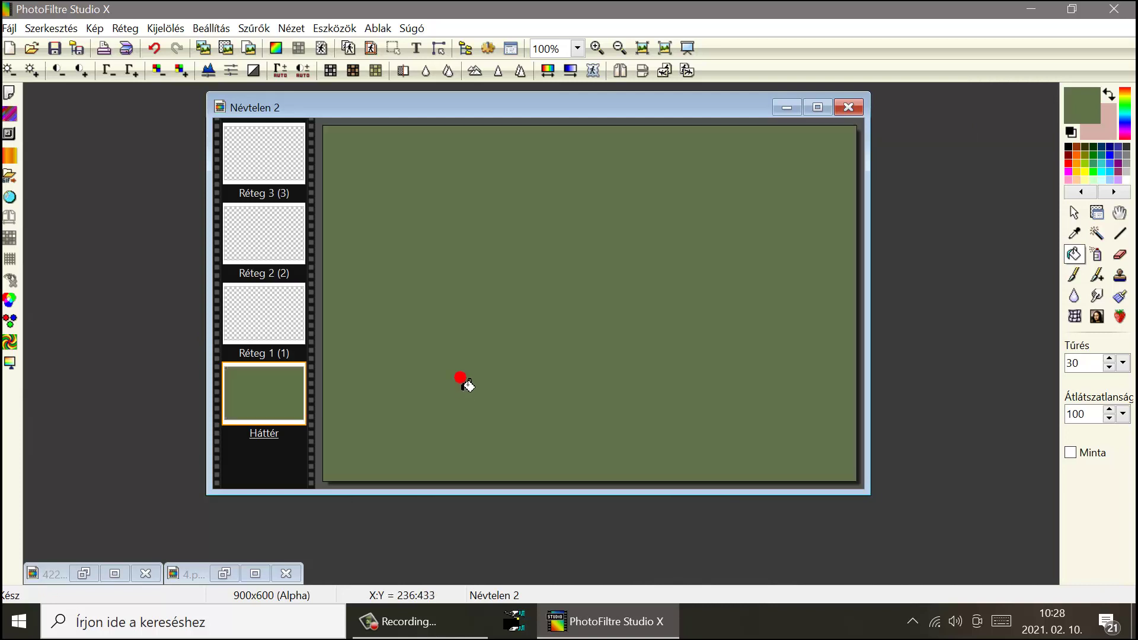
{"action": "left_click", "coordinate": [282, 158]}
{"action": "left_click", "coordinate": [477, 151]}
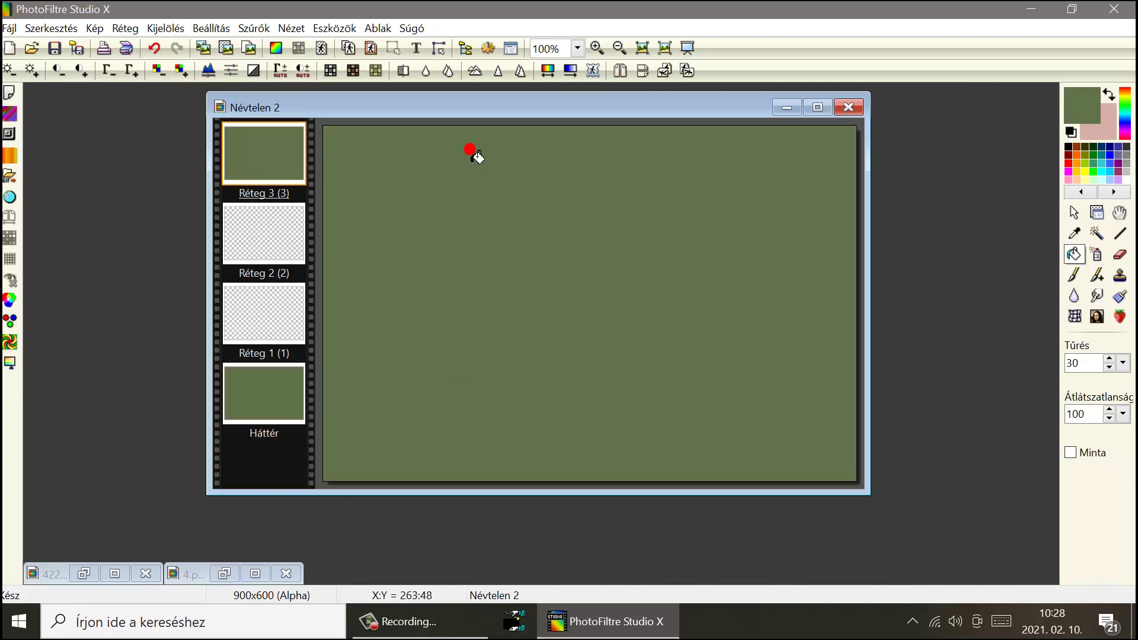
Fill the two middle layers, Réteg 1 and Réteg 2, with the pink background colour.
{"action": "left_click", "coordinate": [261, 131]}
{"action": "left_click", "coordinate": [254, 316]}
{"action": "left_click", "coordinate": [458, 275]}
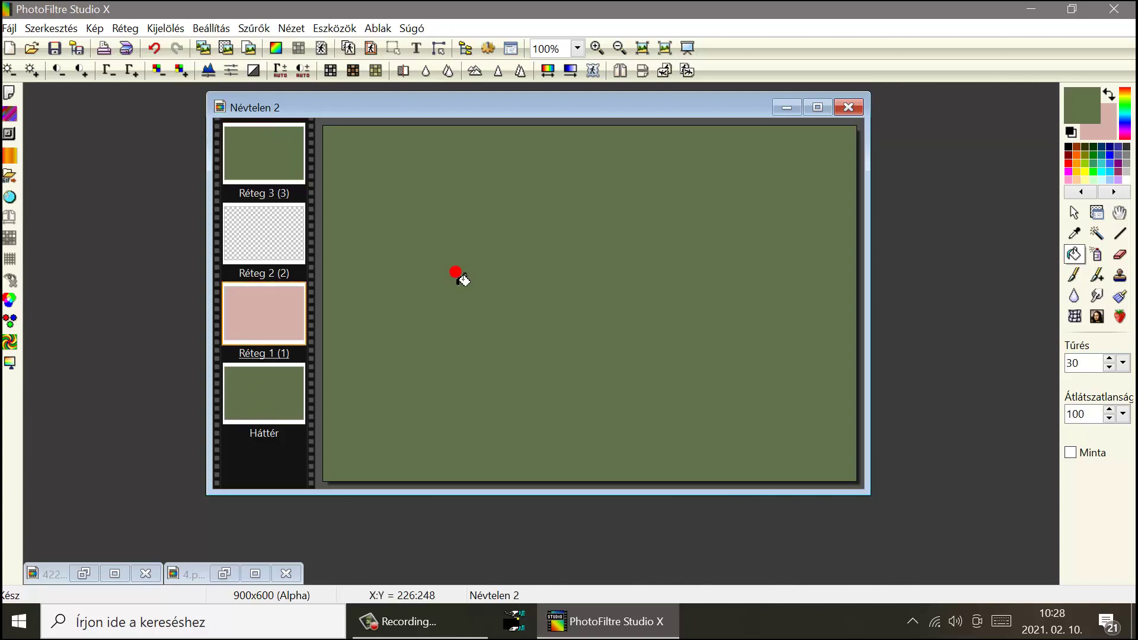
{"action": "left_click", "coordinate": [232, 225]}
{"action": "left_click", "coordinate": [445, 248]}
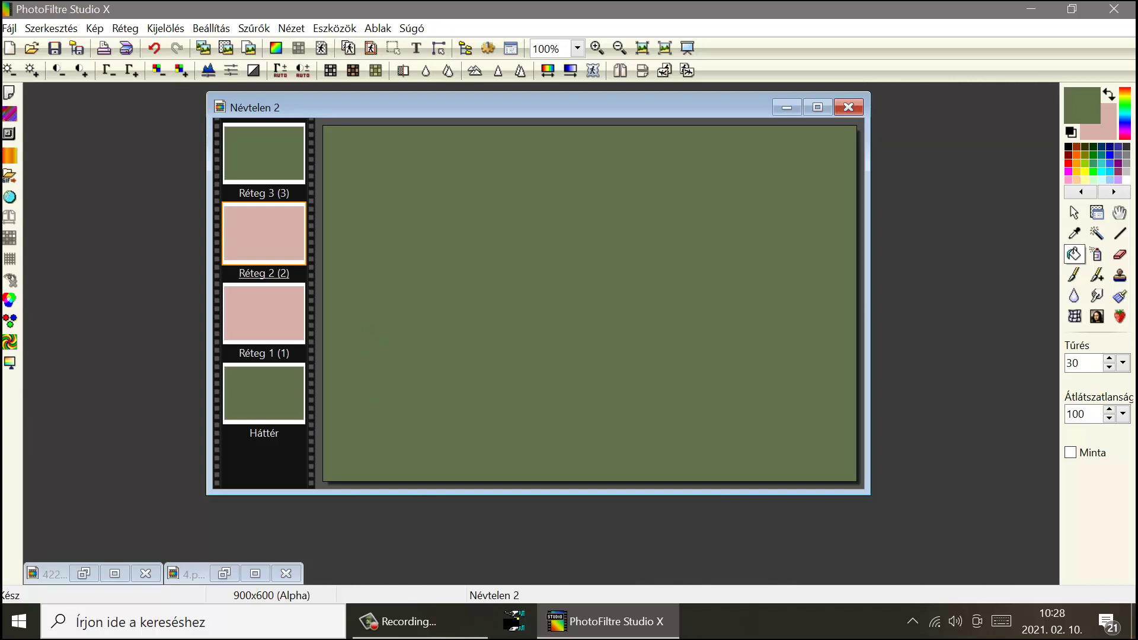
Hide the layers Réteg 3 and Réteg 2.
{"action": "right_click", "coordinate": [250, 153]}
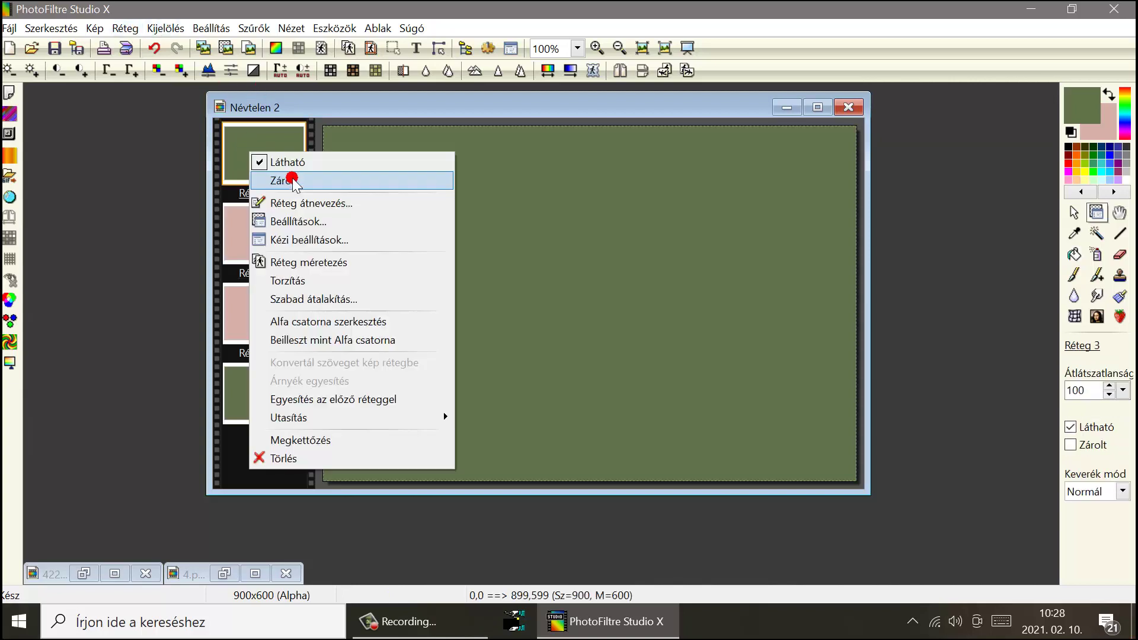
{"action": "left_click", "coordinate": [285, 157]}
{"action": "right_click", "coordinate": [268, 212]}
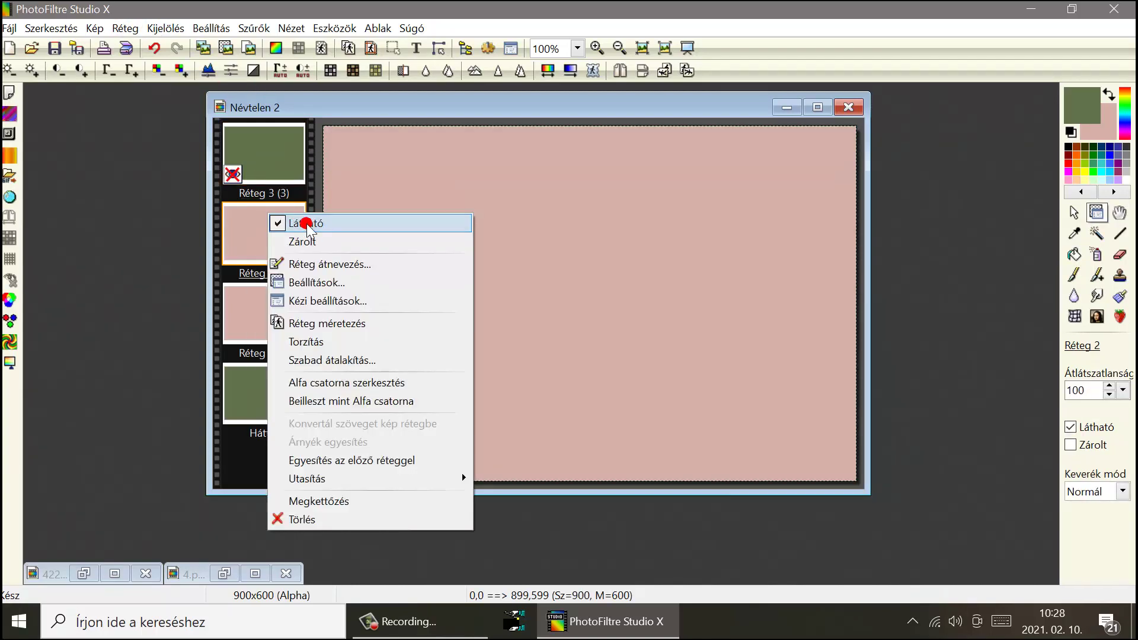
{"action": "left_click", "coordinate": [297, 223]}
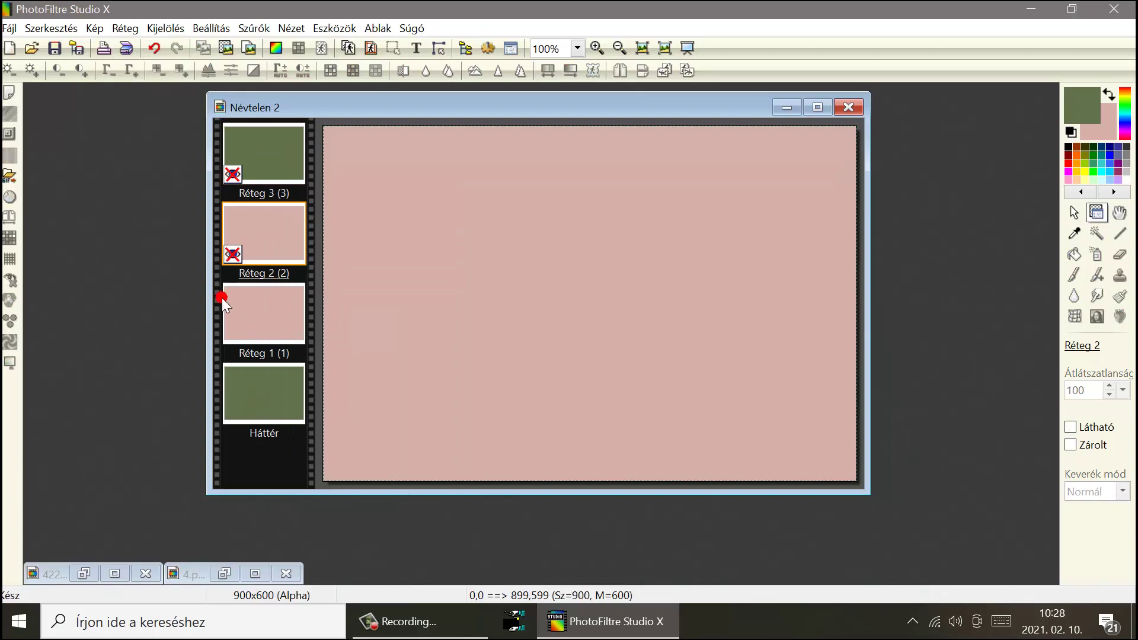
Mask the pink Réteg 1 with 8.jpg in PhotoMaszk at opacity 100, using Átlátszóság, and merge it into Háttér.
{"action": "left_click", "coordinate": [263, 318]}
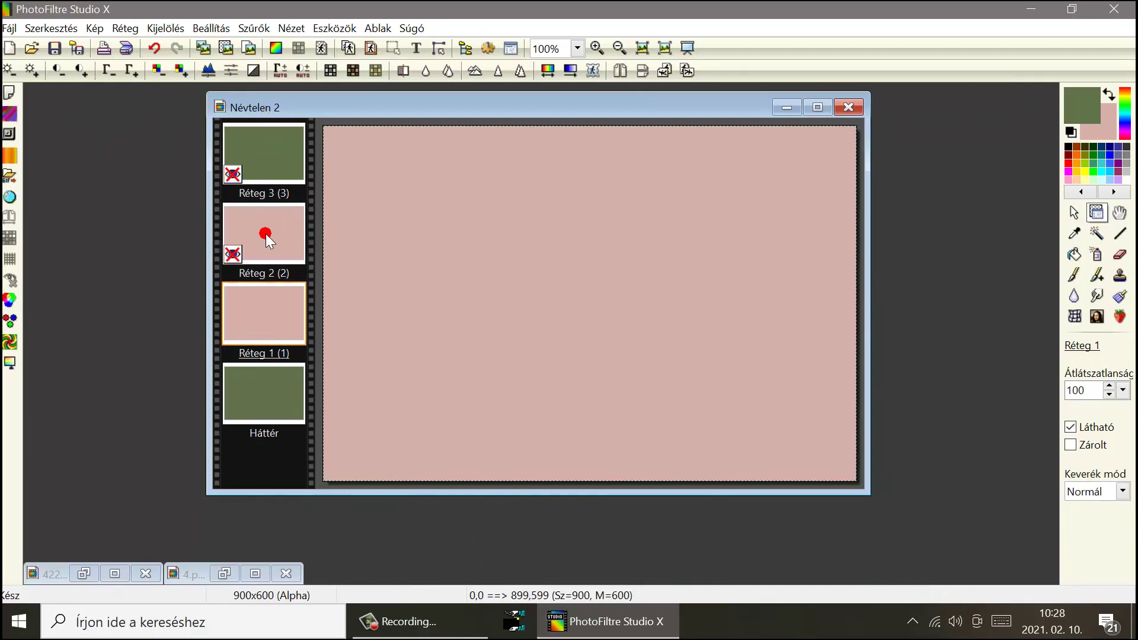
{"action": "left_click_drag", "start_coordinate": [315, 107], "coordinate": [309, 103]}
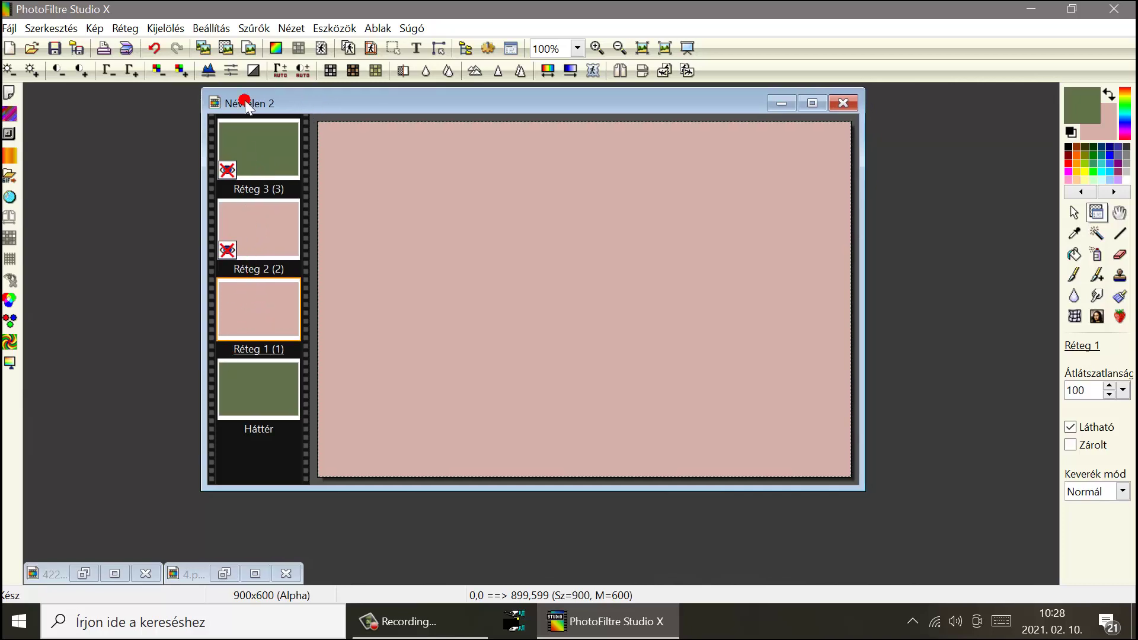
{"action": "left_click", "coordinate": [254, 28]}
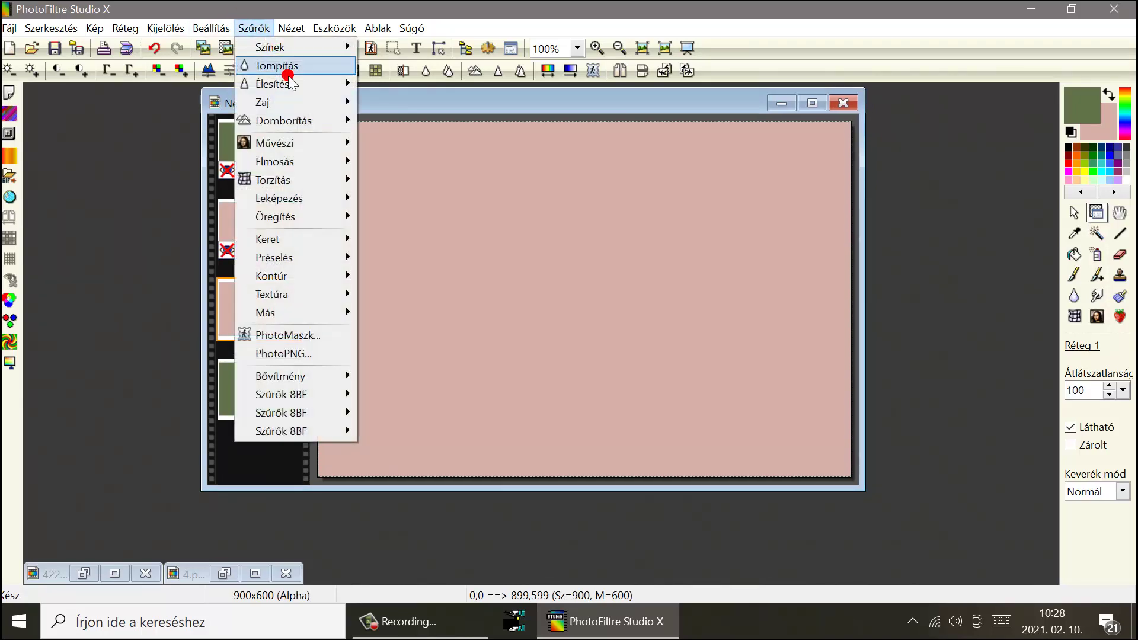
{"action": "left_click", "coordinate": [321, 335]}
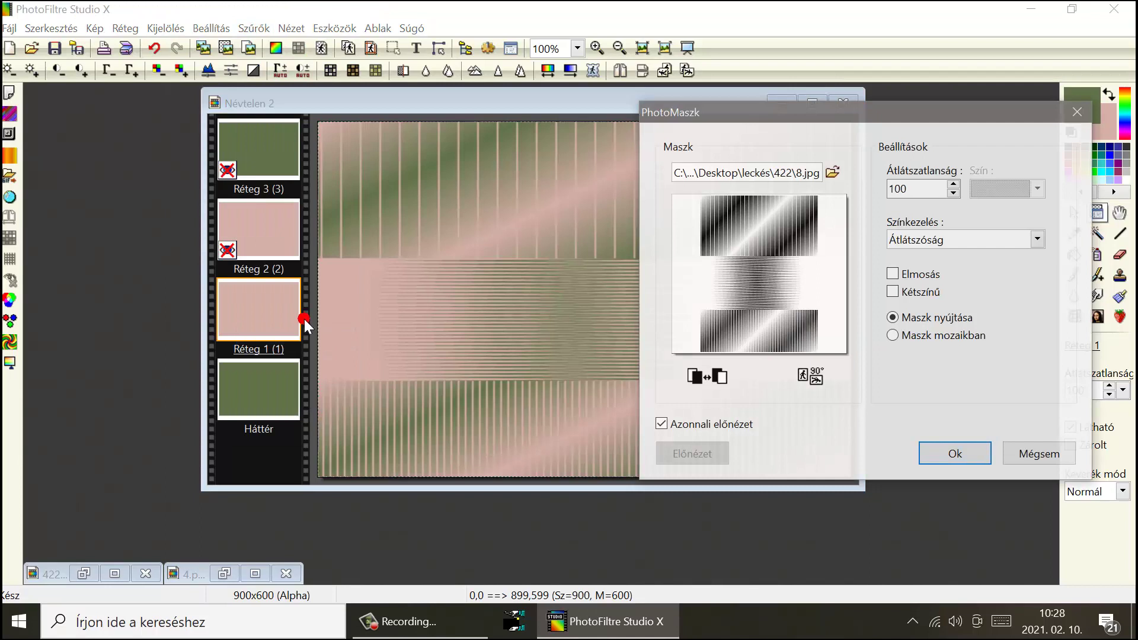
{"action": "left_click", "coordinate": [716, 384]}
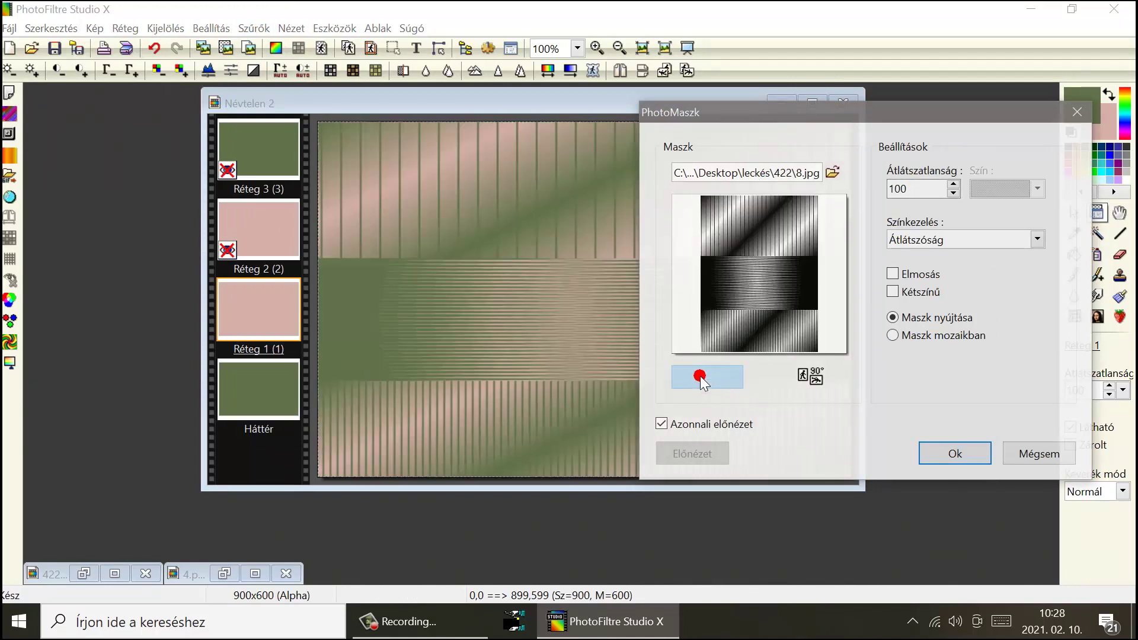
{"action": "left_click", "coordinate": [955, 456]}
{"action": "right_click", "coordinate": [274, 287]}
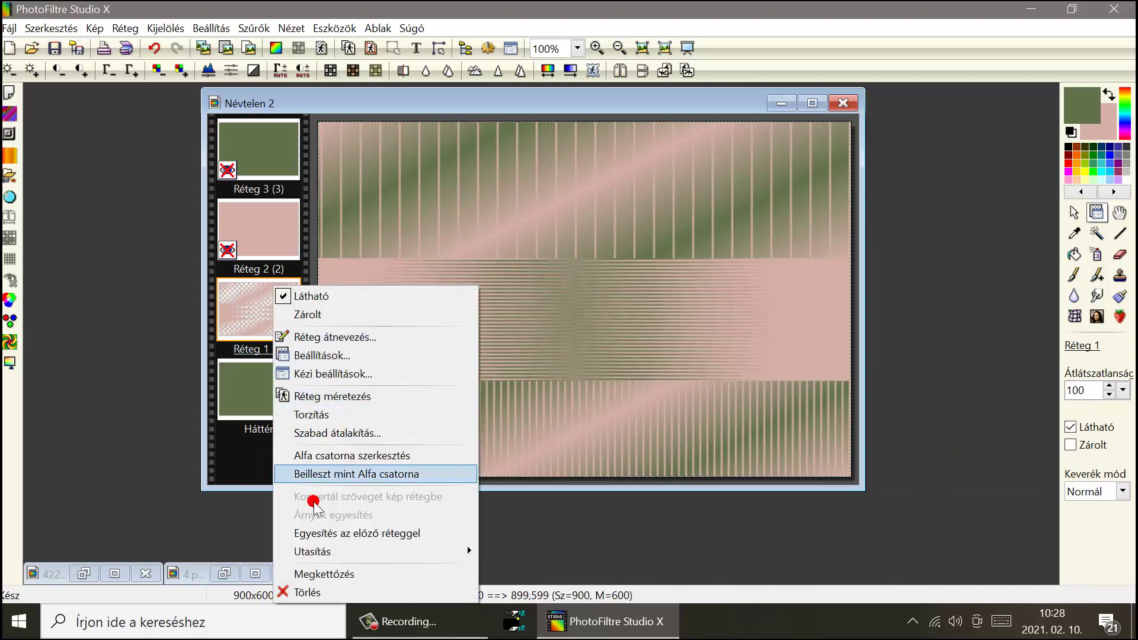
{"action": "left_click", "coordinate": [309, 535]}
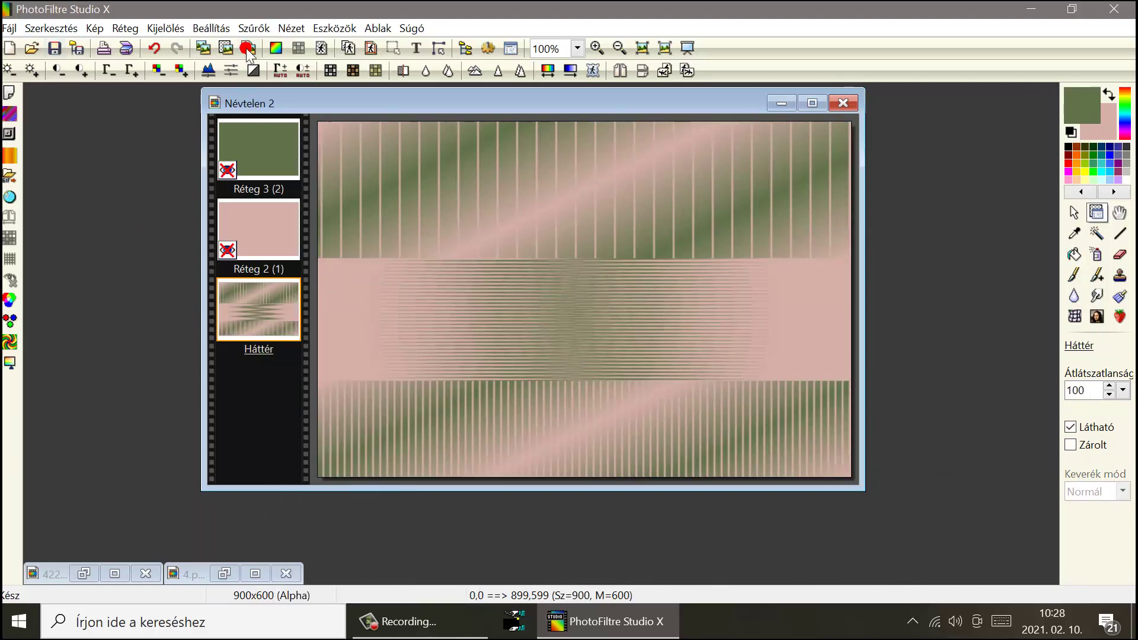
Apply the Mérsékelt domborítás emboss filter to the Háttér background.
{"action": "left_click", "coordinate": [255, 28]}
{"action": "mouse_move", "coordinate": [284, 120]}
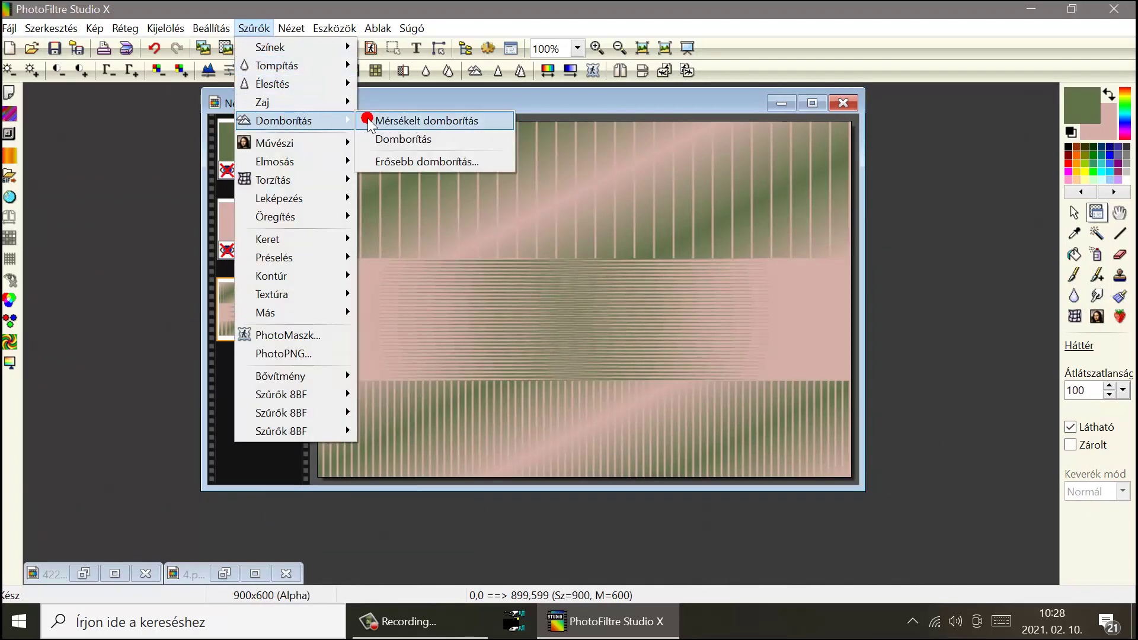
{"action": "left_click", "coordinate": [369, 122]}
{"action": "left_click", "coordinate": [258, 29]}
{"action": "left_click", "coordinate": [280, 121]}
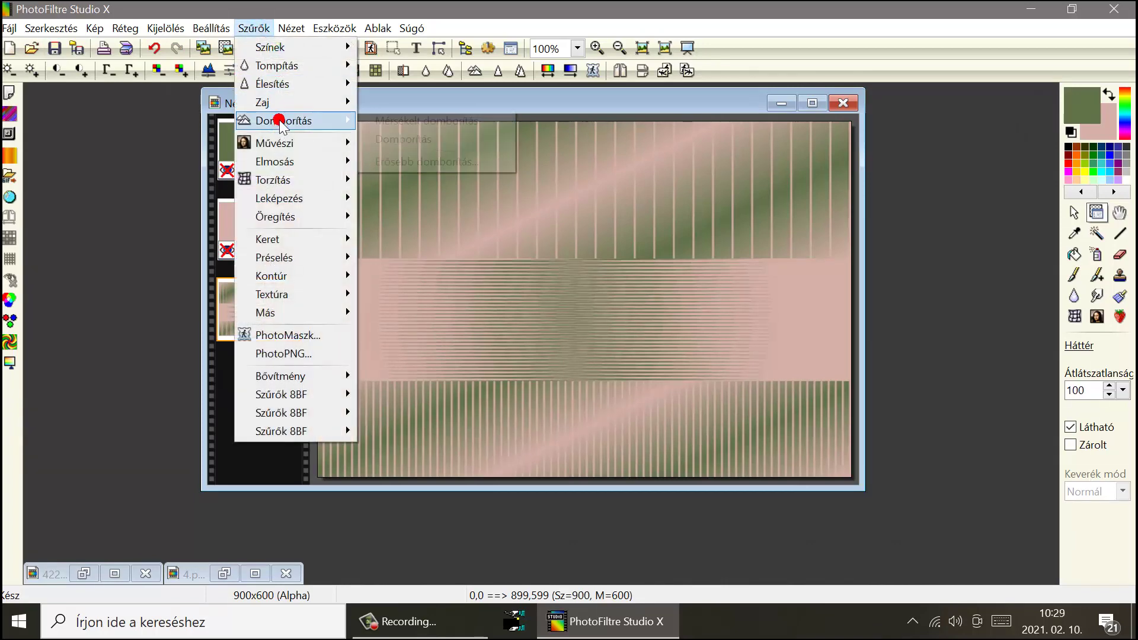
{"action": "left_click", "coordinate": [379, 120]}
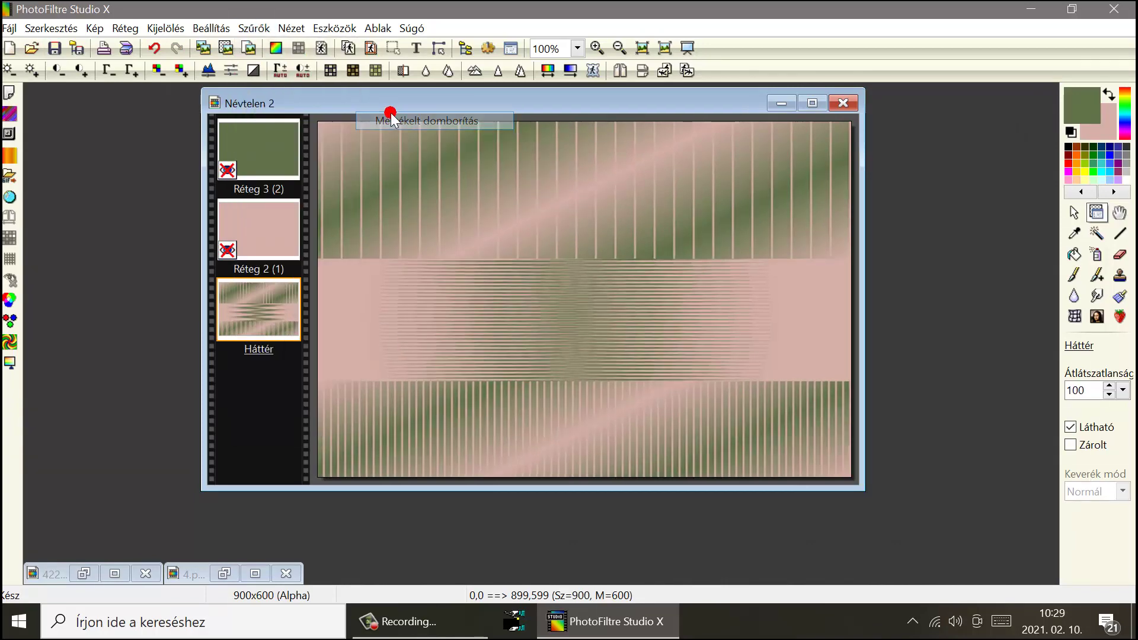
Make the hidden layers Réteg 2 and Réteg 3 visible again.
{"action": "right_click", "coordinate": [251, 214]}
{"action": "left_click", "coordinate": [264, 224]}
{"action": "right_click", "coordinate": [241, 139]}
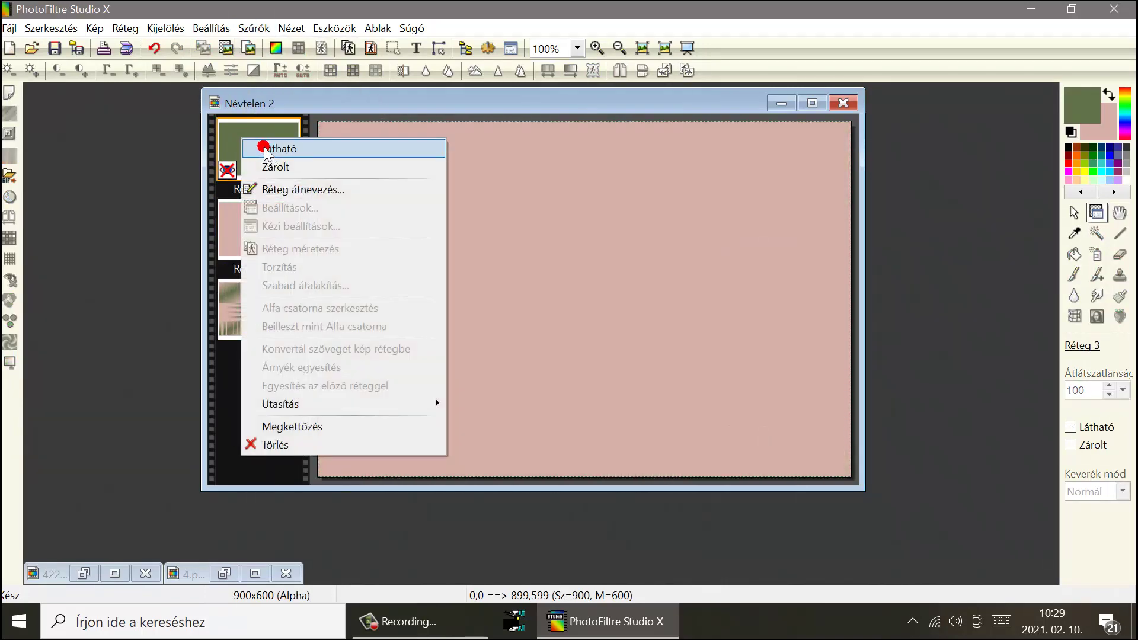
{"action": "left_click", "coordinate": [264, 150]}
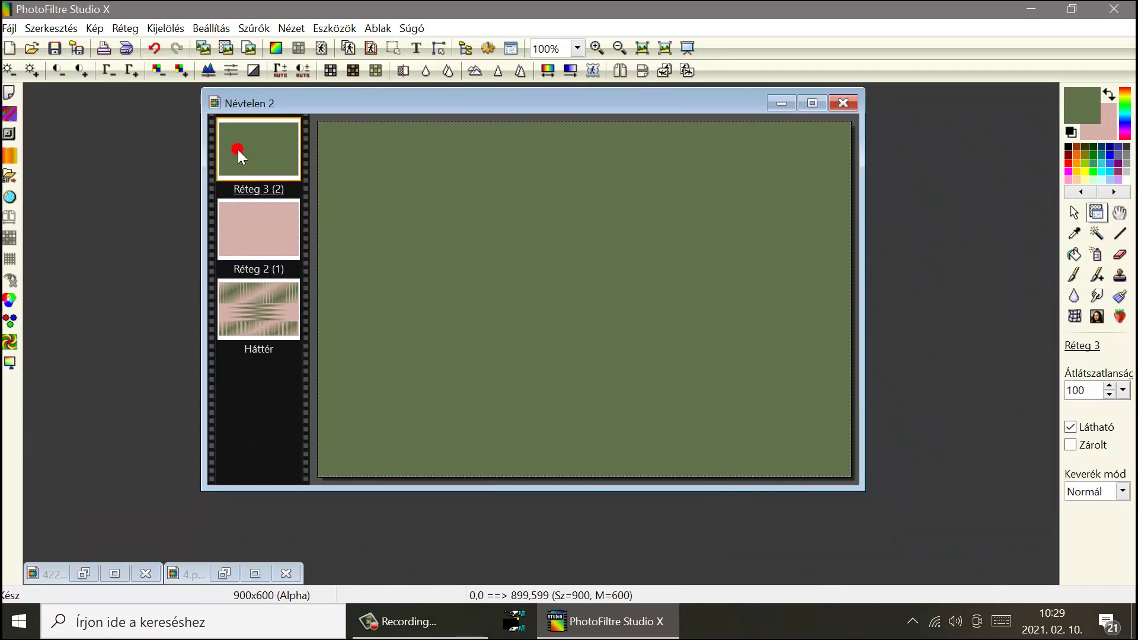
Mask the green Réteg 3 with 8.jpg in PhotoMaszk at opacity 100 and merge it into the pink Réteg 2.
{"action": "left_click", "coordinate": [253, 28]}
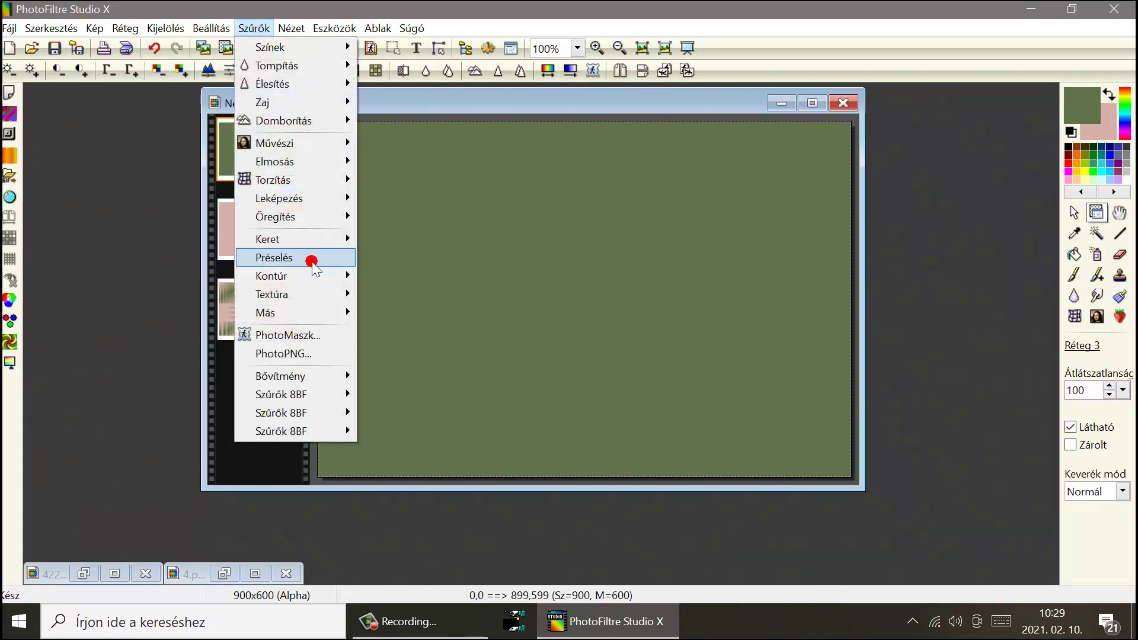
{"action": "left_click", "coordinate": [300, 335]}
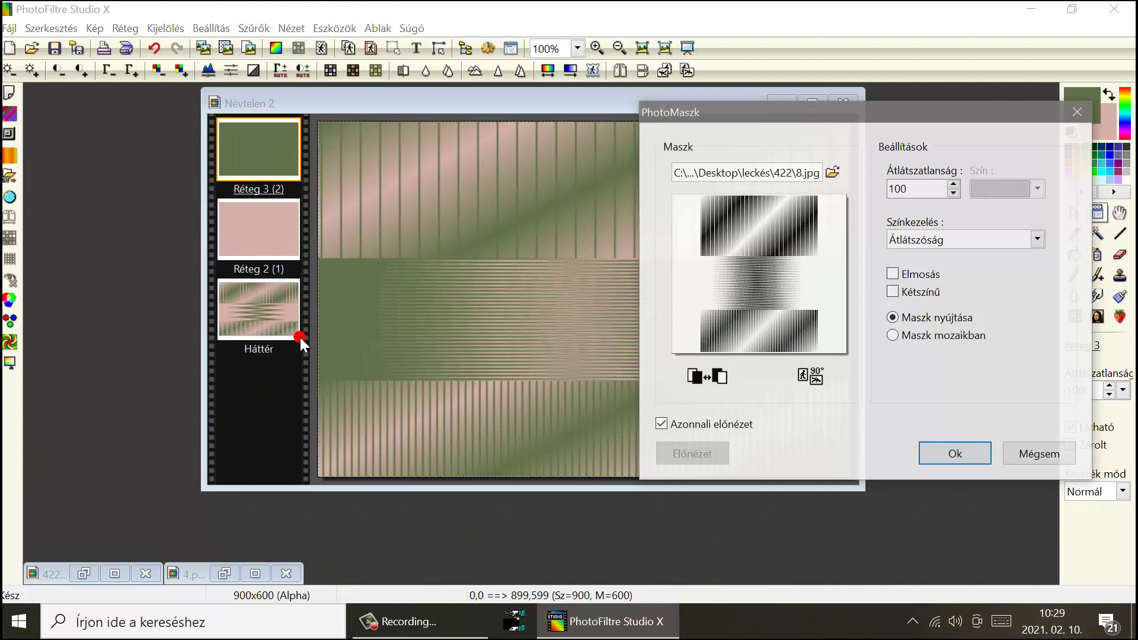
{"action": "left_click", "coordinate": [955, 453]}
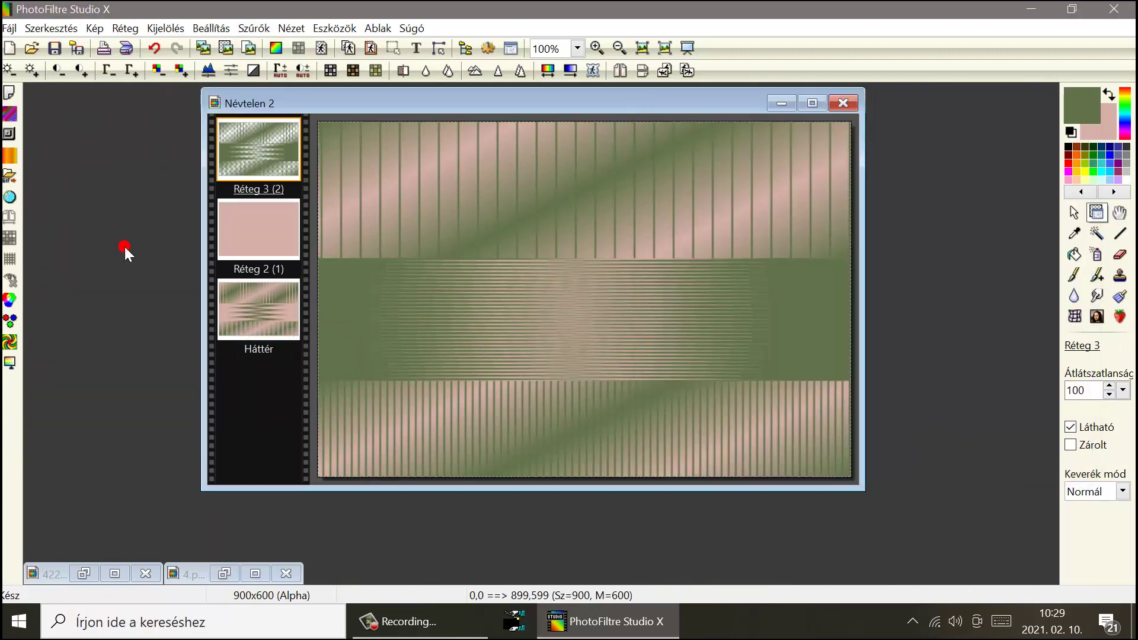
{"action": "right_click", "coordinate": [262, 156]}
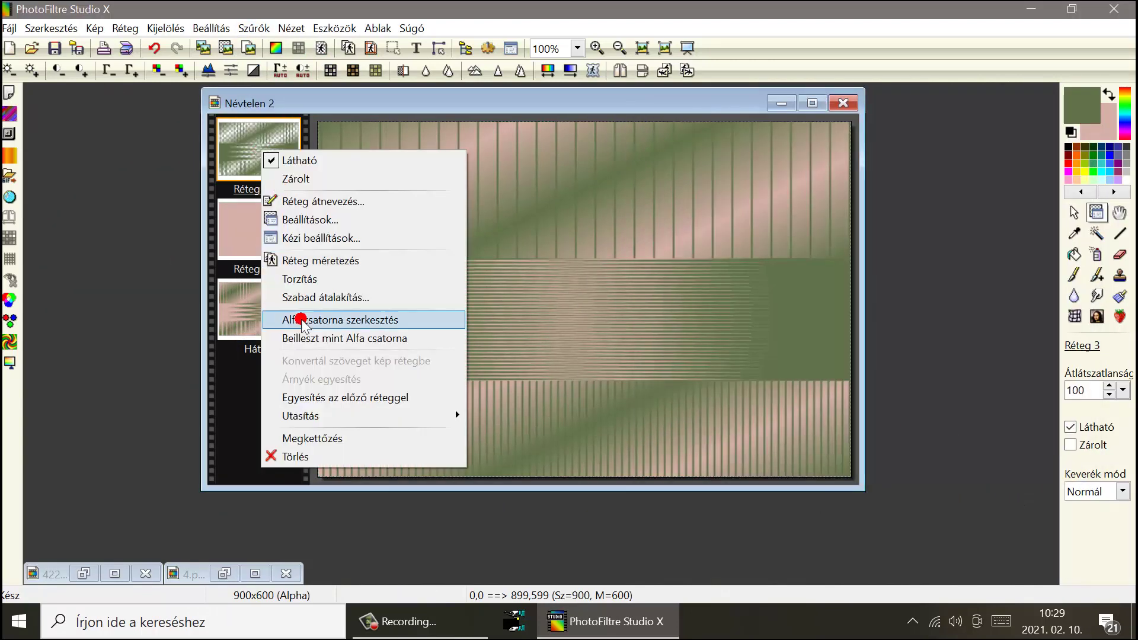
{"action": "left_click", "coordinate": [299, 396]}
Apply the Mérsékelt domborítás emboss filter to the merged Réteg 2.
{"action": "left_click", "coordinate": [253, 27]}
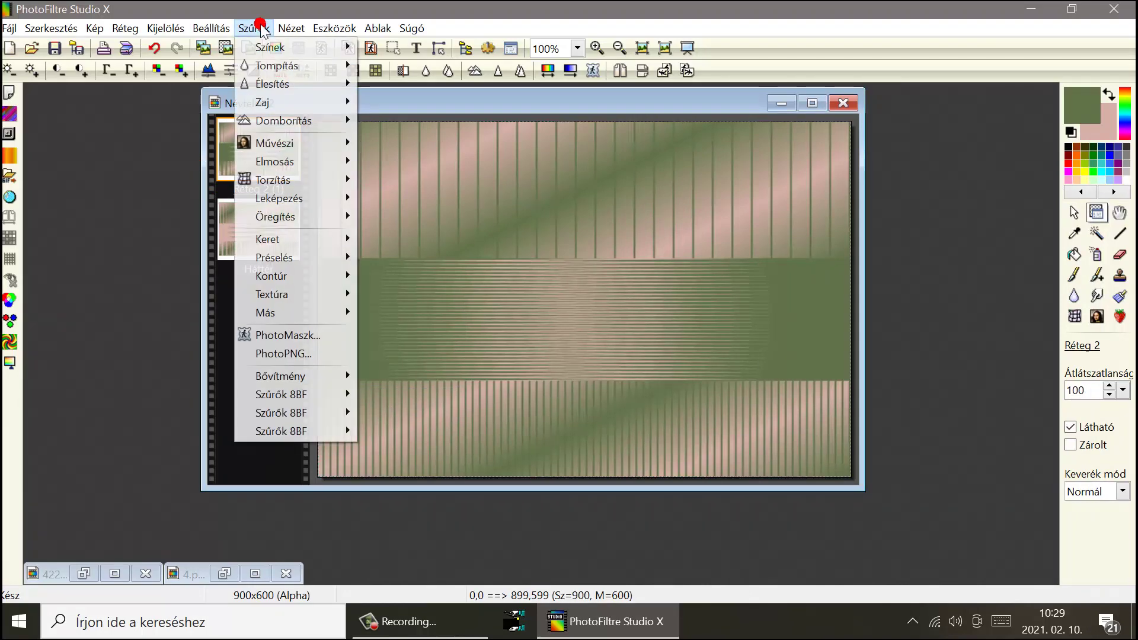
{"action": "mouse_move", "coordinate": [291, 121]}
{"action": "left_click", "coordinate": [243, 28]}
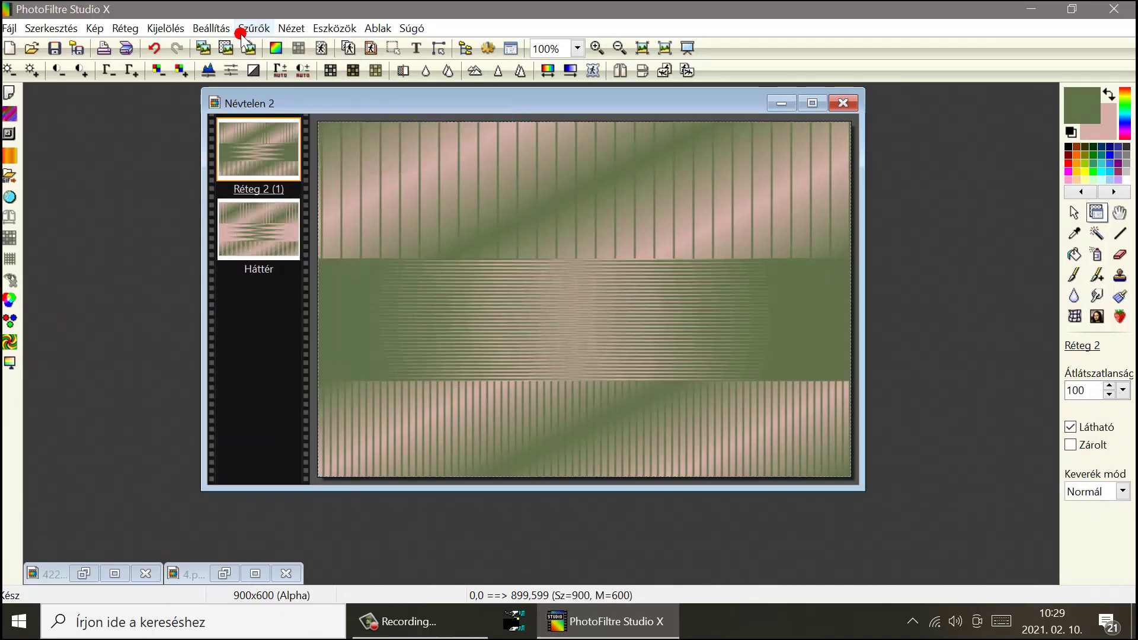
{"action": "left_click", "coordinate": [243, 27]}
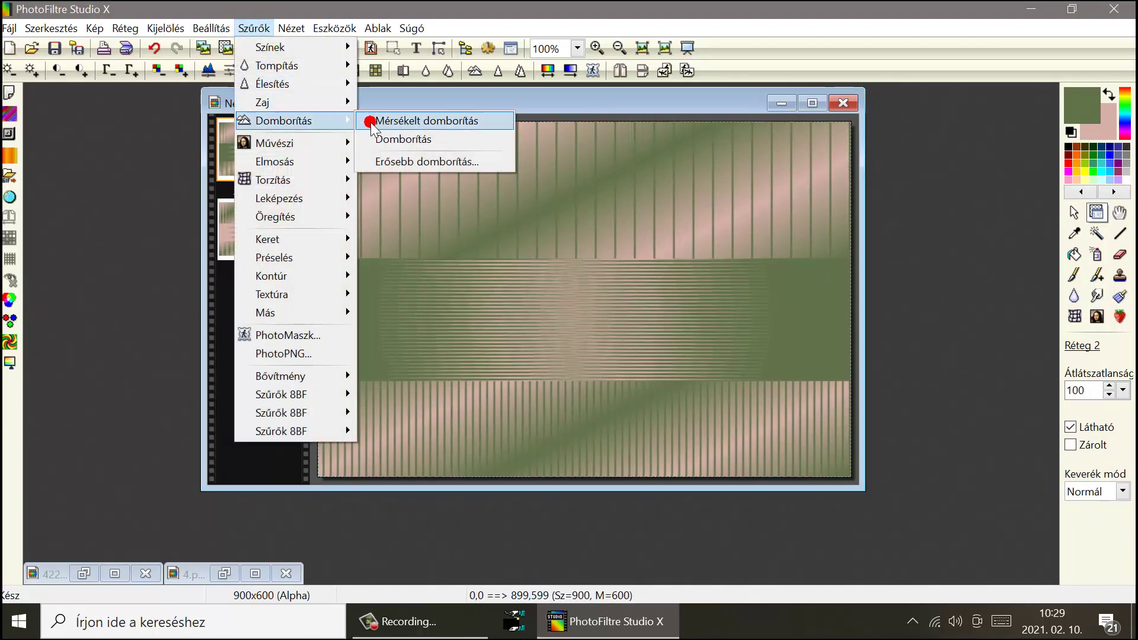
{"action": "left_click", "coordinate": [374, 121]}
{"action": "left_click_drag", "start_coordinate": [358, 102], "coordinate": [356, 102]}
{"action": "left_click", "coordinate": [255, 158]}
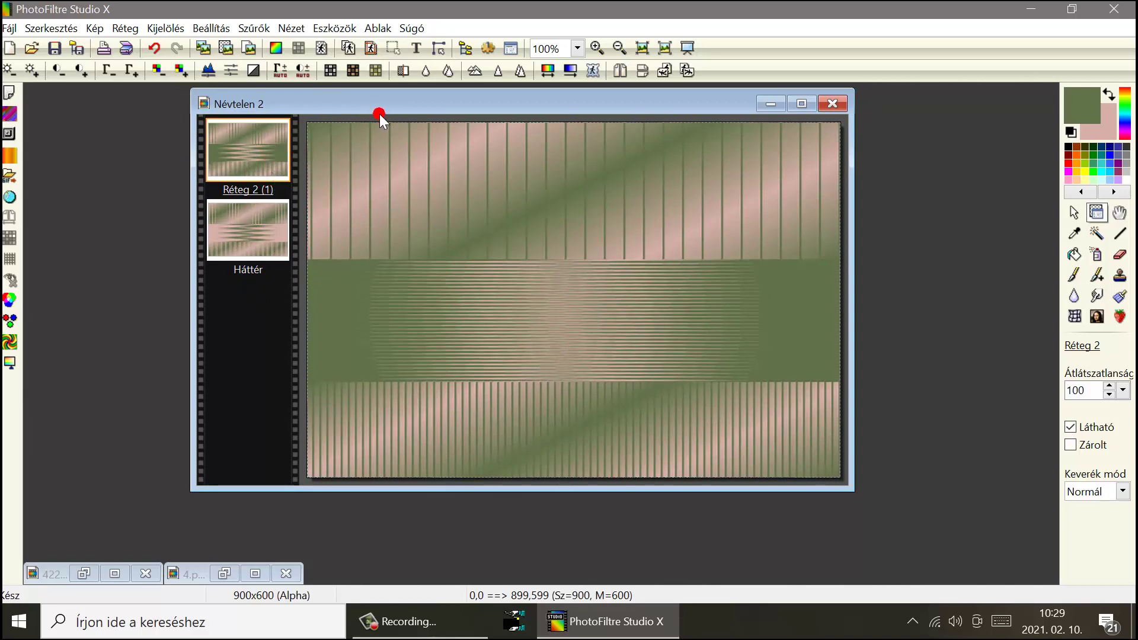
{"action": "left_click_drag", "start_coordinate": [368, 110], "coordinate": [368, 123]}
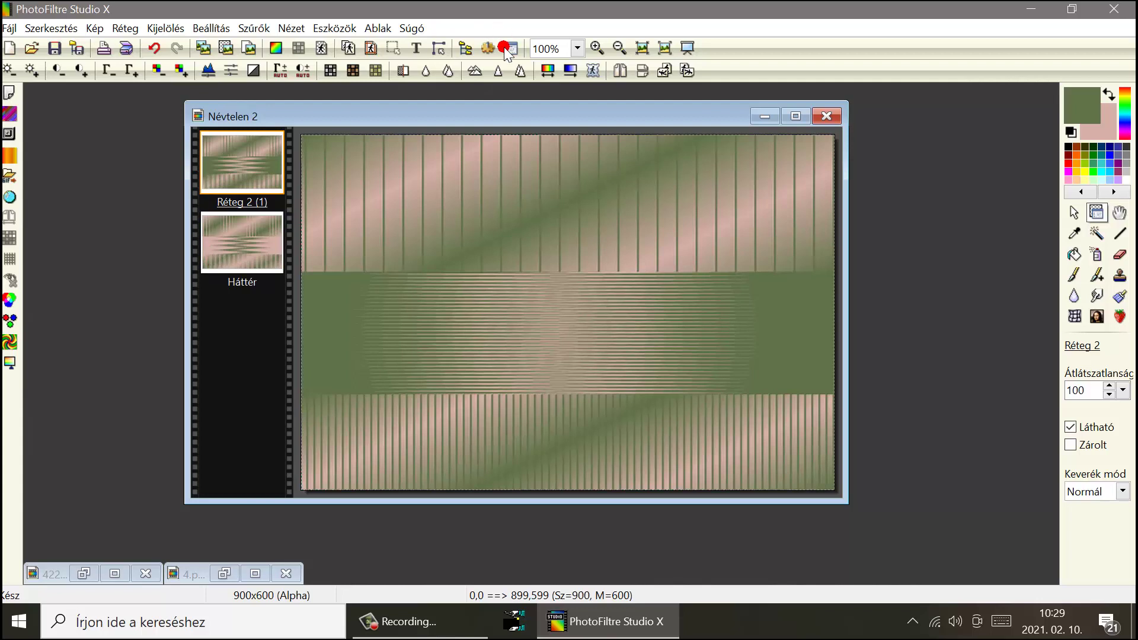
{"action": "left_click_drag", "start_coordinate": [468, 108], "coordinate": [477, 98]}
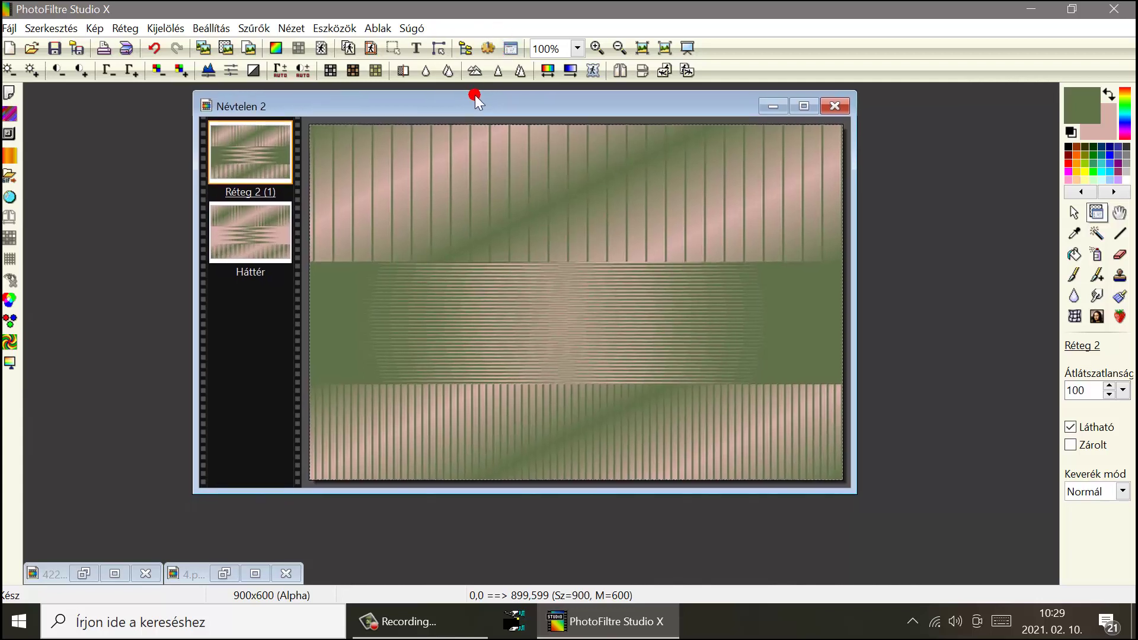
{"action": "left_click", "coordinate": [233, 176]}
{"action": "mouse_move", "coordinate": [228, 168]}
{"action": "left_mouse_down"}
{"action": "mouse_move", "coordinate": [225, 157]}
{"action": "mouse_move", "coordinate": [275, 148]}
{"action": "left_mouse_up"}
Select the full-width middle band of Réteg 2, about 900 × 209 px, and paste a copy of it as a new layer.
{"action": "left_click", "coordinate": [1072, 213]}
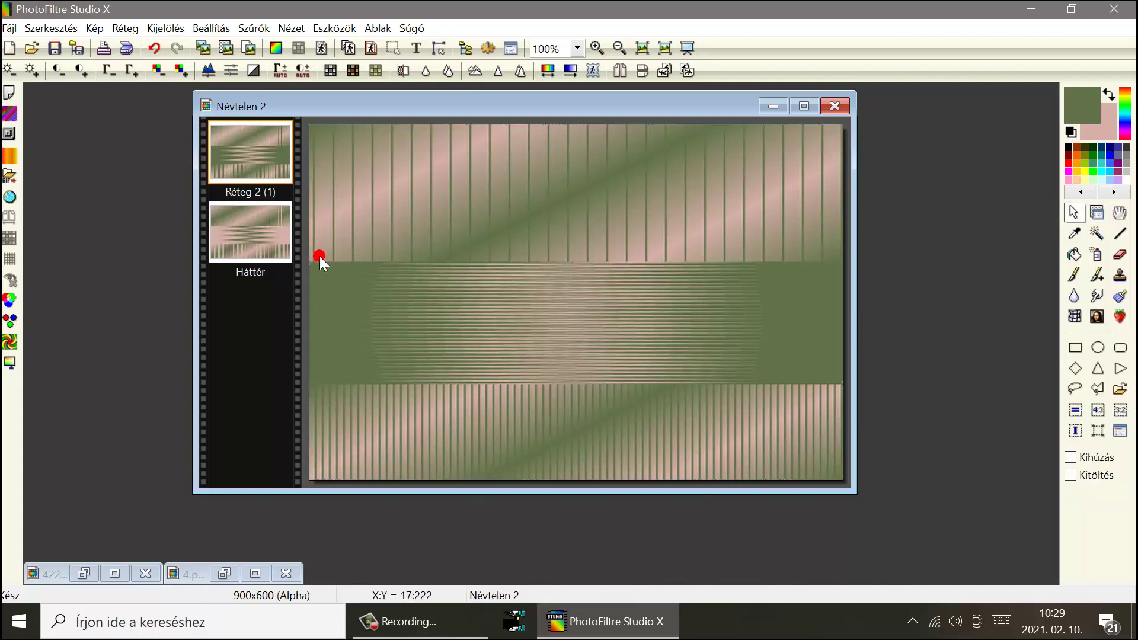
{"action": "left_click_drag", "start_coordinate": [300, 407], "coordinate": [852, 394]}
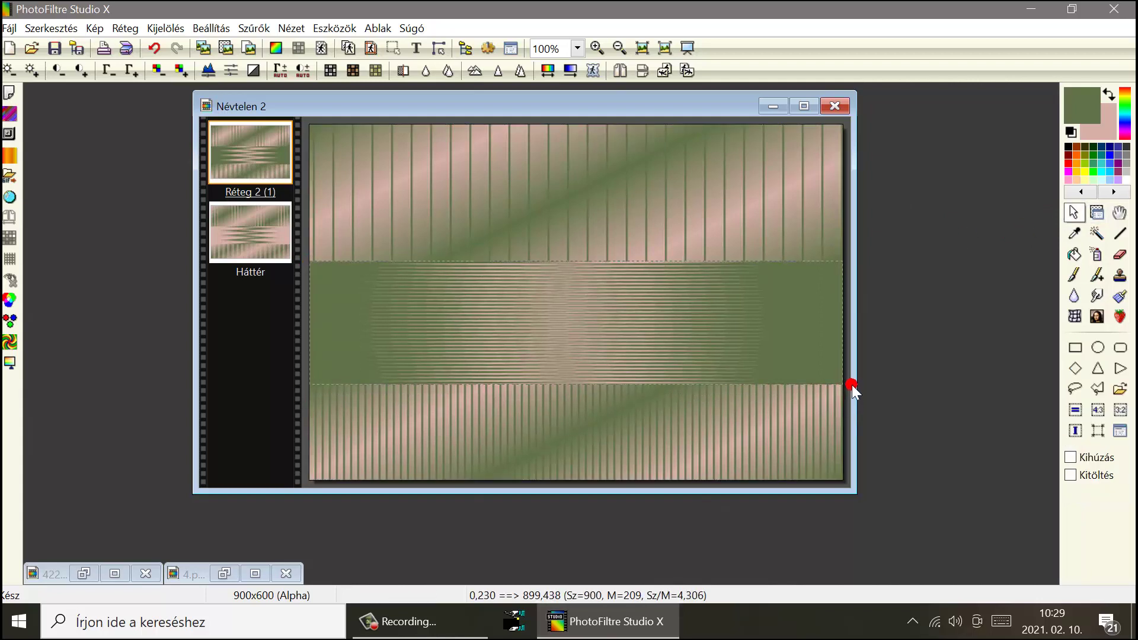
{"action": "right_click", "coordinate": [456, 102]}
{"action": "left_click", "coordinate": [457, 168]}
{"action": "right_click", "coordinate": [457, 103]}
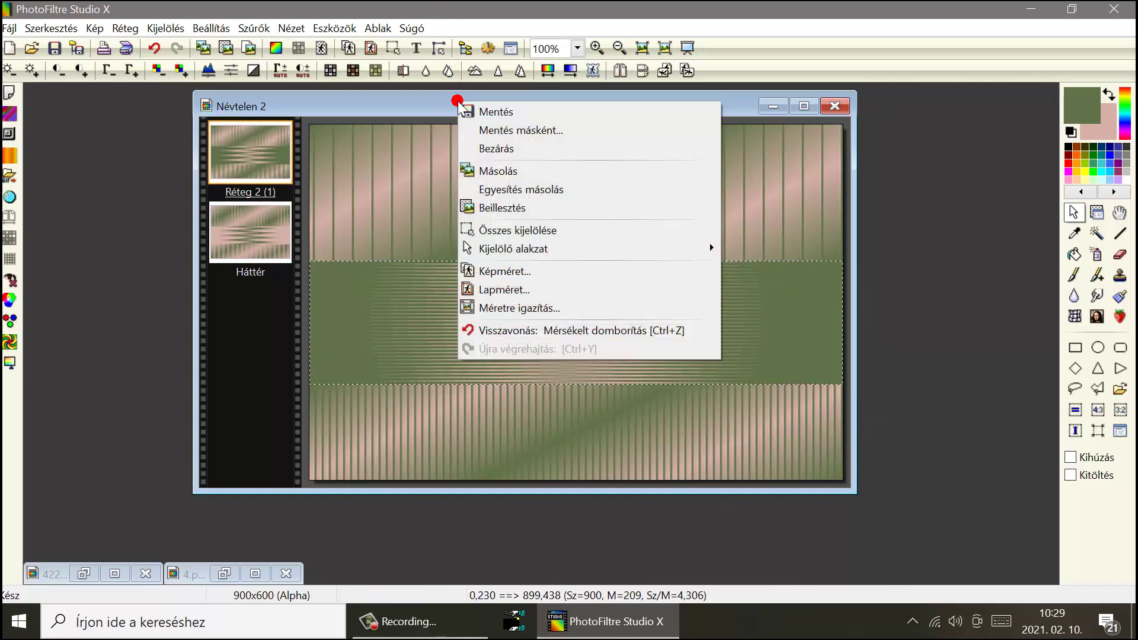
{"action": "left_click", "coordinate": [466, 208]}
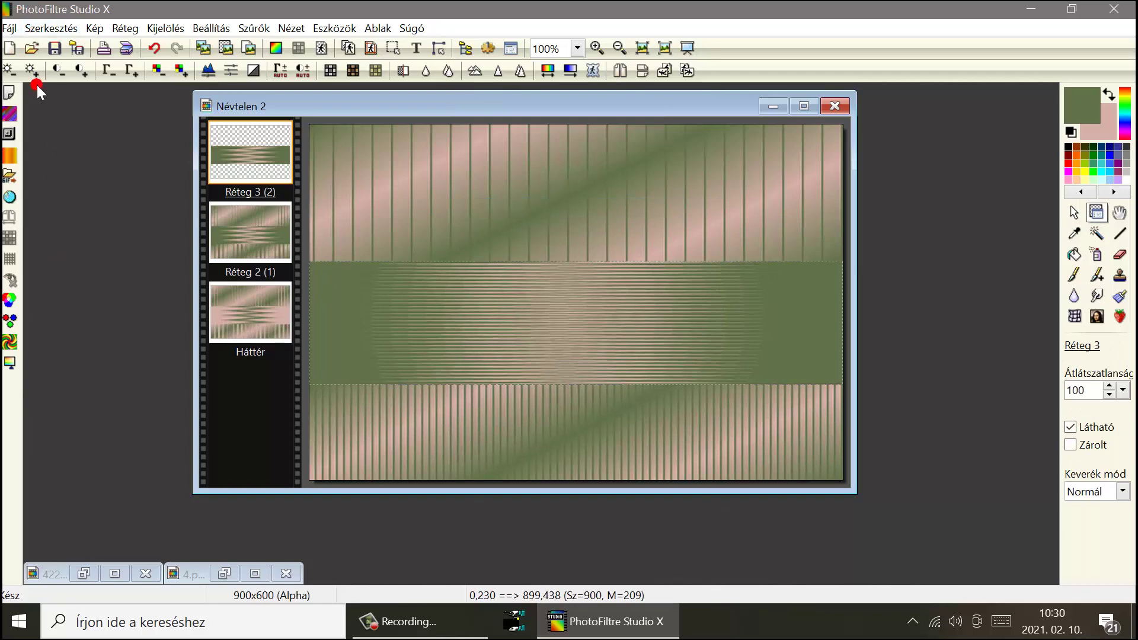
Rotate the pasted band layer by 90° and align it automatically to the middle of the image's left edge.
{"action": "left_click", "coordinate": [38, 28]}
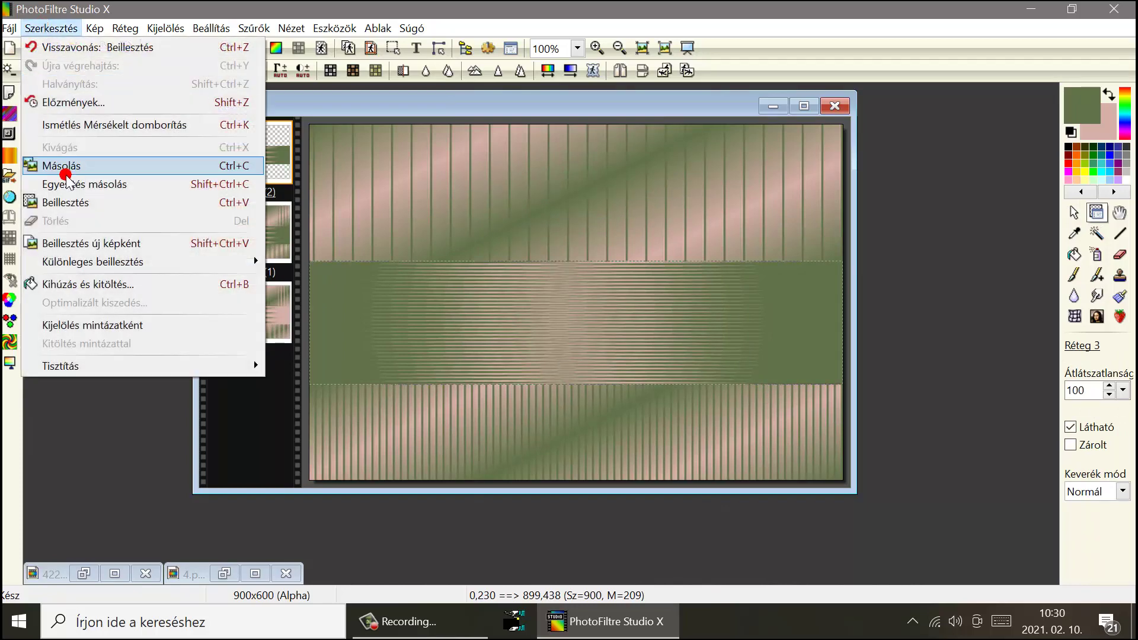
{"action": "left_click", "coordinate": [65, 173]}
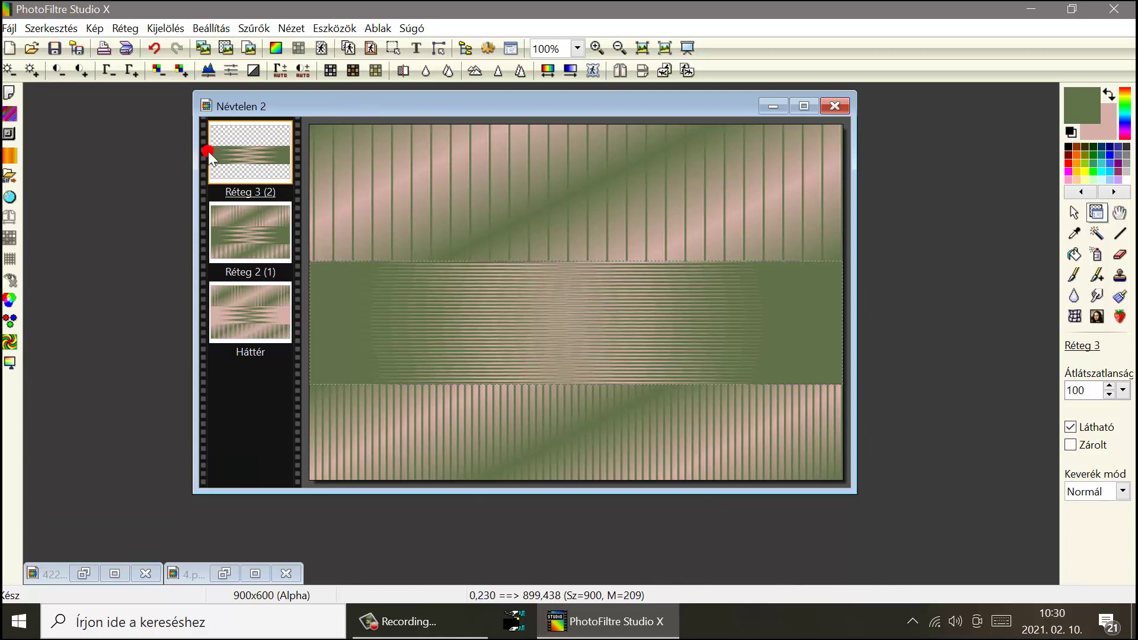
{"action": "left_click", "coordinate": [247, 148]}
{"action": "left_click", "coordinate": [689, 70]}
{"action": "left_click_drag", "start_coordinate": [396, 365], "coordinate": [384, 229]}
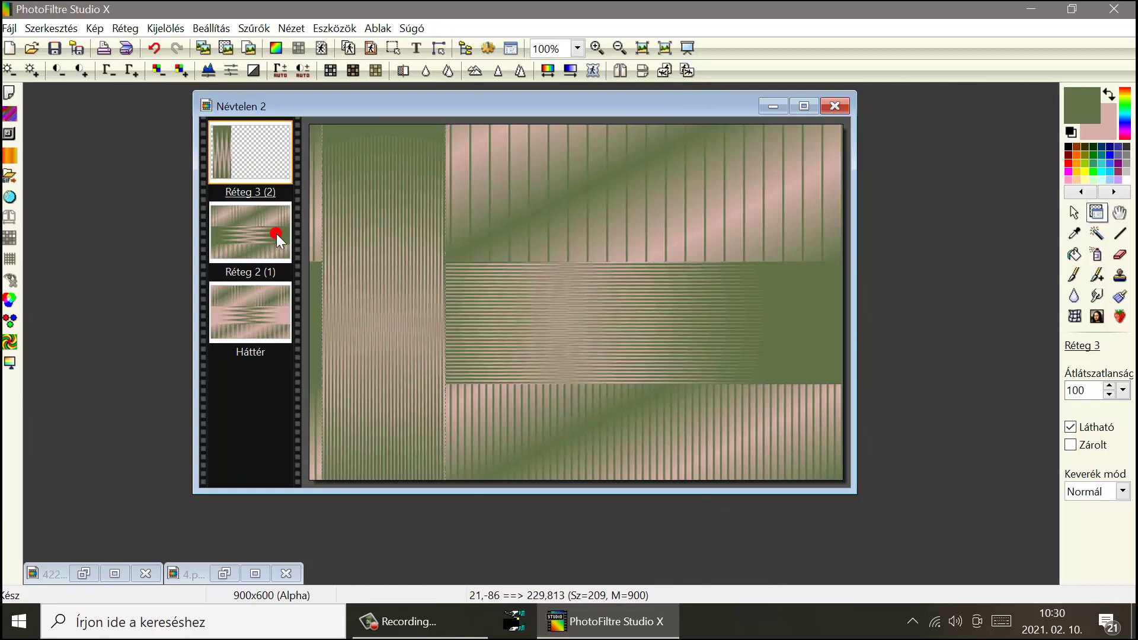
{"action": "right_click", "coordinate": [236, 149]}
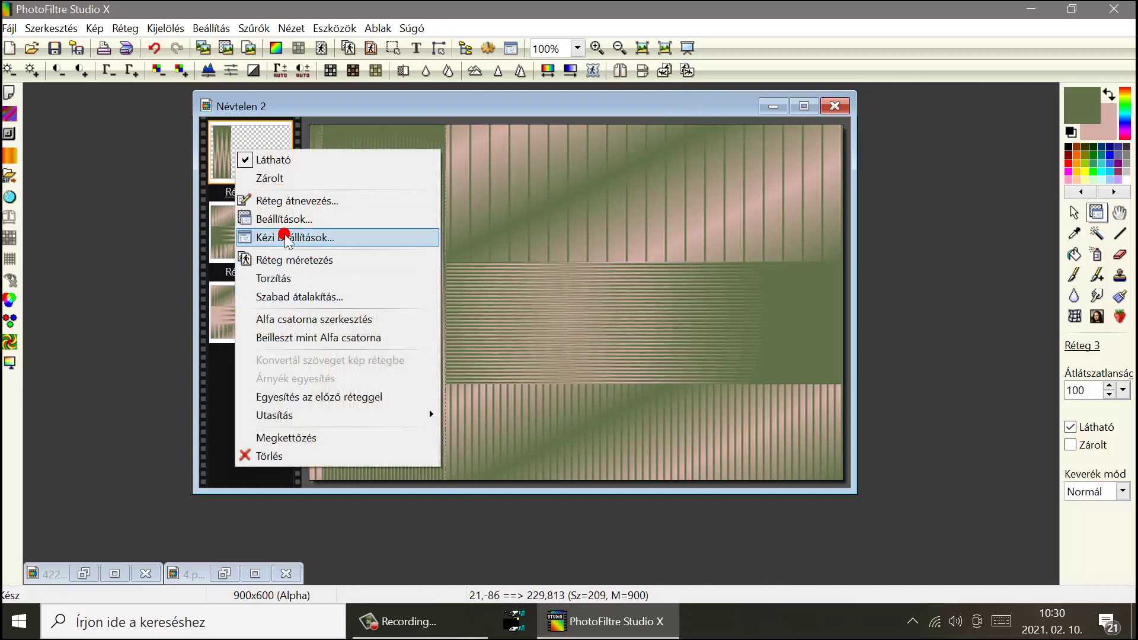
{"action": "left_click", "coordinate": [321, 237]}
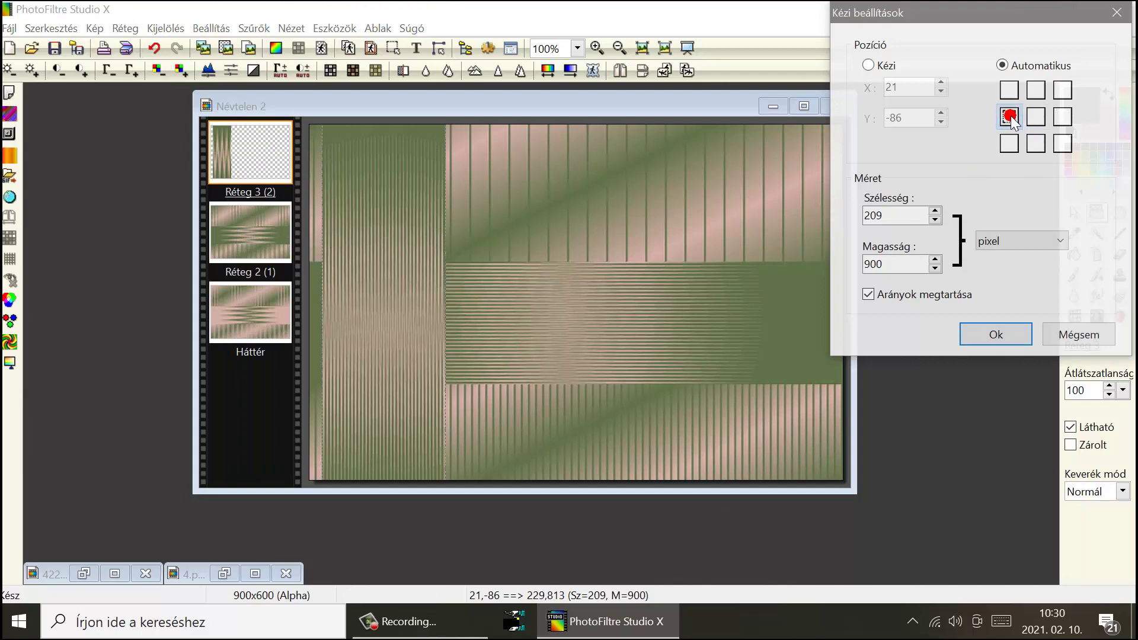
{"action": "left_click", "coordinate": [979, 334]}
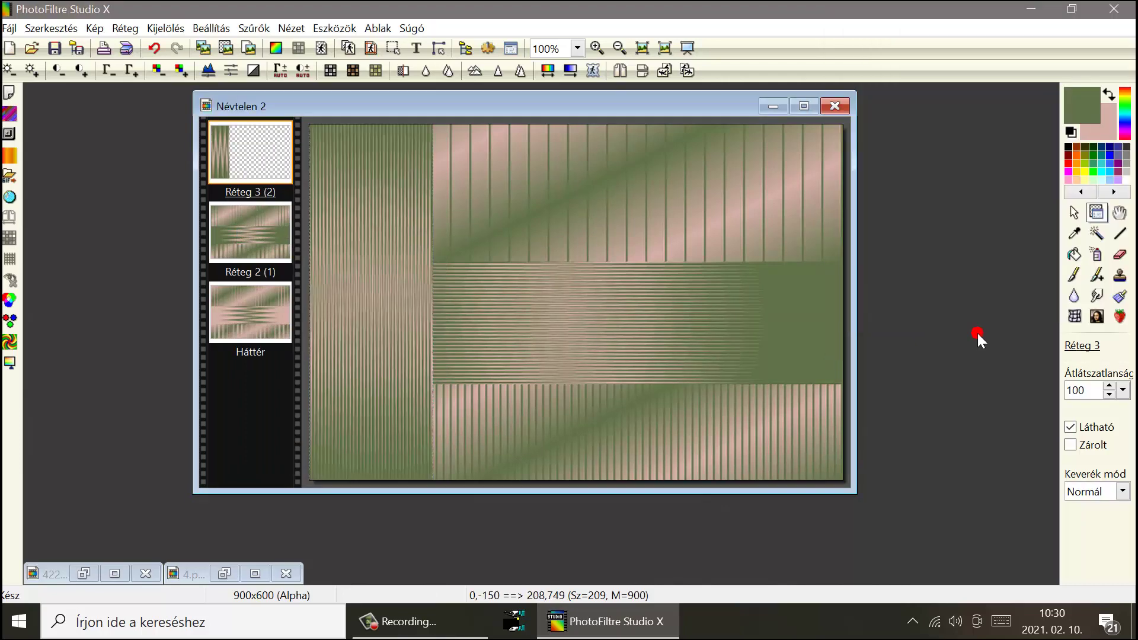
Duplicate the vertical band layer to the middle of the image's right edge and merge the copy into Réteg 3.
{"action": "right_click", "coordinate": [230, 172]}
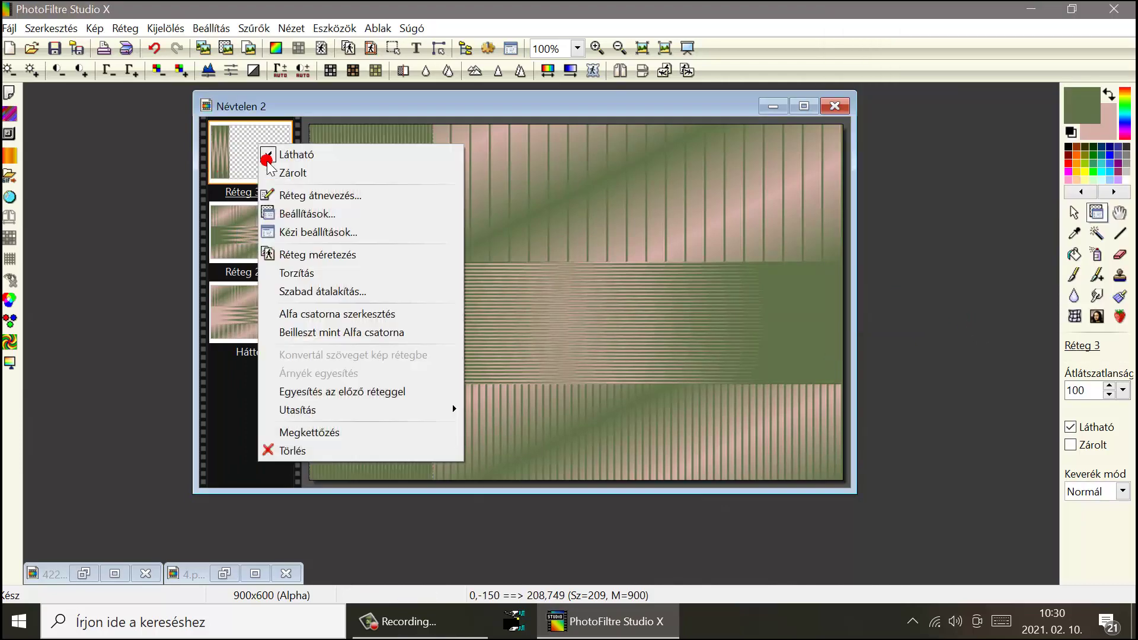
{"action": "left_click", "coordinate": [320, 433]}
{"action": "right_click", "coordinate": [255, 150]}
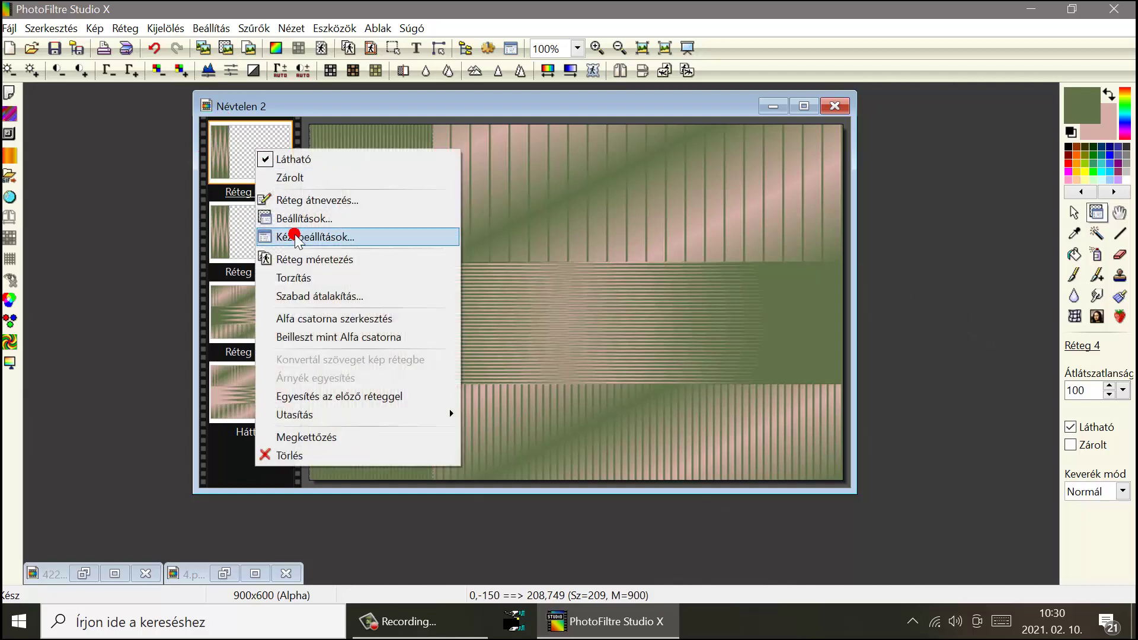
{"action": "left_click", "coordinate": [302, 240]}
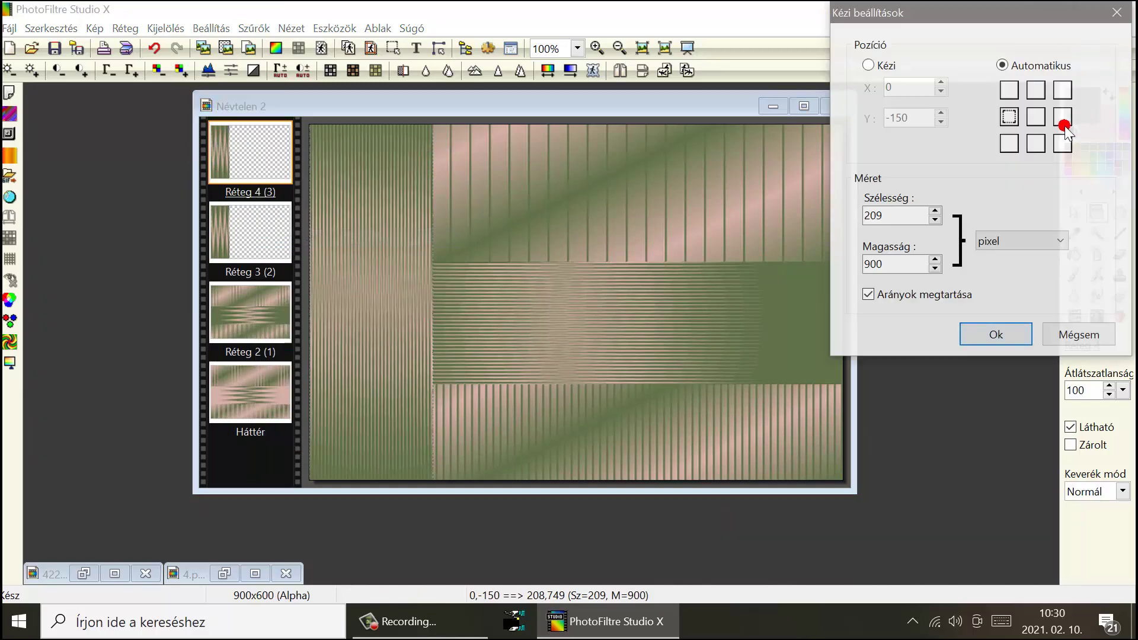
{"action": "left_click", "coordinate": [1063, 117]}
{"action": "left_click", "coordinate": [1001, 330]}
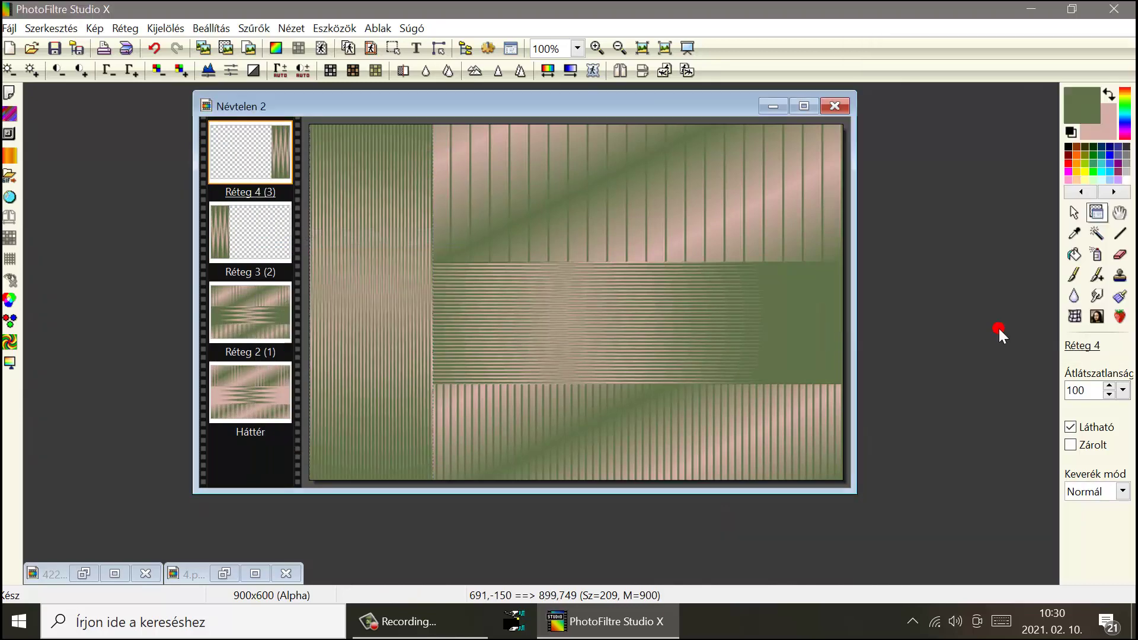
{"action": "right_click", "coordinate": [255, 140]}
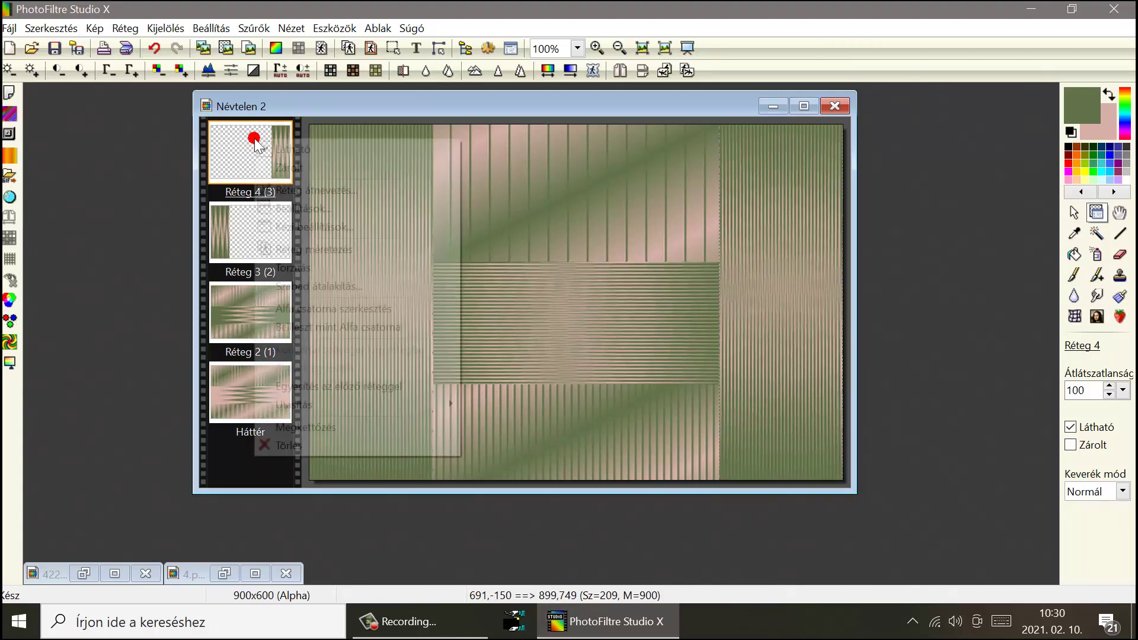
{"action": "left_click", "coordinate": [292, 384]}
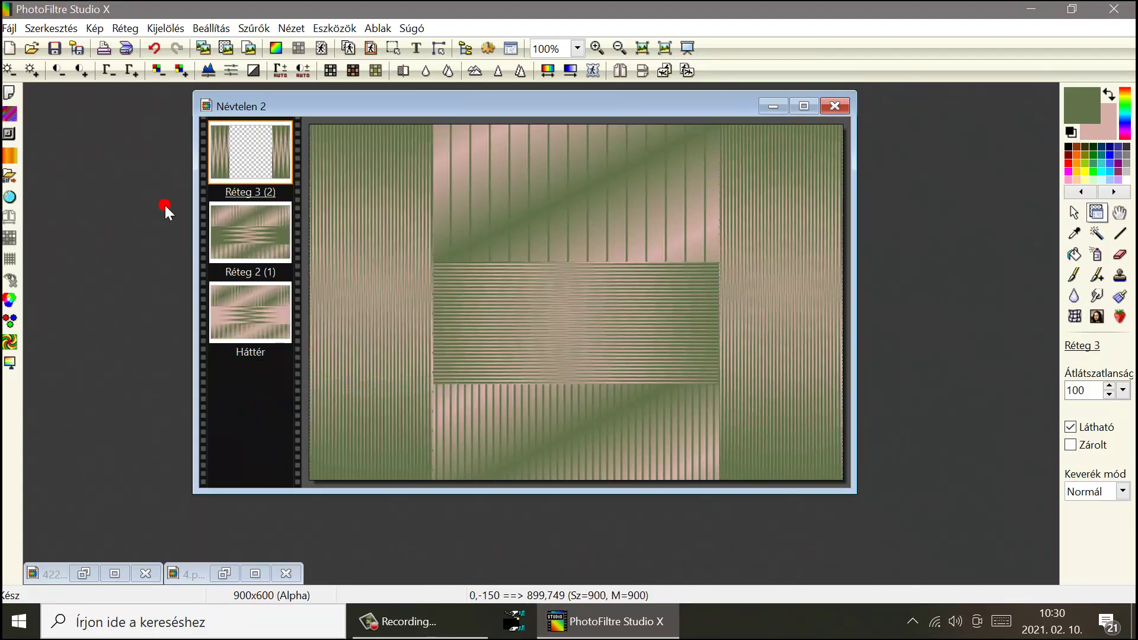
Add an empty transparent 900 × 600 px layer directly above Réteg 2.
{"action": "left_click", "coordinate": [233, 218]}
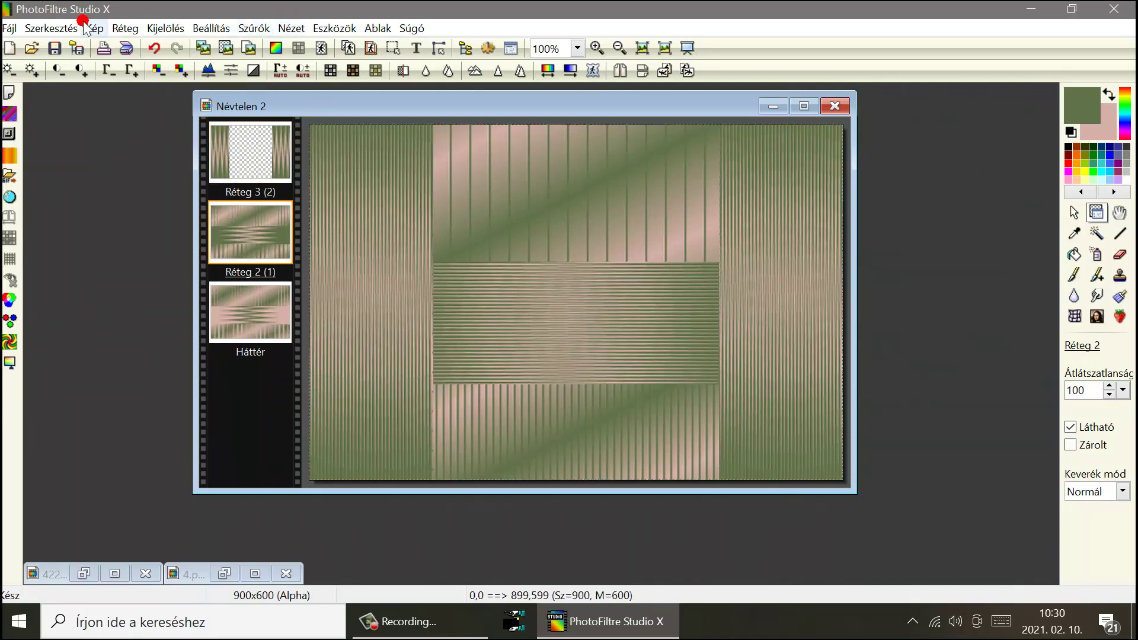
{"action": "left_click", "coordinate": [126, 29]}
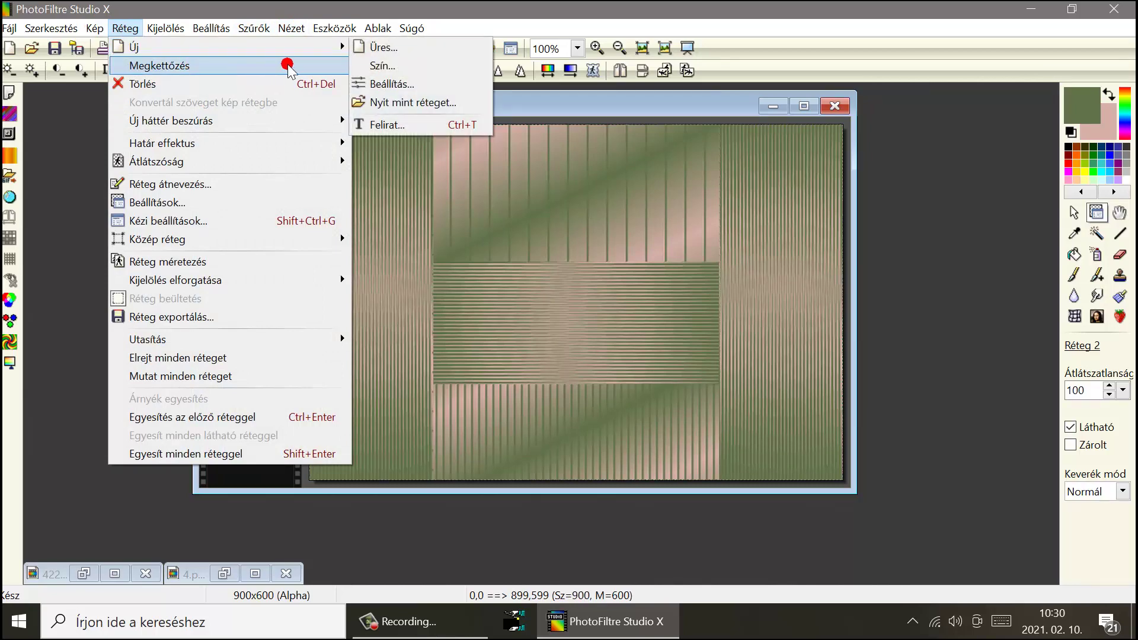
{"action": "left_click", "coordinate": [375, 45]}
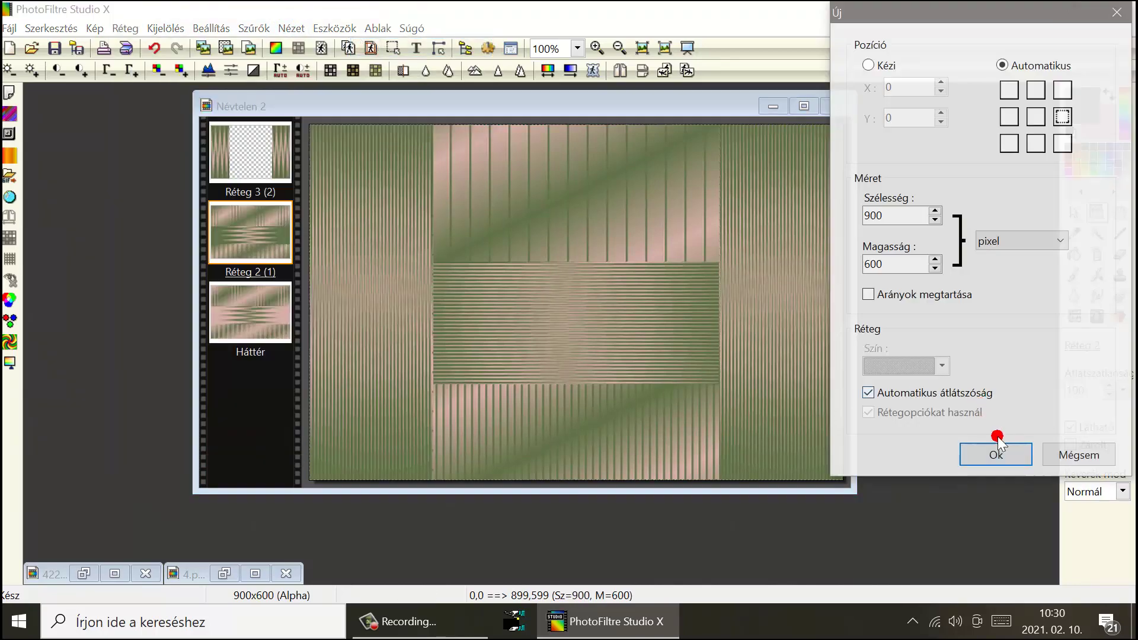
{"action": "left_click", "coordinate": [1005, 457]}
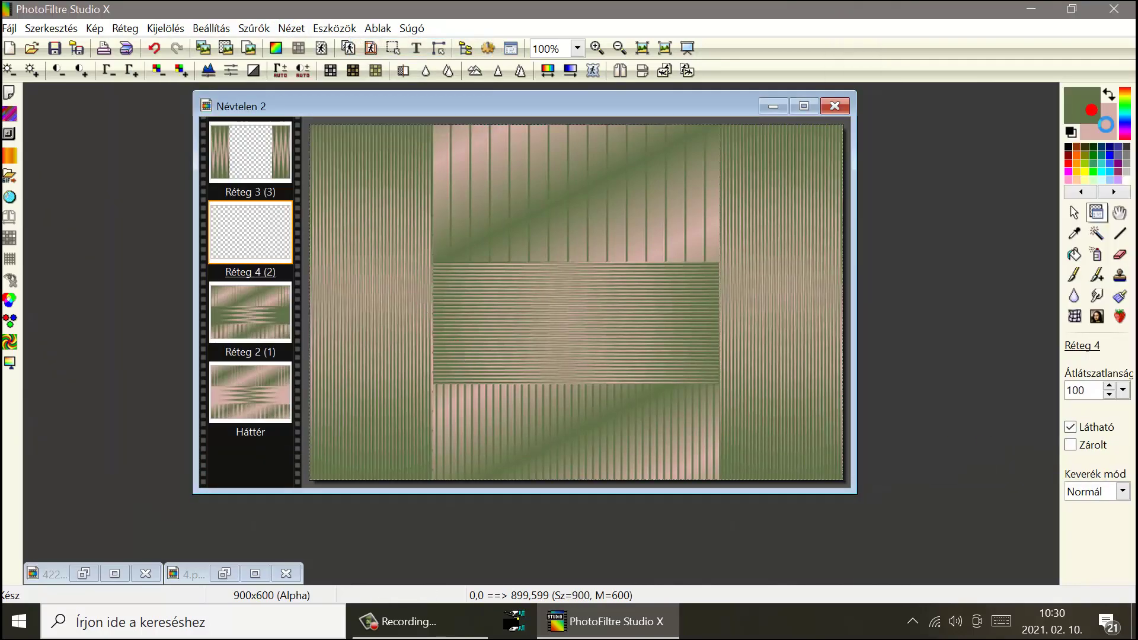
Set the foreground colour to white and fill the empty Réteg 4 with it.
{"action": "left_click", "coordinate": [1091, 110]}
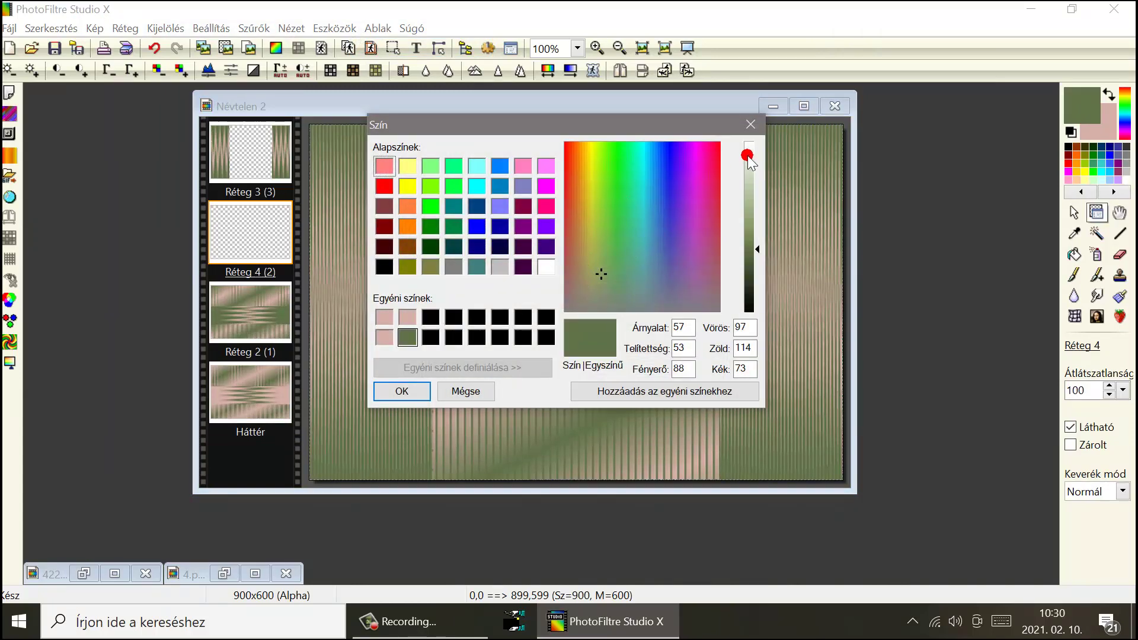
{"action": "left_click", "coordinate": [545, 267]}
{"action": "left_click", "coordinate": [400, 391]}
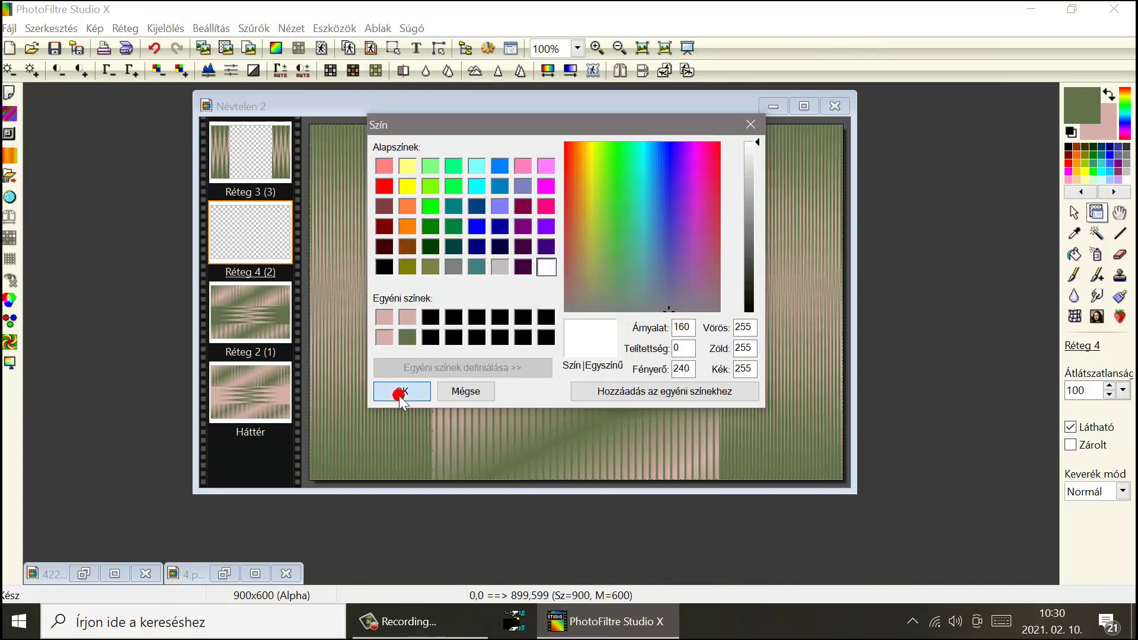
{"action": "left_click", "coordinate": [1081, 254]}
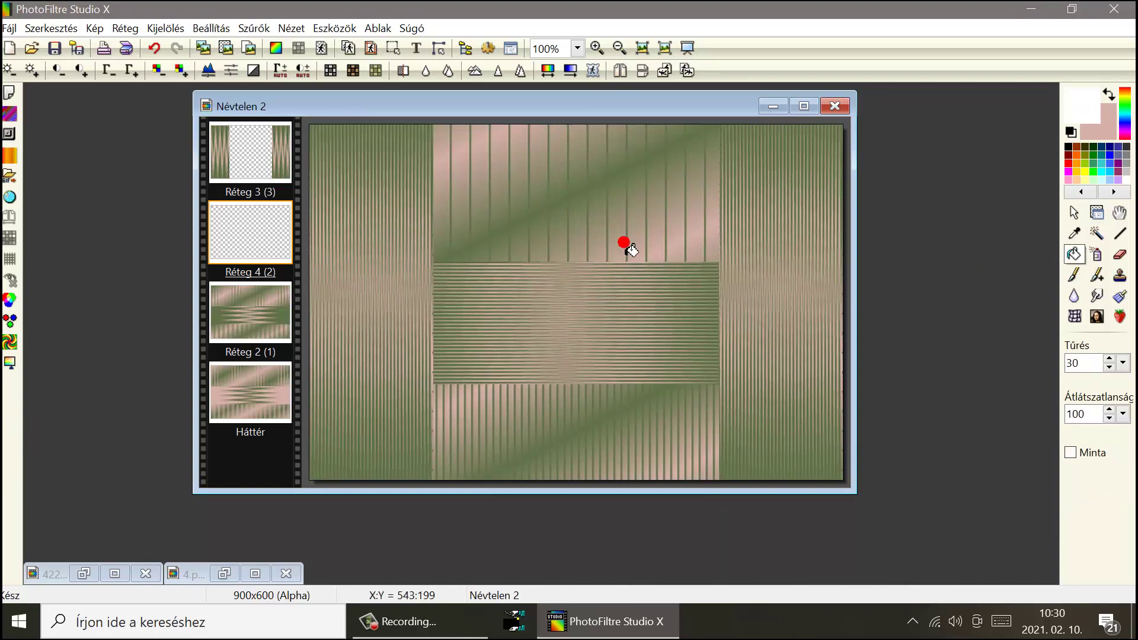
{"action": "left_click", "coordinate": [587, 251]}
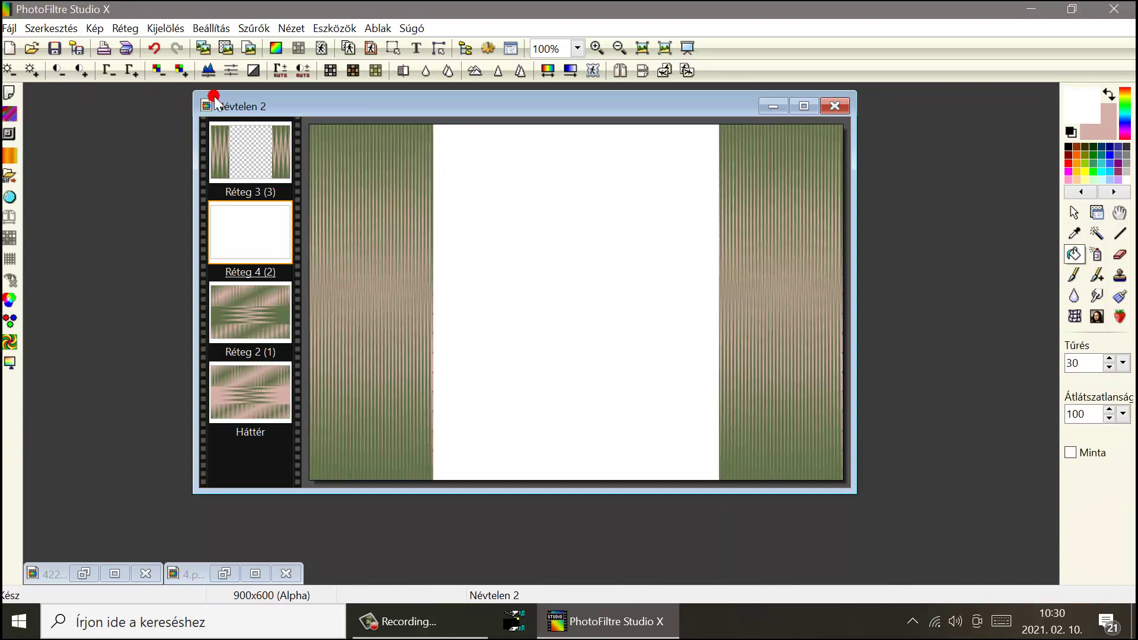
Apply a spherical Torzítás distortion to Réteg 3 so both side bands bulge outward.
{"action": "left_click", "coordinate": [240, 135]}
{"action": "left_click", "coordinate": [254, 29]}
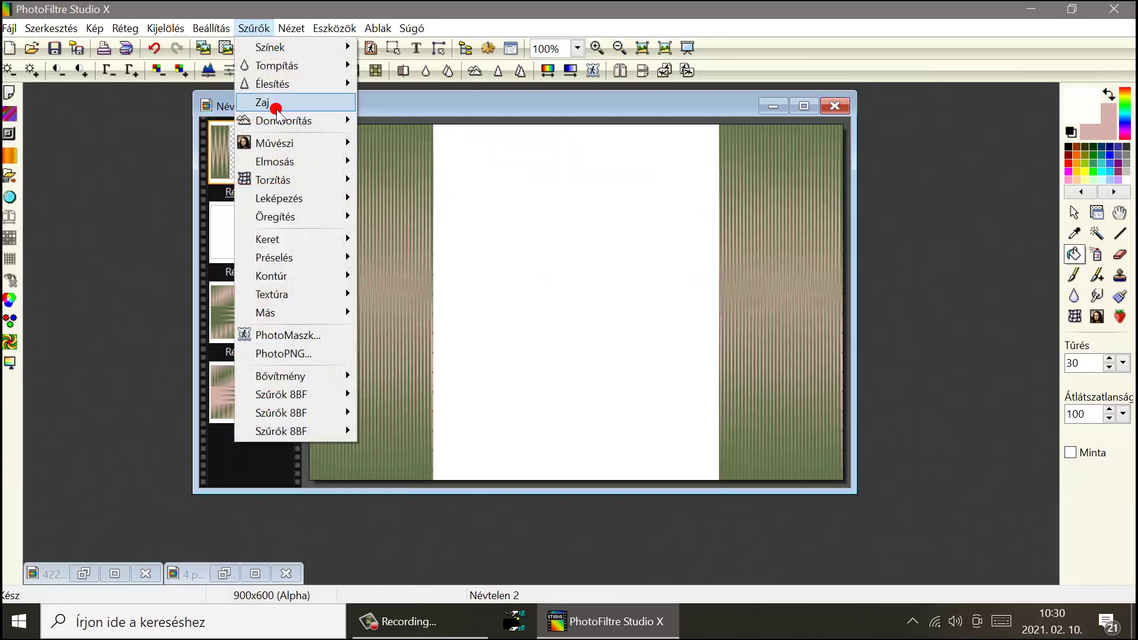
{"action": "mouse_move", "coordinate": [267, 179]}
{"action": "left_click", "coordinate": [416, 233]}
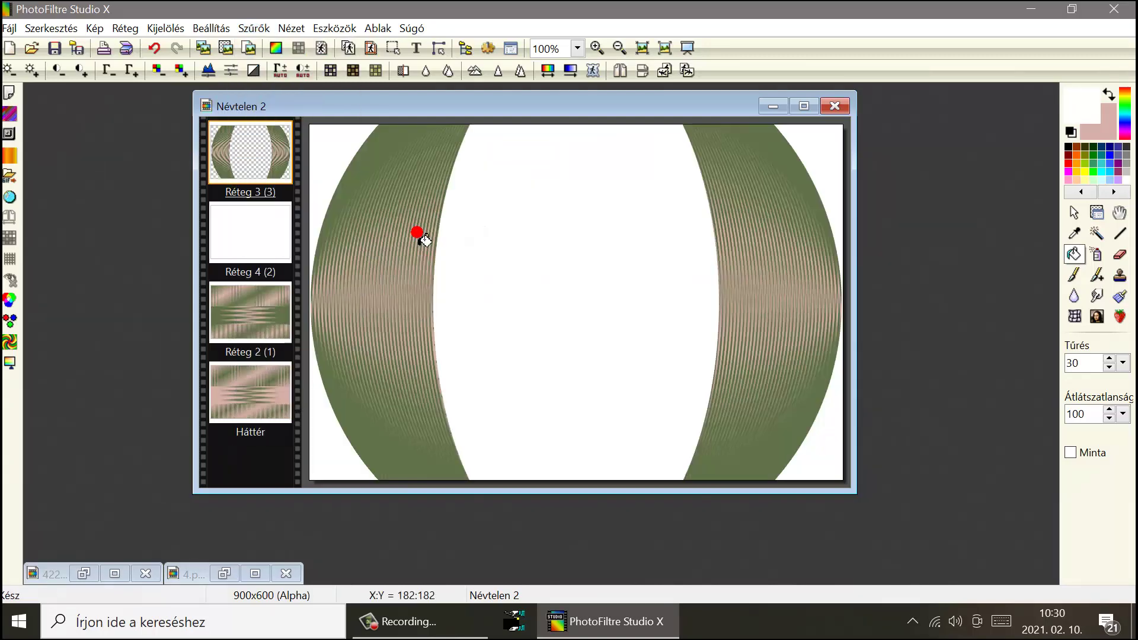
Merge the bulged side bands of Réteg 3 into the white Réteg 4.
{"action": "right_click", "coordinate": [225, 157]}
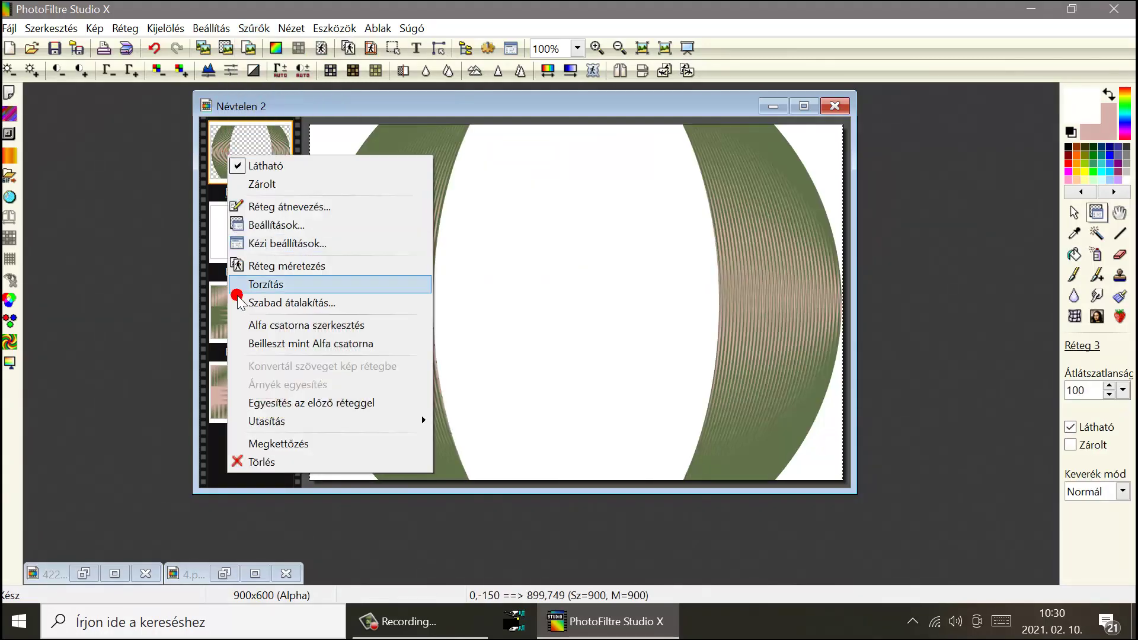
{"action": "left_click", "coordinate": [254, 402]}
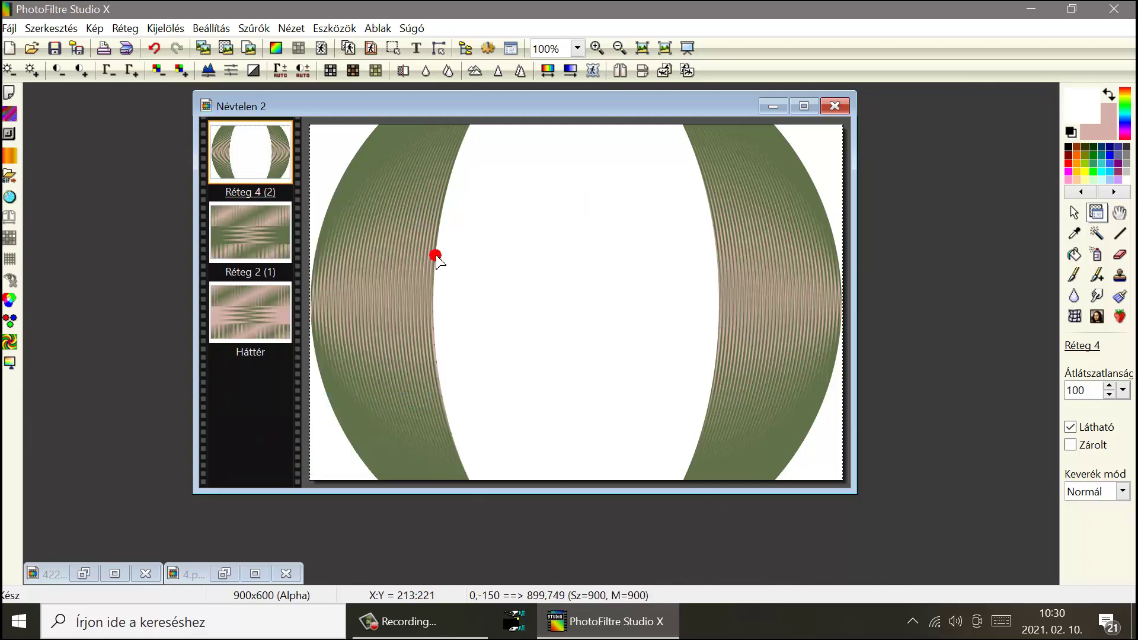
{"action": "left_click_drag", "start_coordinate": [385, 107], "coordinate": [371, 103]}
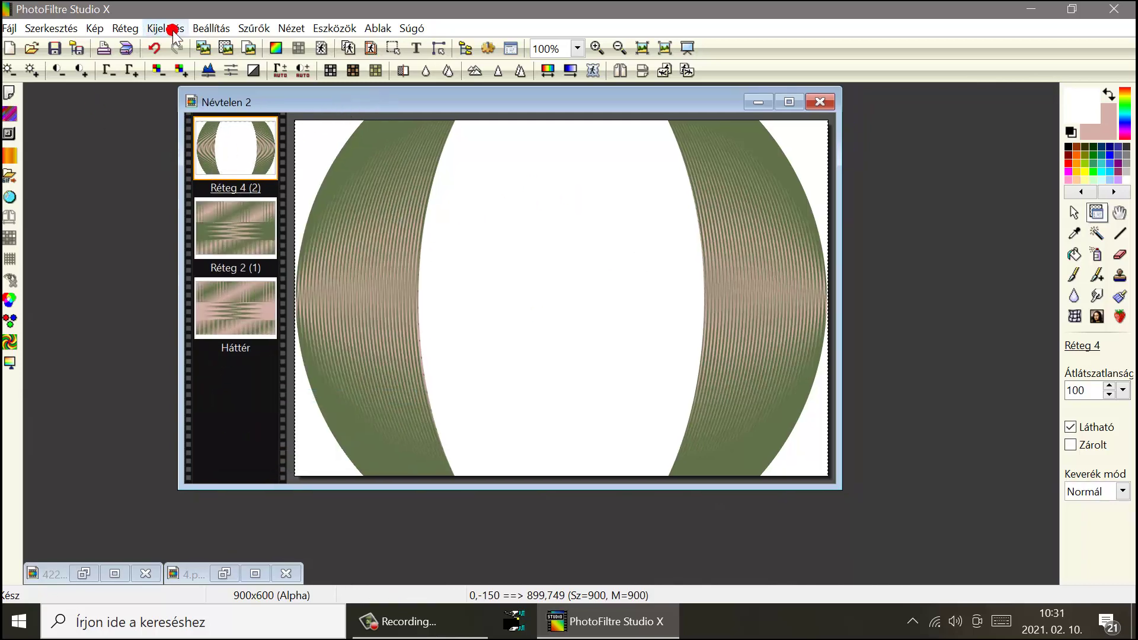
Apply the Flaming Pear Flexify 2 filter to Réteg 4 with mirror ball input, equirectangular output and Indicatrix off.
{"action": "left_click", "coordinate": [253, 27]}
{"action": "mouse_move", "coordinate": [306, 396]}
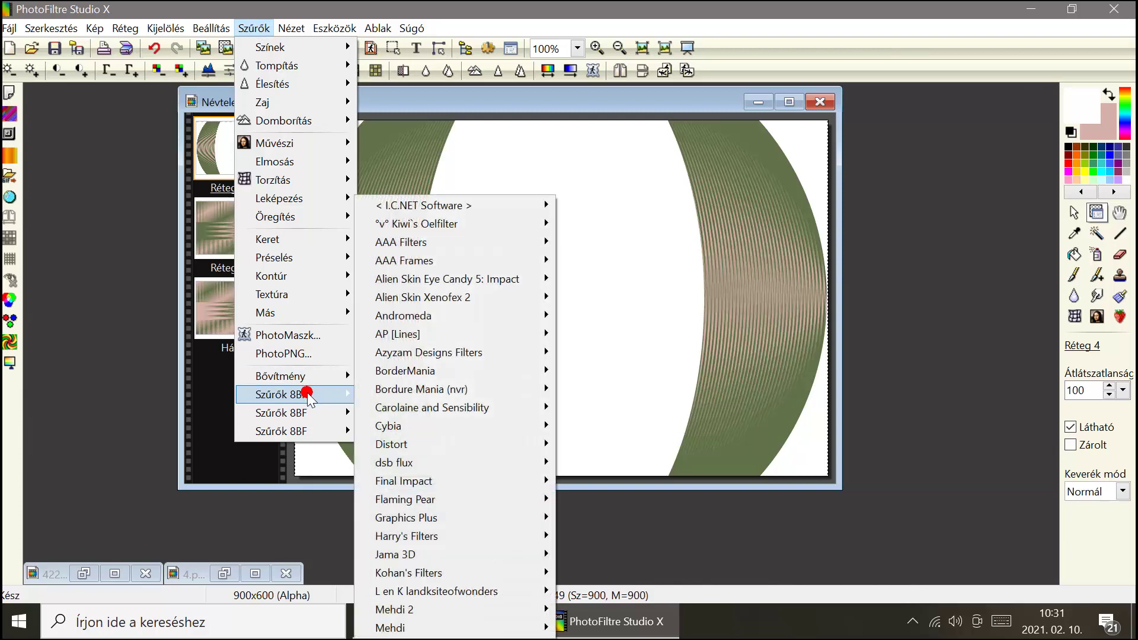
{"action": "mouse_move", "coordinate": [426, 503]}
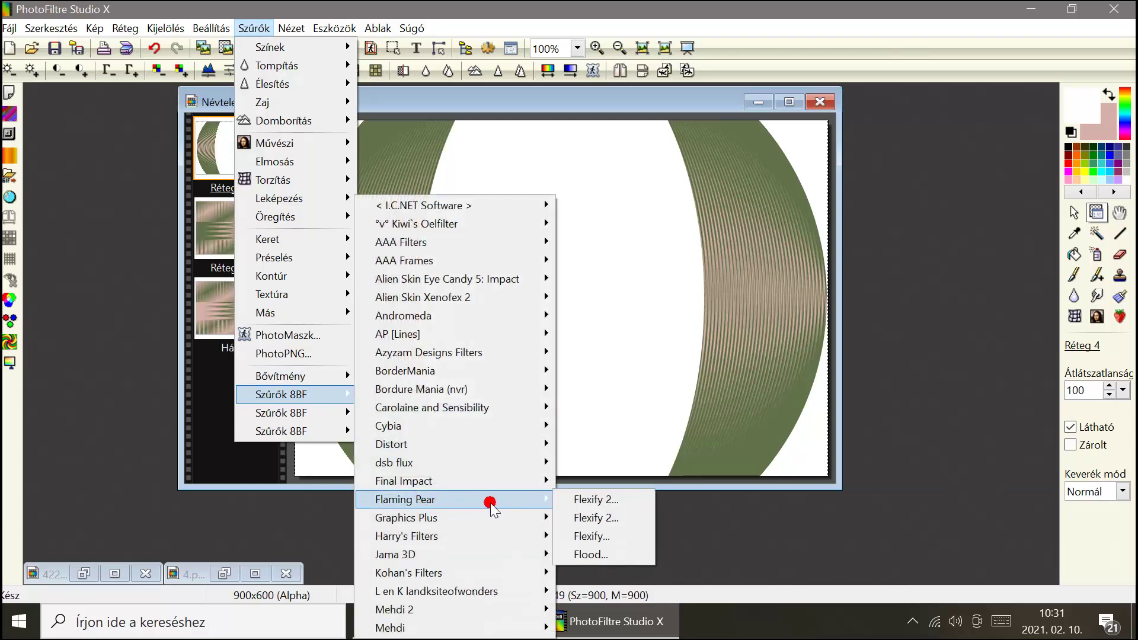
{"action": "left_click", "coordinate": [587, 517]}
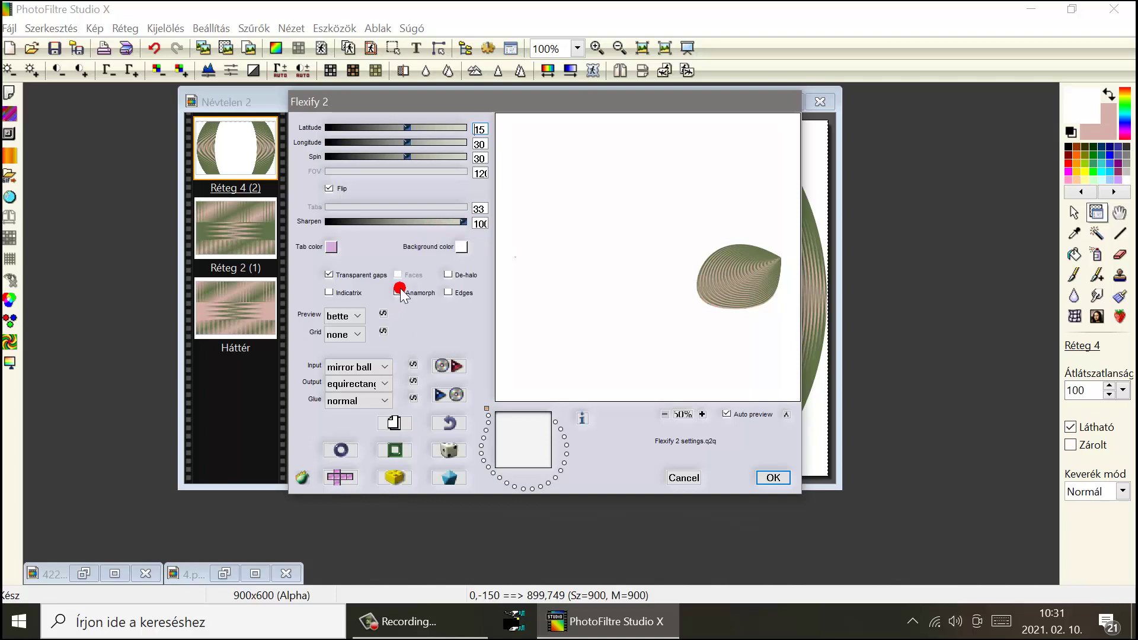
{"action": "left_click", "coordinate": [399, 291]}
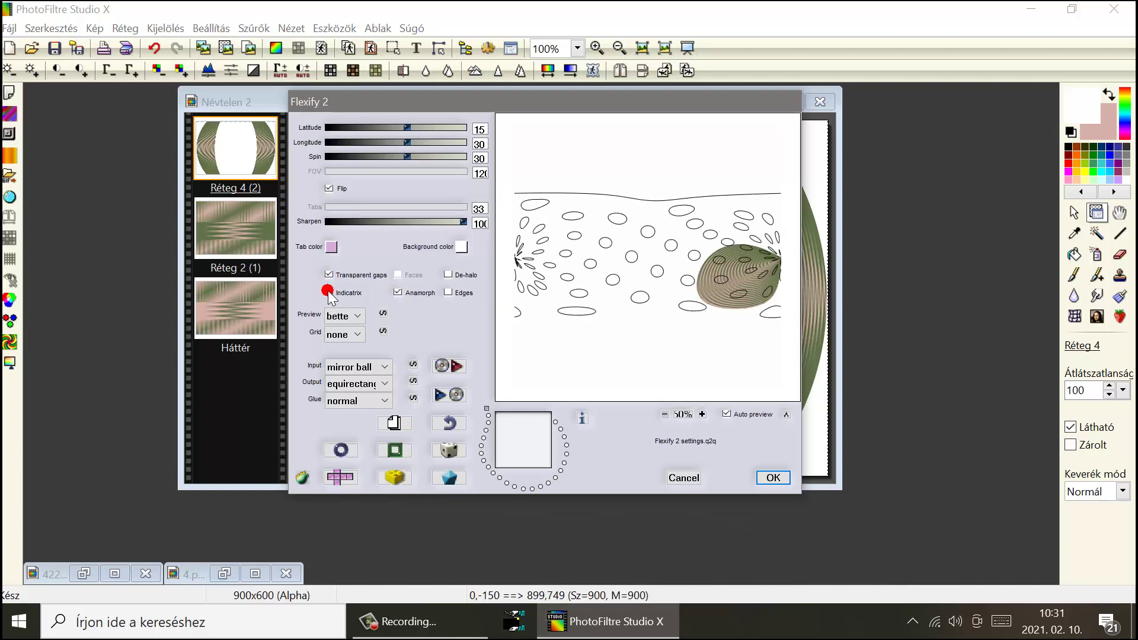
{"action": "left_click", "coordinate": [328, 291]}
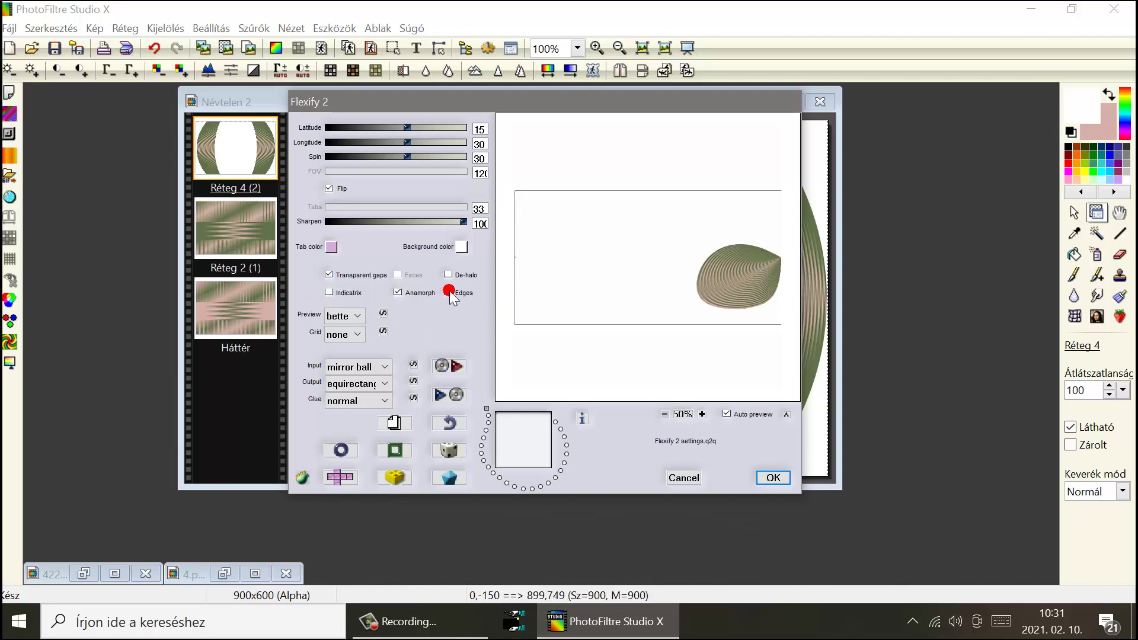
{"action": "left_click", "coordinate": [398, 291]}
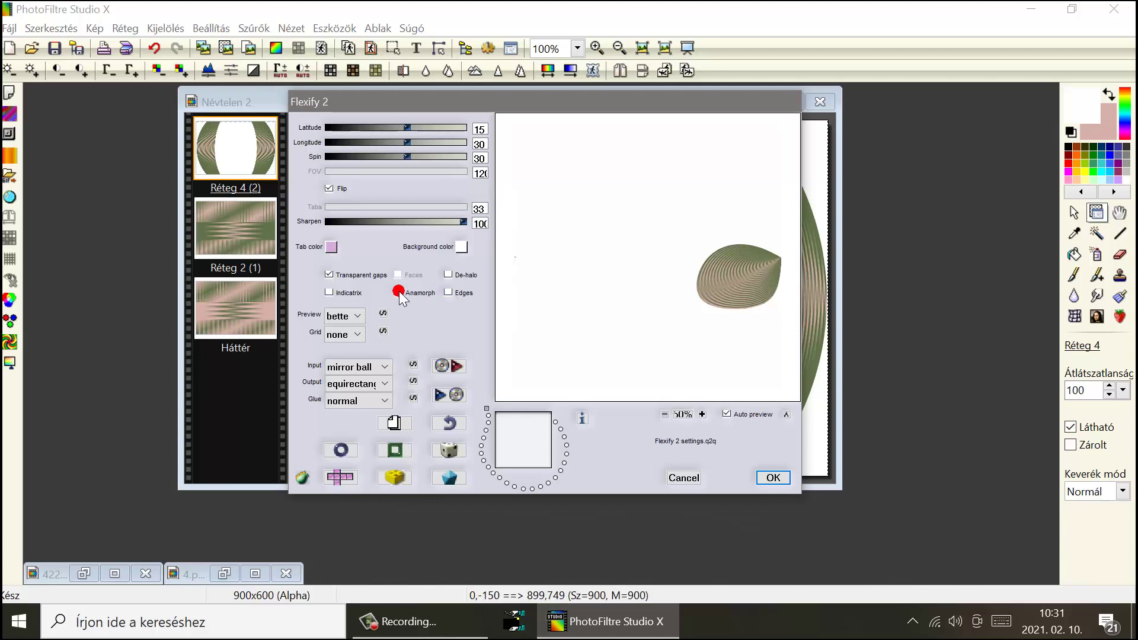
{"action": "left_click", "coordinate": [777, 479]}
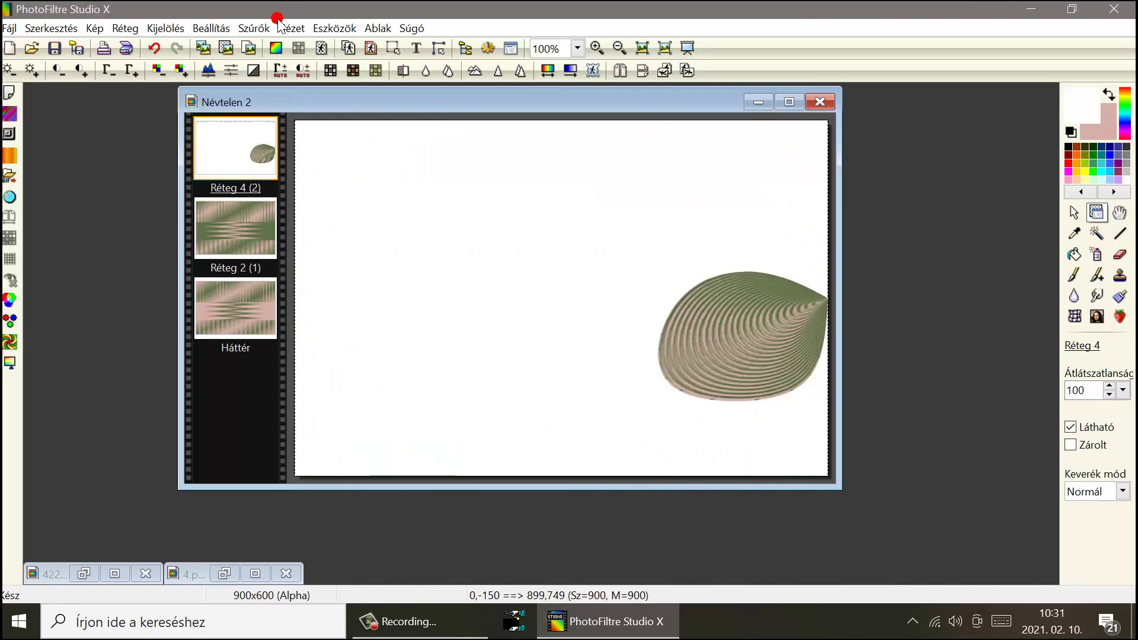
Cut the white background from Réteg 4 using the magic wand at tolerance 30, and move the leaf shape towards the image's centre.
{"action": "left_click", "coordinate": [1096, 233]}
{"action": "left_click", "coordinate": [650, 235]}
{"action": "right_click", "coordinate": [650, 236]}
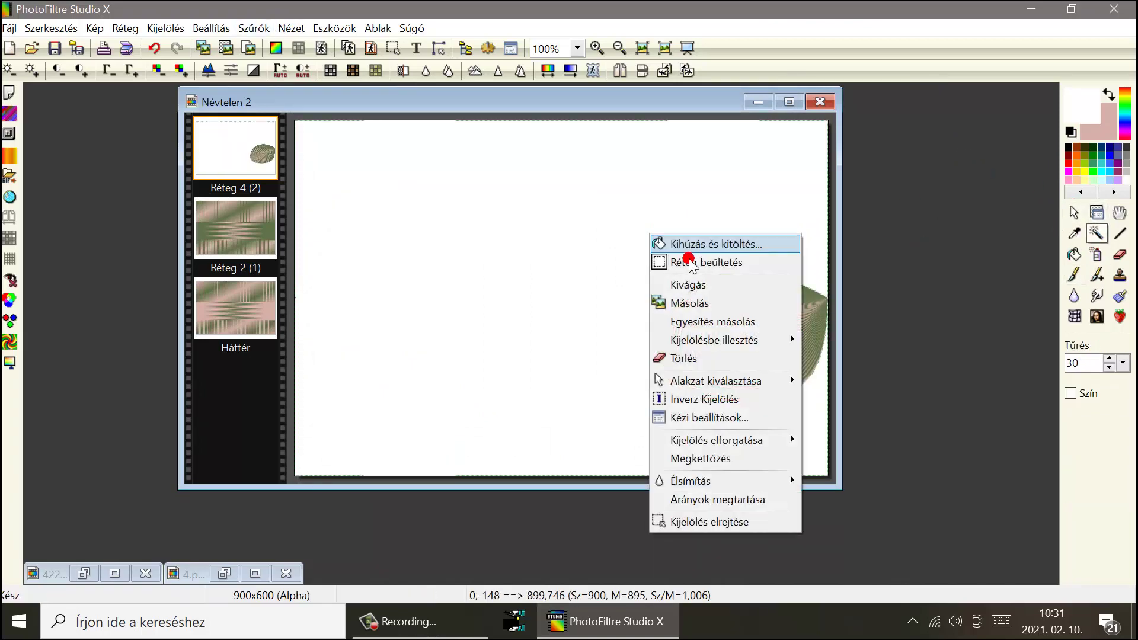
{"action": "left_click", "coordinate": [708, 287]}
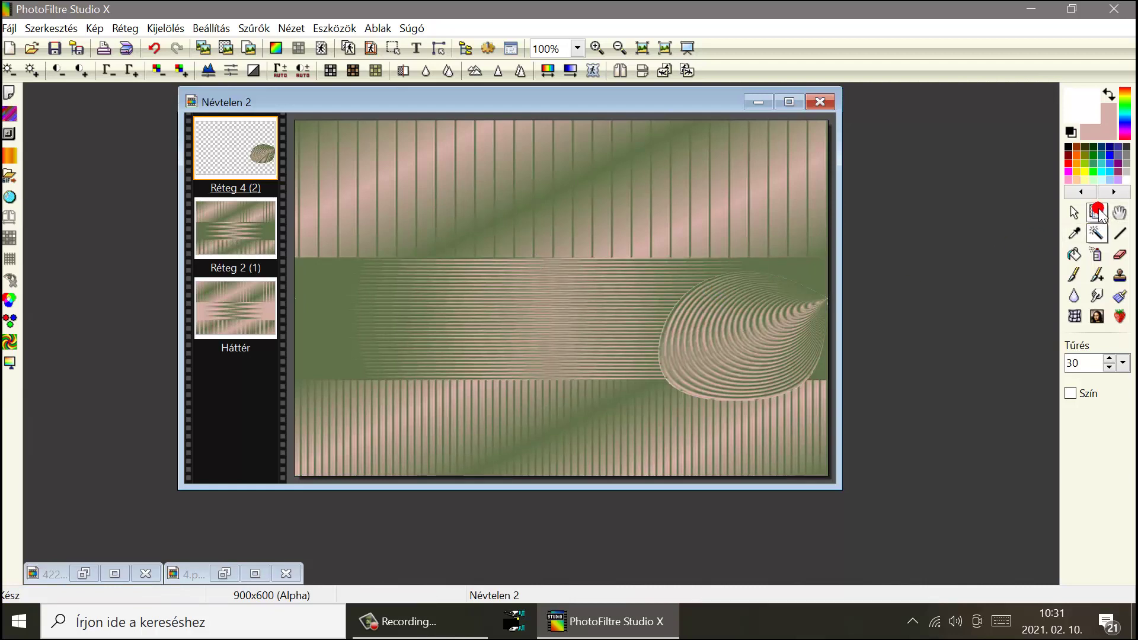
{"action": "left_click", "coordinate": [1097, 211]}
{"action": "left_click_drag", "start_coordinate": [808, 318], "coordinate": [623, 261]}
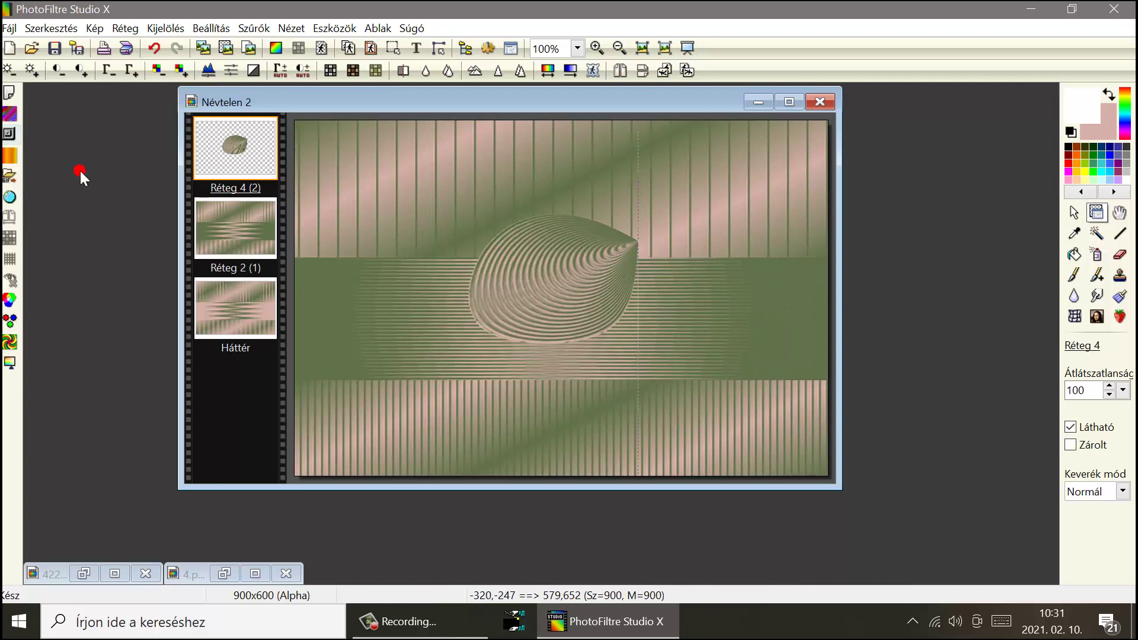
Copy the leaf shape from Réteg 4 with a rectangular selection of about 404 × 317 px around it.
{"action": "left_click", "coordinate": [220, 144]}
{"action": "left_click", "coordinate": [1074, 213]}
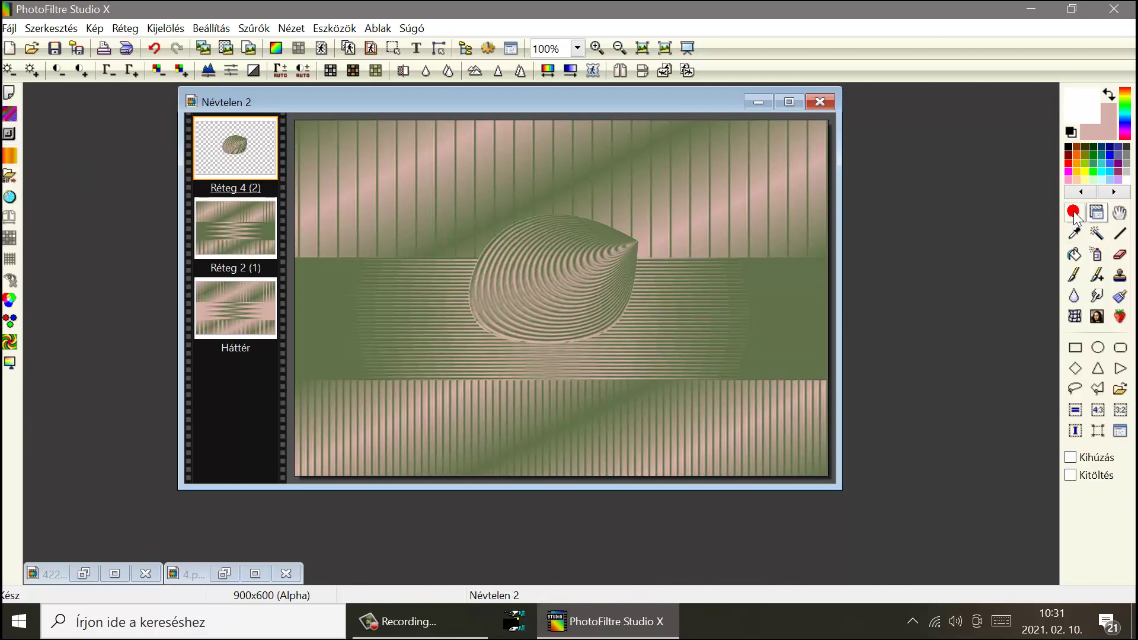
{"action": "left_click", "coordinate": [1076, 349]}
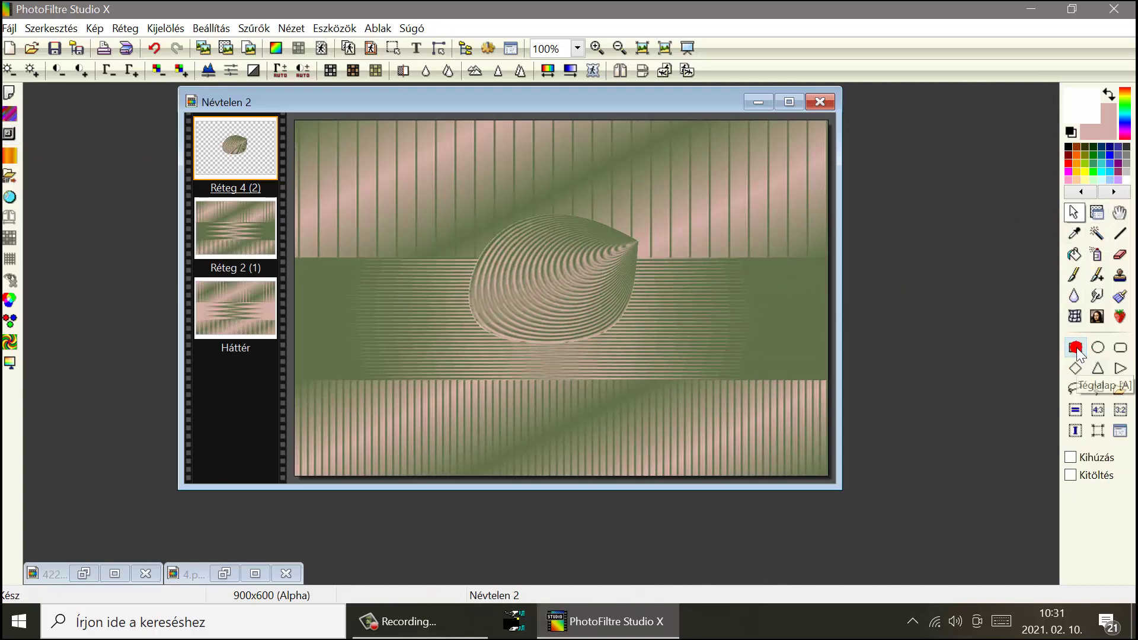
{"action": "left_click", "coordinate": [1053, 210]}
{"action": "left_click", "coordinate": [1075, 348]}
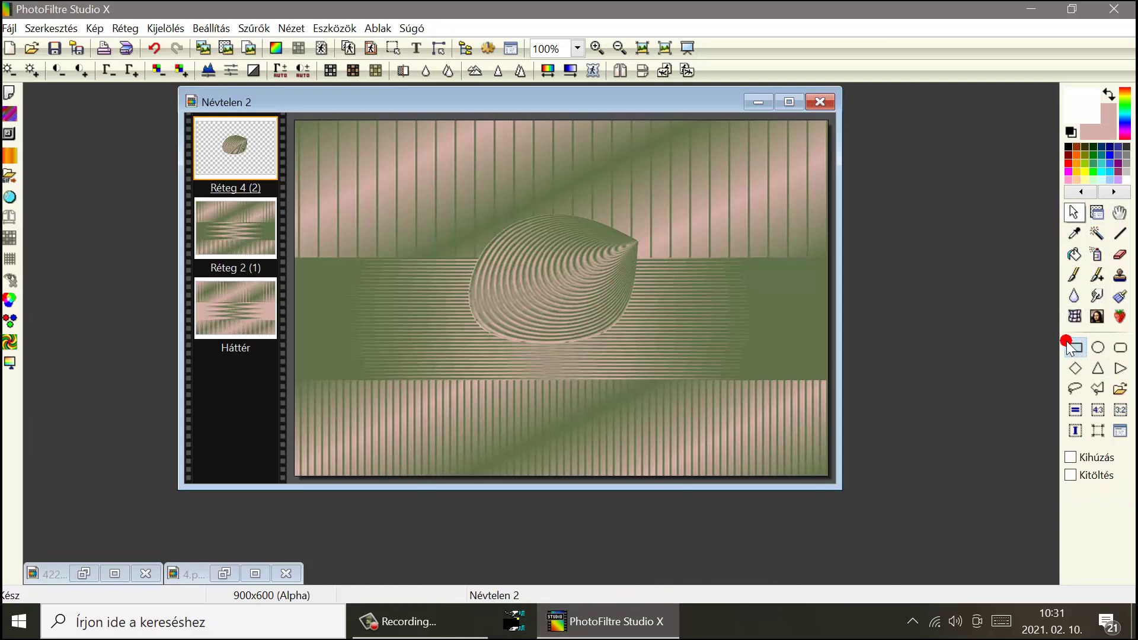
{"action": "left_click", "coordinate": [476, 189]}
{"action": "left_click_drag", "start_coordinate": [443, 180], "coordinate": [684, 367]}
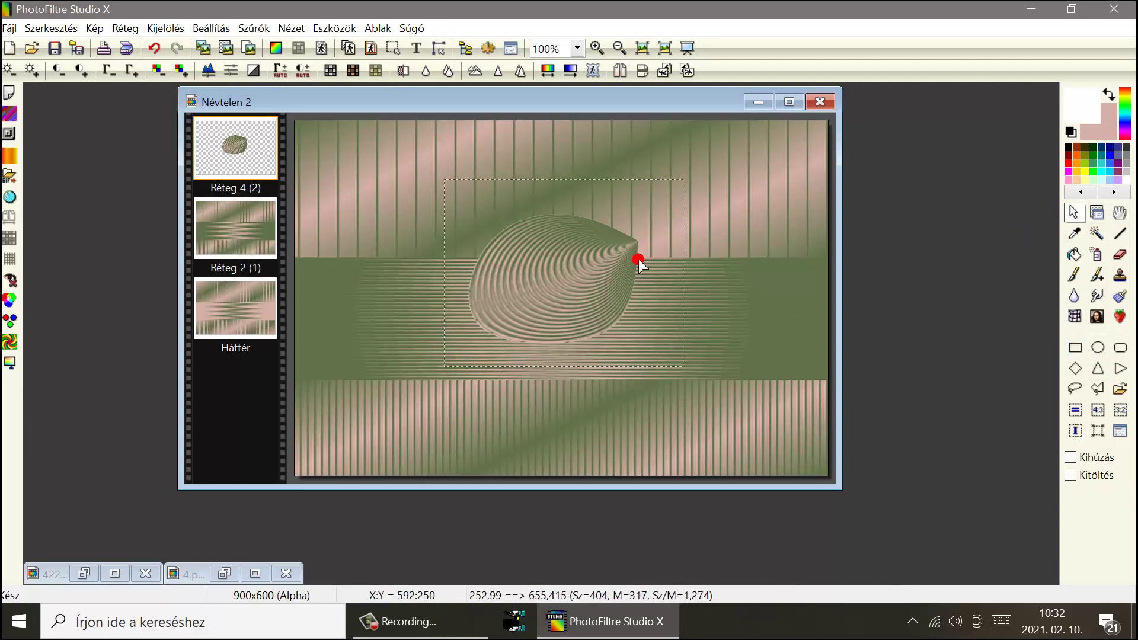
{"action": "right_click", "coordinate": [467, 99]}
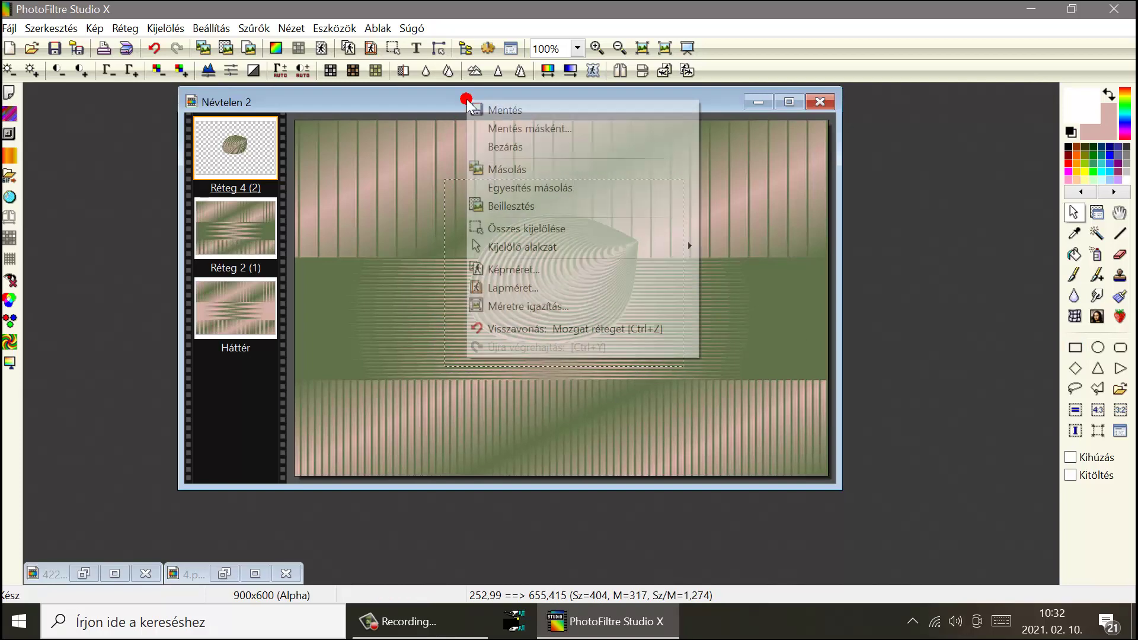
{"action": "left_click", "coordinate": [502, 172]}
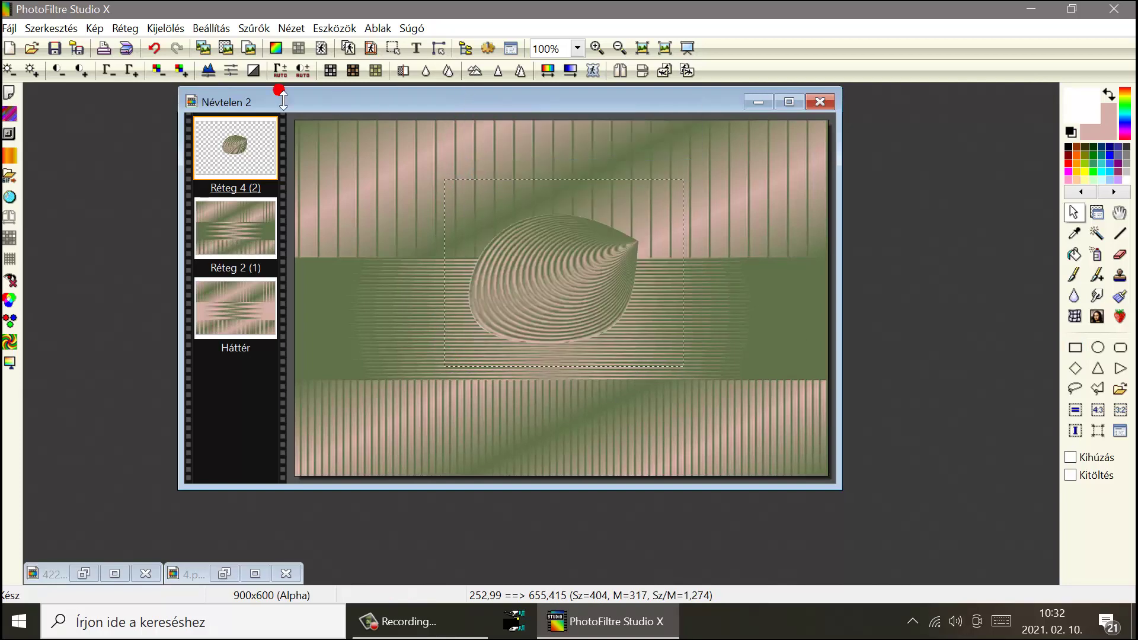
Paste the copied leaf as a new layer, and delete the original Réteg 4.
{"action": "left_click", "coordinate": [48, 28]}
{"action": "left_click", "coordinate": [99, 170]}
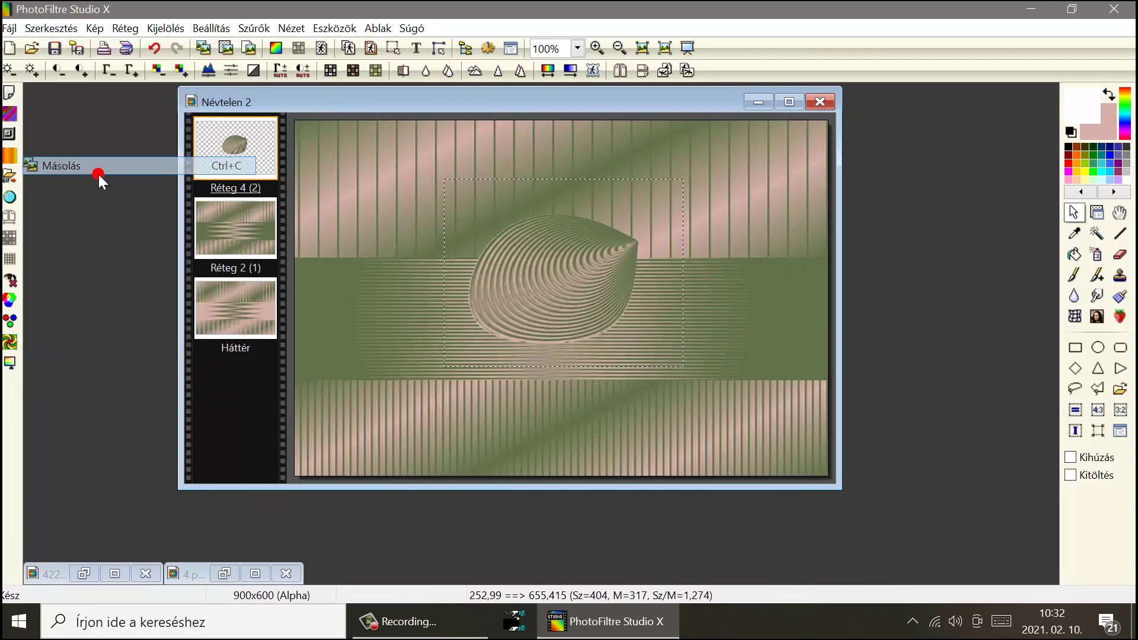
{"action": "right_click", "coordinate": [321, 102]}
{"action": "left_click", "coordinate": [361, 205]}
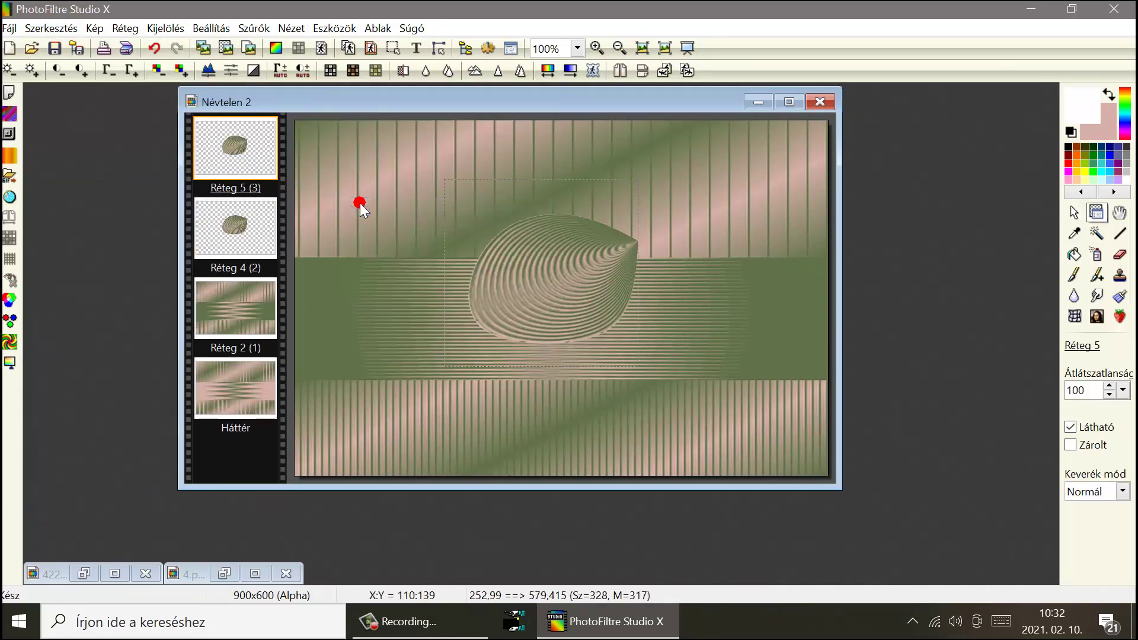
{"action": "left_click_drag", "start_coordinate": [557, 300], "coordinate": [432, 334]}
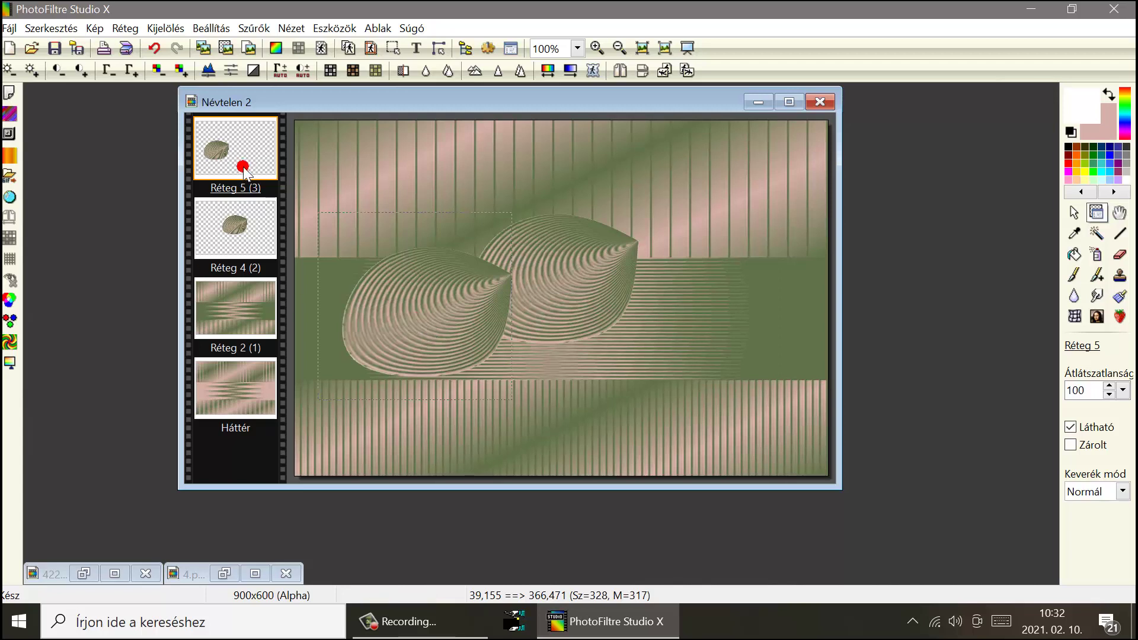
{"action": "right_click", "coordinate": [225, 227]}
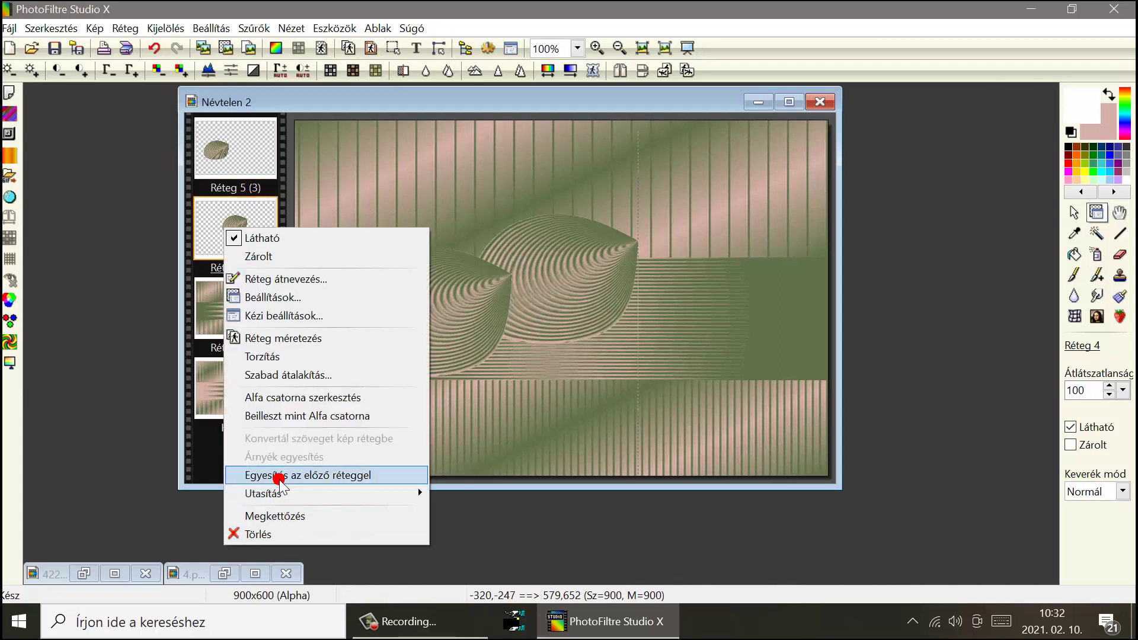
{"action": "left_click", "coordinate": [278, 534]}
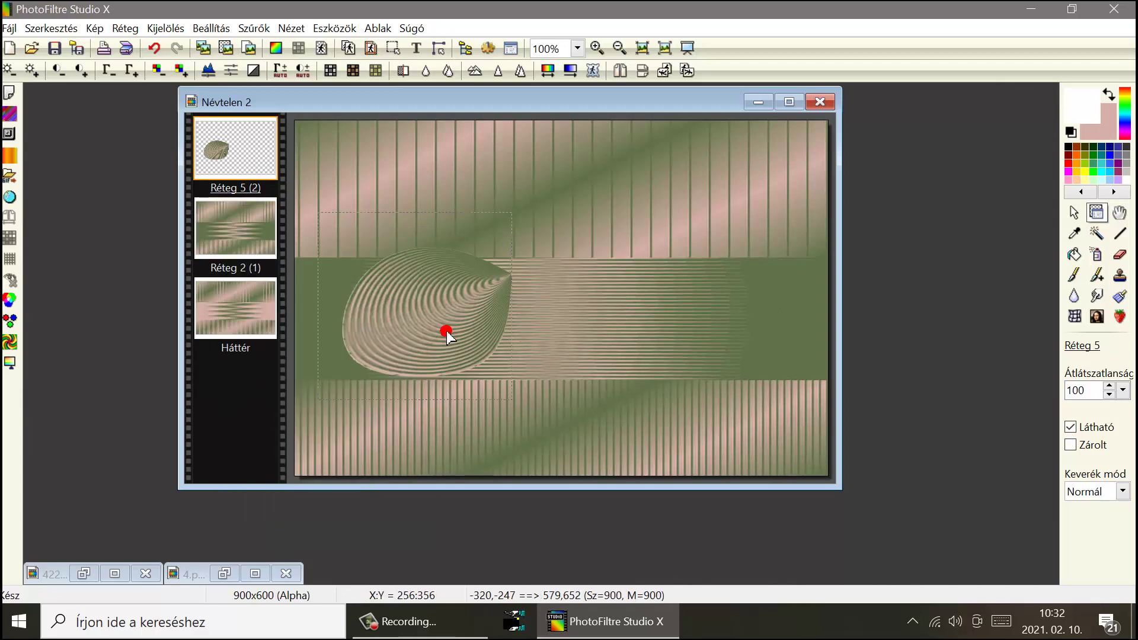
Move the Réteg 5 leaf up near the image's upper edge, just left of centre, and duplicate the layer.
{"action": "left_click_drag", "start_coordinate": [442, 329], "coordinate": [430, 273]}
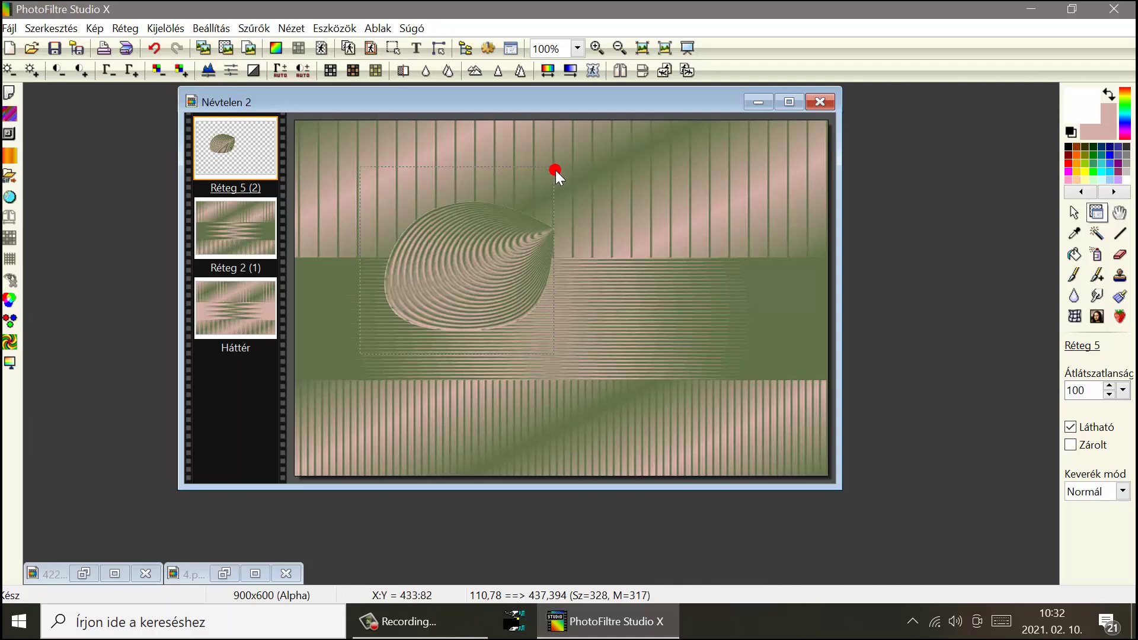
{"action": "left_click_drag", "start_coordinate": [440, 290], "coordinate": [433, 244]}
{"action": "right_click", "coordinate": [239, 154]}
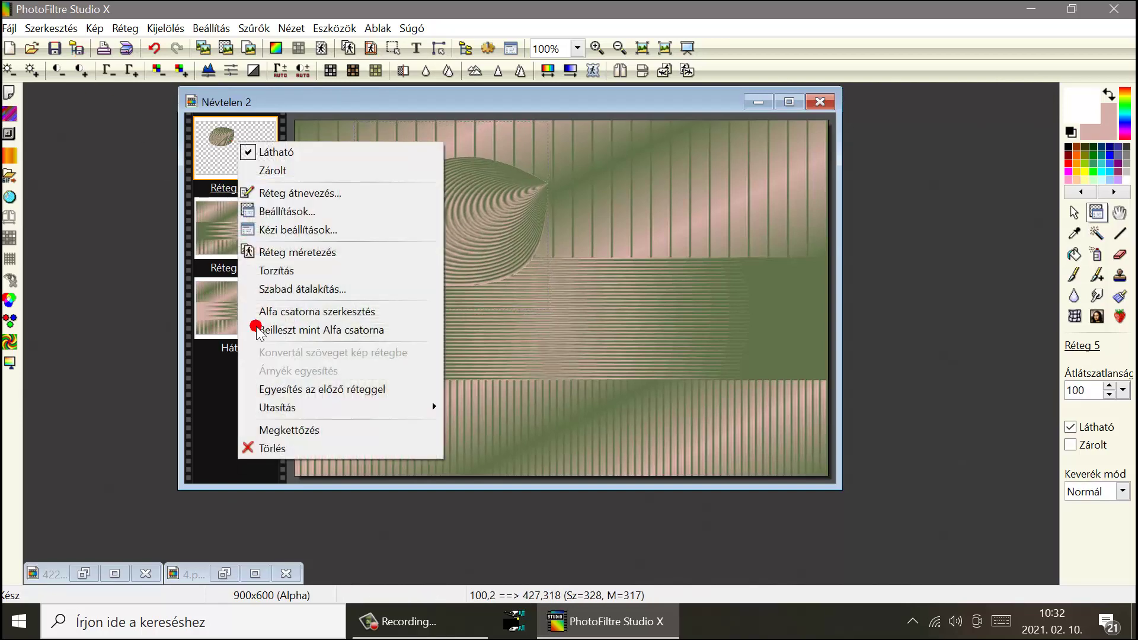
{"action": "left_click", "coordinate": [288, 431]}
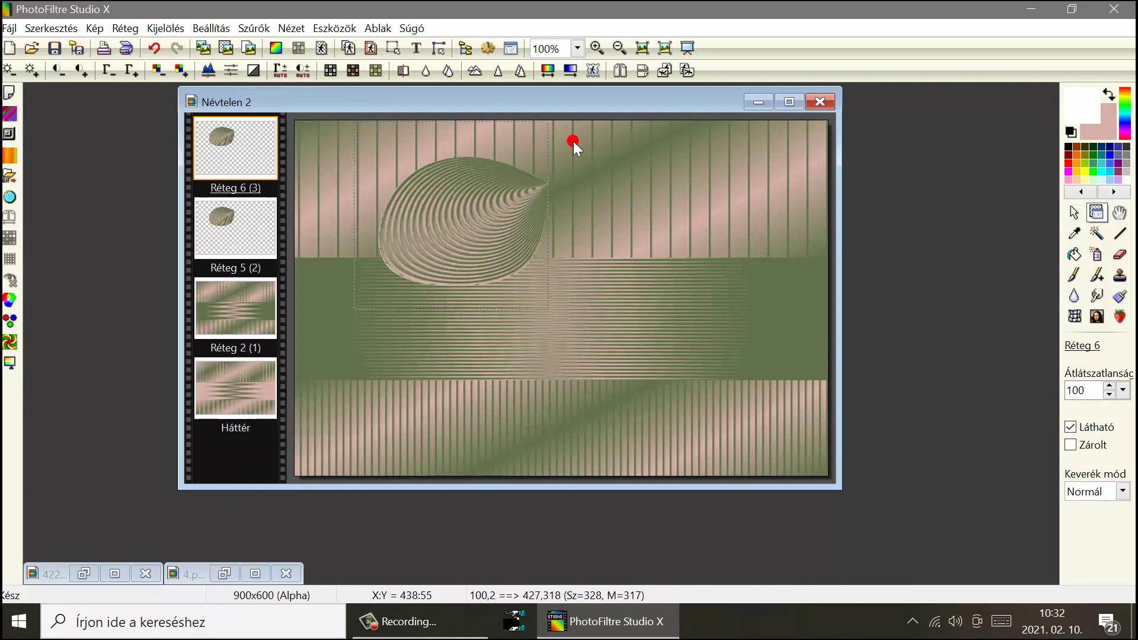
Mirror the duplicated leaf horizontally and align it tip to tip with the Réteg 5 leaf.
{"action": "left_click", "coordinate": [624, 70]}
{"action": "left_click_drag", "start_coordinate": [444, 236], "coordinate": [641, 239]}
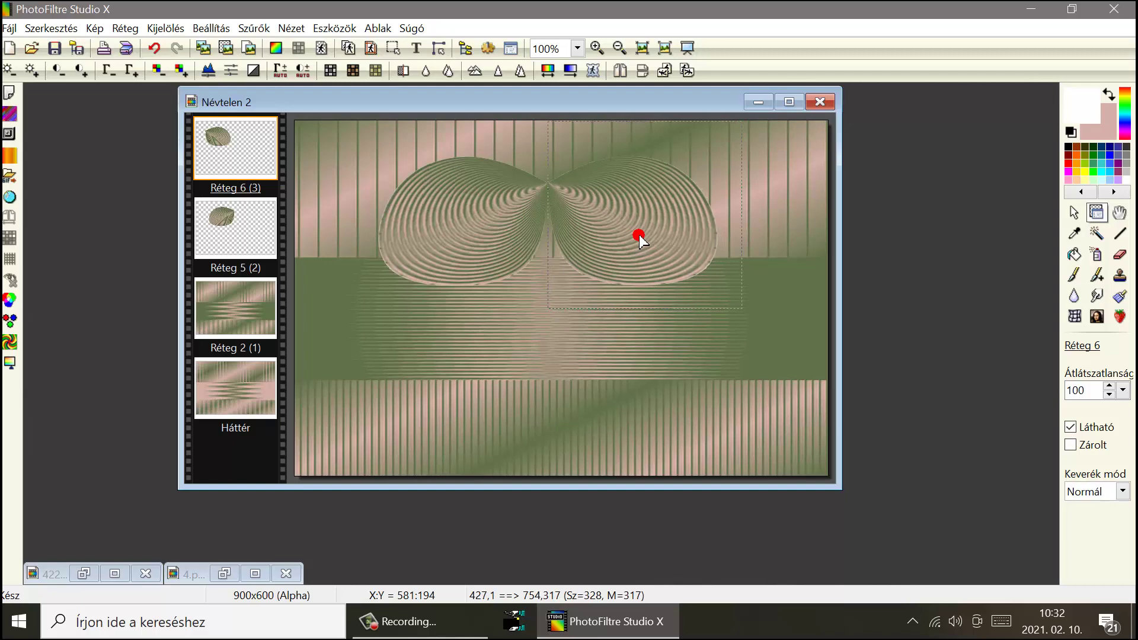
{"action": "left_click_drag", "start_coordinate": [639, 235], "coordinate": [641, 236]}
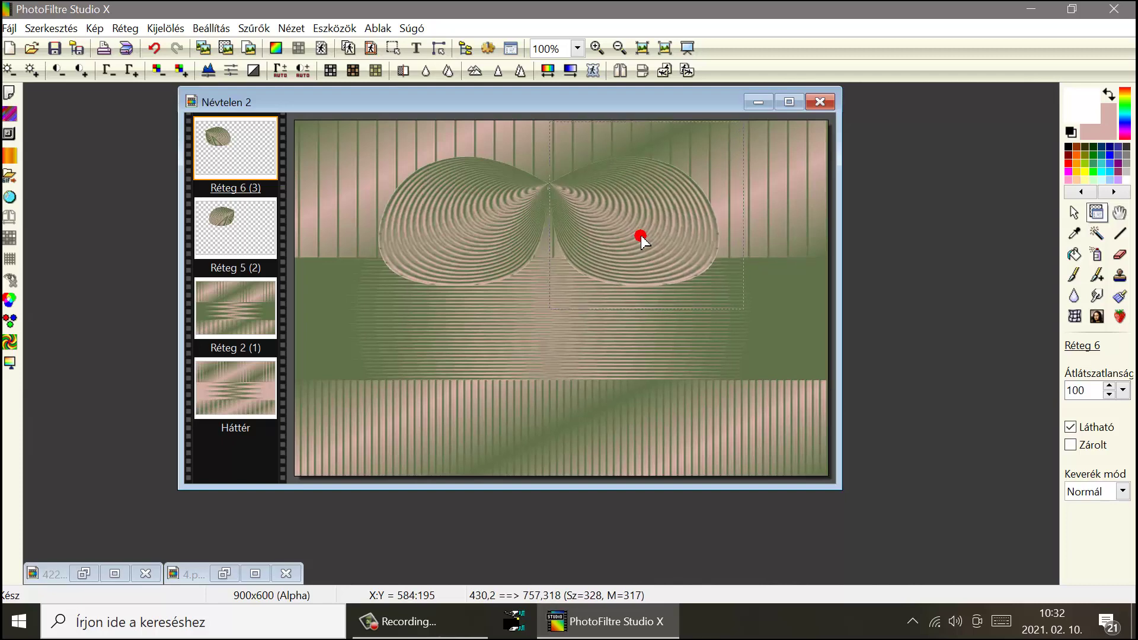
{"action": "left_click", "coordinate": [483, 259]}
{"action": "left_click", "coordinate": [607, 208]}
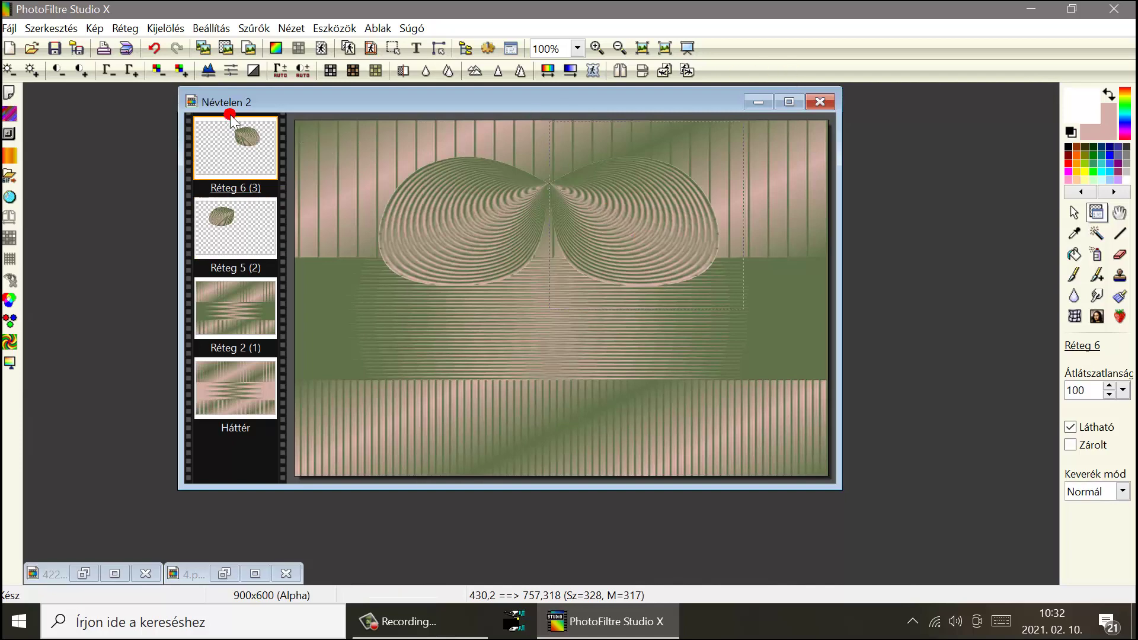
Merge Réteg 6 into Réteg 5 and move the leaf pair up against the image's upper edge.
{"action": "right_click", "coordinate": [236, 147]}
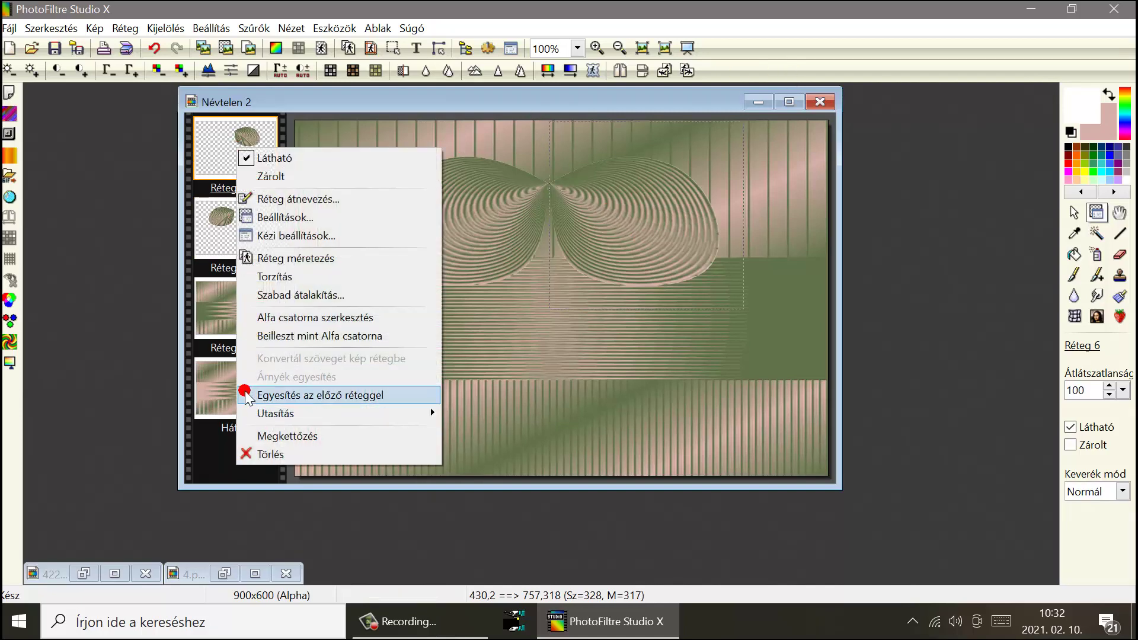
{"action": "left_click", "coordinate": [252, 395]}
{"action": "left_click_drag", "start_coordinate": [449, 244], "coordinate": [447, 208]}
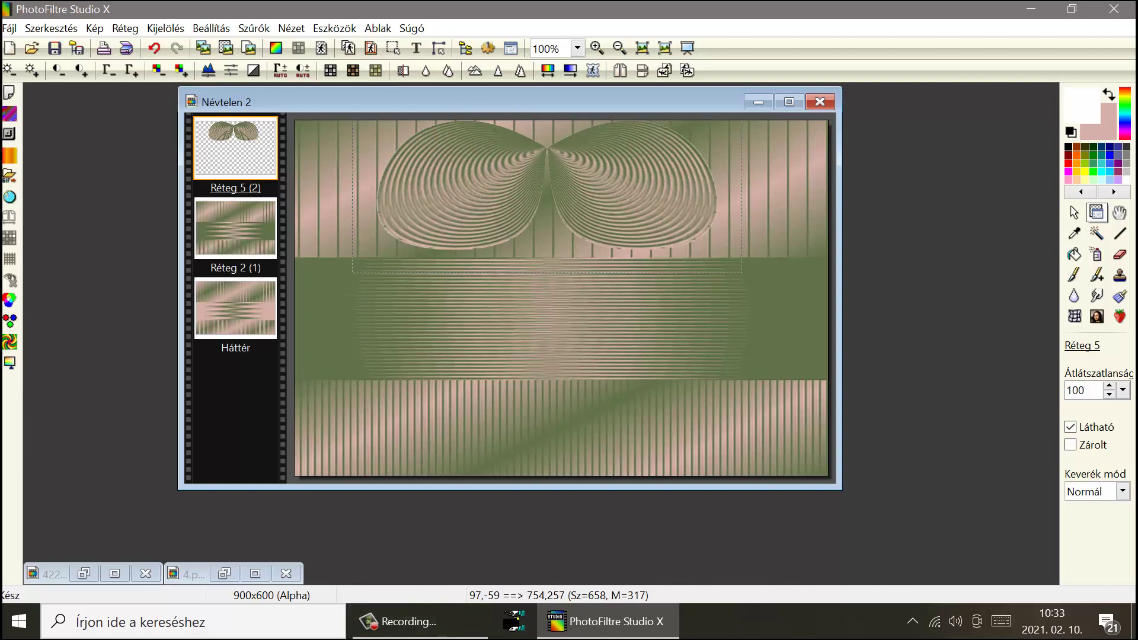
Apply the Trapéz torzítás filter to Réteg 5 on the horizontal axis with 60% upper and 100% lower distortion, and adjust its position slightly.
{"action": "left_click", "coordinate": [253, 28]}
{"action": "mouse_move", "coordinate": [286, 180]}
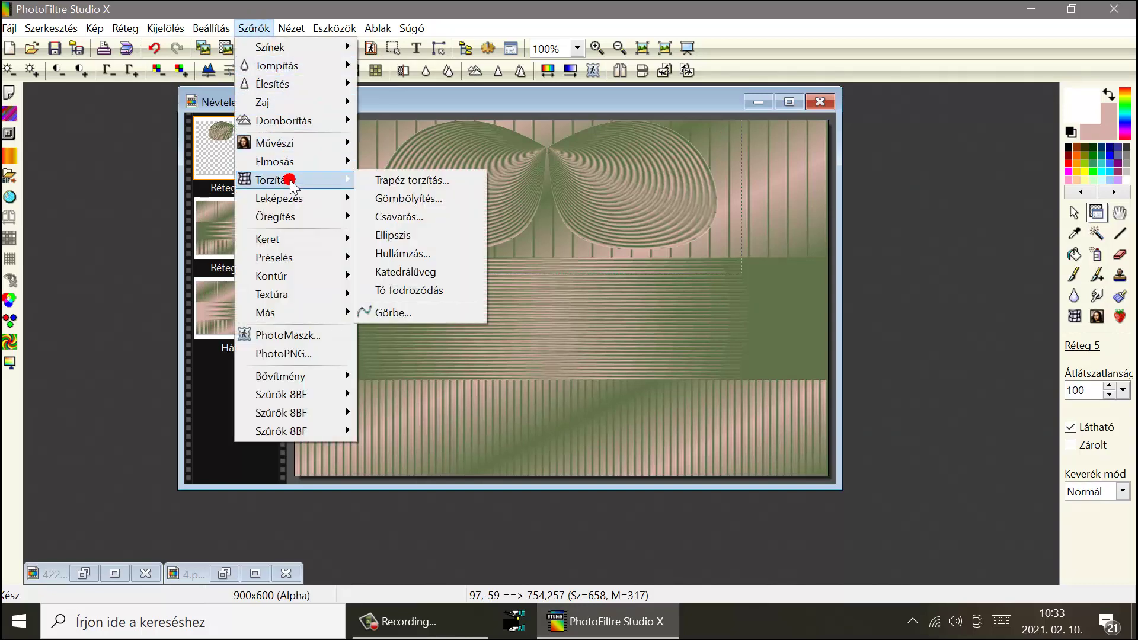
{"action": "left_click", "coordinate": [413, 181]}
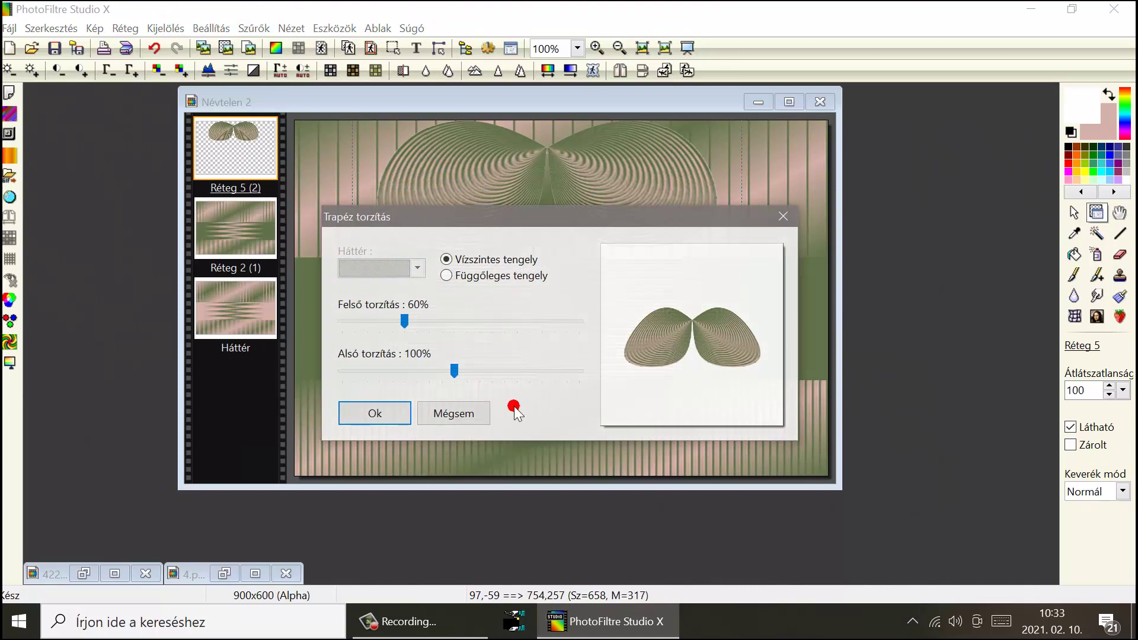
{"action": "left_click", "coordinate": [371, 418]}
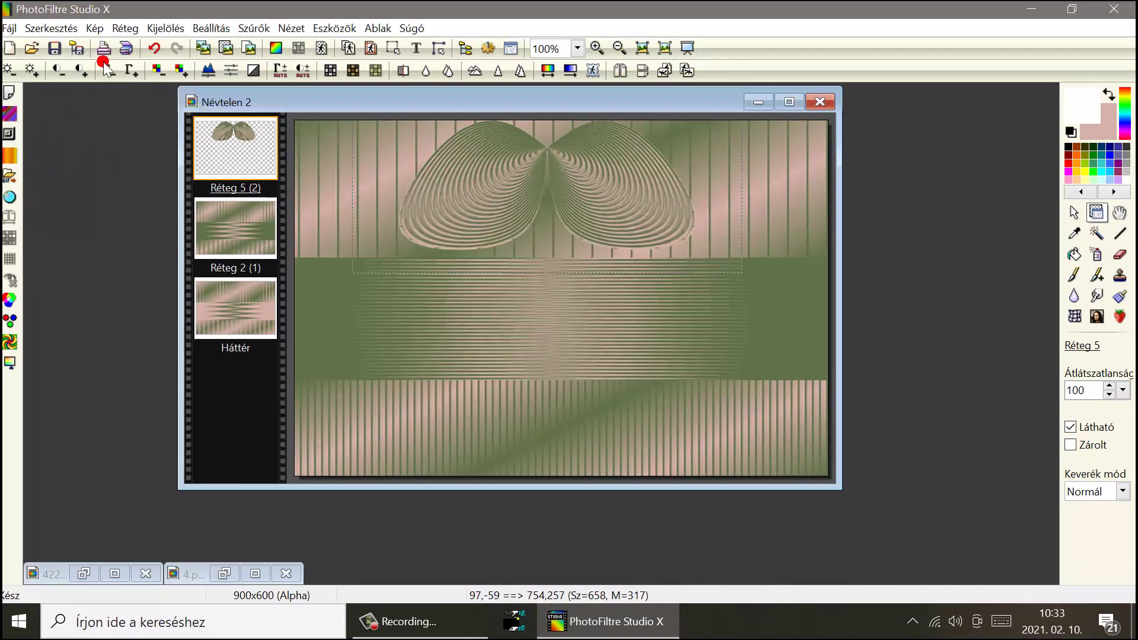
{"action": "left_click_drag", "start_coordinate": [510, 209], "coordinate": [485, 208]}
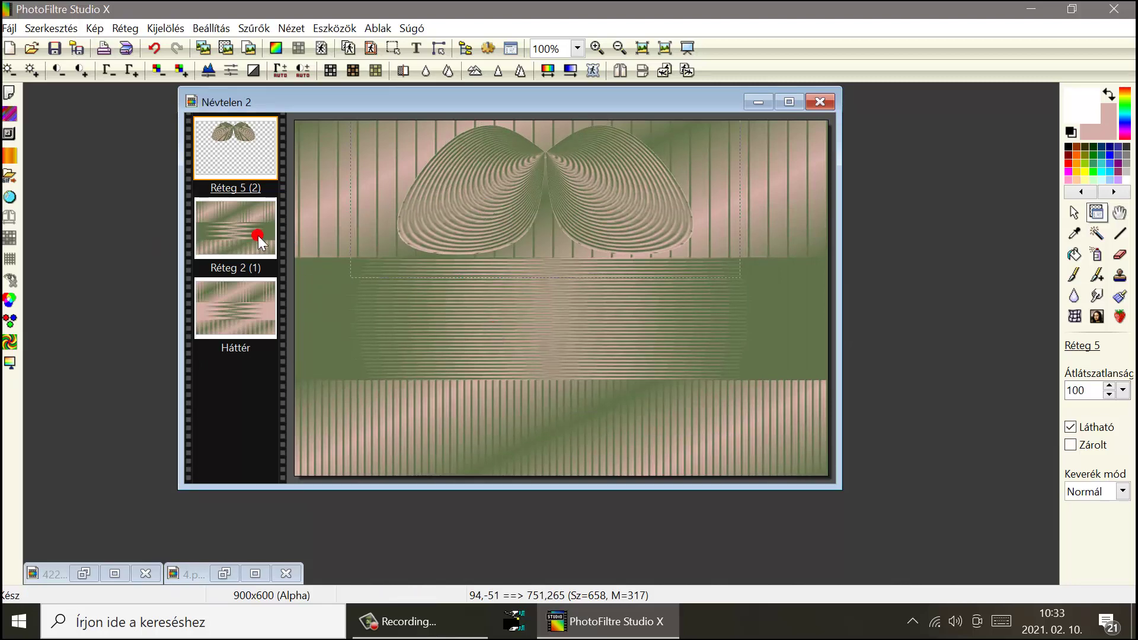
Flatten the leaf pair on Réteg 5 to about 654 × 198 px and fix it centred against the image's upper edge.
{"action": "right_click", "coordinate": [245, 149]}
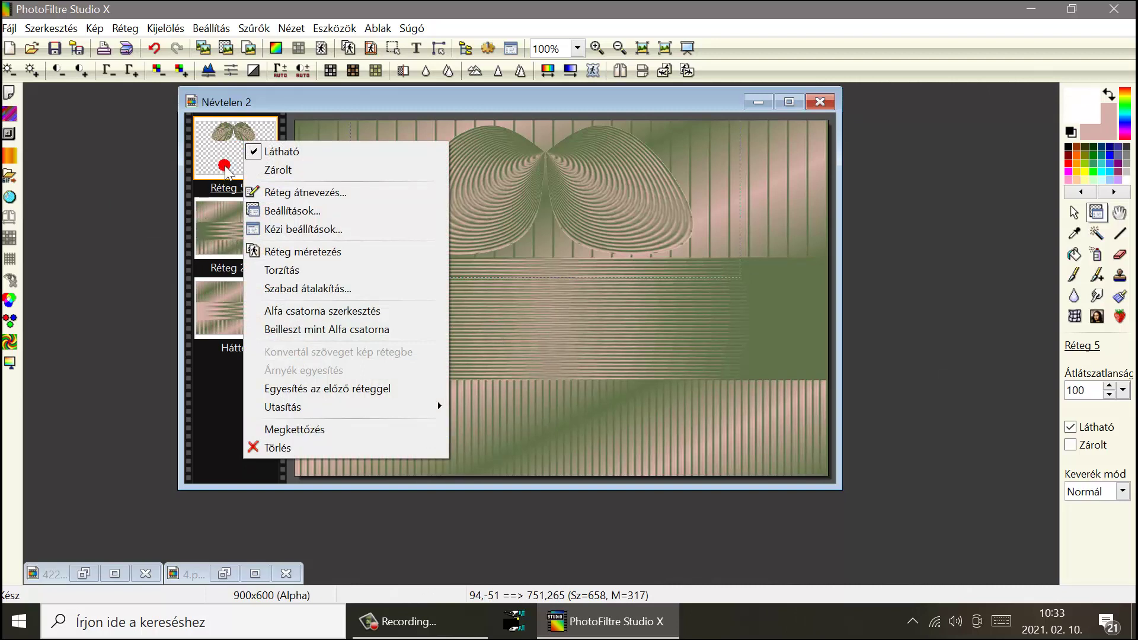
{"action": "left_click", "coordinate": [318, 429]}
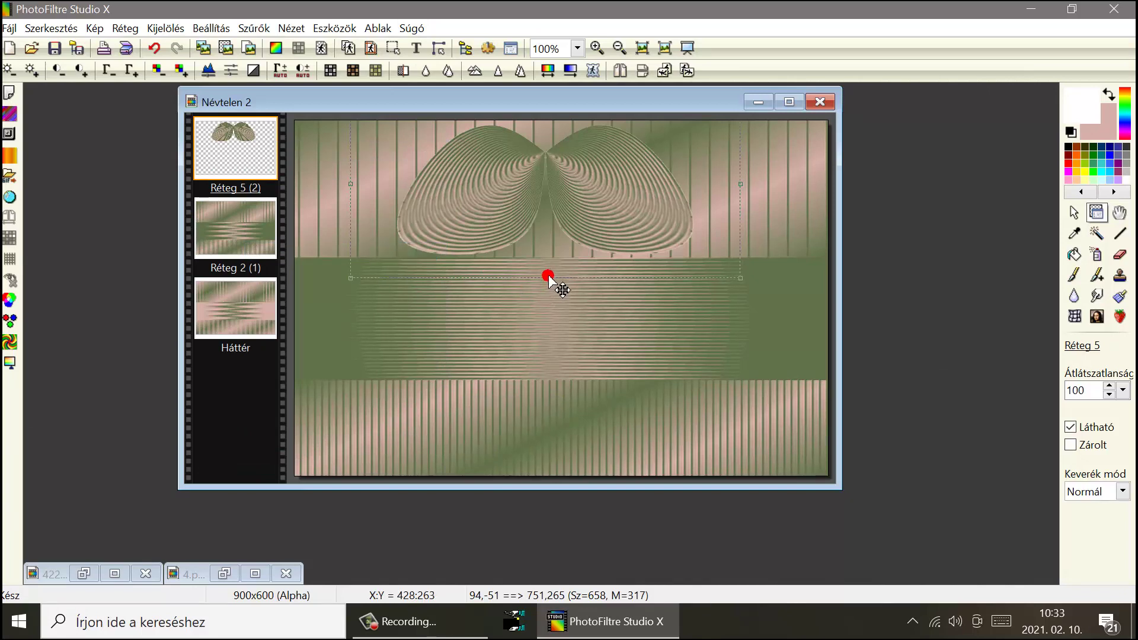
{"action": "left_click_drag", "start_coordinate": [586, 172], "coordinate": [582, 234]}
{"action": "left_click_drag", "start_coordinate": [573, 190], "coordinate": [575, 164]}
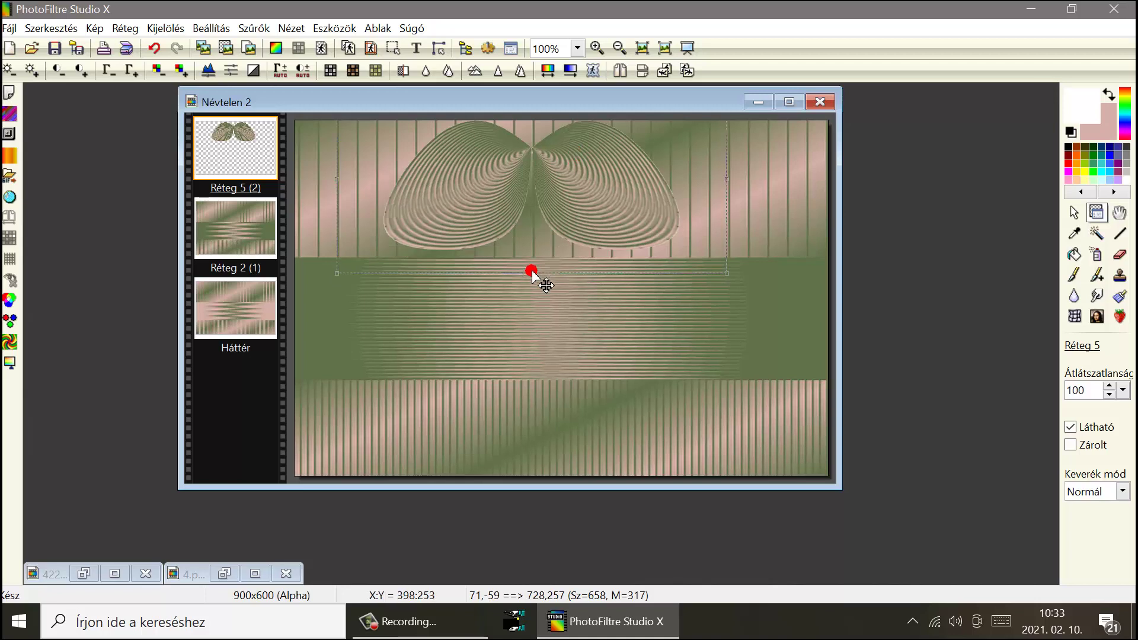
{"action": "mouse_move", "coordinate": [534, 271]}
{"action": "left_mouse_down"}
{"action": "mouse_move", "coordinate": [534, 213]}
{"action": "mouse_move", "coordinate": [548, 271]}
{"action": "left_mouse_up"}
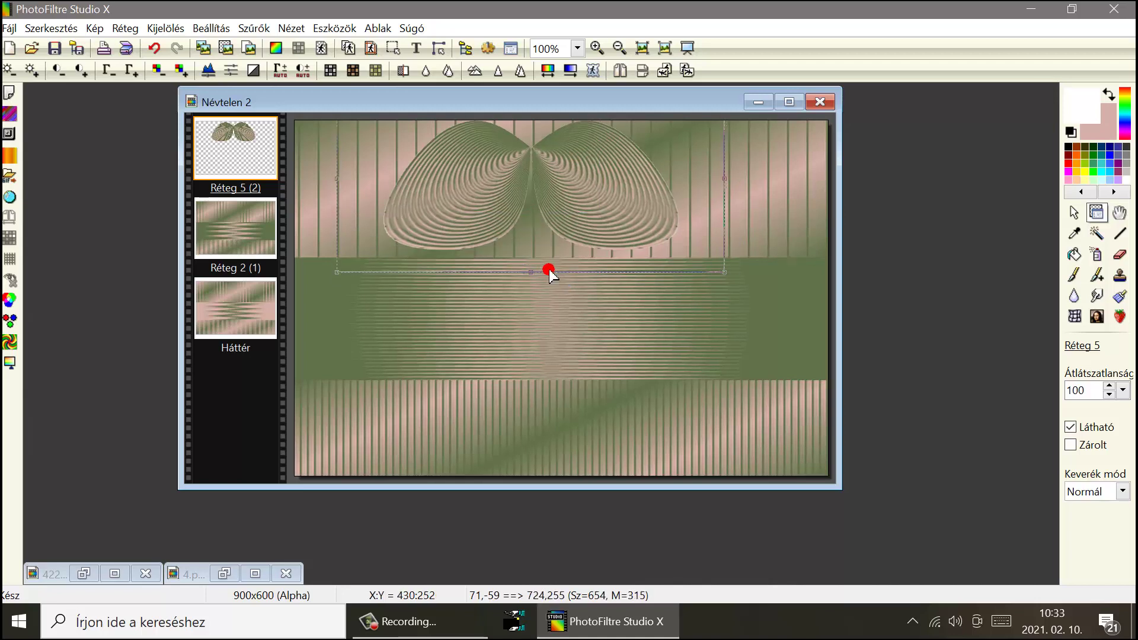
{"action": "right_click", "coordinate": [552, 185]}
{"action": "left_click", "coordinate": [561, 218]}
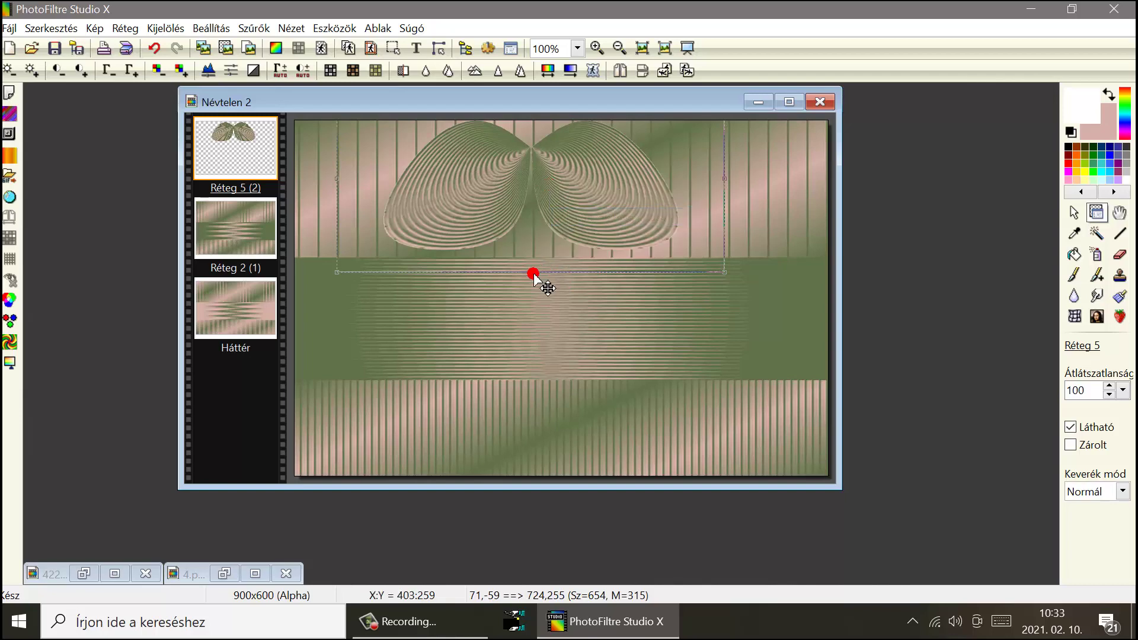
{"action": "left_click_drag", "start_coordinate": [534, 272], "coordinate": [538, 208]}
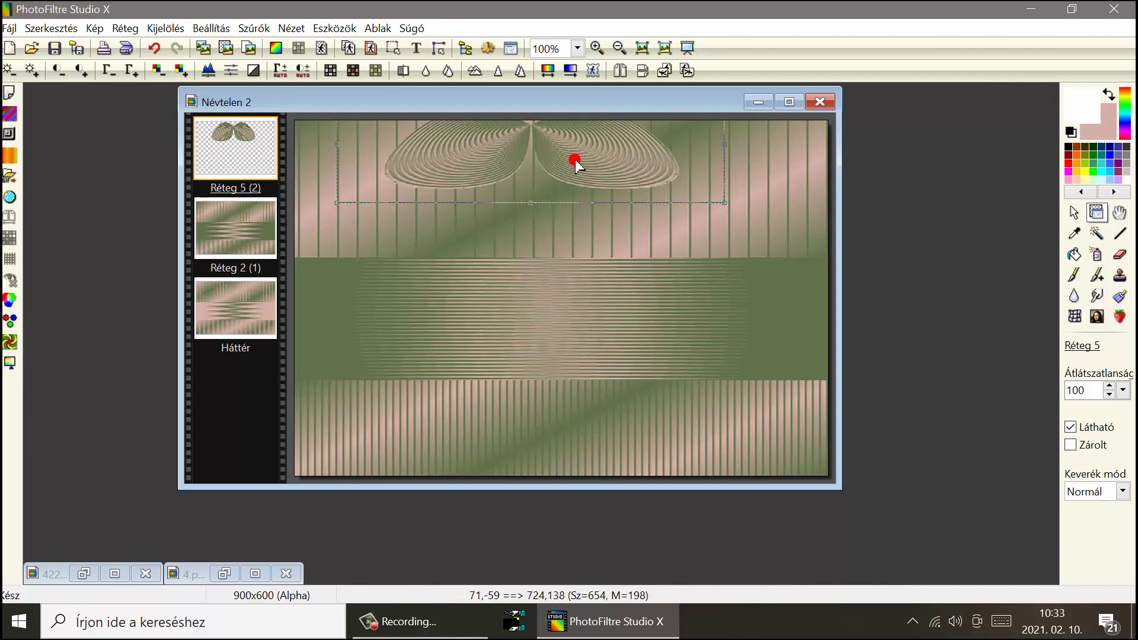
{"action": "left_click_drag", "start_coordinate": [574, 160], "coordinate": [589, 181]}
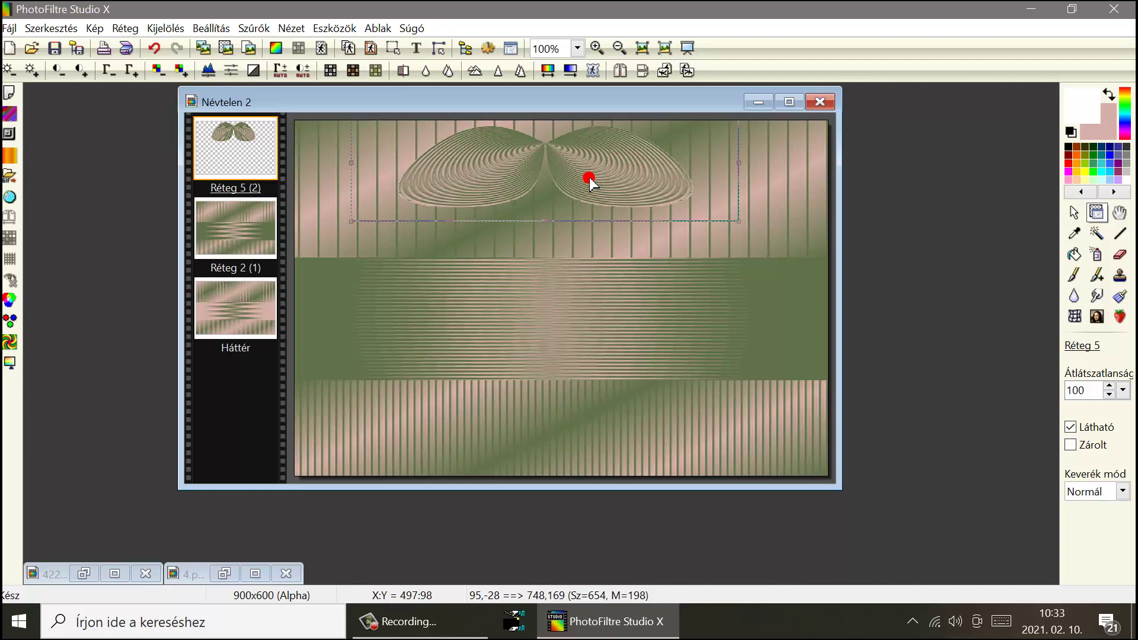
{"action": "left_click_drag", "start_coordinate": [589, 181], "coordinate": [590, 174]}
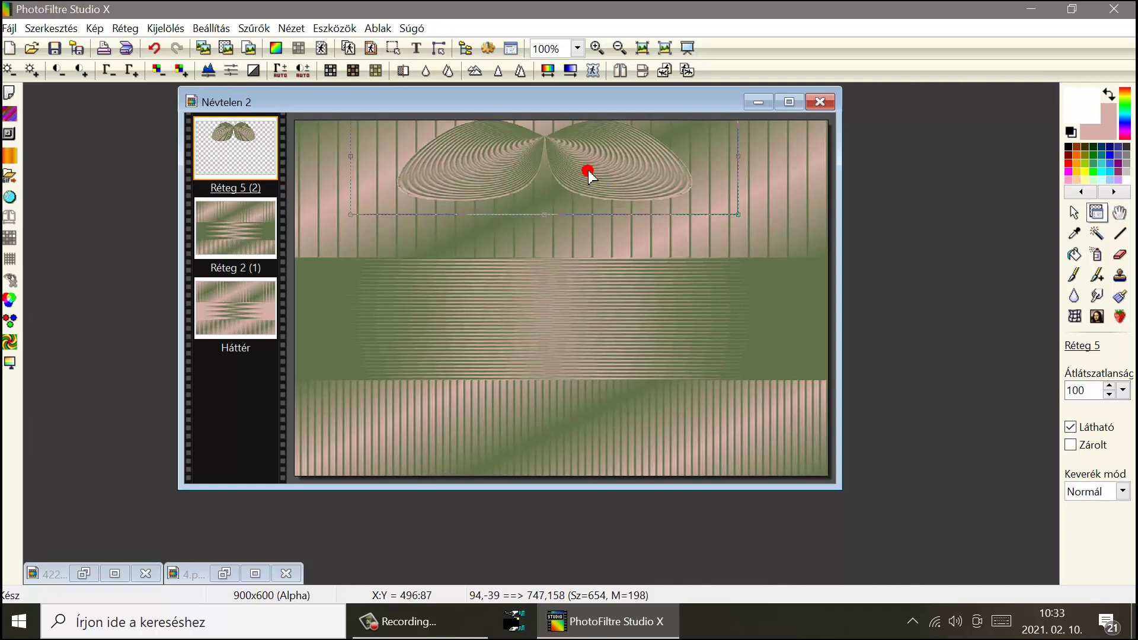
{"action": "right_click", "coordinate": [467, 160]}
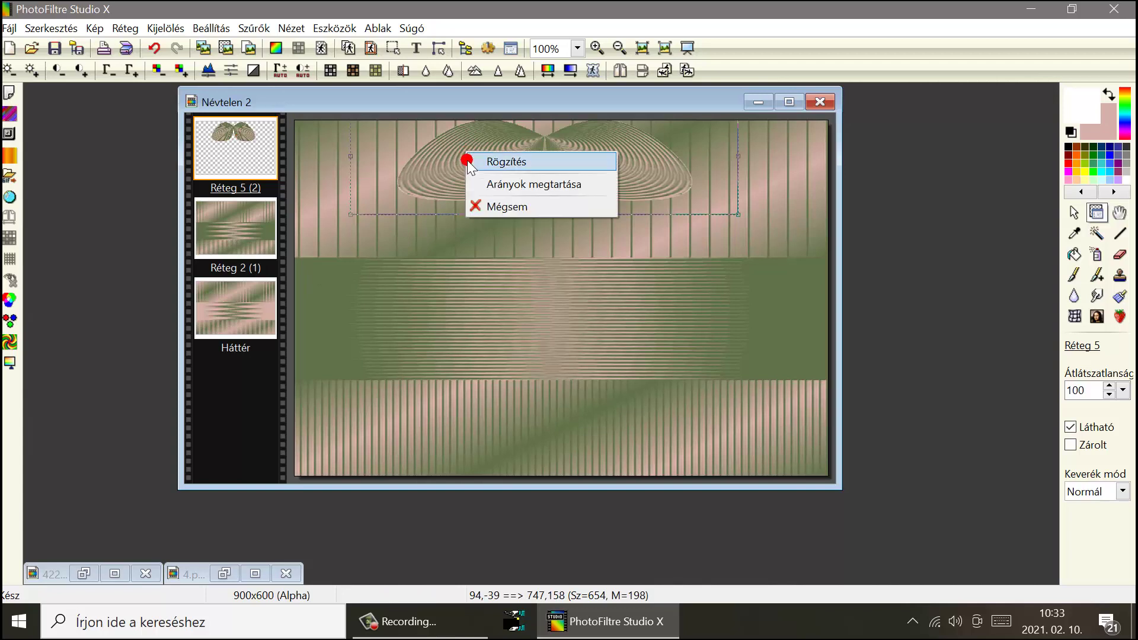
{"action": "left_click", "coordinate": [481, 161]}
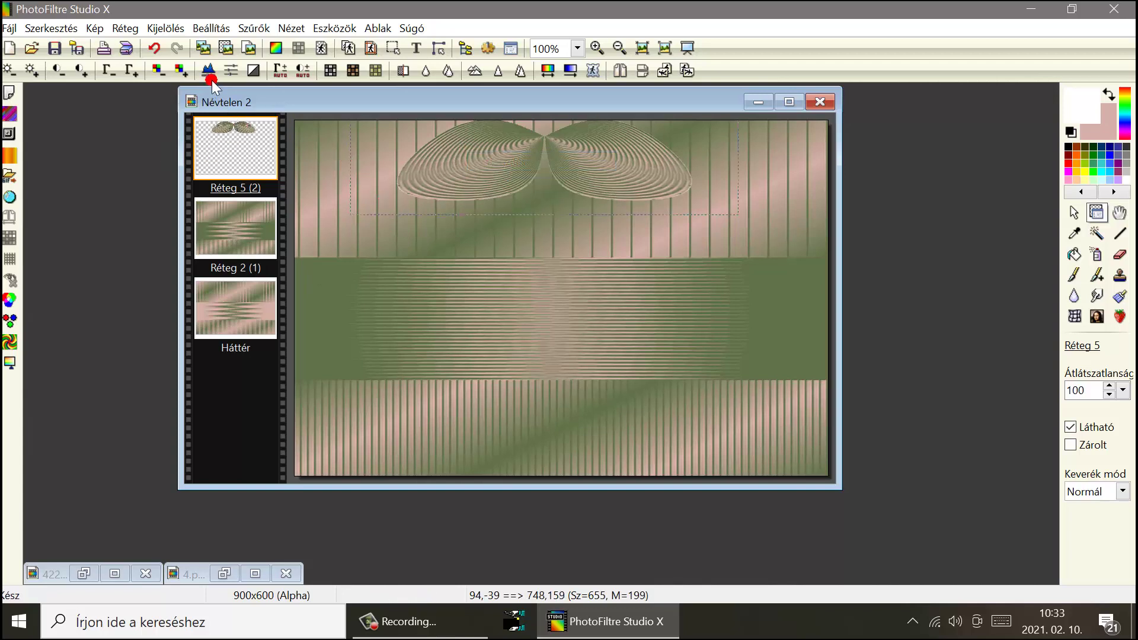
Start the Kontúr 3D filter on Réteg 5 and set Szín 1 to the saved custom pink (RGB 213, 176, 168).
{"action": "left_click", "coordinate": [253, 30]}
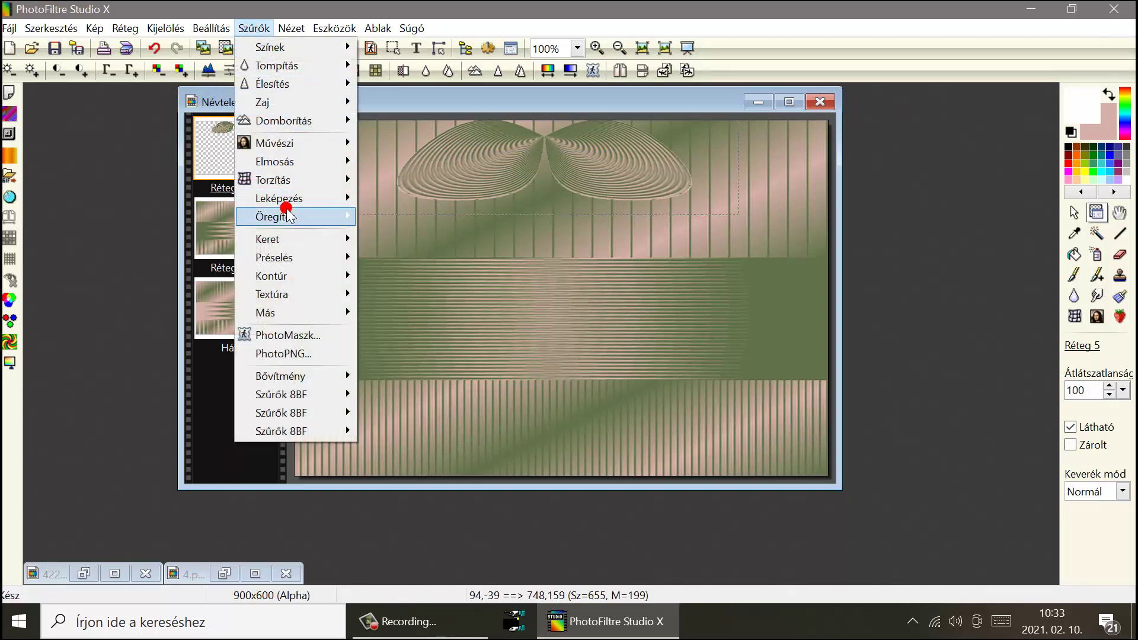
{"action": "mouse_move", "coordinate": [286, 196]}
{"action": "left_click", "coordinate": [423, 354]}
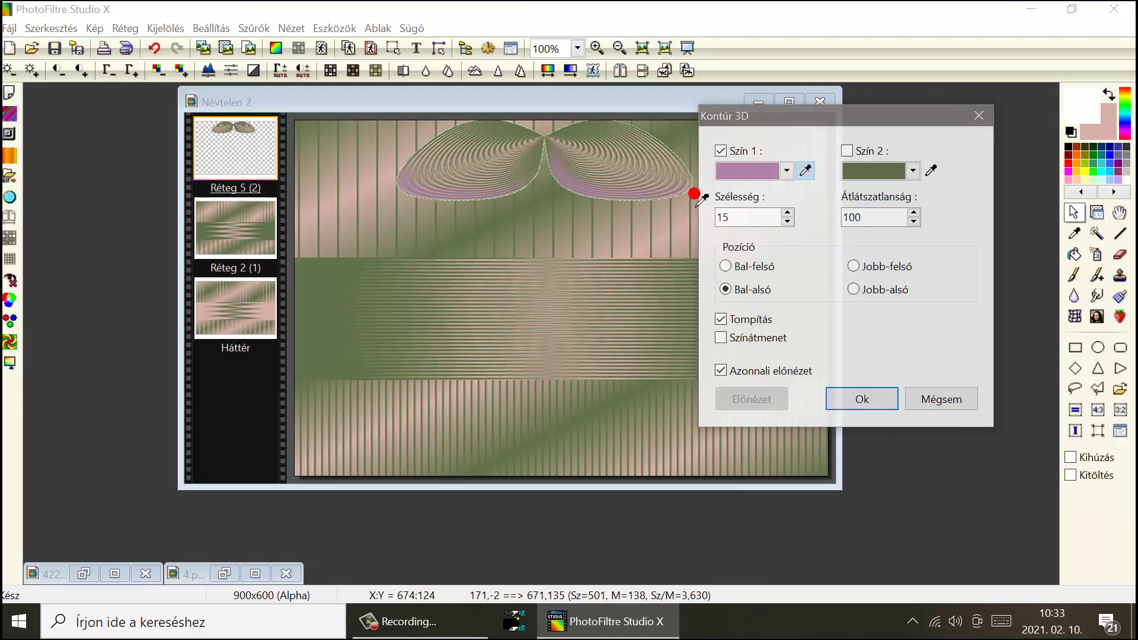
{"action": "left_click", "coordinate": [786, 177]}
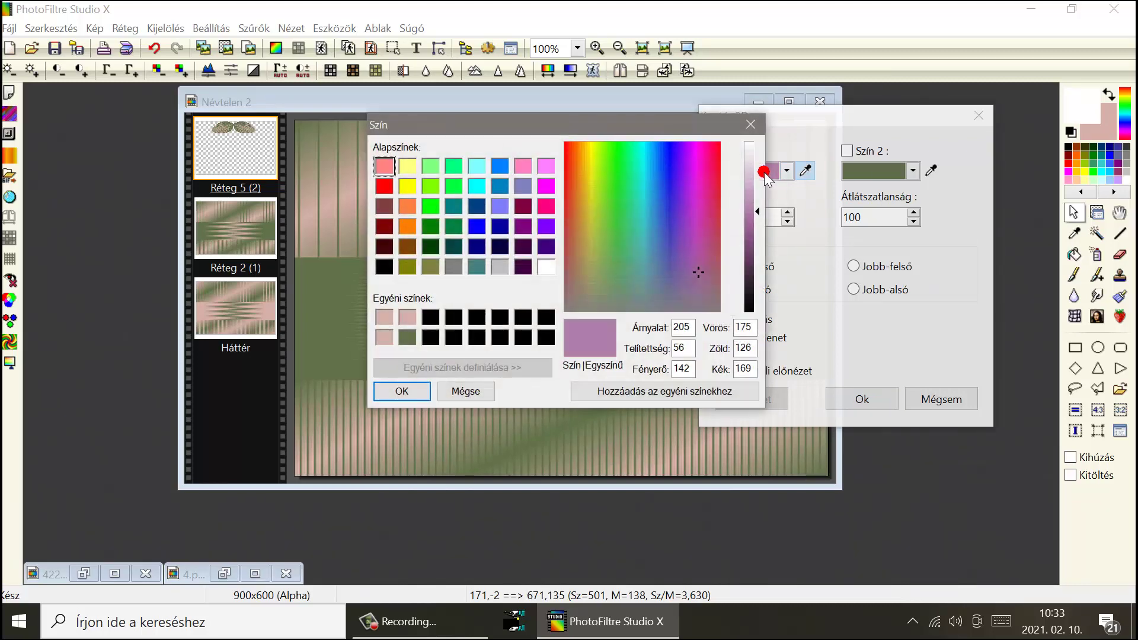
{"action": "left_click", "coordinate": [386, 332]}
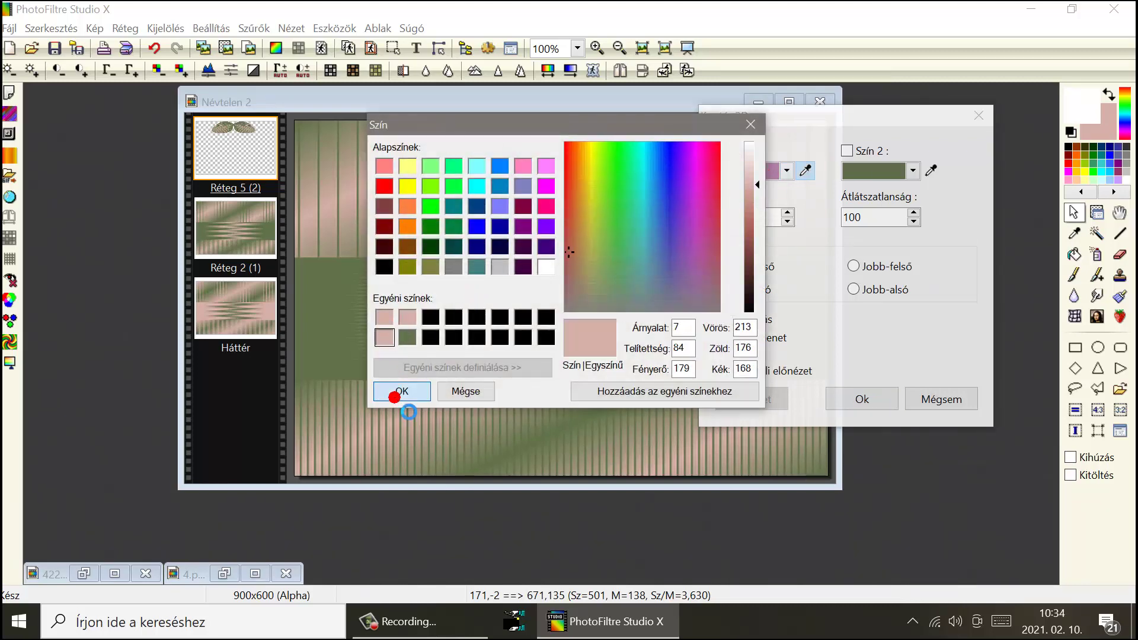
{"action": "left_click", "coordinate": [394, 390]}
Darken Szín 1 to RGB 188, 129, 116 and apply Kontúr 3D with width 15, opacity 100 and position Bal-alsó.
{"action": "left_click", "coordinate": [748, 172]}
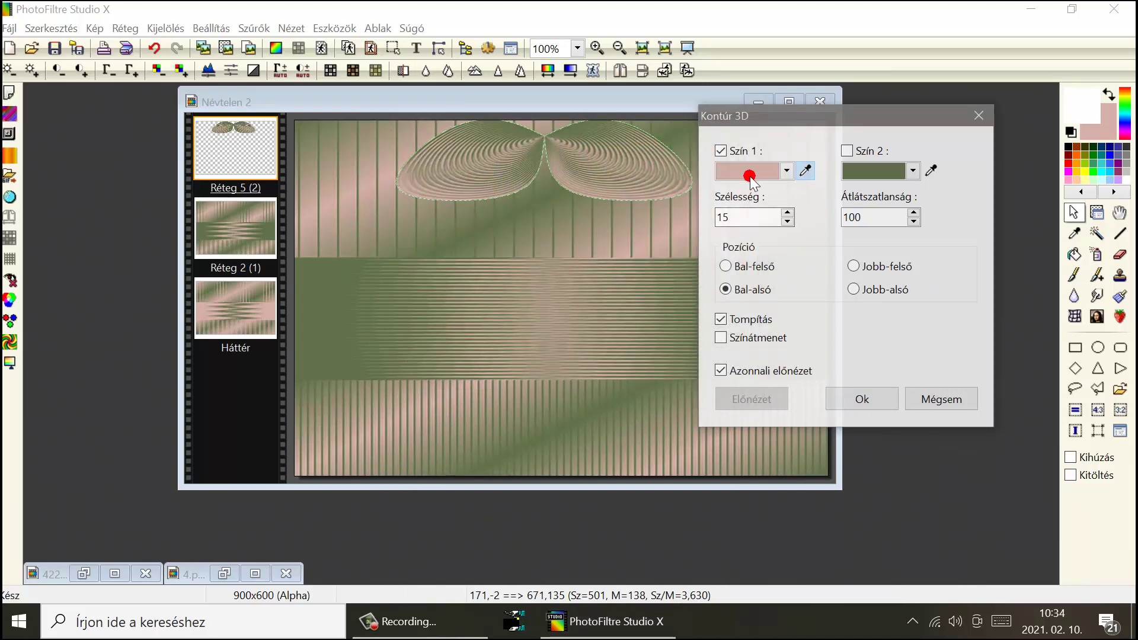
{"action": "left_click", "coordinate": [758, 234]}
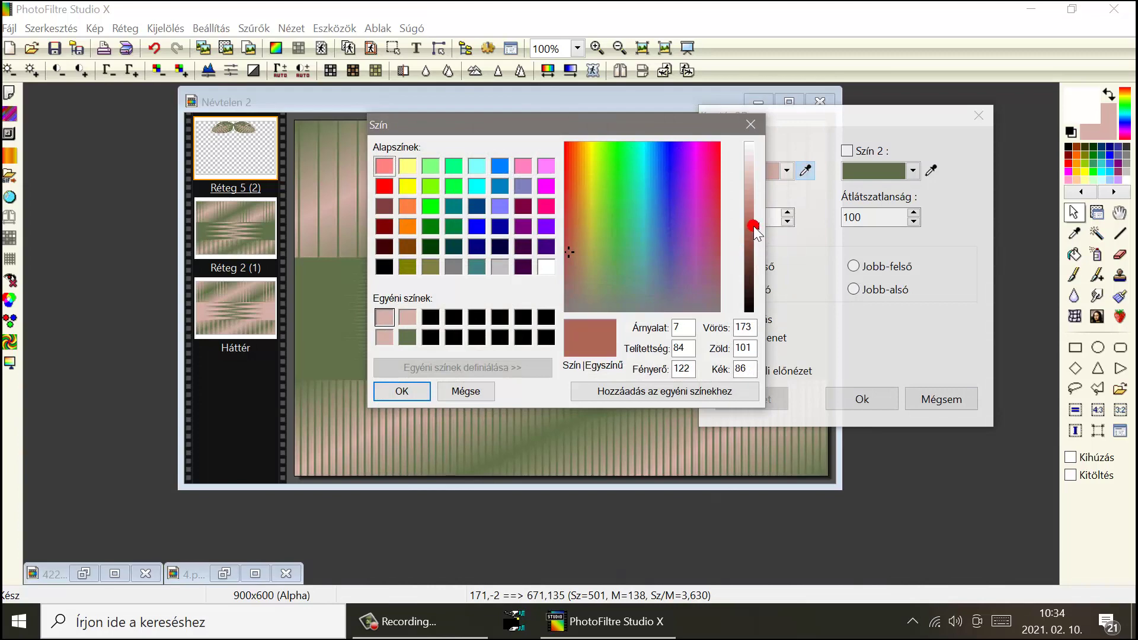
{"action": "left_click", "coordinate": [408, 389]}
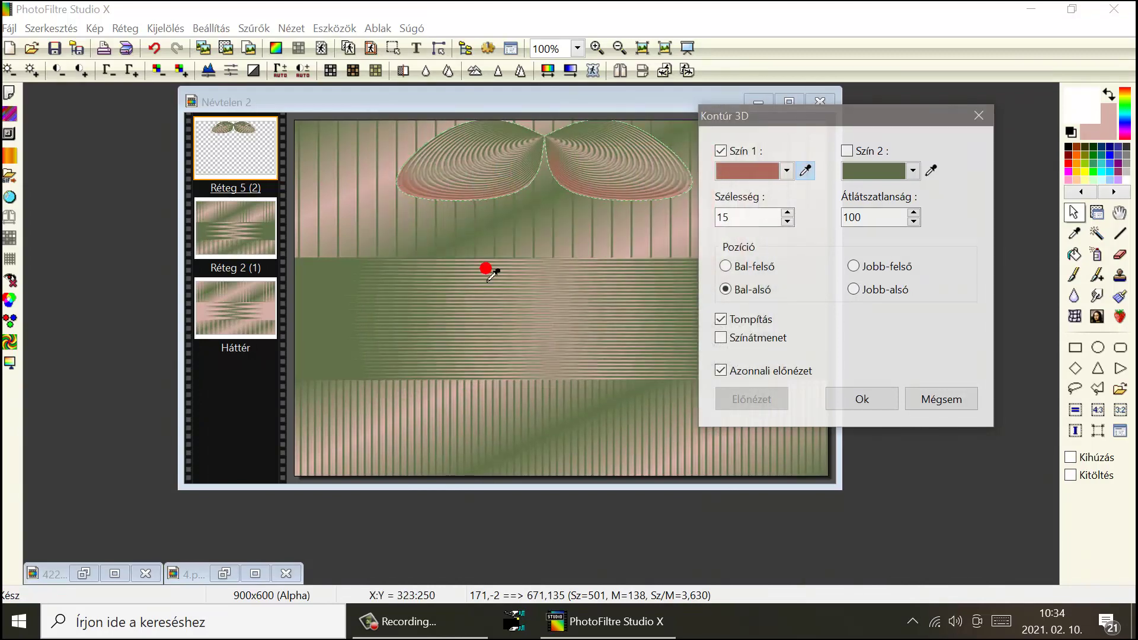
{"action": "left_click", "coordinate": [762, 169]}
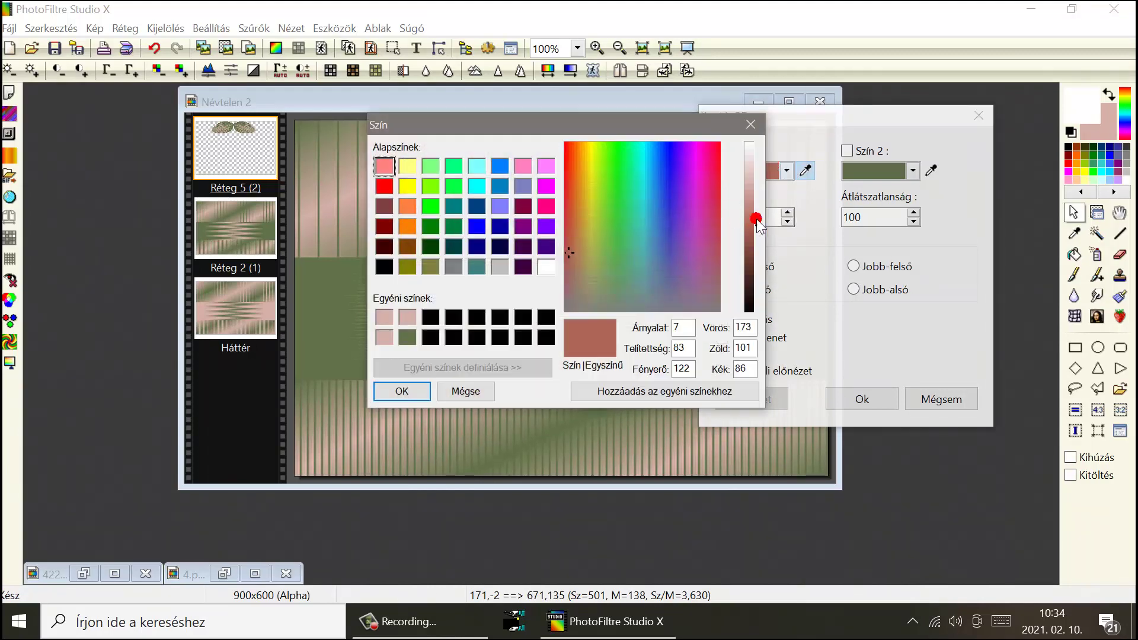
{"action": "left_click", "coordinate": [753, 213]}
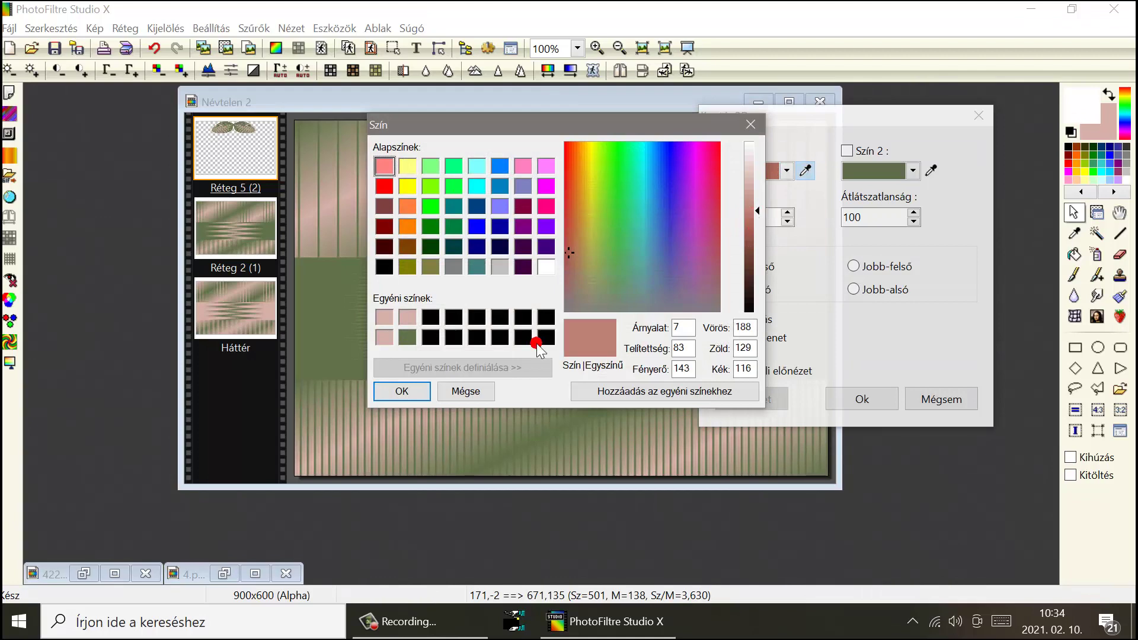
{"action": "left_click", "coordinate": [401, 391]}
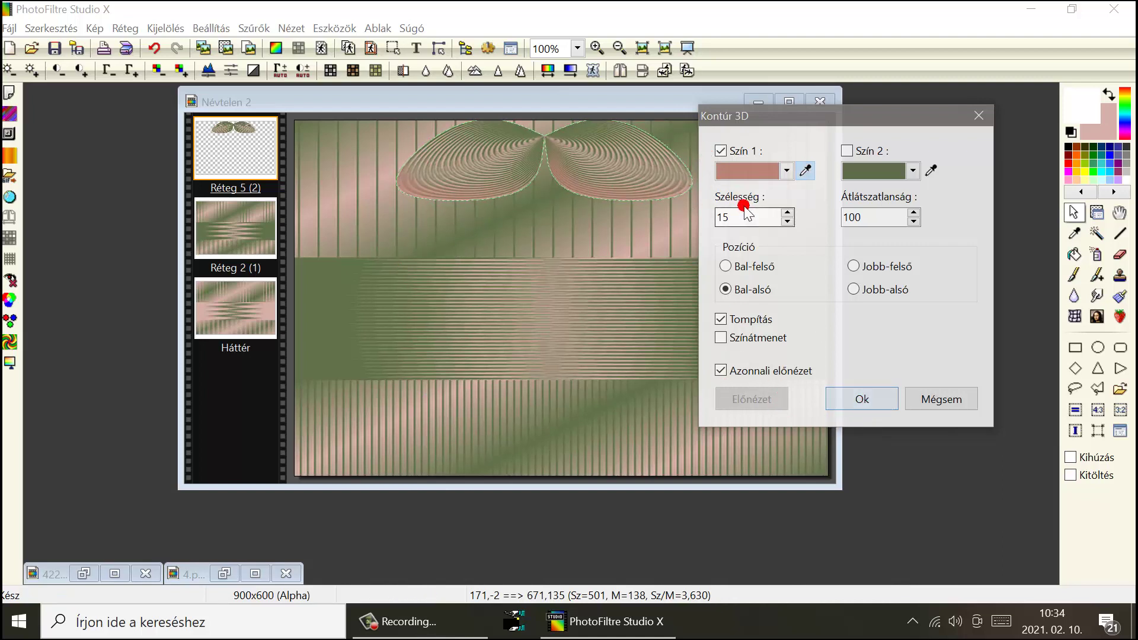
{"action": "left_click", "coordinate": [860, 402]}
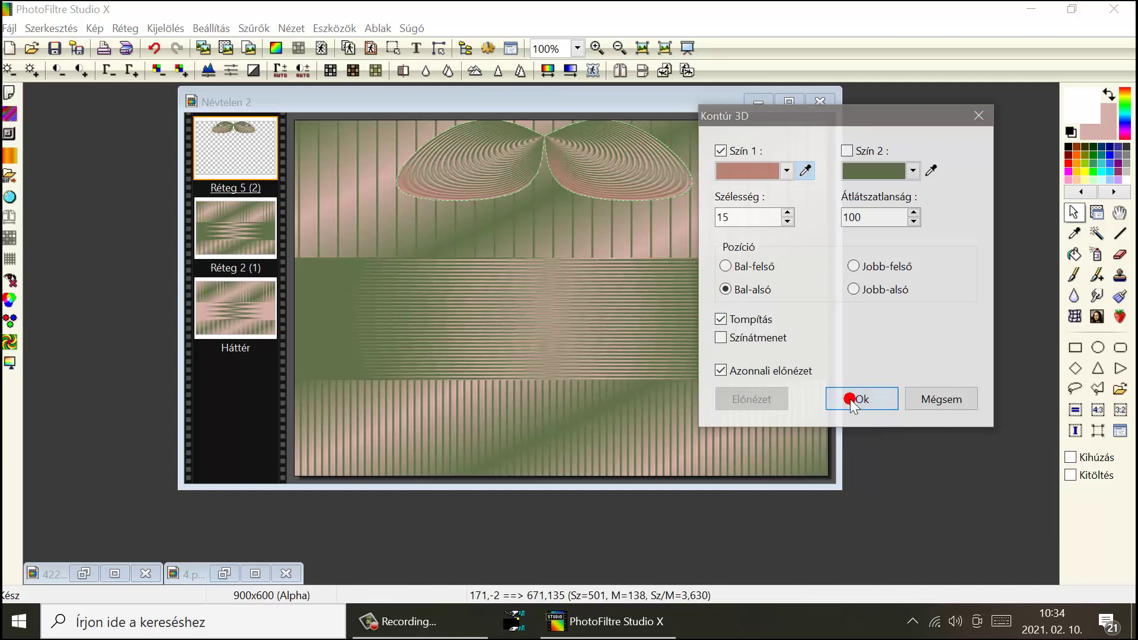
{"action": "left_click", "coordinate": [861, 398]}
Apply Kontúr 3D to Réteg 5 again with the same pink, width 15 and position Jobb-felső.
{"action": "left_click", "coordinate": [253, 28]}
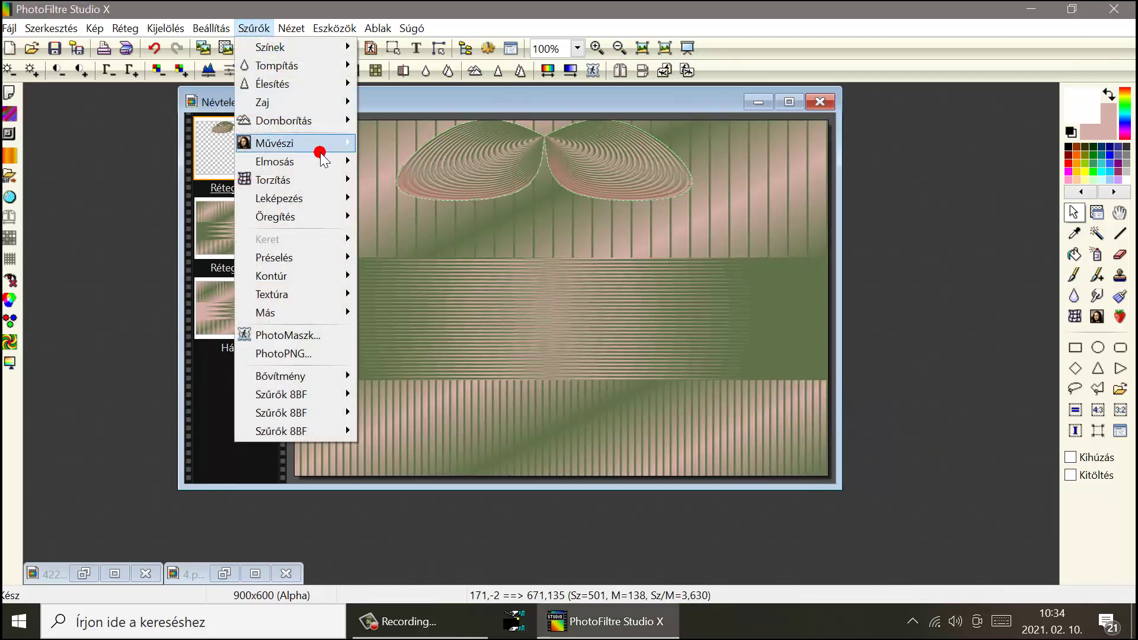
{"action": "mouse_move", "coordinate": [320, 198]}
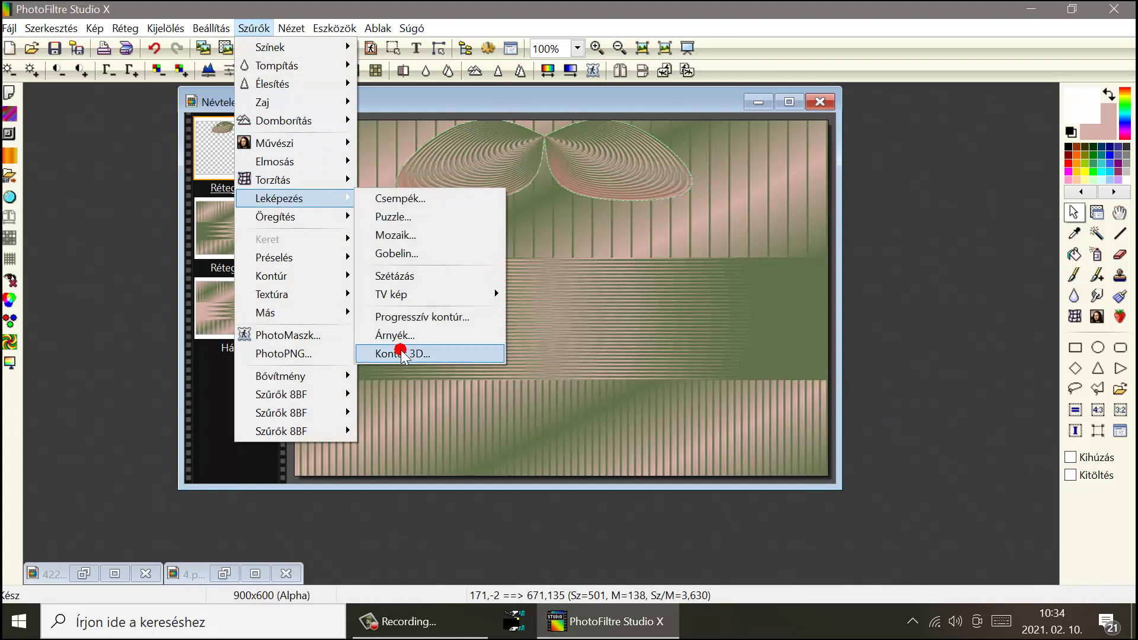
{"action": "left_click", "coordinate": [400, 354]}
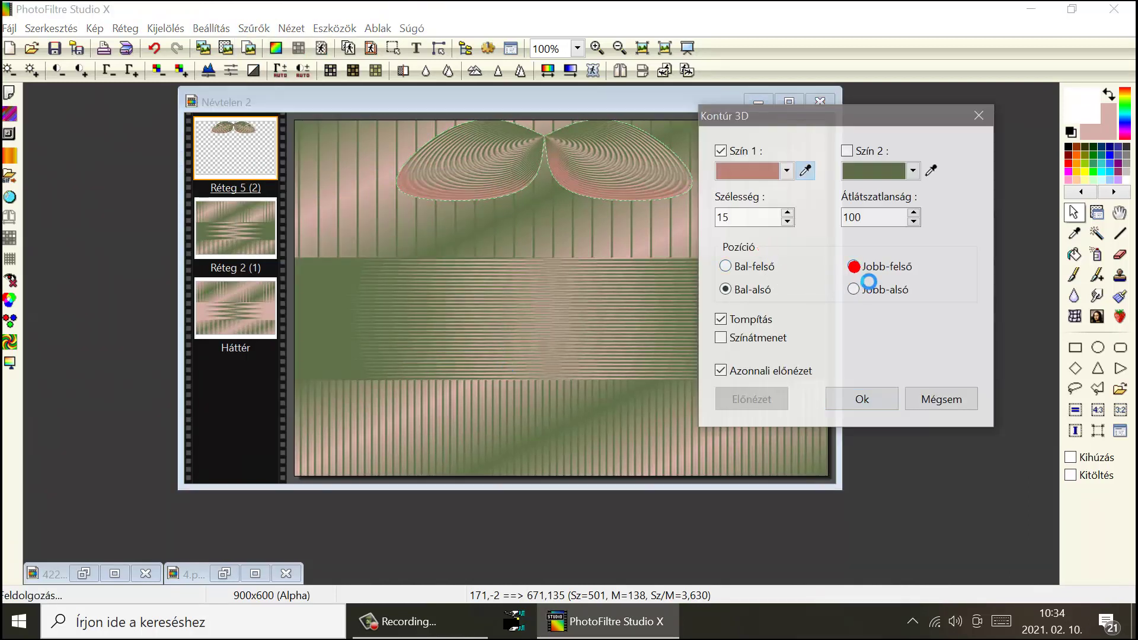
{"action": "left_click", "coordinate": [855, 268]}
{"action": "left_click", "coordinate": [867, 397]}
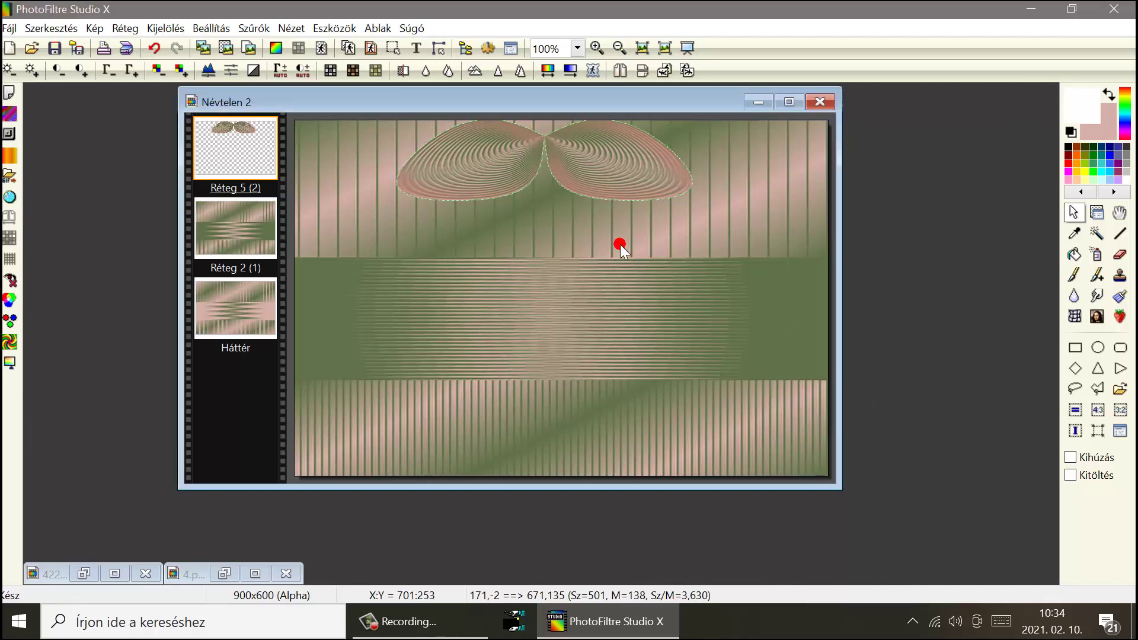
Enable the layer shadow (Árnyék) for Réteg 5 and set its X offset to 1.
{"action": "left_click", "coordinate": [1096, 212]}
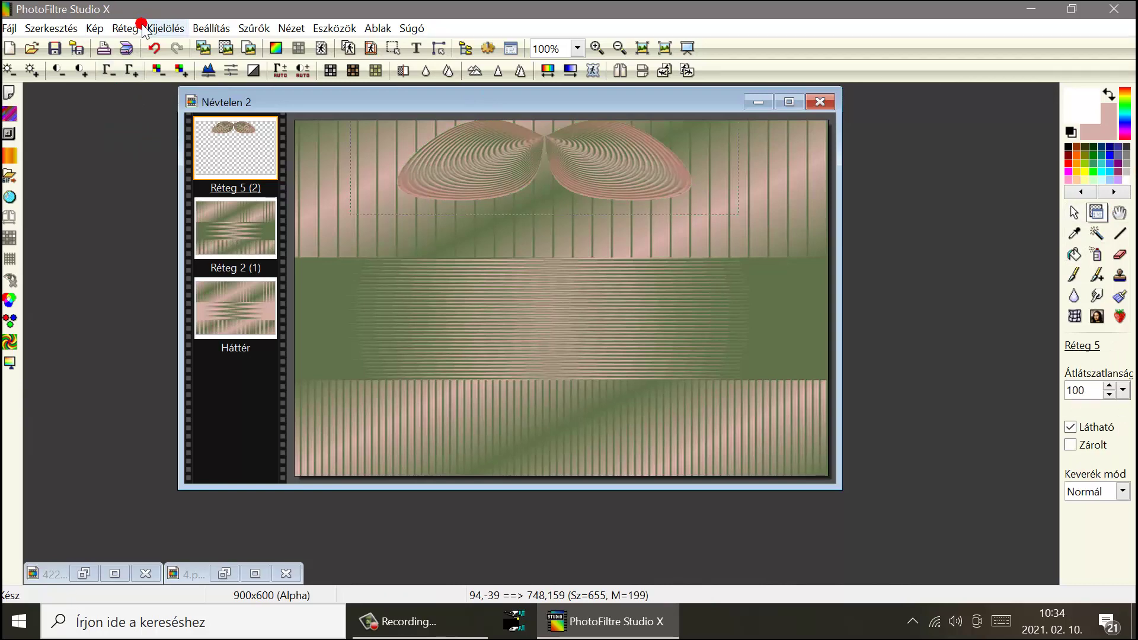
{"action": "left_click", "coordinate": [125, 28]}
{"action": "left_click", "coordinate": [176, 202]}
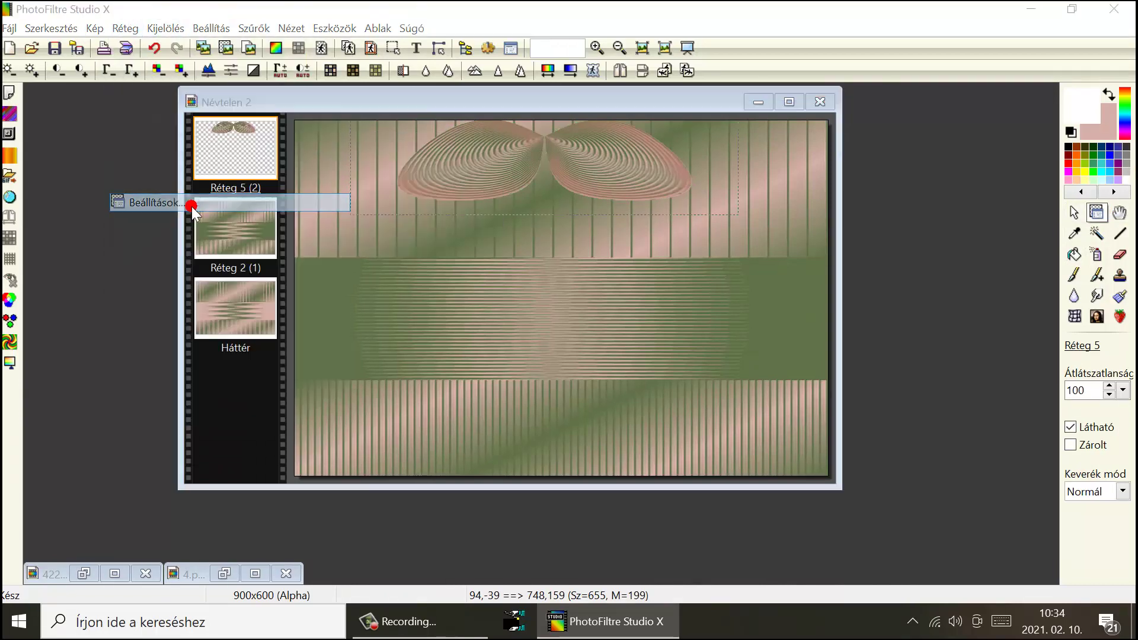
{"action": "left_click", "coordinate": [109, 187]}
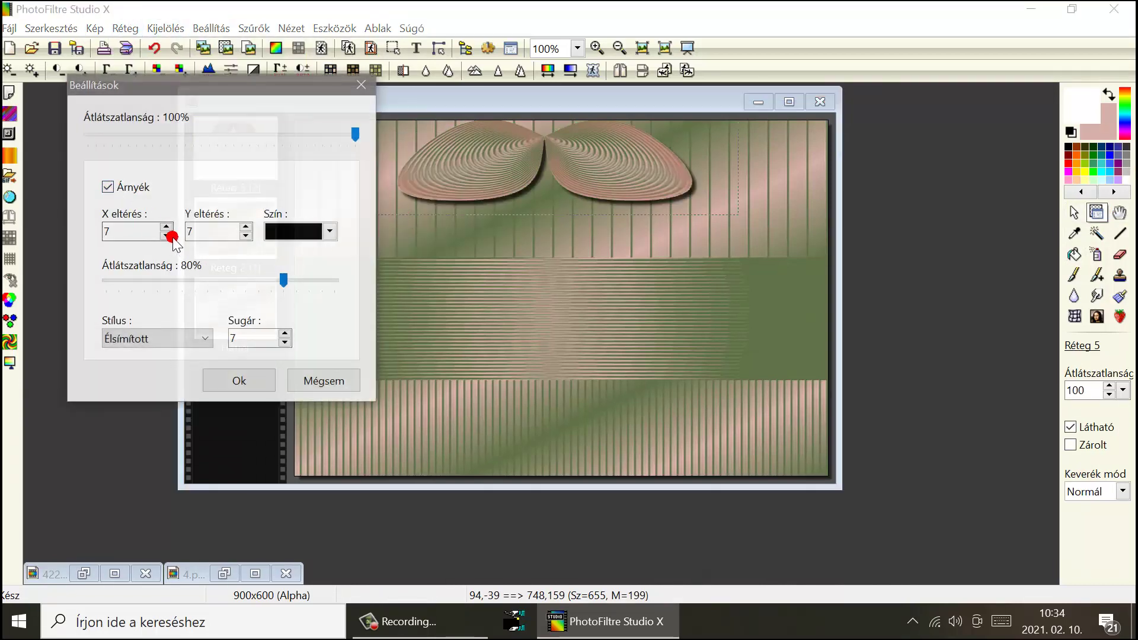
{"action": "left_click", "coordinate": [168, 236]}
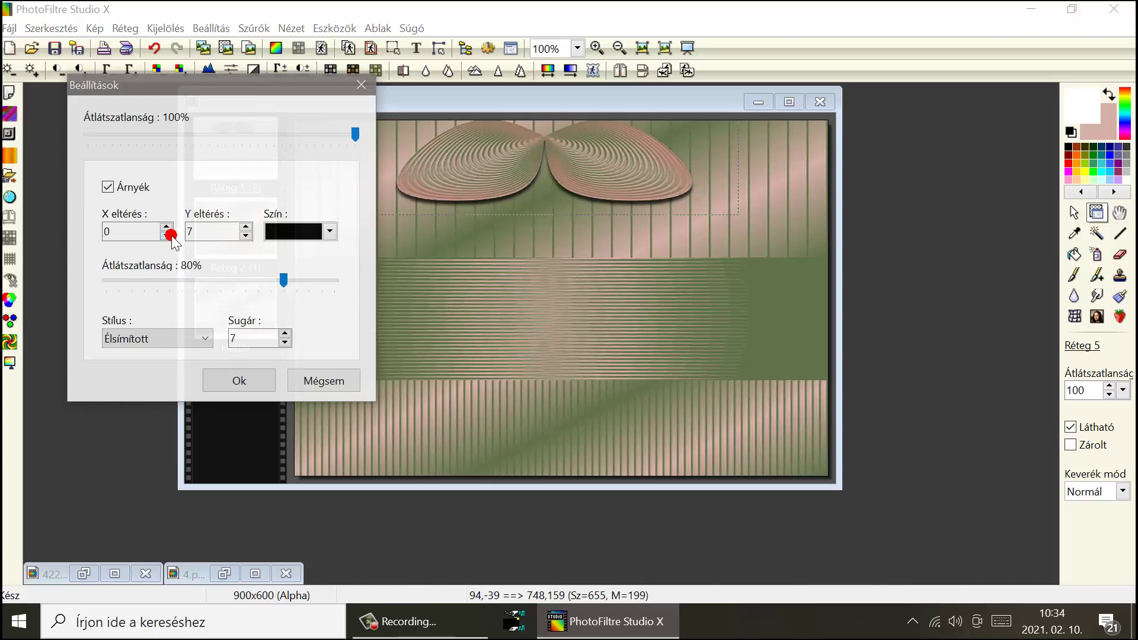
{"action": "left_click", "coordinate": [167, 227]}
Set the shadow's Y offset to 1, radius to 1 and opacity to 100%, and accept the layer settings.
{"action": "left_click", "coordinate": [245, 235]}
{"action": "left_click", "coordinate": [245, 235]}
{"action": "left_click", "coordinate": [246, 235]}
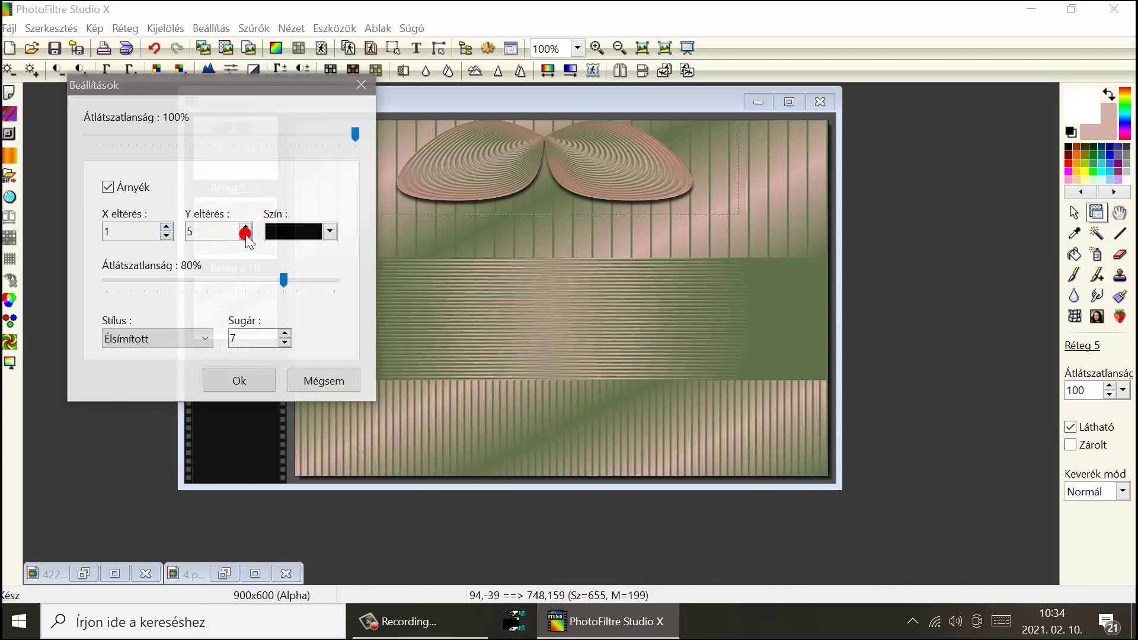
{"action": "left_click", "coordinate": [245, 236]}
{"action": "left_click", "coordinate": [245, 235]}
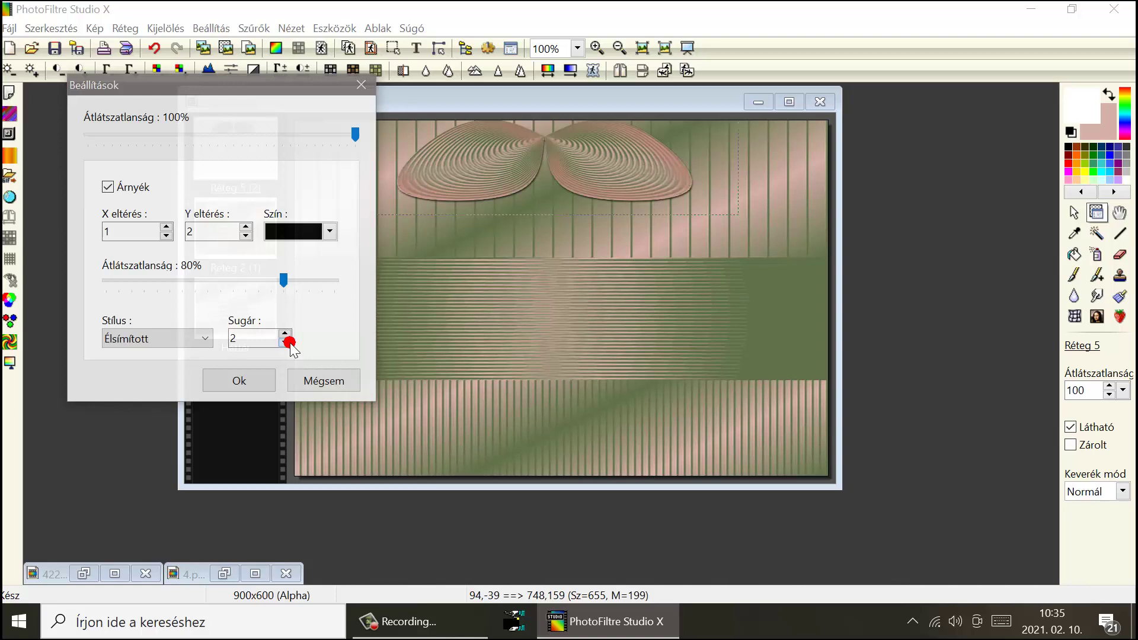
{"action": "left_click", "coordinate": [286, 343]}
{"action": "left_click", "coordinate": [246, 235]}
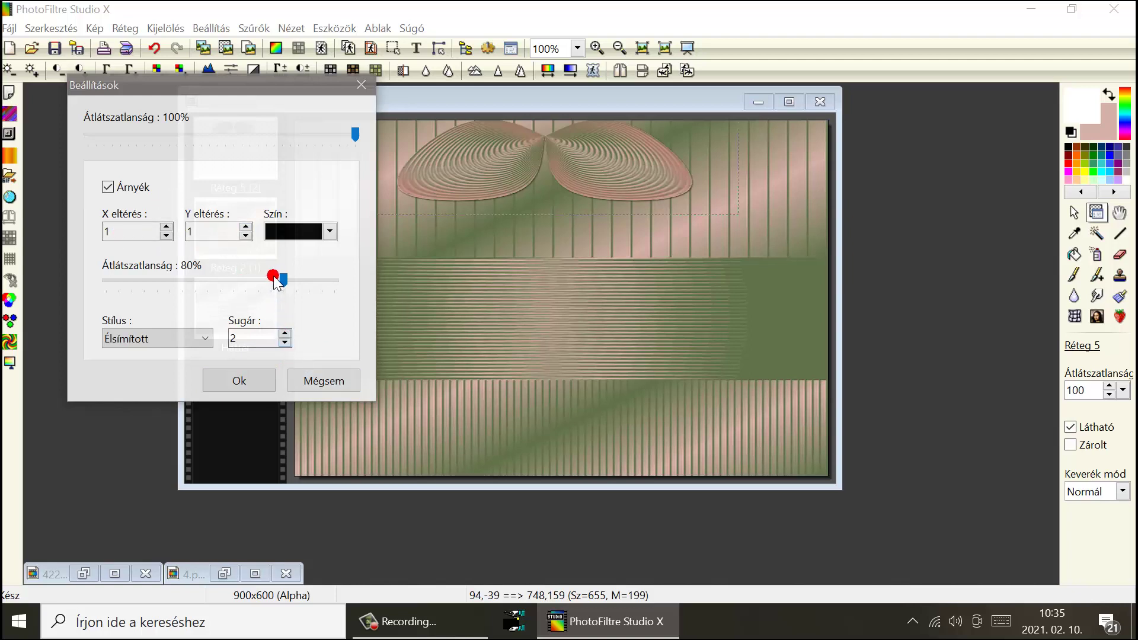
{"action": "left_click", "coordinate": [285, 342]}
{"action": "left_click_drag", "start_coordinate": [288, 286], "coordinate": [369, 285]}
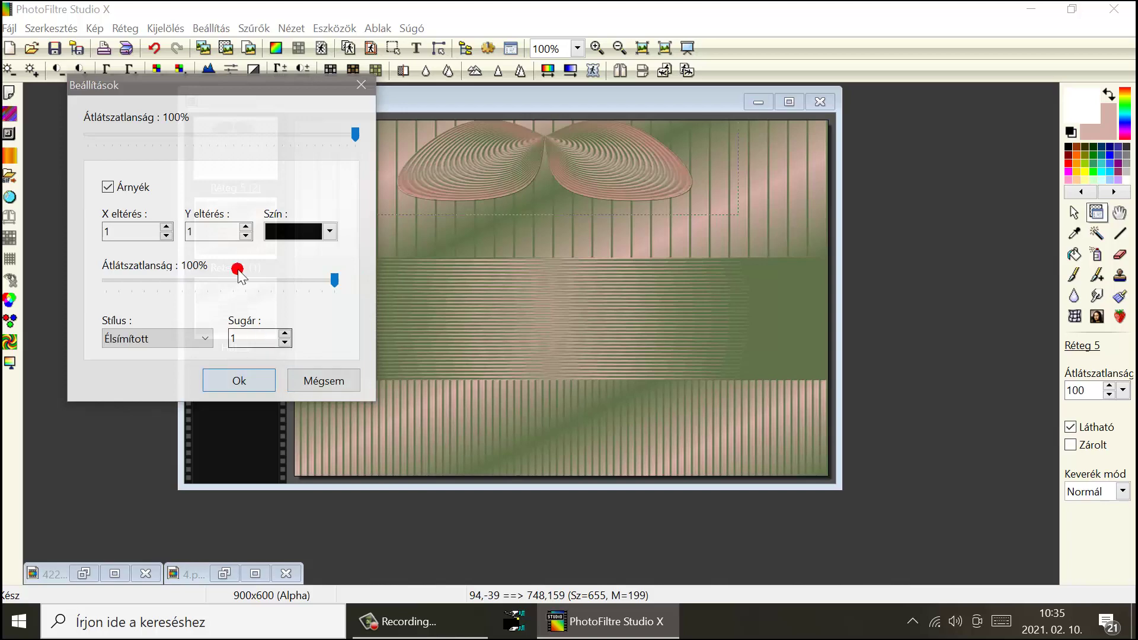
{"action": "left_click", "coordinate": [223, 387]}
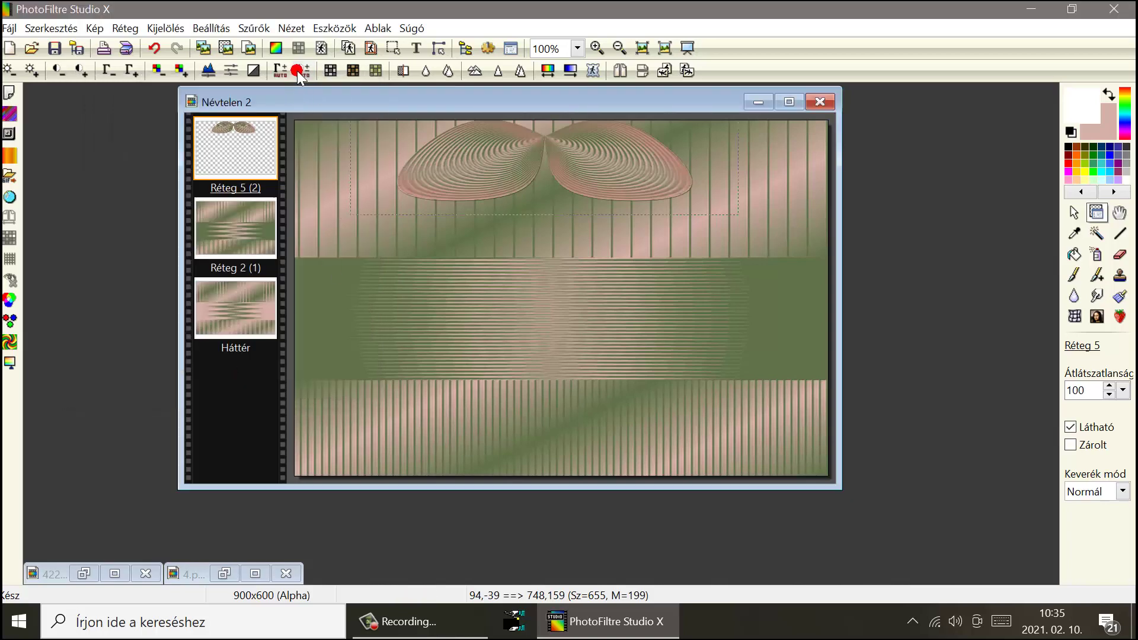
Duplicate Réteg 5 and move the copy straight down by about 42 px.
{"action": "right_click", "coordinate": [214, 146]}
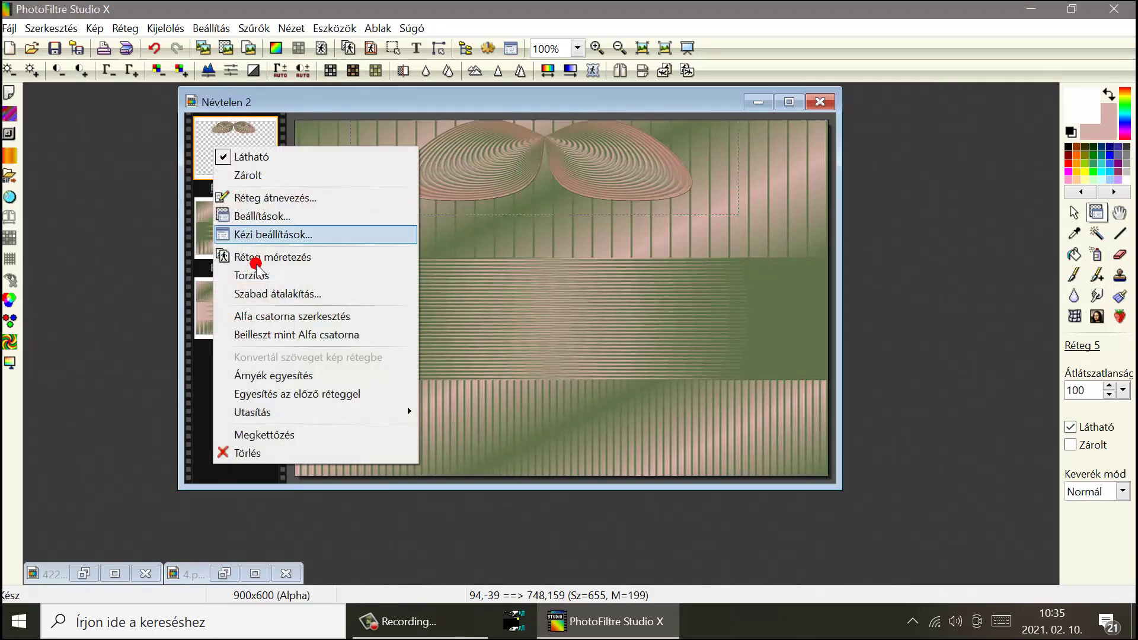
{"action": "left_click", "coordinate": [272, 436]}
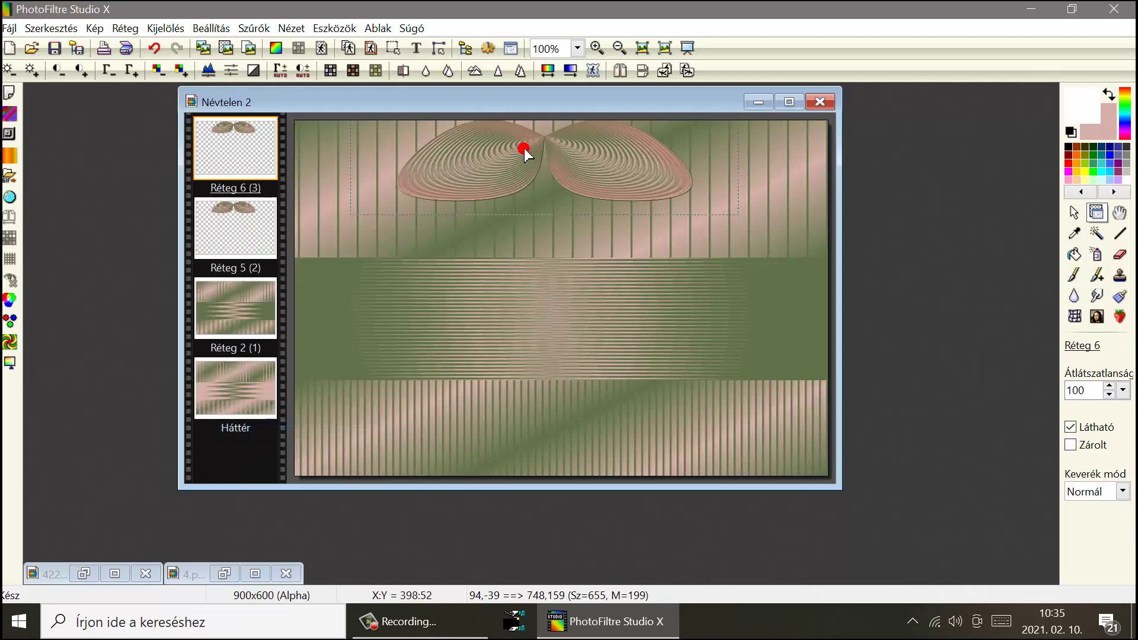
{"action": "mouse_move", "coordinate": [524, 150]}
{"action": "left_mouse_down"}
{"action": "mouse_move", "coordinate": [528, 198]}
{"action": "mouse_move", "coordinate": [509, 163]}
{"action": "left_mouse_up"}
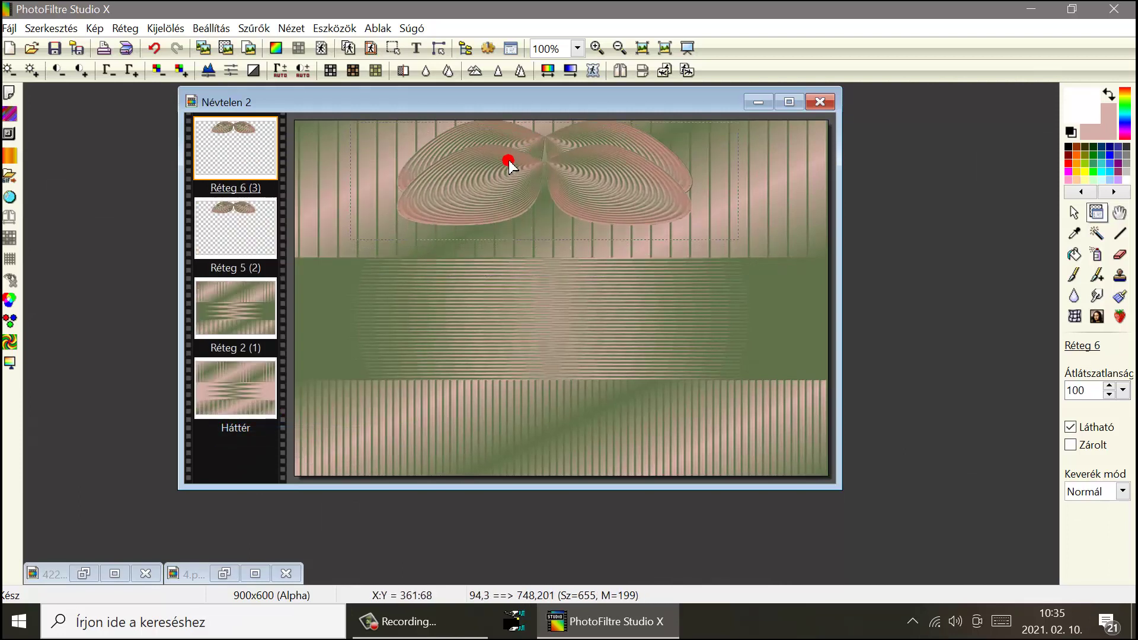
Close the colour sample 4.png and compare the leaf arrangement with the reference image 422.png before minimizing it again.
{"action": "left_click", "coordinate": [217, 575]}
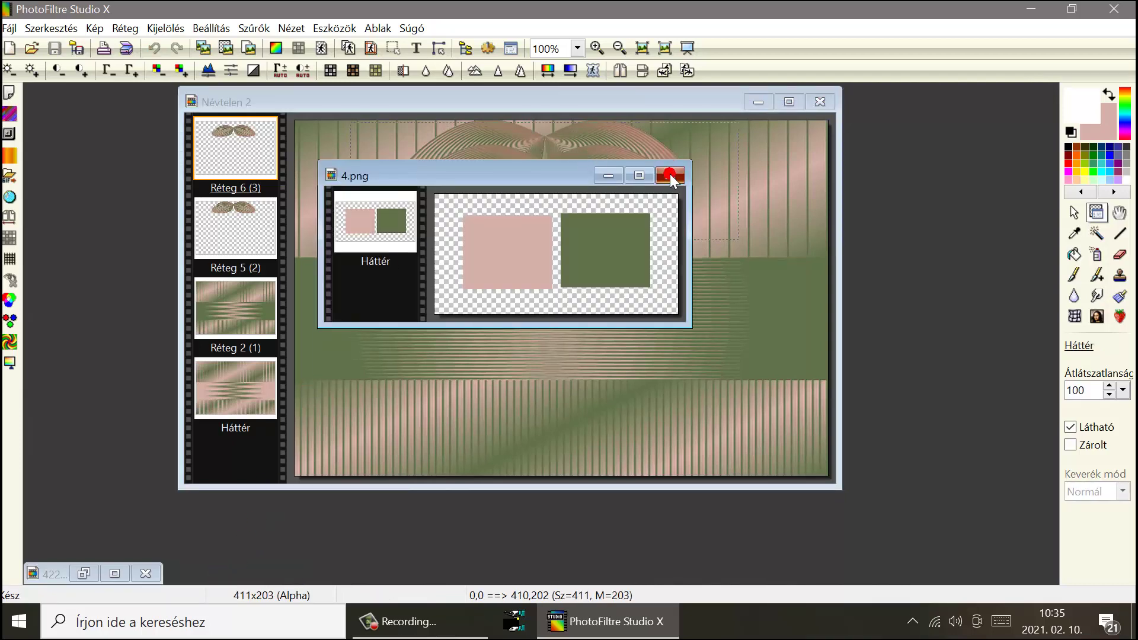
{"action": "left_click", "coordinate": [670, 173]}
{"action": "left_click", "coordinate": [90, 566]}
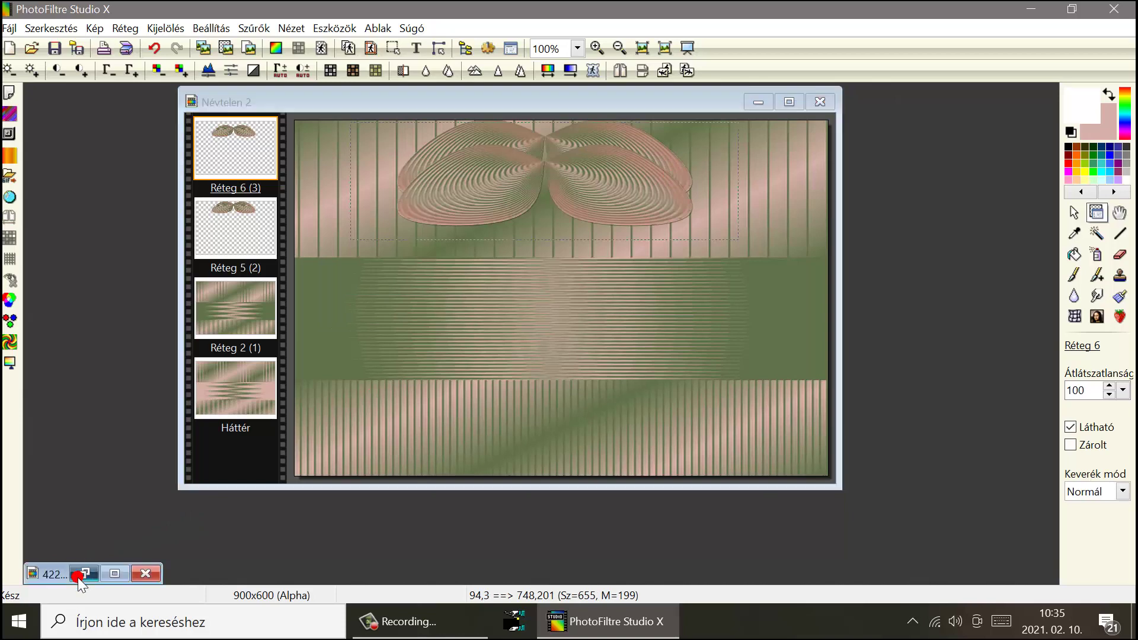
{"action": "left_click_drag", "start_coordinate": [335, 147], "coordinate": [469, 263]}
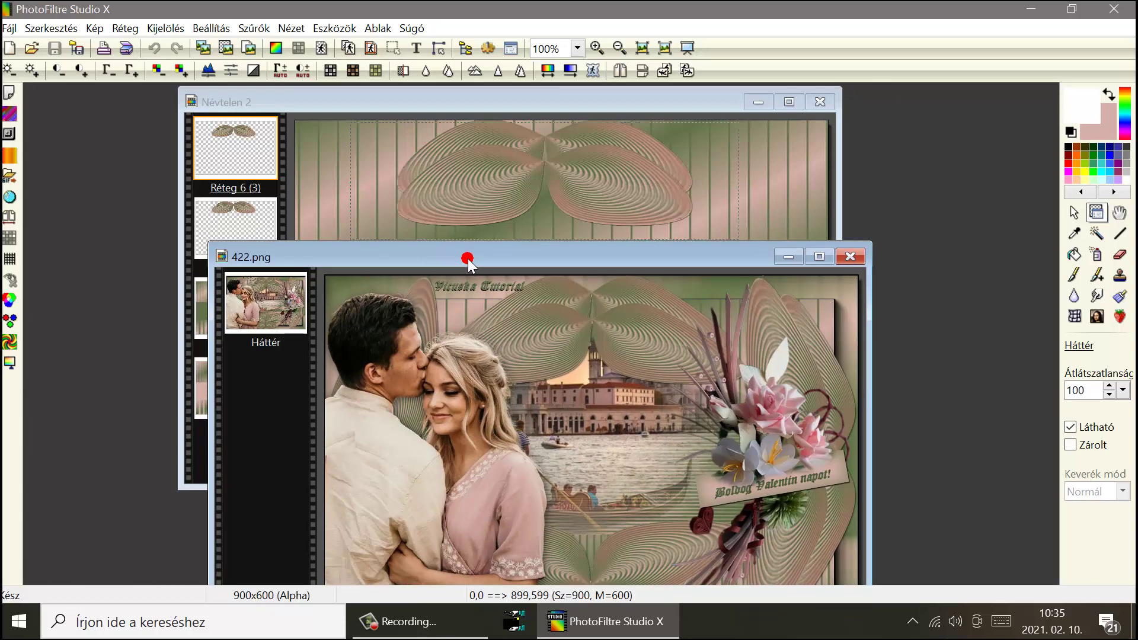
{"action": "left_click_drag", "start_coordinate": [468, 263], "coordinate": [433, 256]}
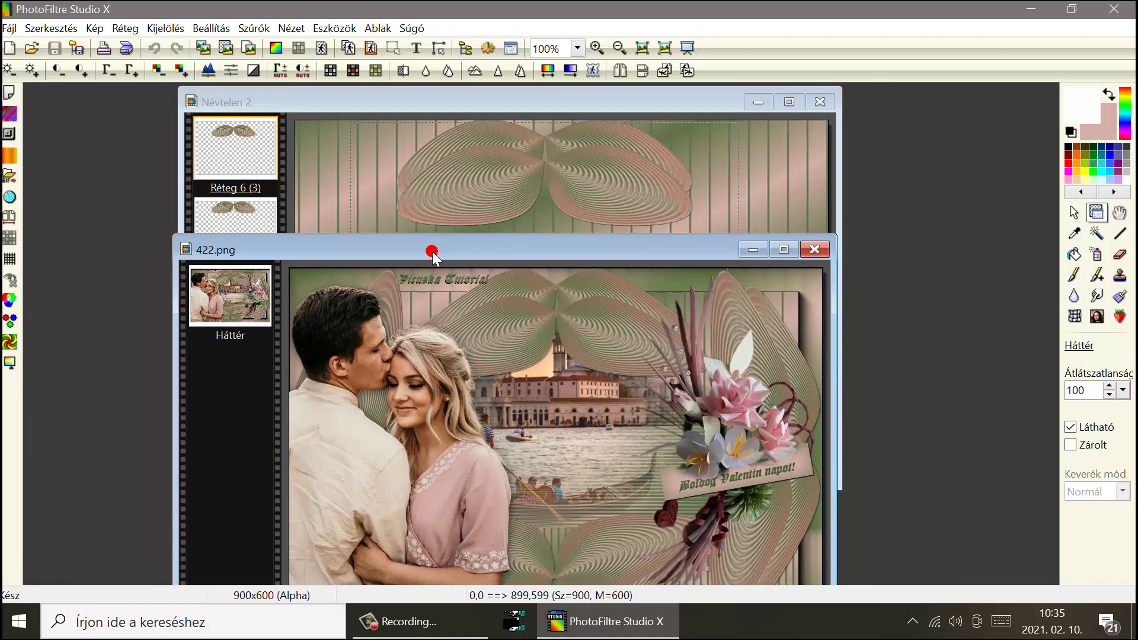
{"action": "left_click", "coordinate": [754, 249]}
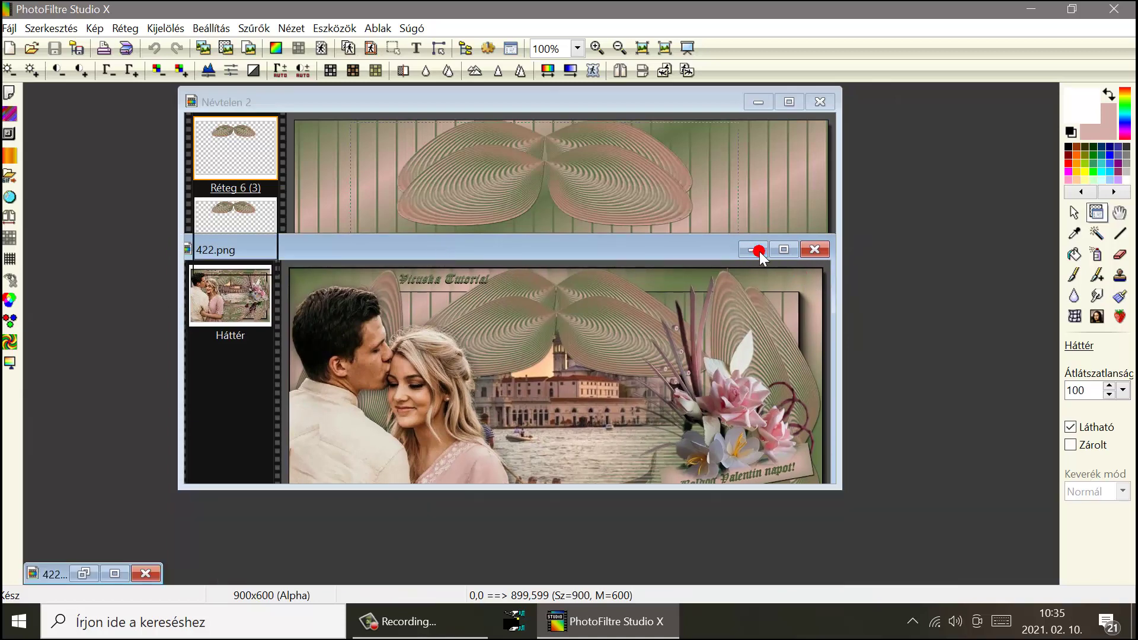
Nudge the duplicated leaf pair slightly up and to the left, and merge it into Réteg 5.
{"action": "left_click_drag", "start_coordinate": [556, 176], "coordinate": [554, 175]}
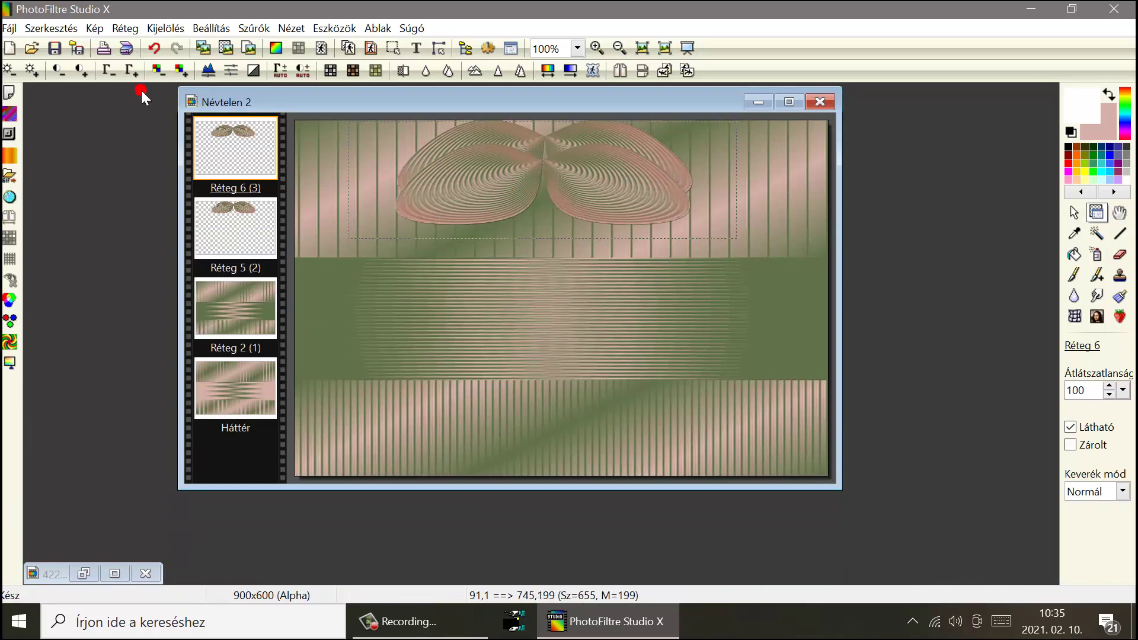
{"action": "right_click", "coordinate": [237, 158]}
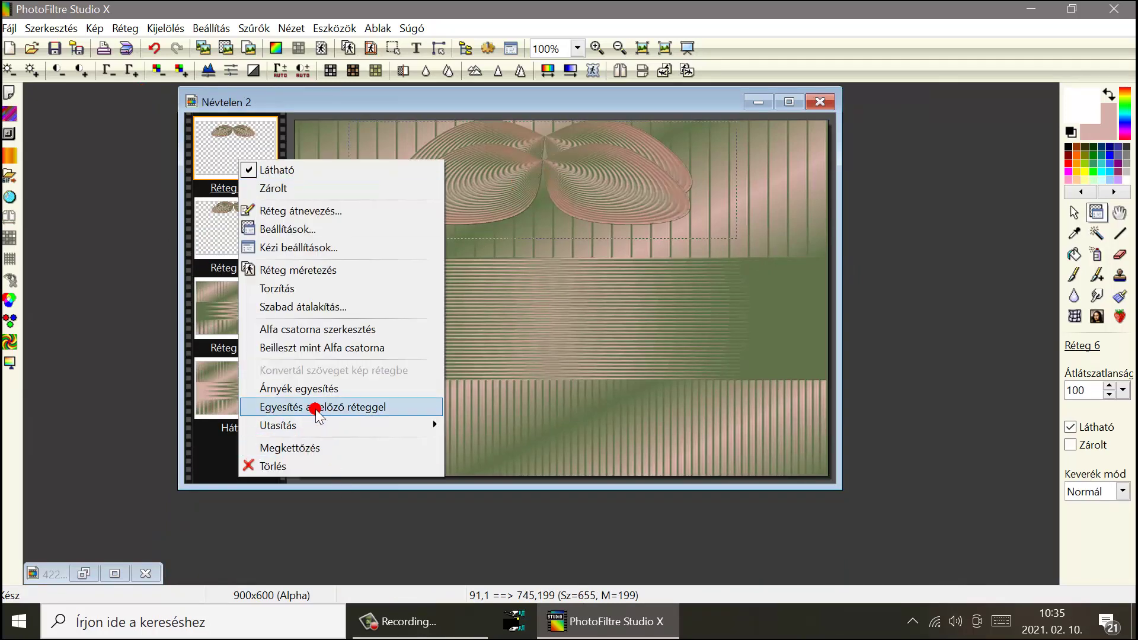
{"action": "left_click", "coordinate": [316, 407]}
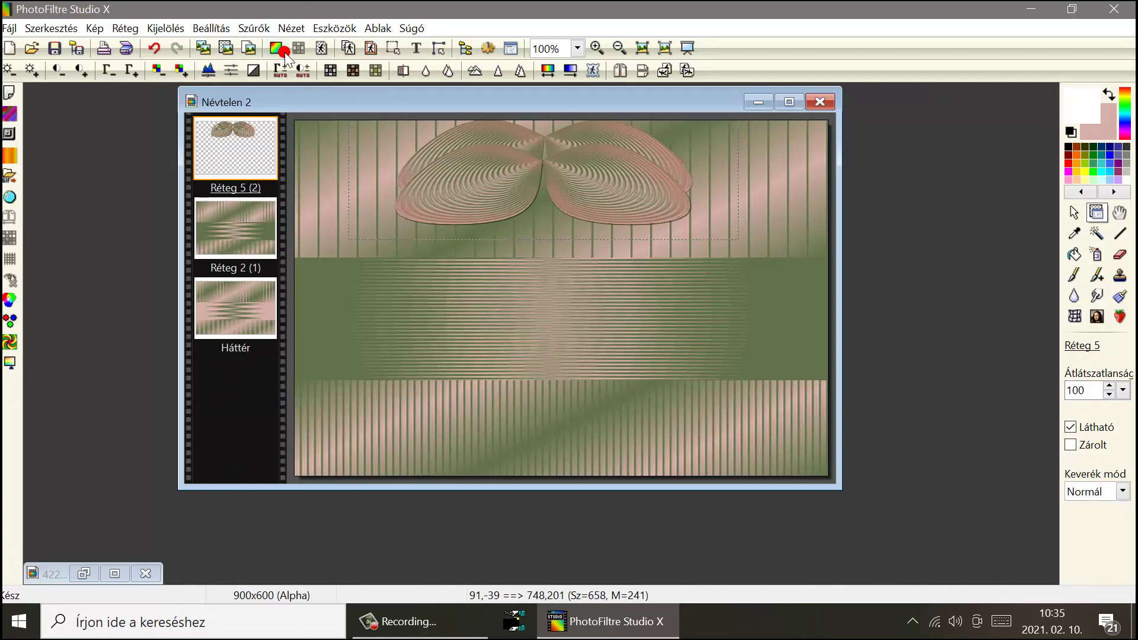
Apply the Trapéz torzítás distortion to the leaf pair on Réteg 5 and shift the pair slightly down.
{"action": "left_click", "coordinate": [254, 28]}
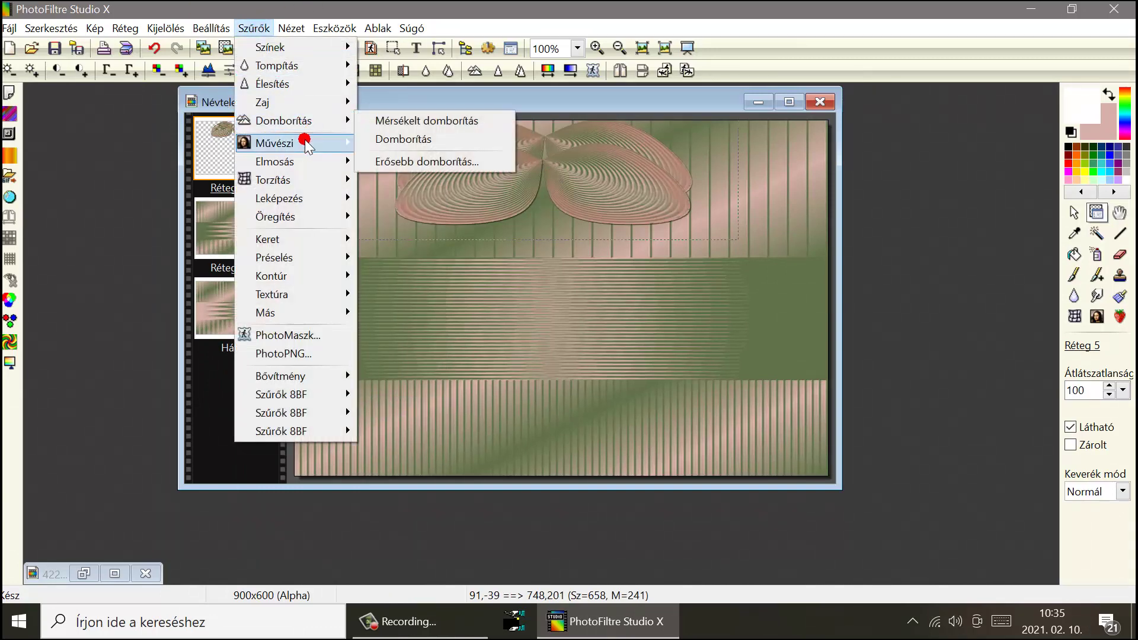
{"action": "mouse_move", "coordinate": [278, 180]}
{"action": "left_click", "coordinate": [412, 180]}
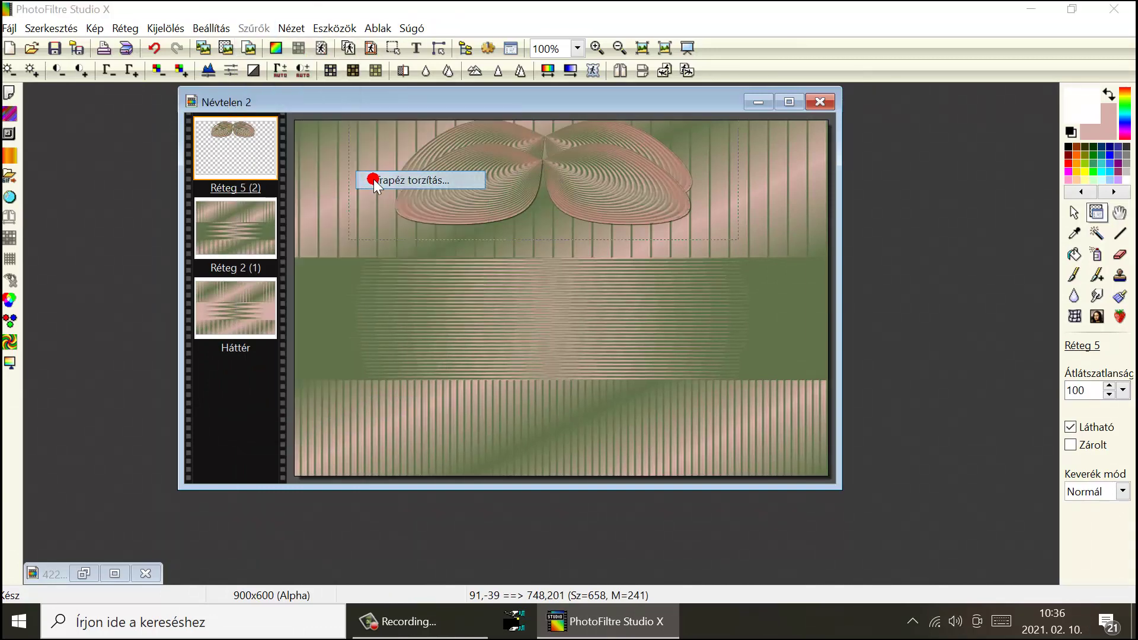
{"action": "left_click", "coordinate": [379, 408]}
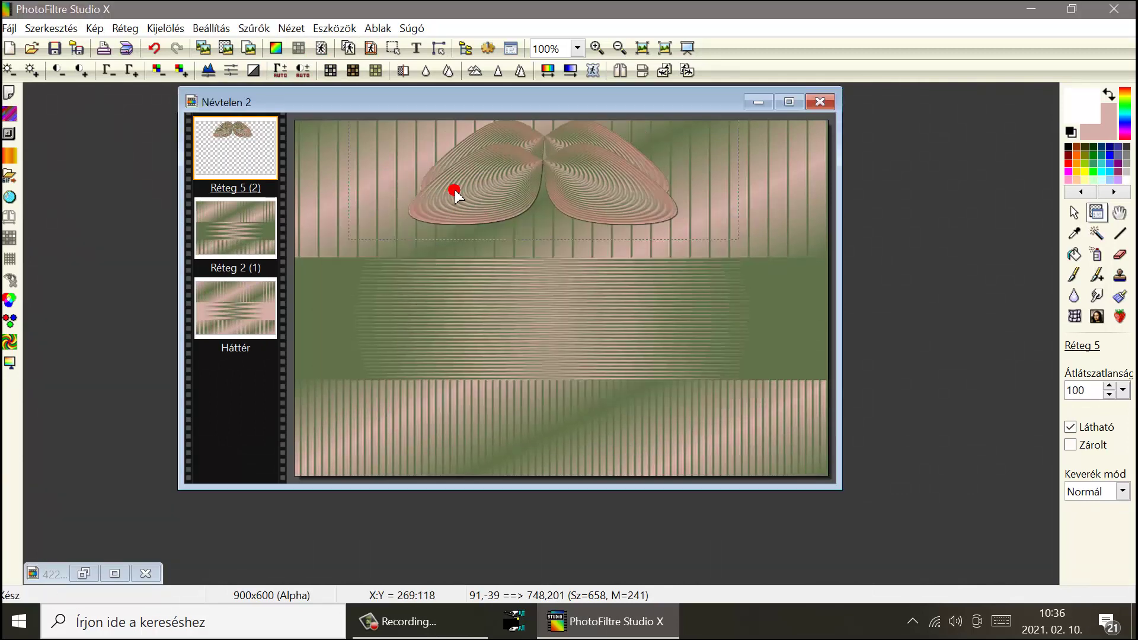
{"action": "left_click_drag", "start_coordinate": [457, 186], "coordinate": [456, 190]}
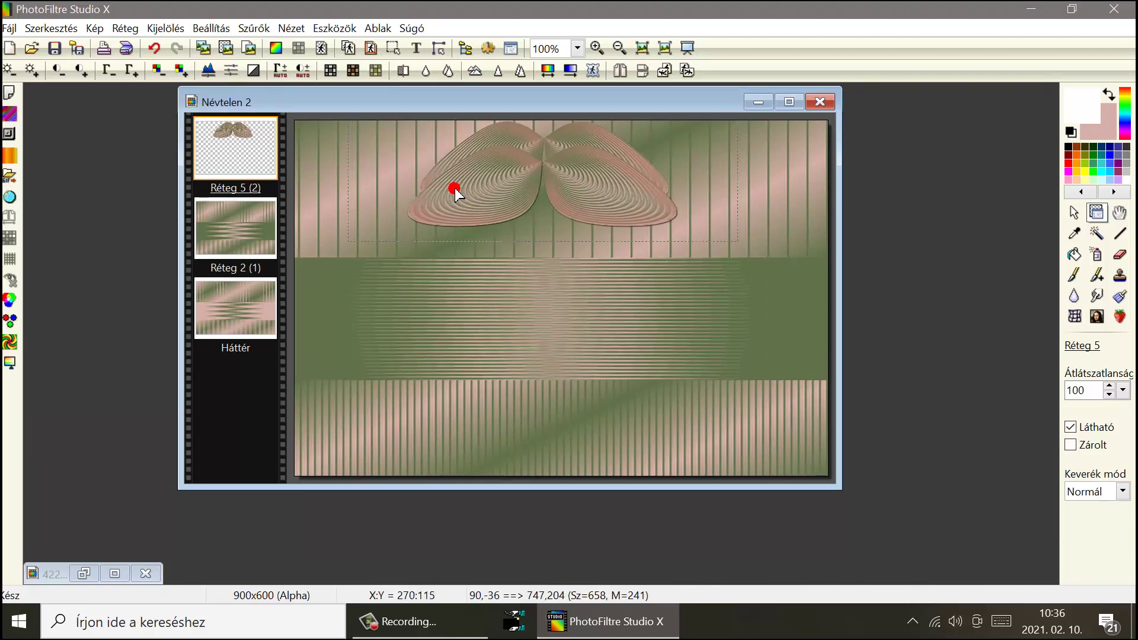
{"action": "mouse_move", "coordinate": [455, 191]}
{"action": "left_mouse_down"}
{"action": "mouse_move", "coordinate": [440, 185]}
{"action": "mouse_move", "coordinate": [458, 195]}
{"action": "left_mouse_up"}
Stretch the Réteg 5 leaf pair horizontally to 804 px wide, shift it back towards the centre and fix the resize.
{"action": "right_click", "coordinate": [458, 194]}
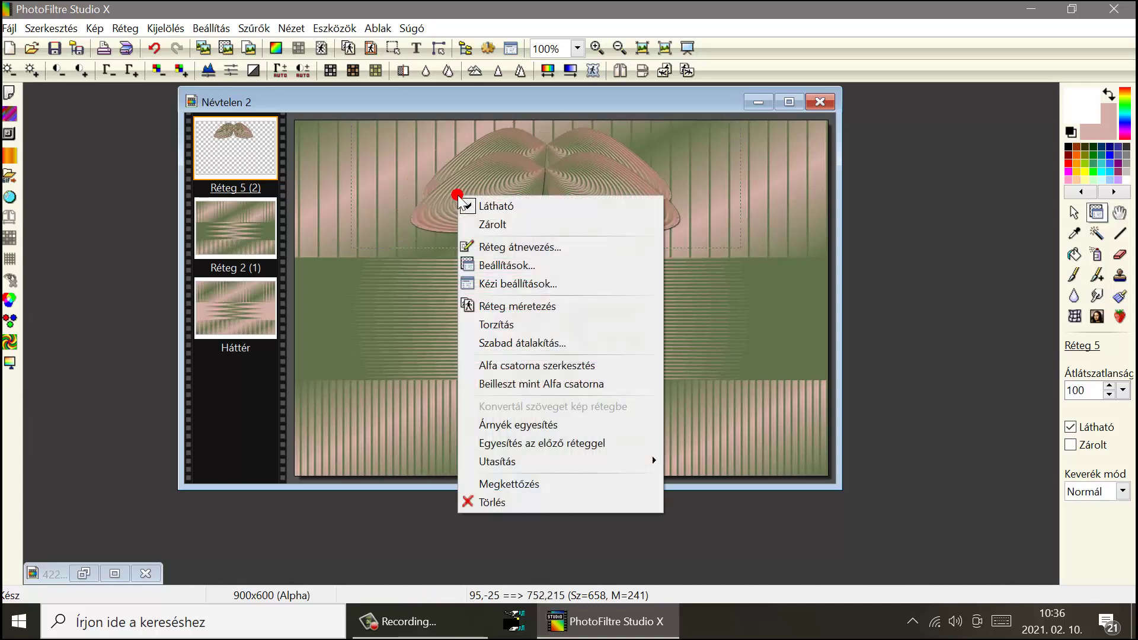
{"action": "left_click", "coordinate": [476, 306]}
{"action": "left_click_drag", "start_coordinate": [738, 180], "coordinate": [827, 186]}
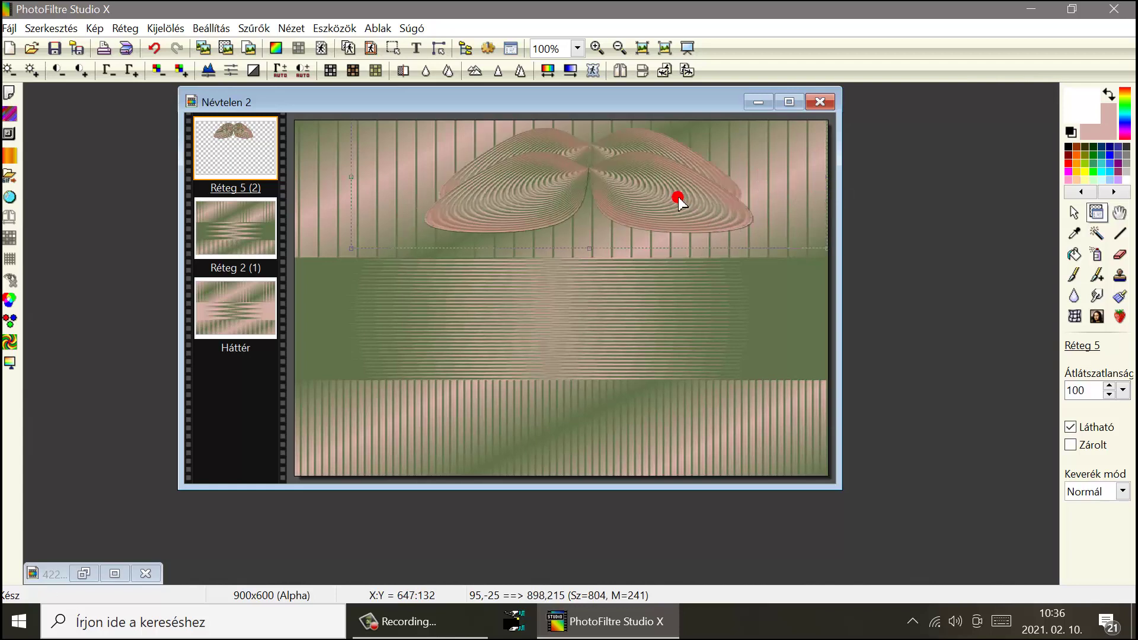
{"action": "left_click_drag", "start_coordinate": [678, 195], "coordinate": [645, 190]}
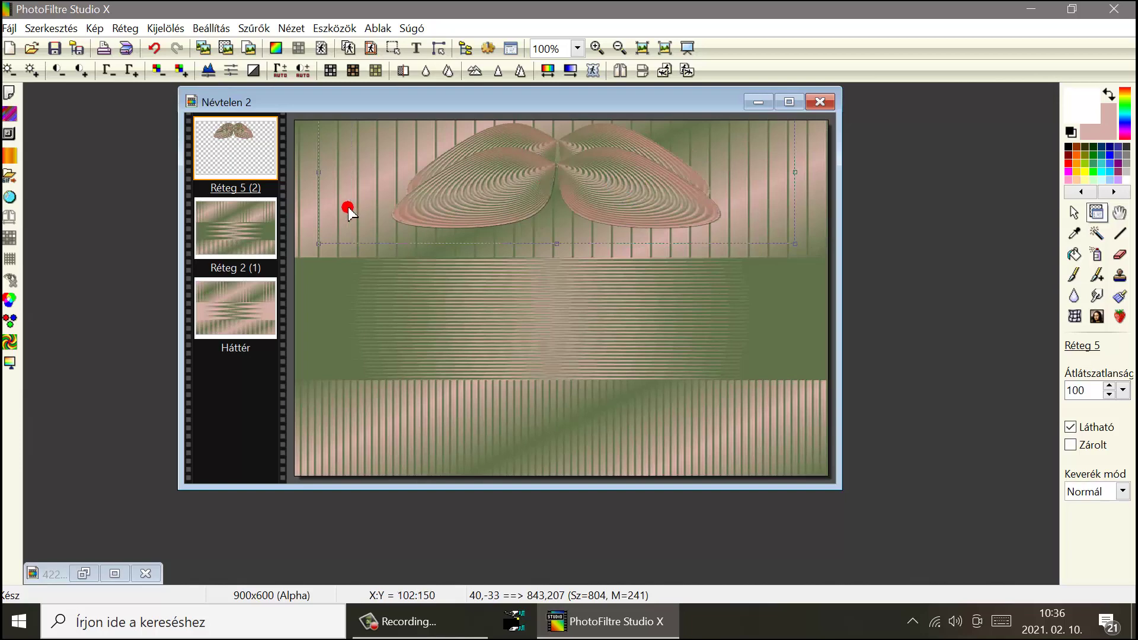
{"action": "right_click", "coordinate": [660, 189]}
{"action": "left_click", "coordinate": [682, 197]}
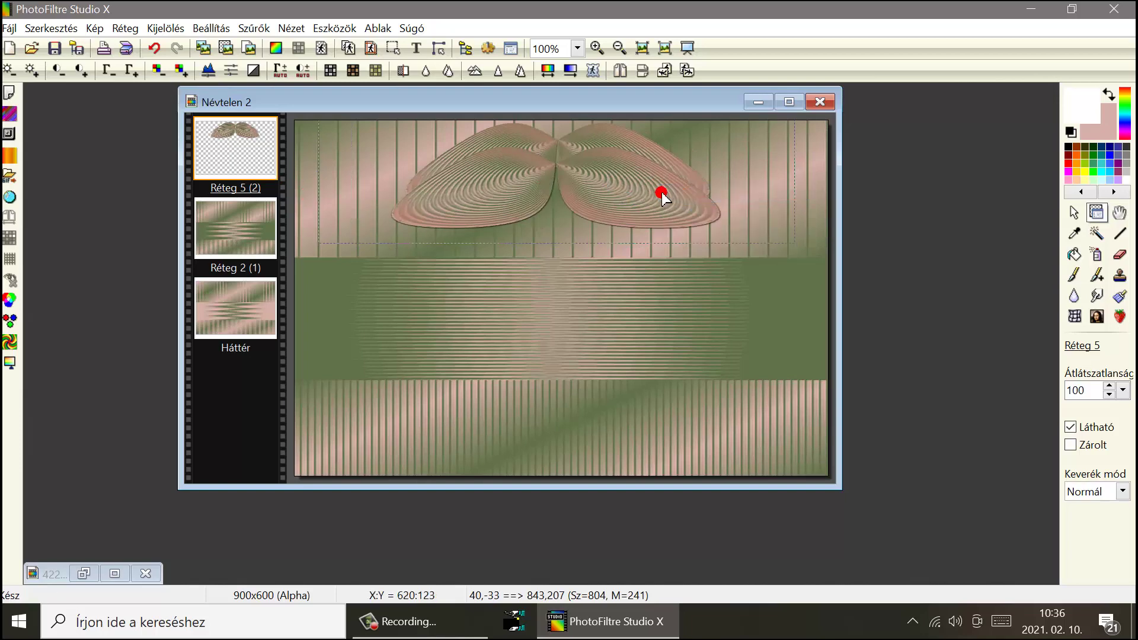
Check the leaf pair against the reference 422.png and reposition the Réteg 5 ornament at about 35,-42.
{"action": "left_click", "coordinate": [84, 573]}
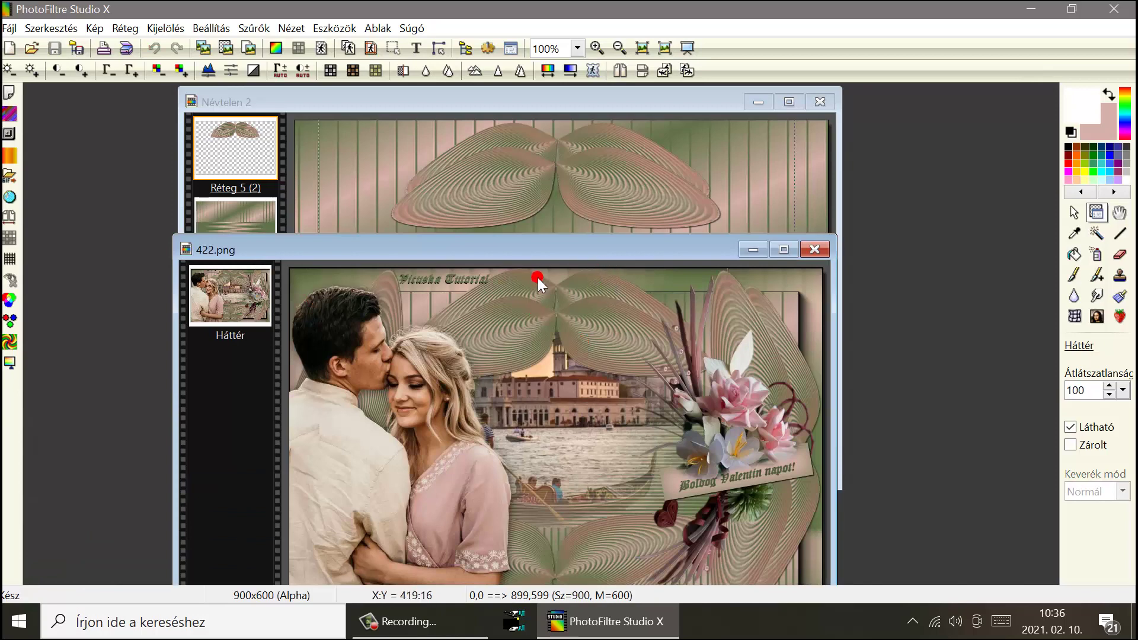
{"action": "left_click", "coordinate": [750, 250]}
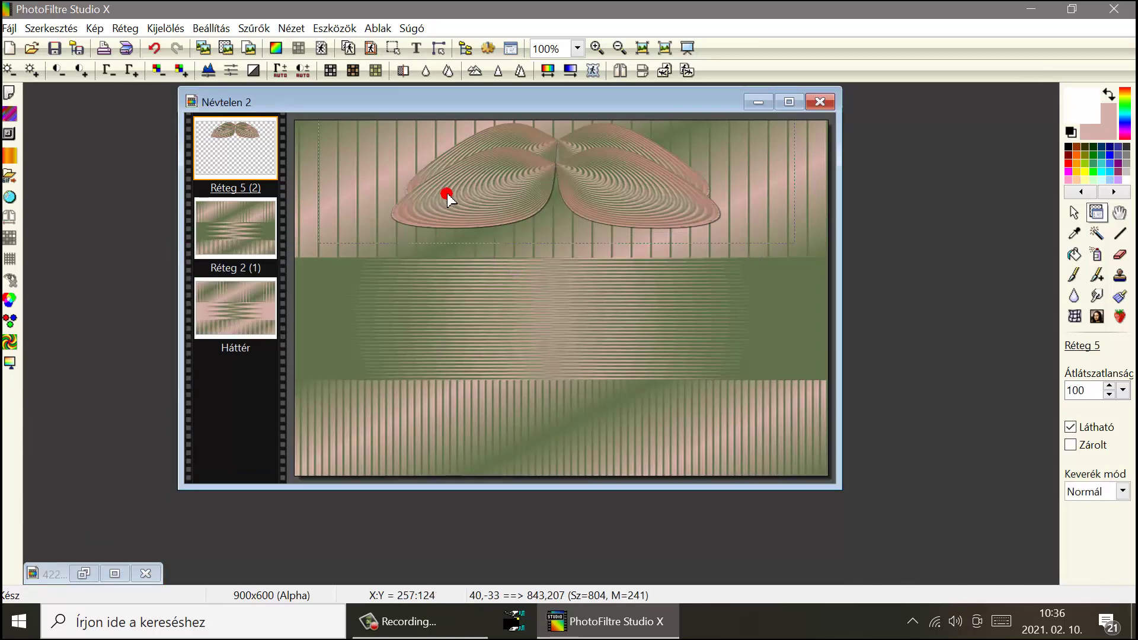
{"action": "left_click_drag", "start_coordinate": [448, 198], "coordinate": [435, 194]}
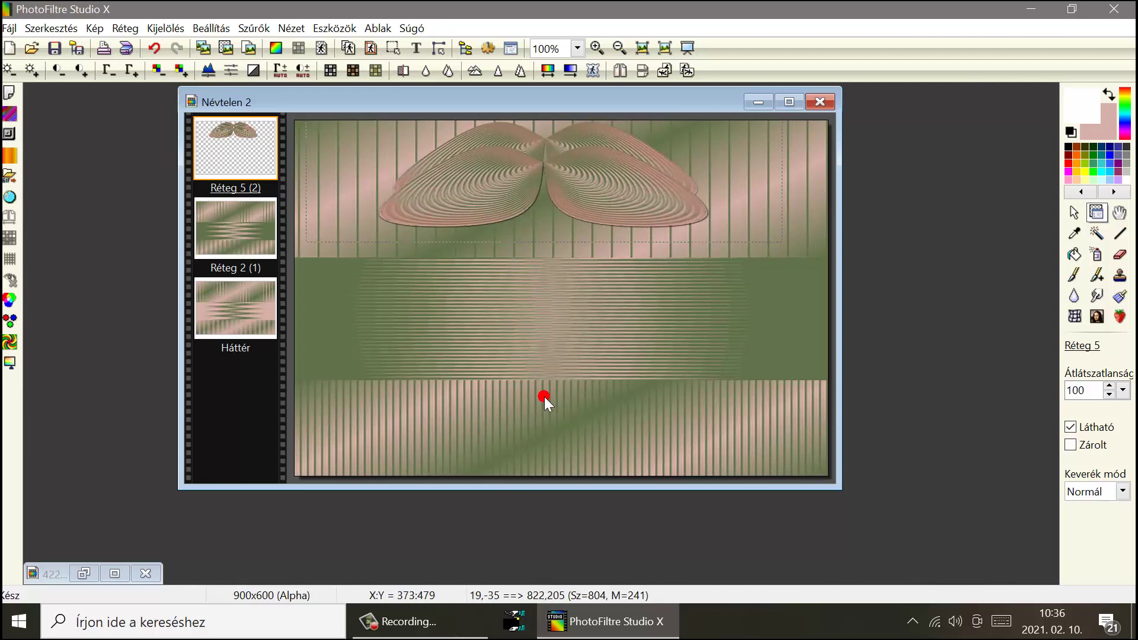
{"action": "left_click_drag", "start_coordinate": [590, 192], "coordinate": [600, 187]}
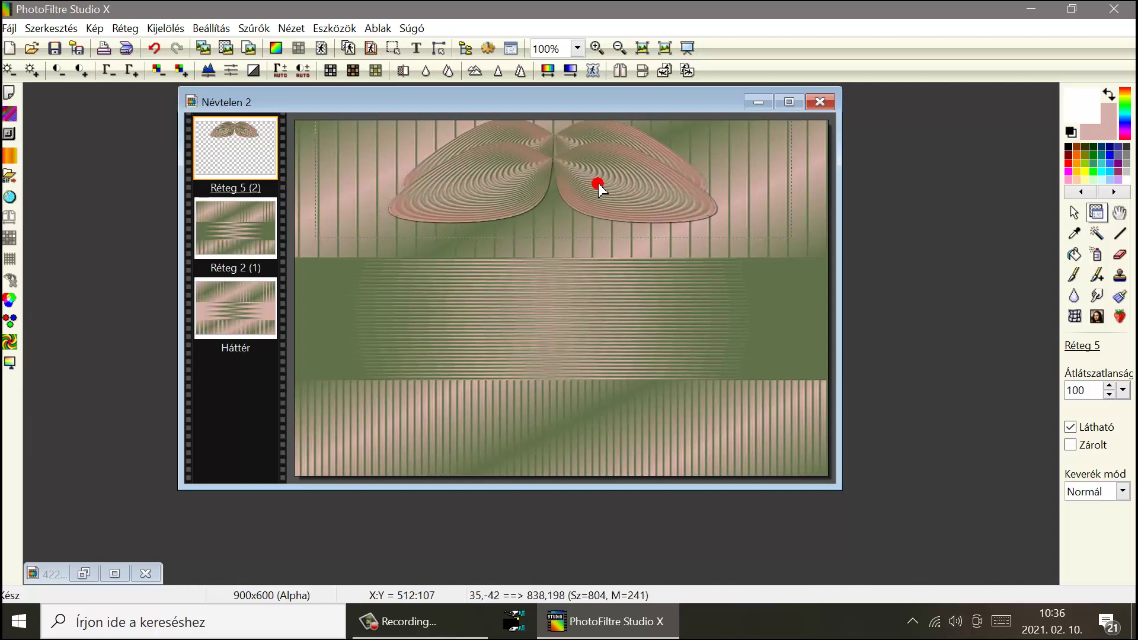
Duplicate the Réteg 5 leaf layer.
{"action": "right_click", "coordinate": [227, 137]}
{"action": "left_click", "coordinate": [304, 426]}
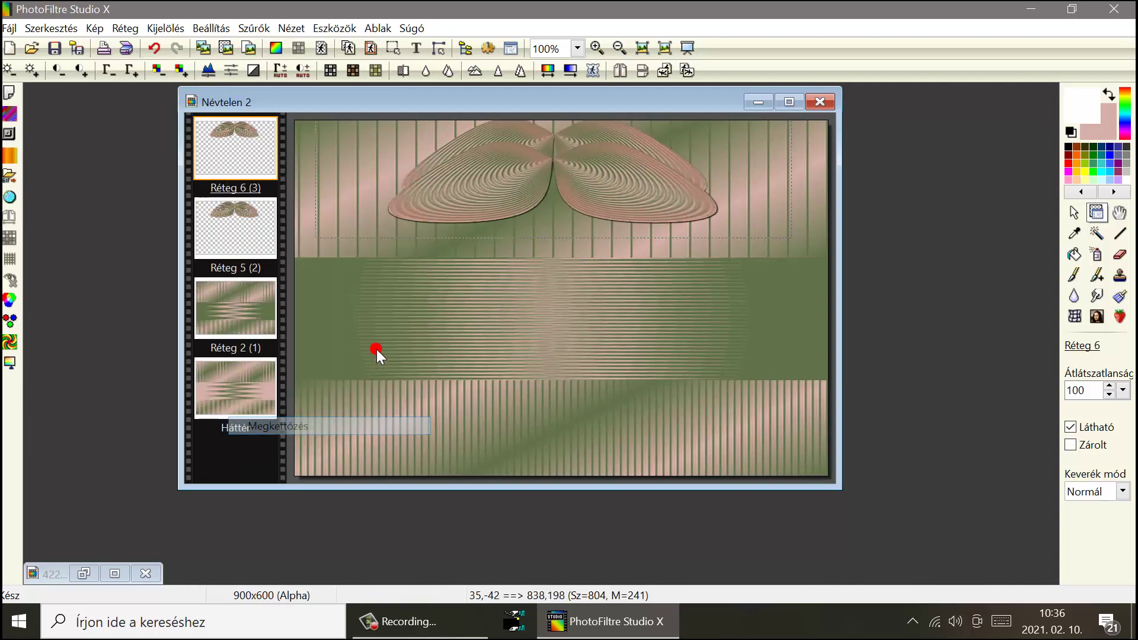
{"action": "left_click", "coordinate": [688, 70]}
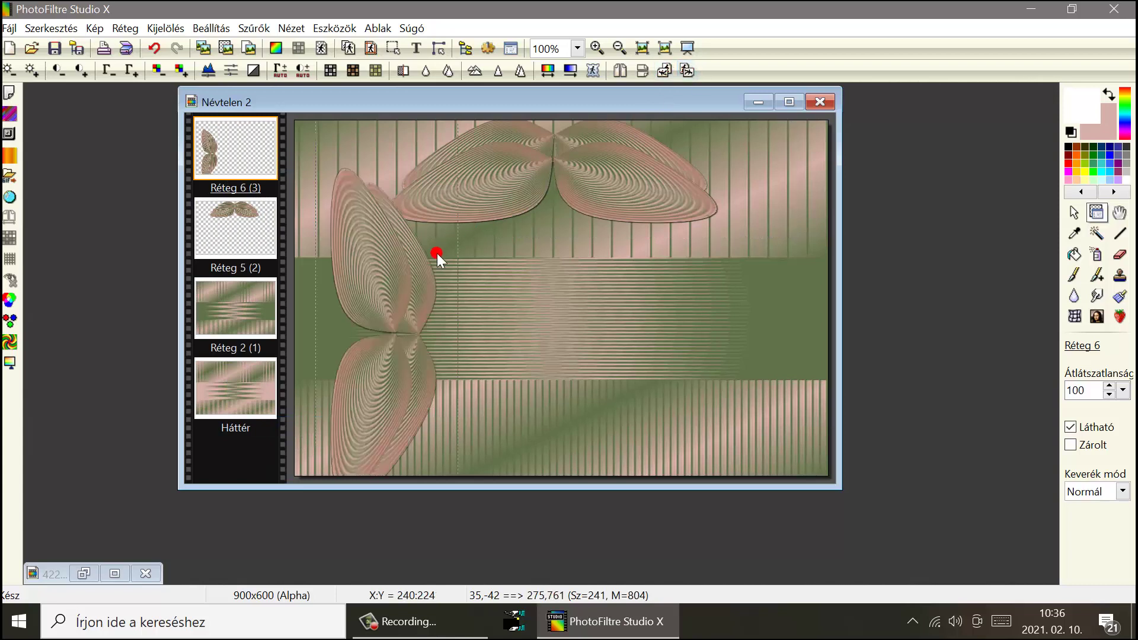
{"action": "left_click", "coordinate": [620, 70]}
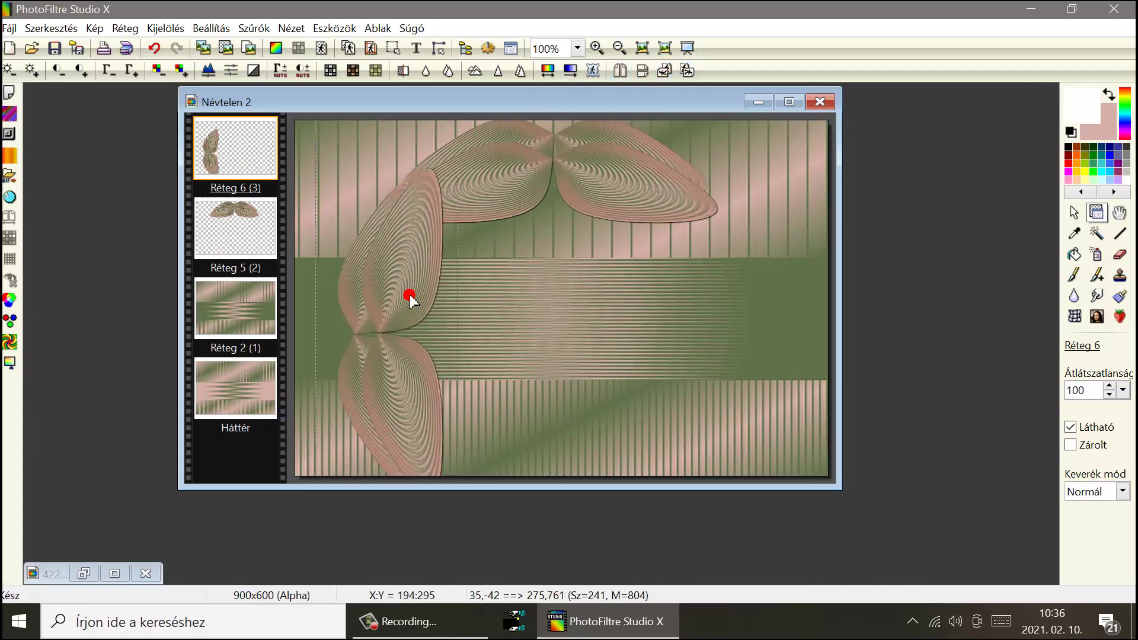
{"action": "mouse_move", "coordinate": [410, 297]}
{"action": "left_mouse_down"}
{"action": "mouse_move", "coordinate": [350, 260]}
{"action": "mouse_move", "coordinate": [366, 257]}
{"action": "mouse_move", "coordinate": [341, 266]}
{"action": "left_mouse_up"}
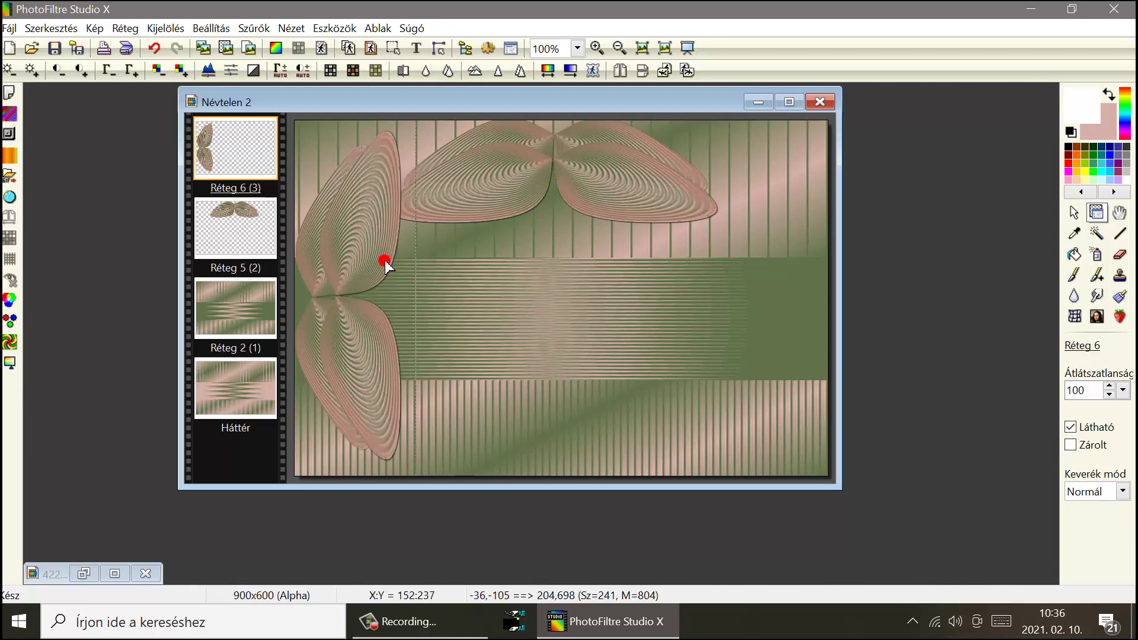
{"action": "left_click", "coordinate": [148, 51]}
{"action": "left_click", "coordinate": [148, 51]}
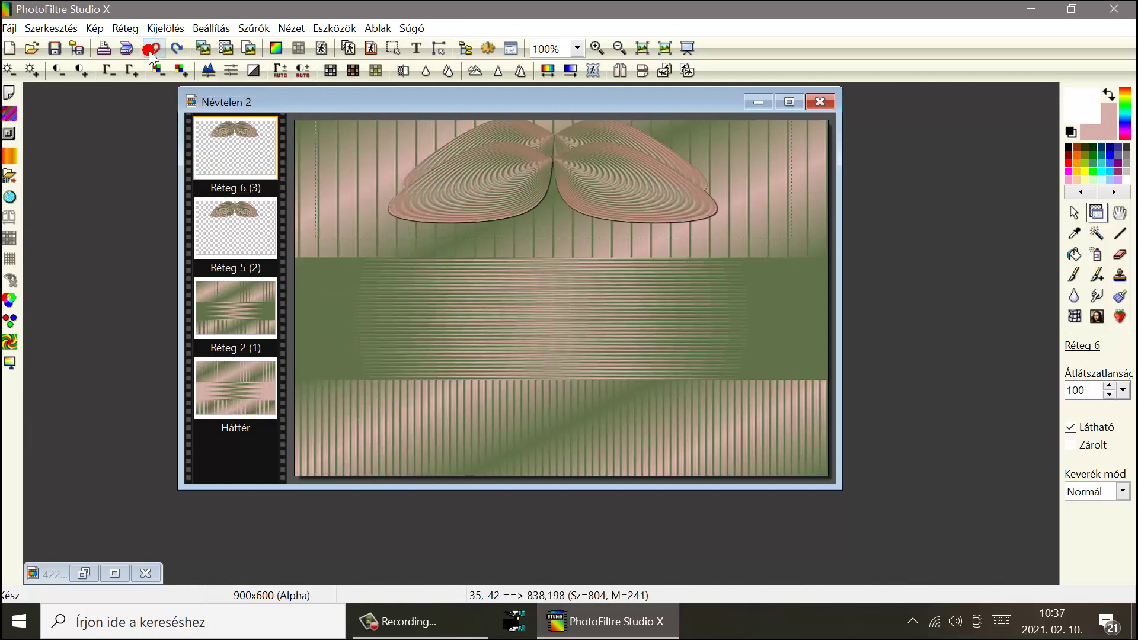
{"action": "right_click", "coordinate": [421, 160]}
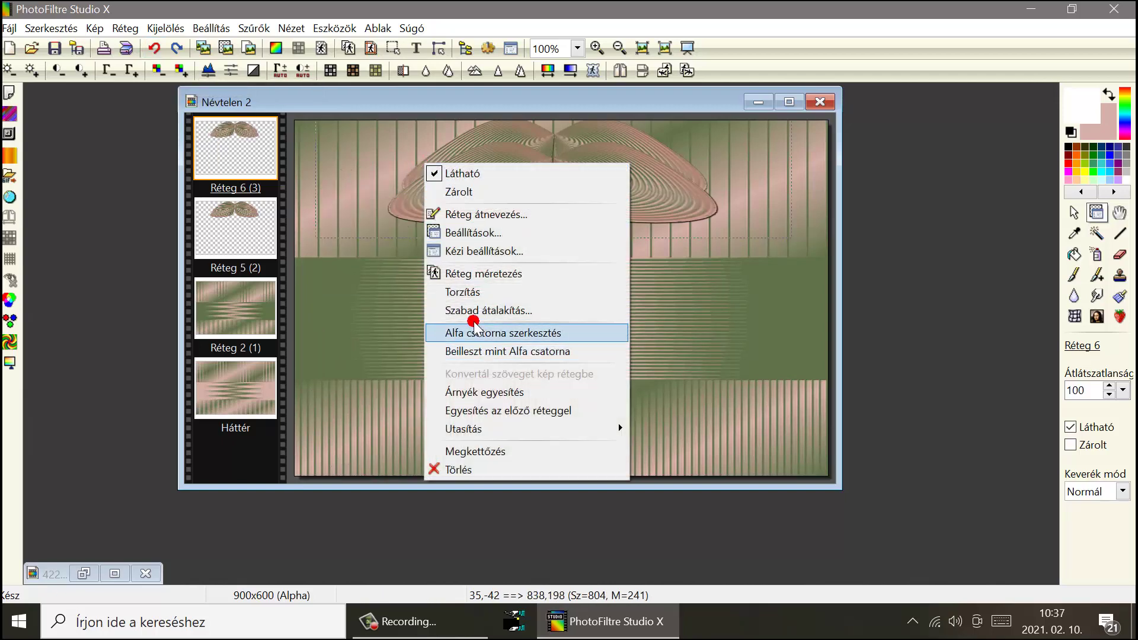
{"action": "left_click", "coordinate": [474, 274]}
{"action": "left_click_drag", "start_coordinate": [553, 242], "coordinate": [552, 233]}
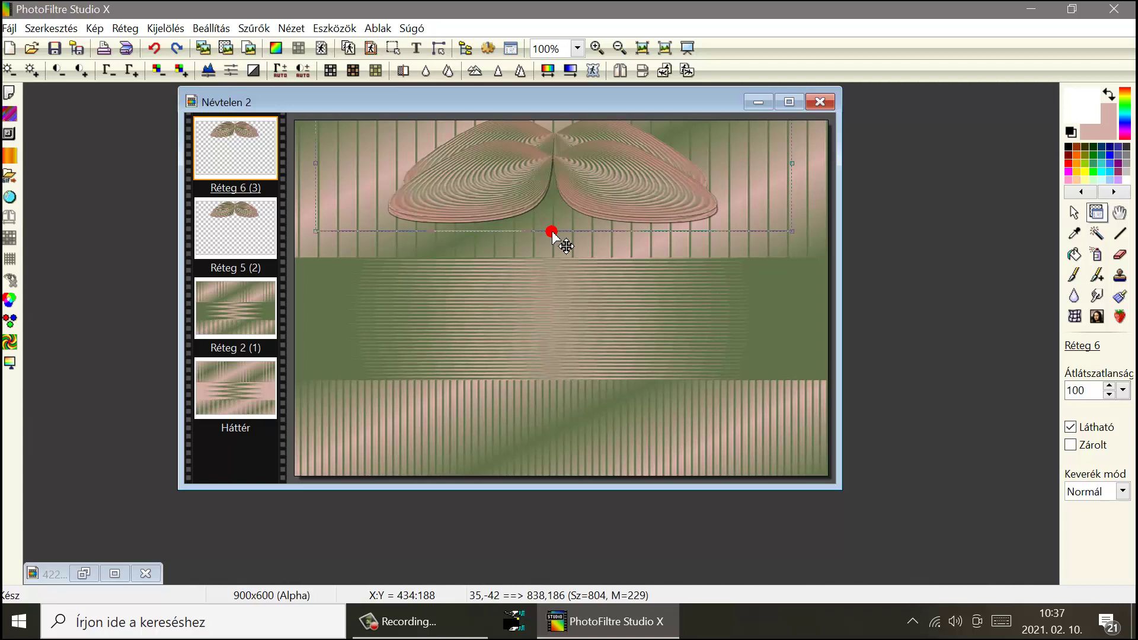
{"action": "left_click", "coordinate": [148, 46]}
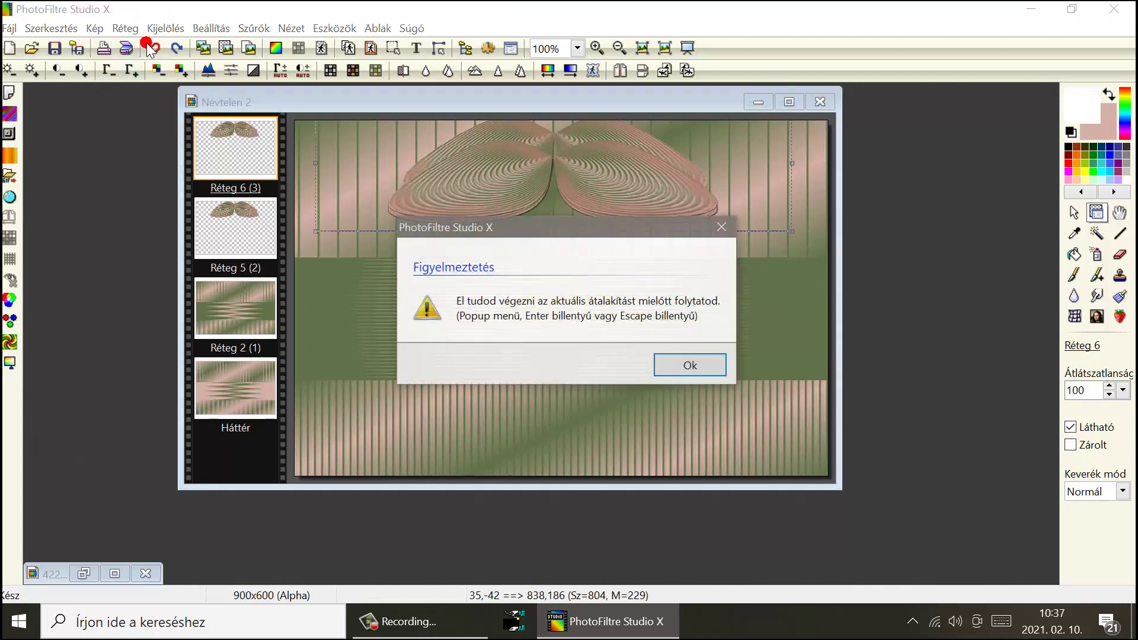
{"action": "left_click", "coordinate": [684, 377]}
{"action": "right_click", "coordinate": [617, 178]}
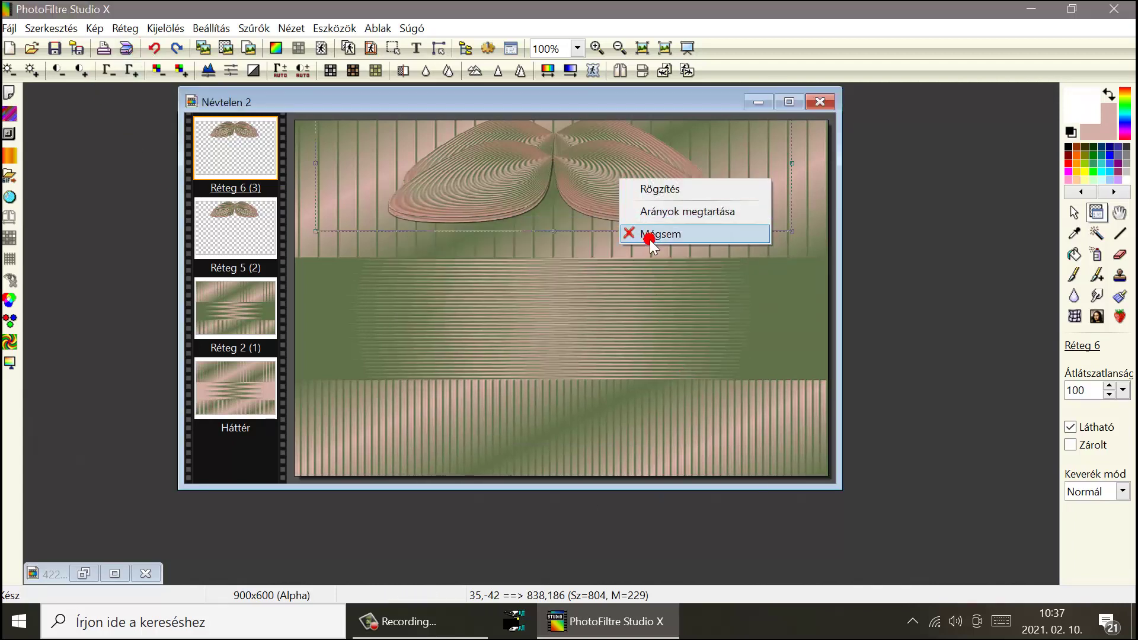
{"action": "left_click", "coordinate": [653, 241]}
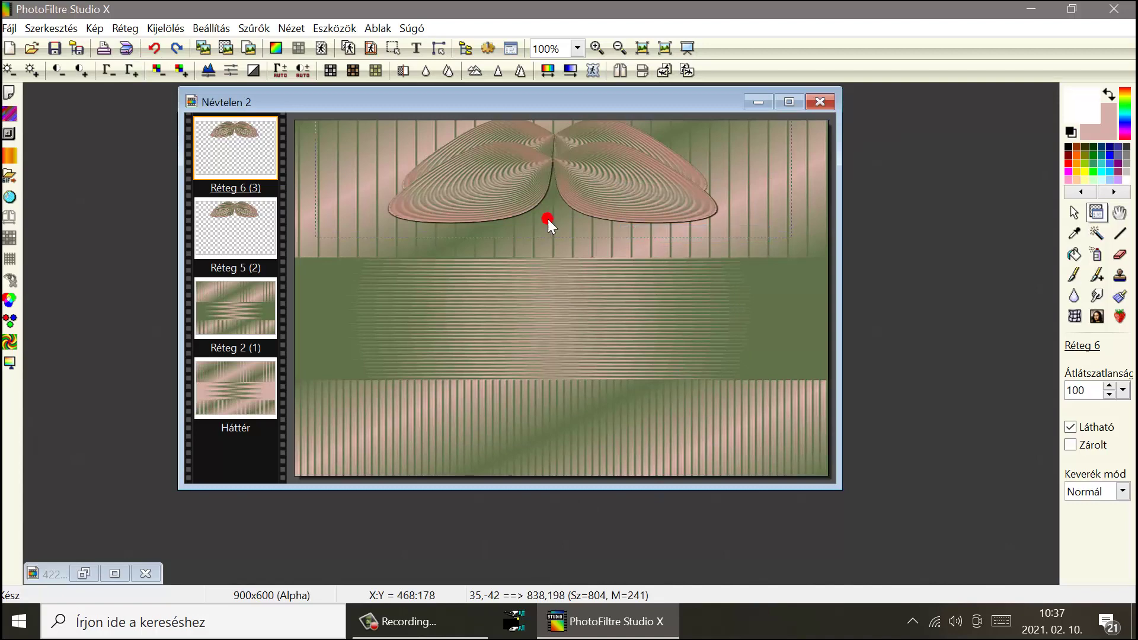
Merge the duplicated leaf layer into Réteg 5, reduce its height to about 236 px and fix the resize.
{"action": "right_click", "coordinate": [218, 170]}
{"action": "left_click", "coordinate": [299, 400]}
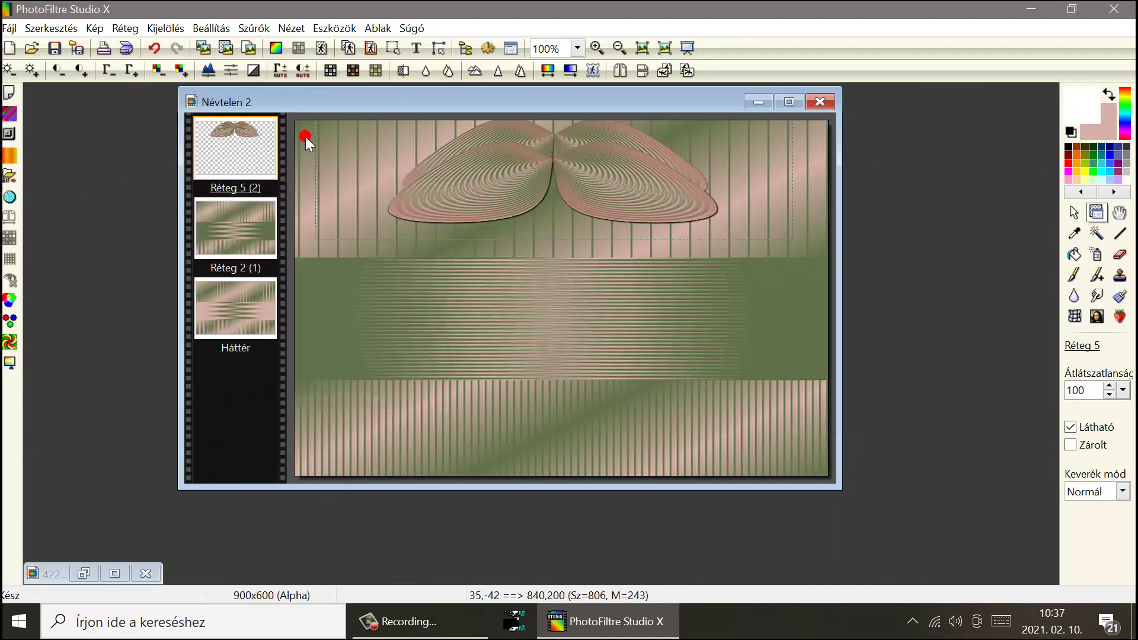
{"action": "right_click", "coordinate": [501, 190]}
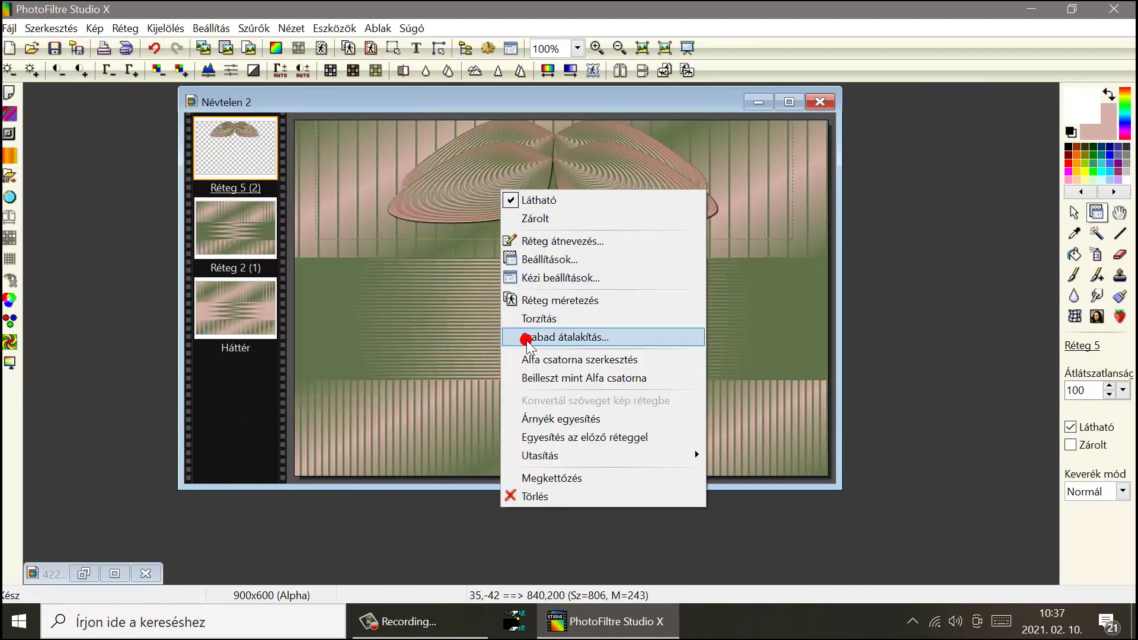
{"action": "left_click", "coordinate": [537, 301]}
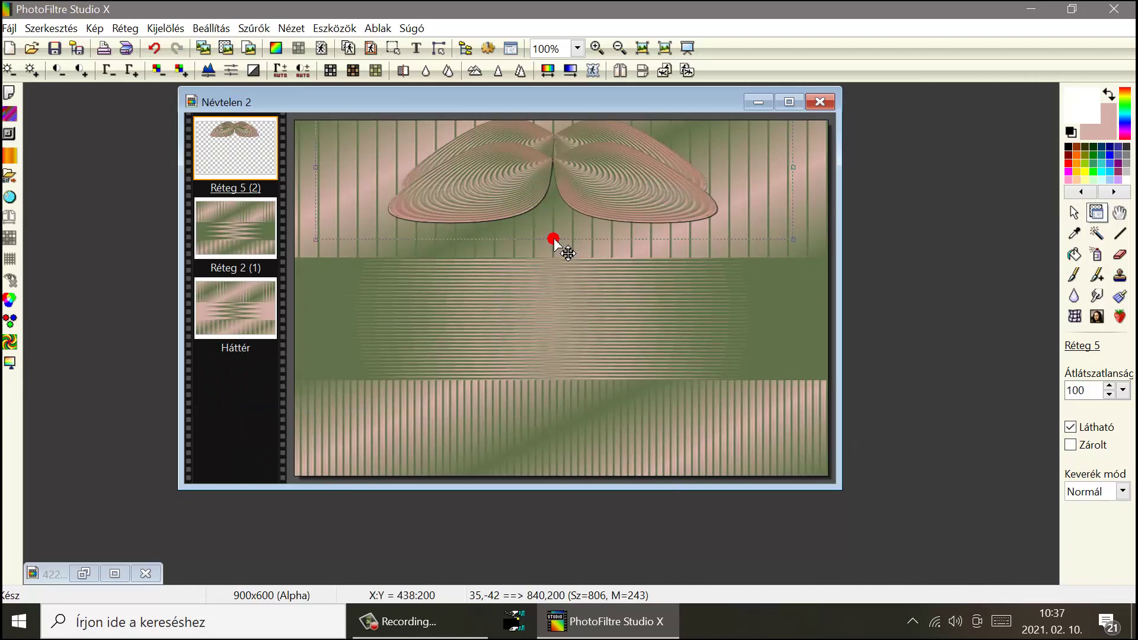
{"action": "left_click_drag", "start_coordinate": [579, 180], "coordinate": [575, 184]}
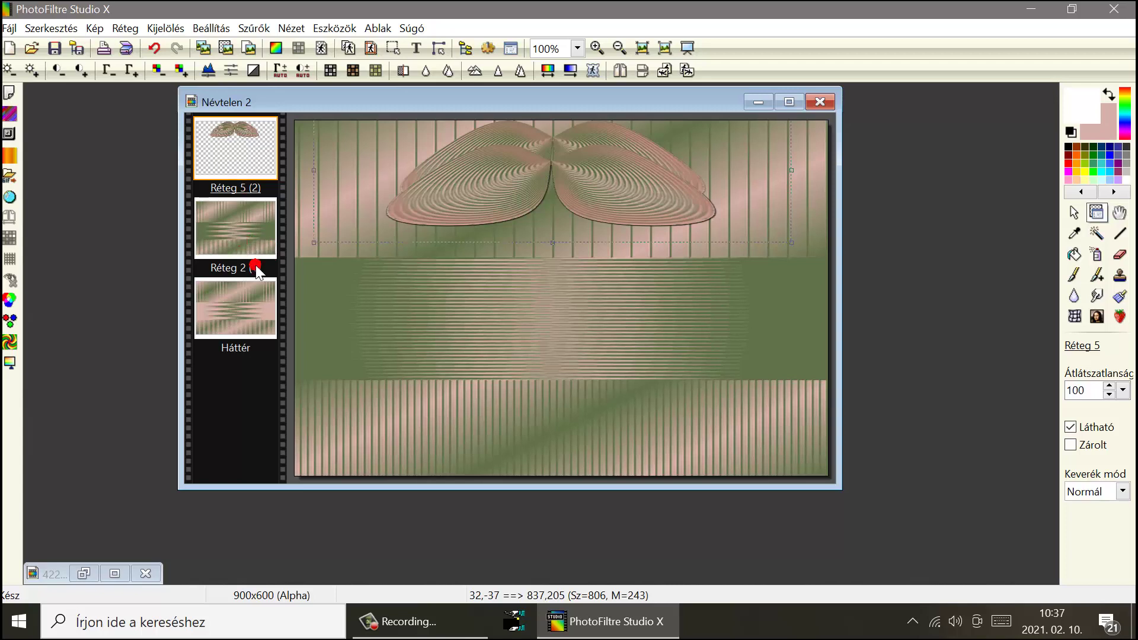
{"action": "left_click_drag", "start_coordinate": [552, 242], "coordinate": [551, 237]}
{"action": "left_click", "coordinate": [218, 153]}
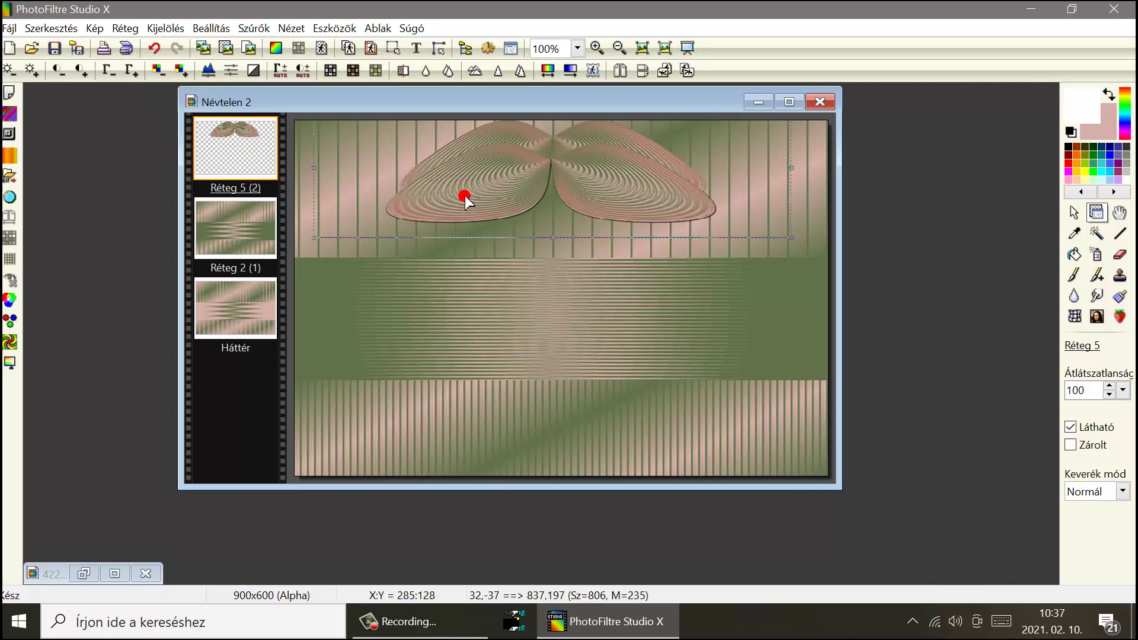
{"action": "right_click", "coordinate": [466, 198]}
{"action": "left_click", "coordinate": [490, 211]}
Duplicate Réteg 5, rotate the copy 90° clockwise and place it along the image's right edge at about 699,-125.
{"action": "right_click", "coordinate": [229, 148]}
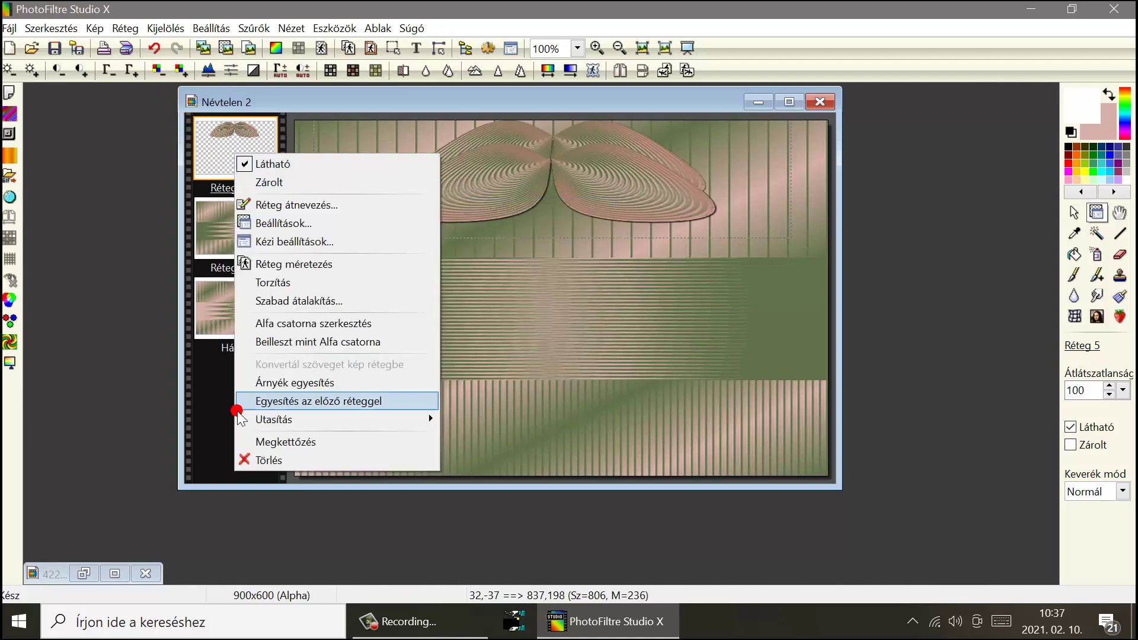
{"action": "left_click", "coordinate": [260, 444]}
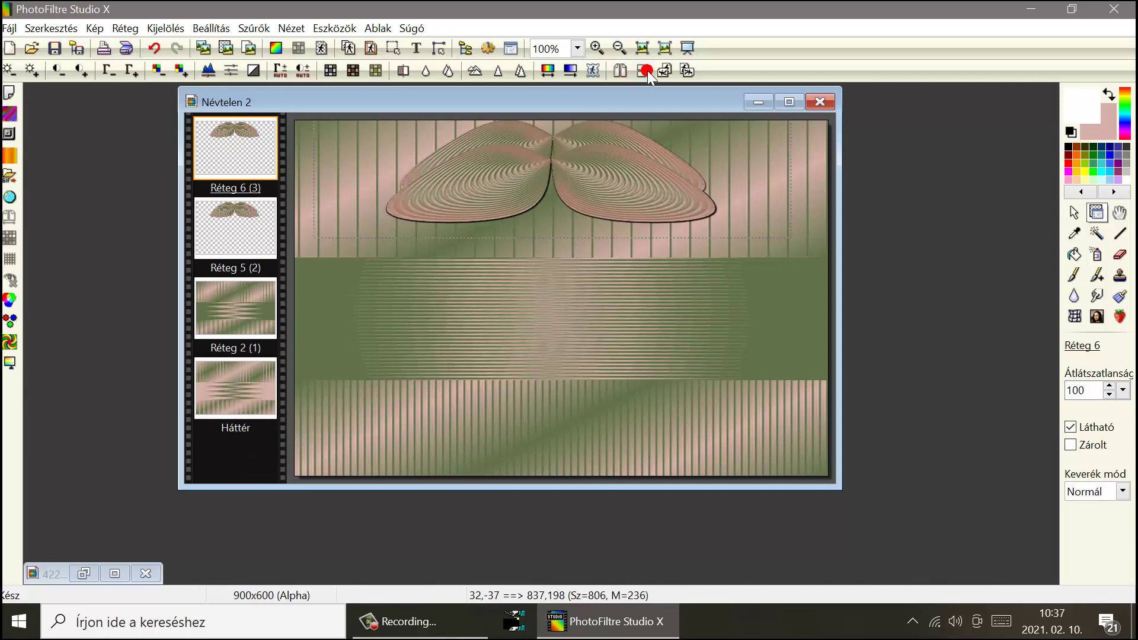
{"action": "left_click", "coordinate": [686, 71]}
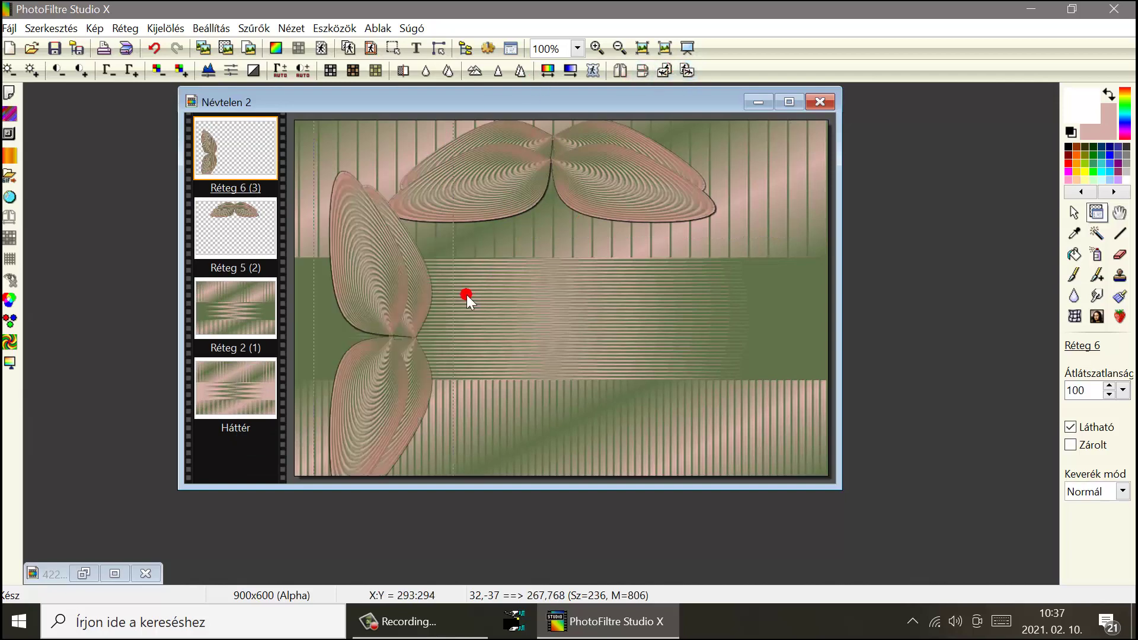
{"action": "left_click_drag", "start_coordinate": [407, 313], "coordinate": [791, 253]}
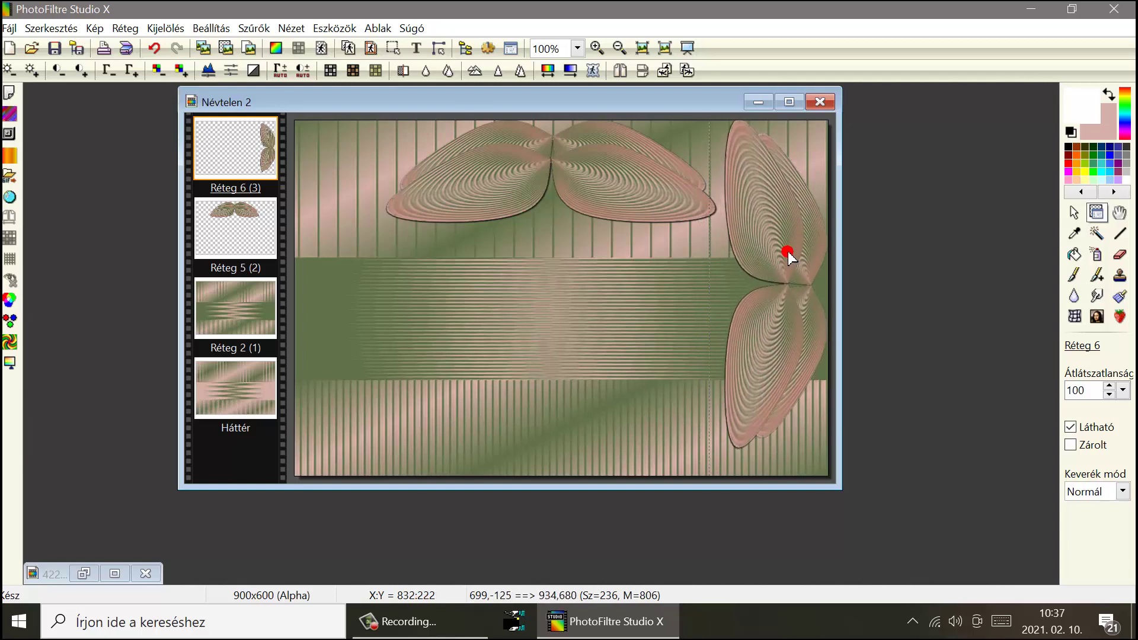
Resize the vertical Réteg 6 ornament to a height of about 873 px and fix the resize.
{"action": "right_click", "coordinate": [746, 209]}
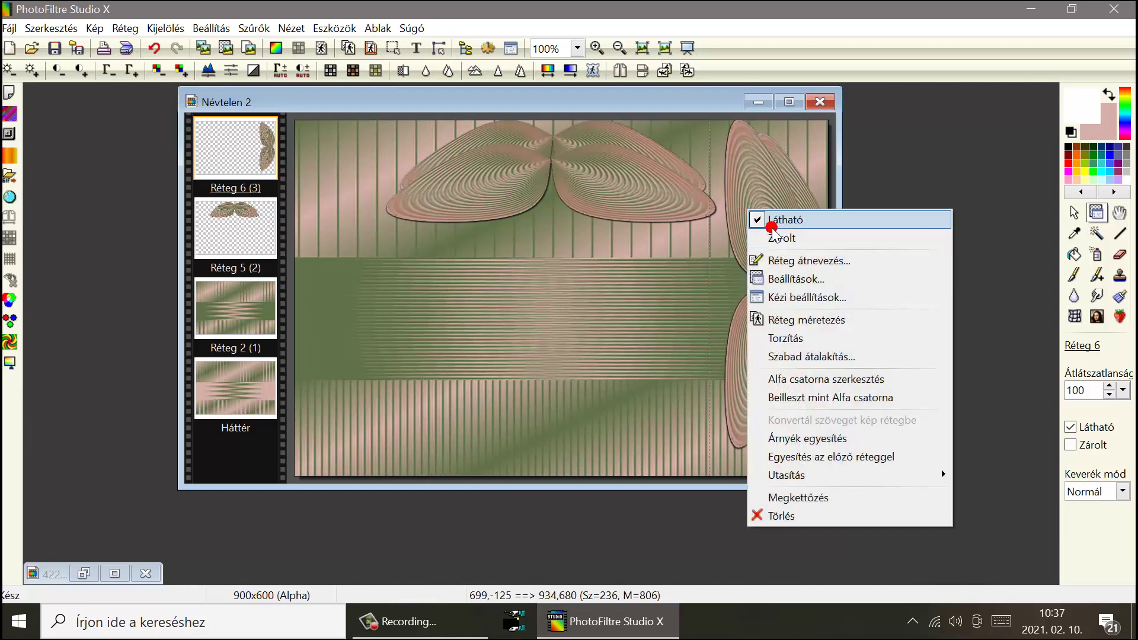
{"action": "left_click", "coordinate": [782, 323]}
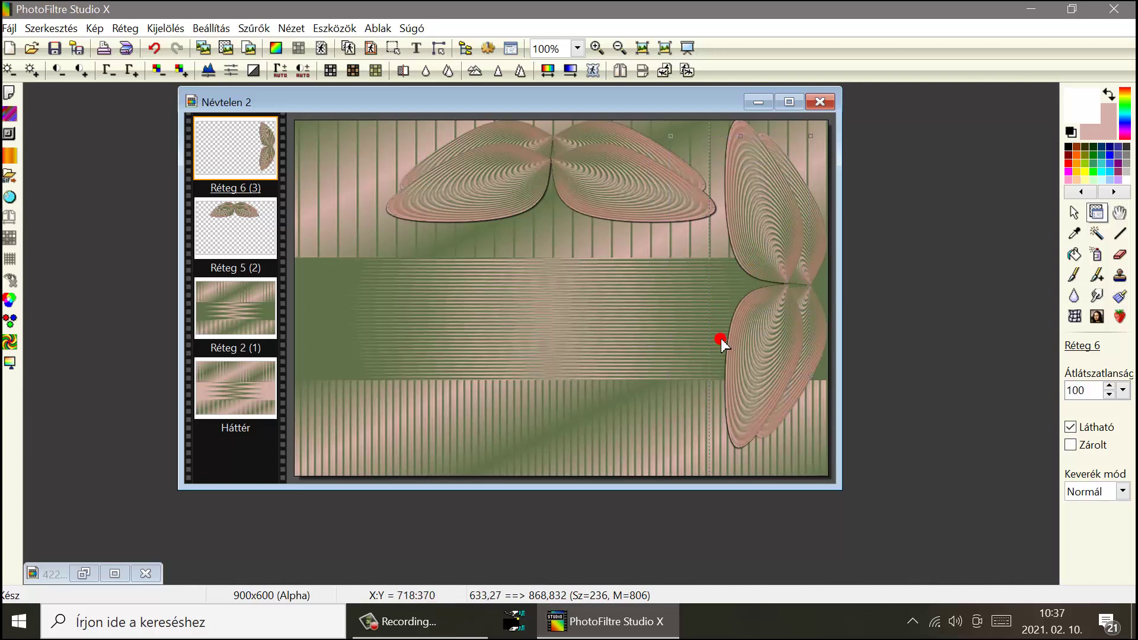
{"action": "key", "text": "ctrl+z"}
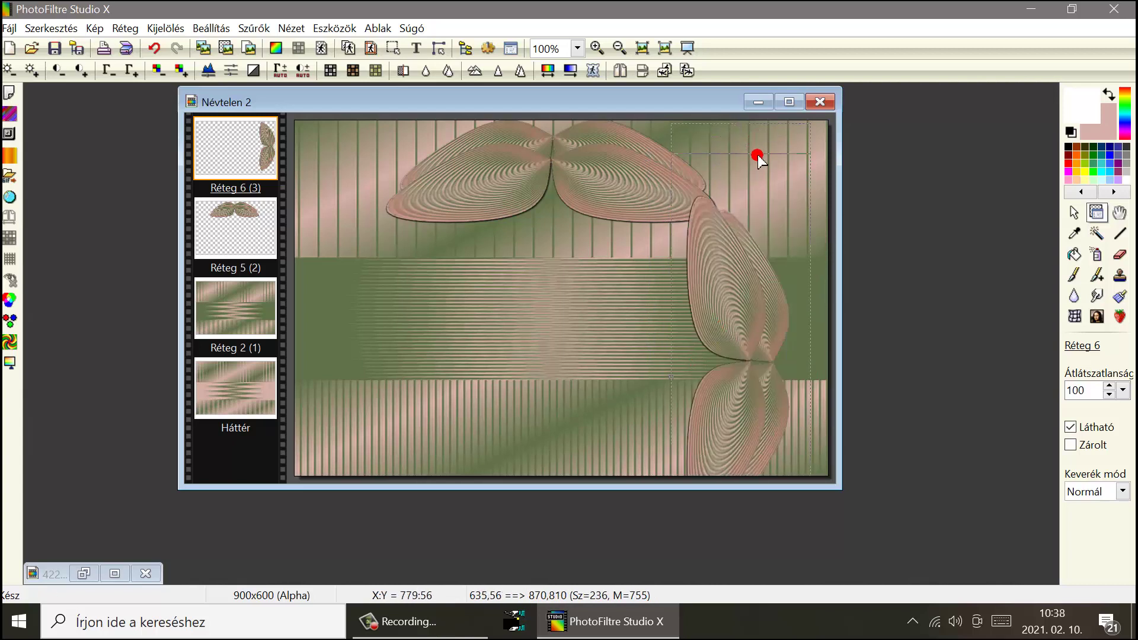
{"action": "key", "text": "ctrl+z"}
{"action": "left_click_drag", "start_coordinate": [718, 345], "coordinate": [721, 396]}
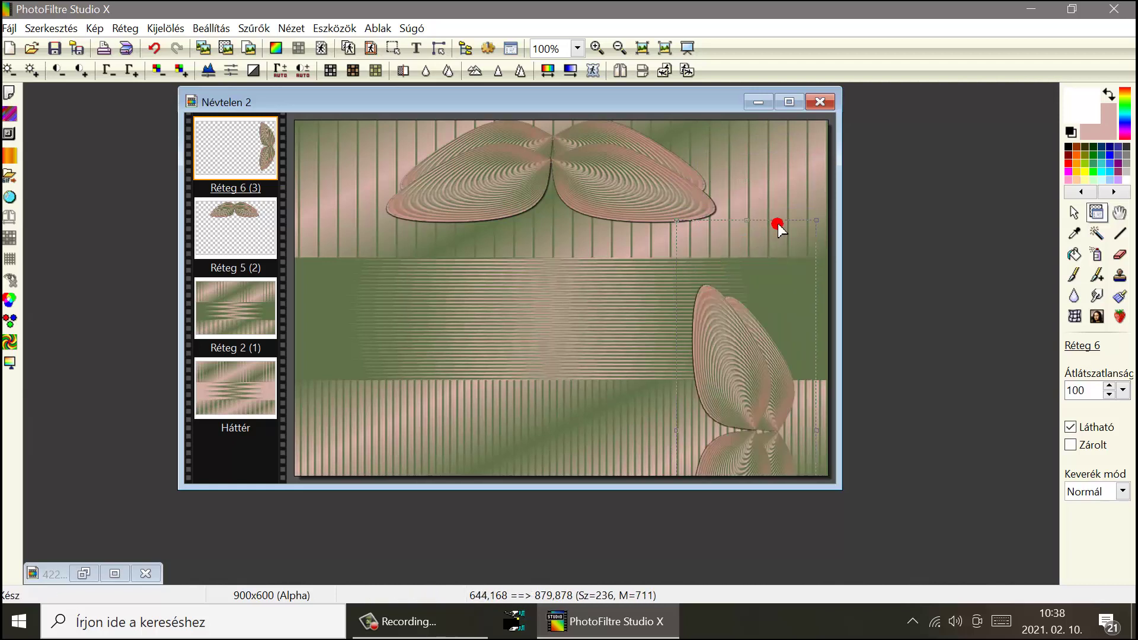
{"action": "left_click_drag", "start_coordinate": [748, 226], "coordinate": [735, 125]}
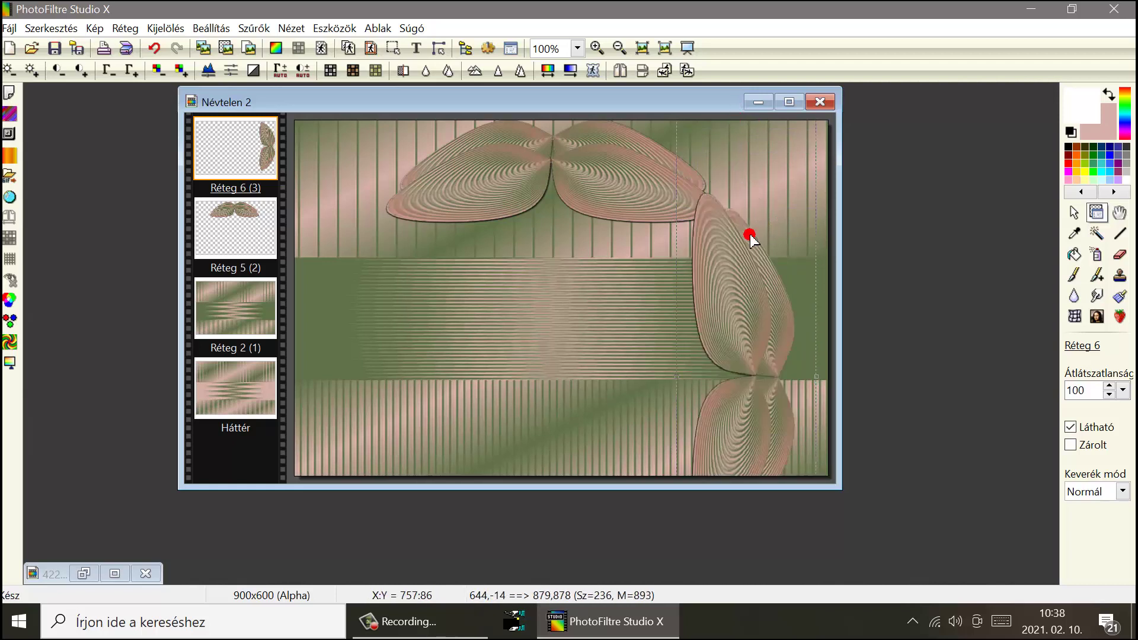
{"action": "left_click_drag", "start_coordinate": [746, 353], "coordinate": [774, 383]}
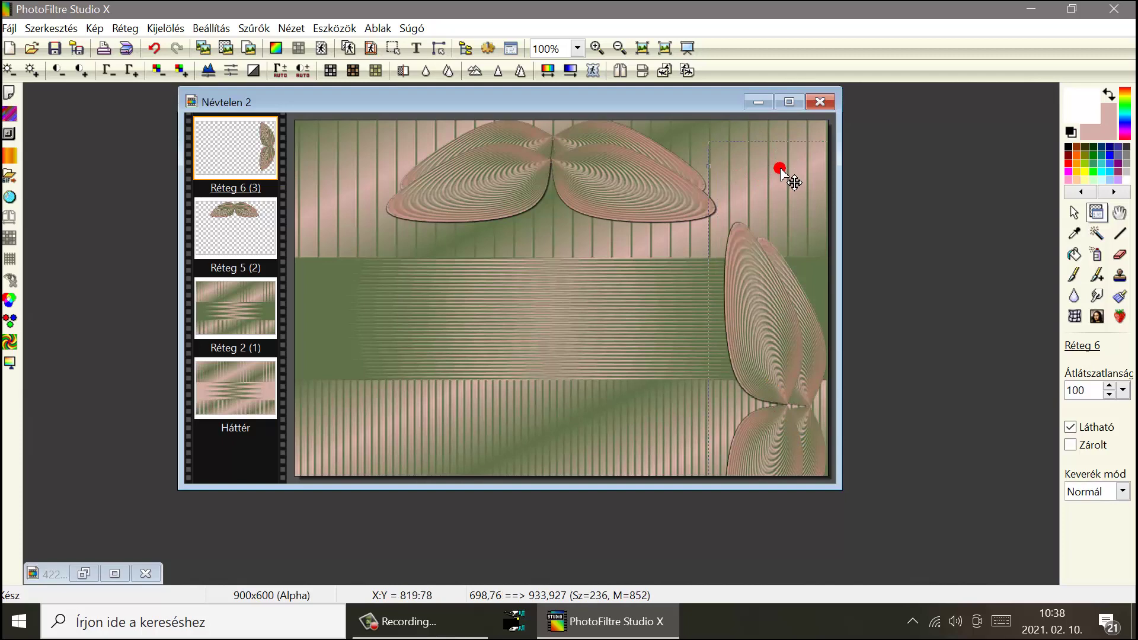
{"action": "mouse_move", "coordinate": [782, 173]}
{"action": "left_mouse_down"}
{"action": "mouse_move", "coordinate": [783, 320]}
{"action": "mouse_move", "coordinate": [767, 279]}
{"action": "mouse_move", "coordinate": [770, 230]}
{"action": "mouse_move", "coordinate": [780, 249]}
{"action": "mouse_move", "coordinate": [771, 318]}
{"action": "mouse_move", "coordinate": [756, 143]}
{"action": "mouse_move", "coordinate": [772, 144]}
{"action": "mouse_move", "coordinate": [770, 128]}
{"action": "mouse_move", "coordinate": [772, 170]}
{"action": "left_mouse_up"}
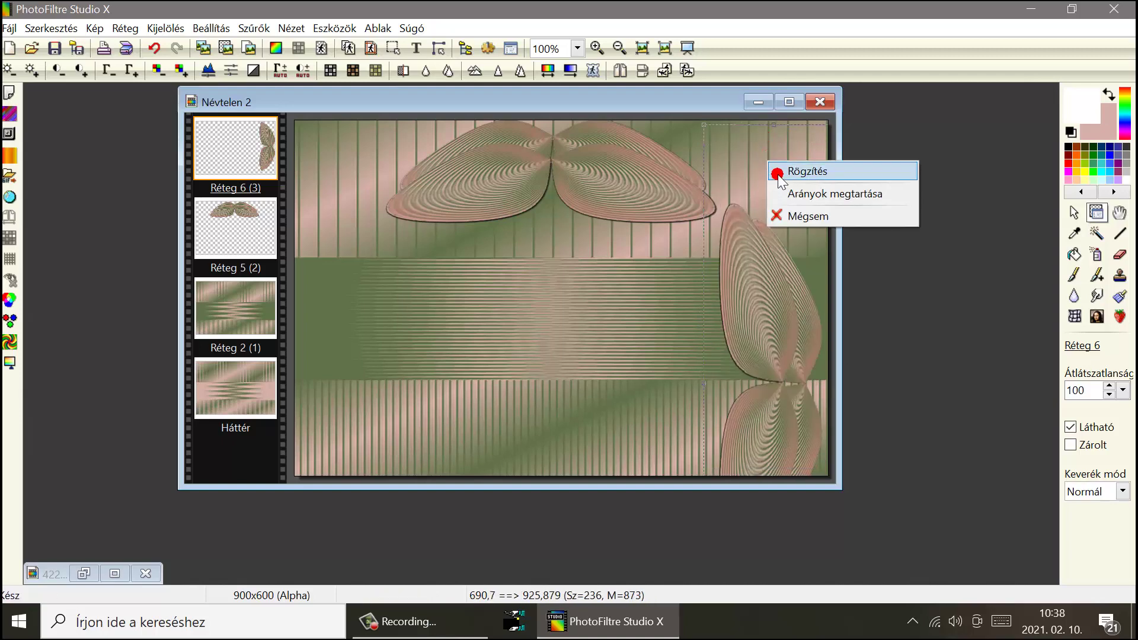
{"action": "left_click", "coordinate": [780, 170]}
Position the enlarged Réteg 6 ornament along the image's right edge at about 698,-133.
{"action": "left_click_drag", "start_coordinate": [751, 277], "coordinate": [756, 228]}
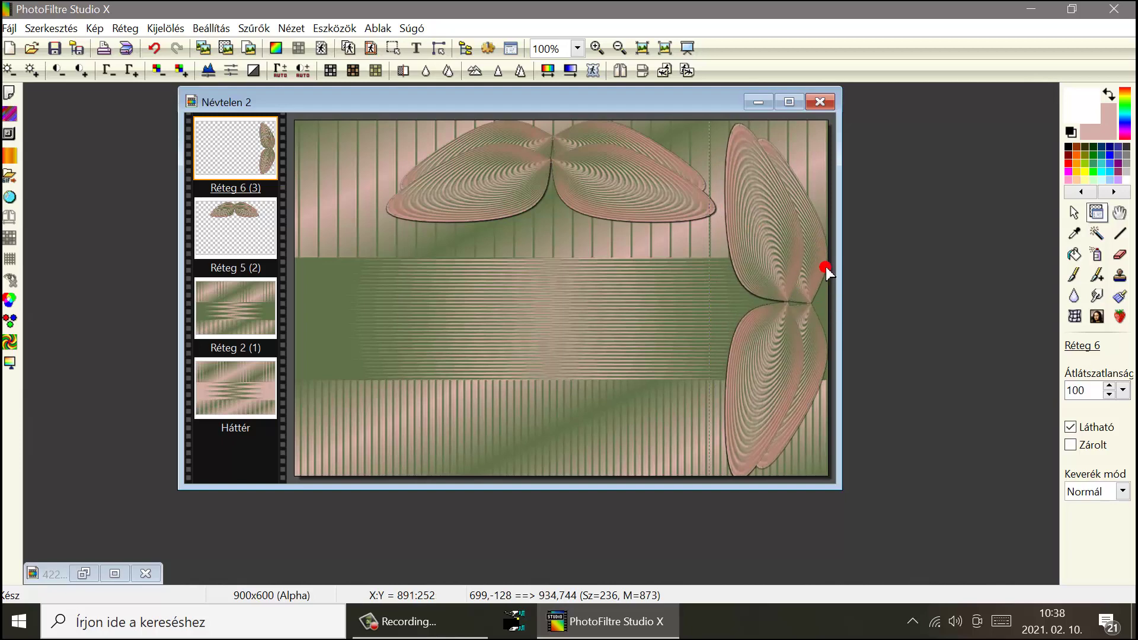
{"action": "key", "text": "Up"}
{"action": "key", "text": "Up"}
{"action": "key", "text": "Up"}
{"action": "key", "text": "Up"}
{"action": "key", "text": "Up"}
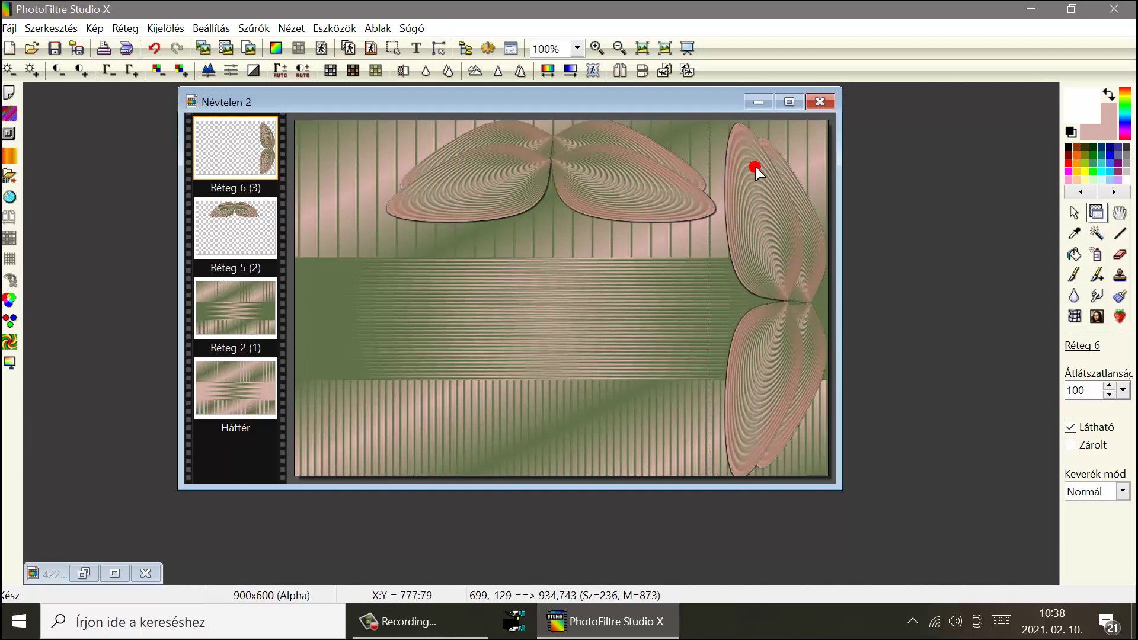
{"action": "key", "text": "Left"}
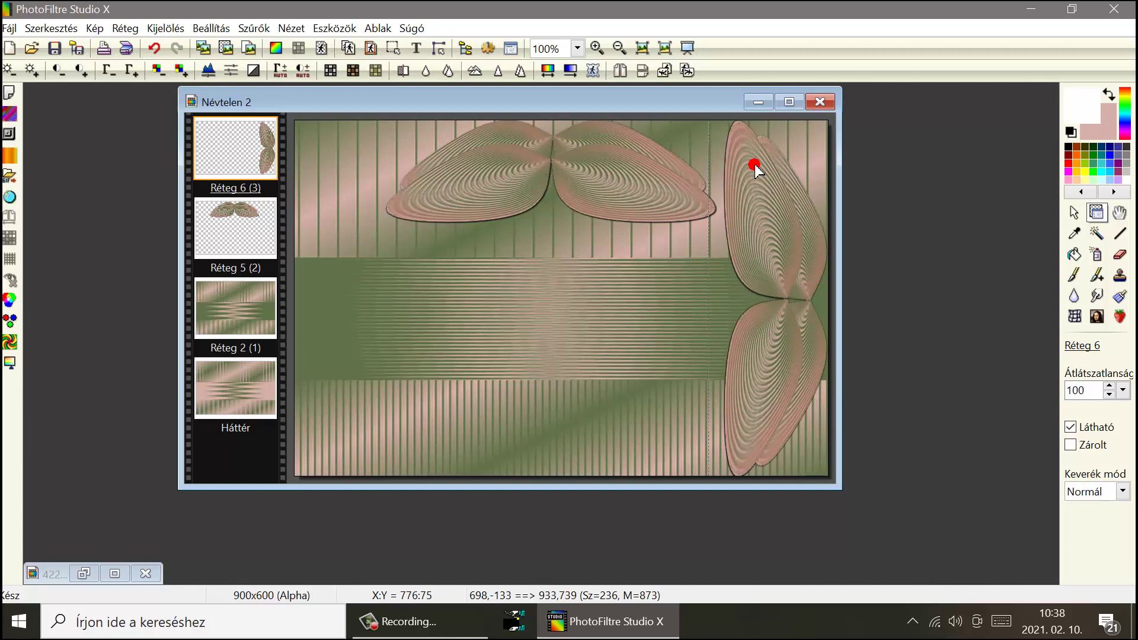
Reduce Réteg 6 to about 856 px high, fix the resize and place it beside the right edge at about 683,-126.
{"action": "left_click_drag", "start_coordinate": [755, 164], "coordinate": [757, 197]}
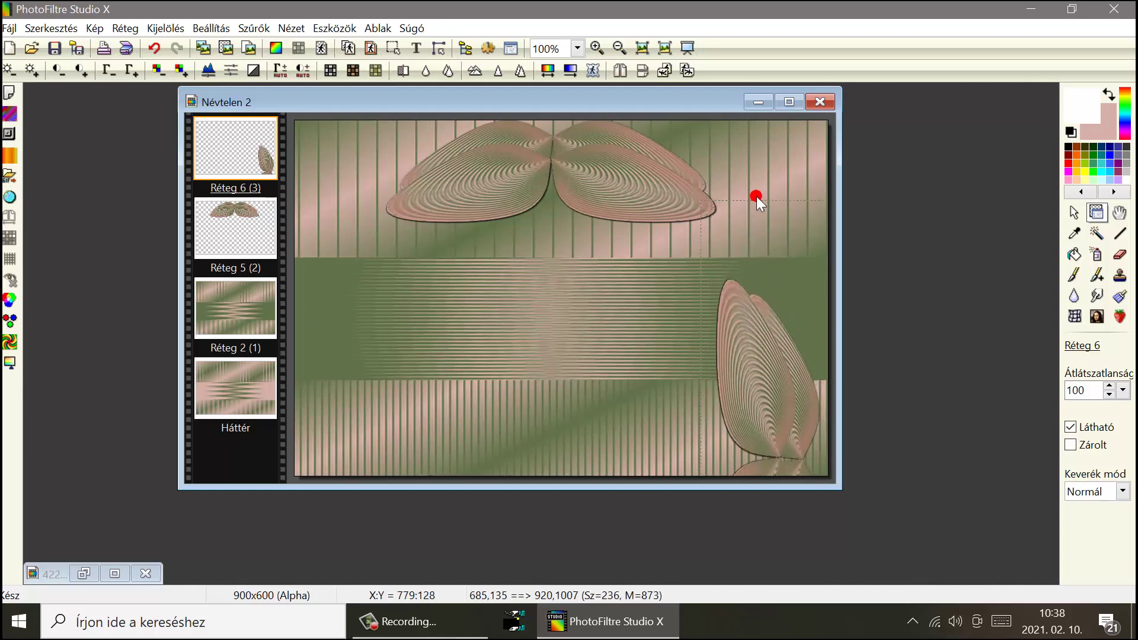
{"action": "right_click", "coordinate": [738, 343]}
{"action": "left_click", "coordinate": [767, 130]}
{"action": "mouse_move", "coordinate": [773, 200]}
{"action": "left_mouse_down"}
{"action": "mouse_move", "coordinate": [764, 205]}
{"action": "mouse_move", "coordinate": [773, 199]}
{"action": "mouse_move", "coordinate": [774, 212]}
{"action": "left_mouse_up"}
{"action": "right_click", "coordinate": [738, 362]}
{"action": "left_click", "coordinate": [748, 367]}
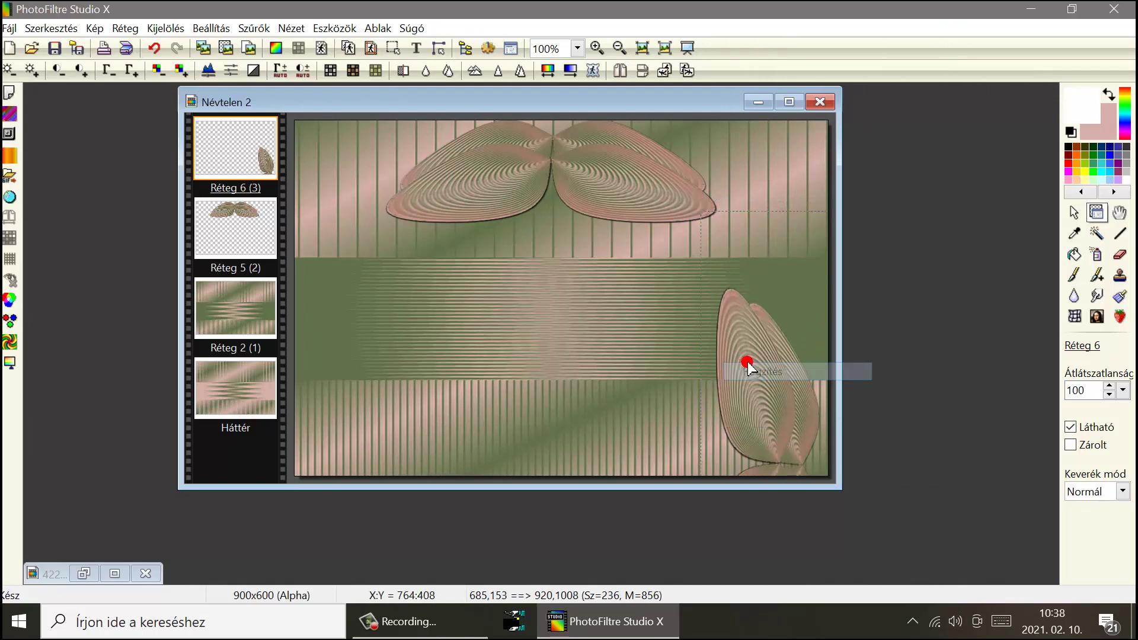
{"action": "left_click_drag", "start_coordinate": [748, 367], "coordinate": [751, 249]}
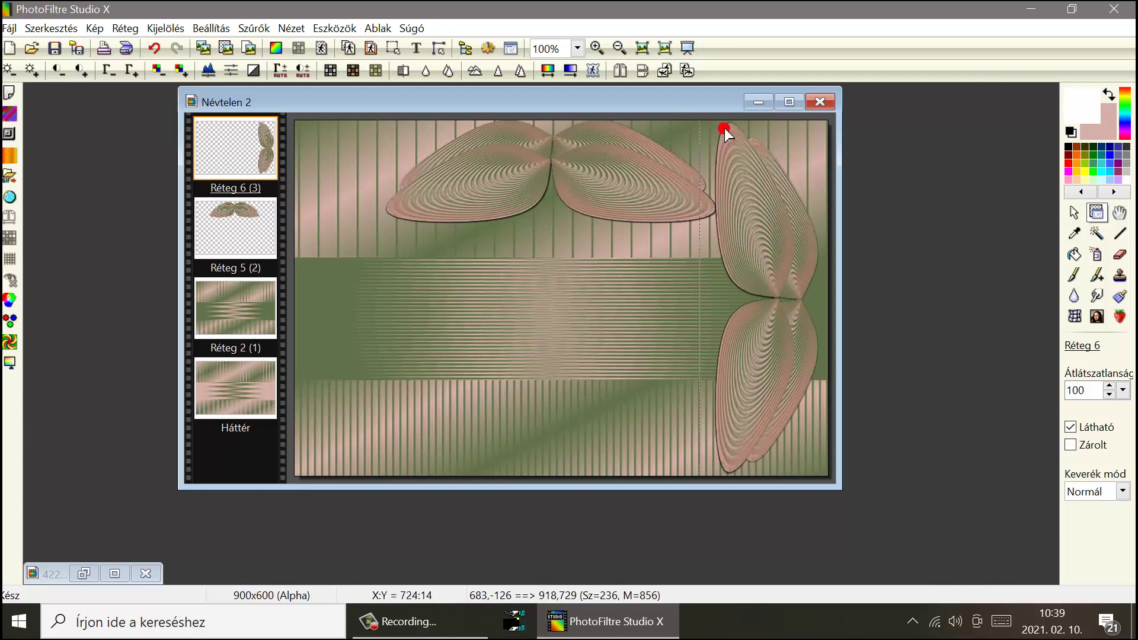
Duplicate Réteg 6, flip the copy horizontally and place it along the image's left edge at about -57,-124.
{"action": "right_click", "coordinate": [245, 158]}
{"action": "left_click", "coordinate": [299, 448]}
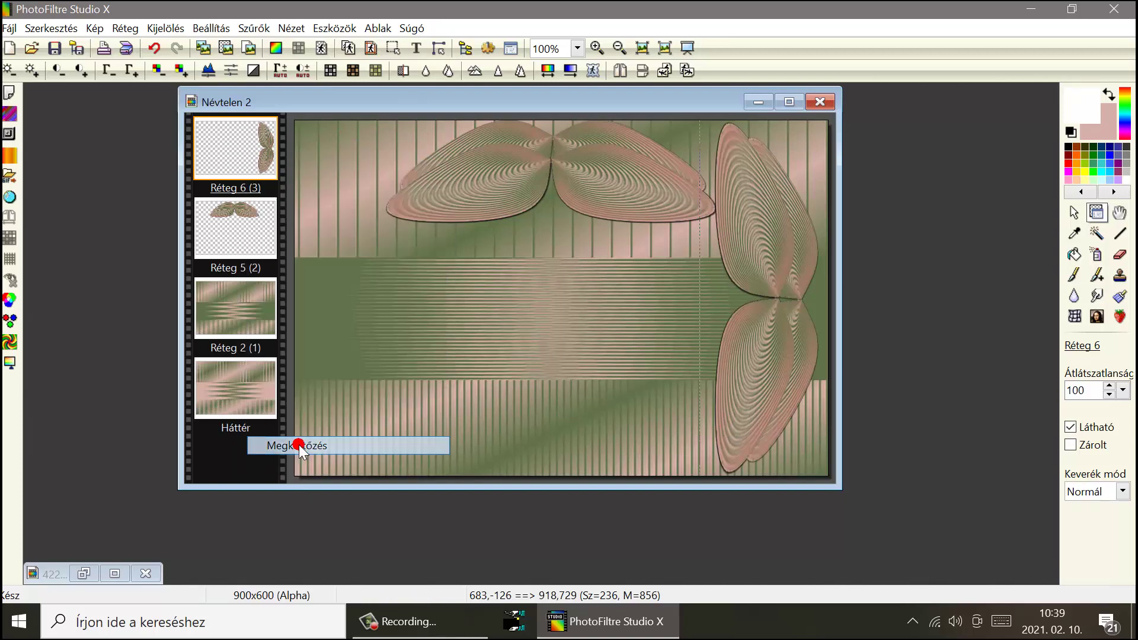
{"action": "left_click", "coordinate": [619, 70]}
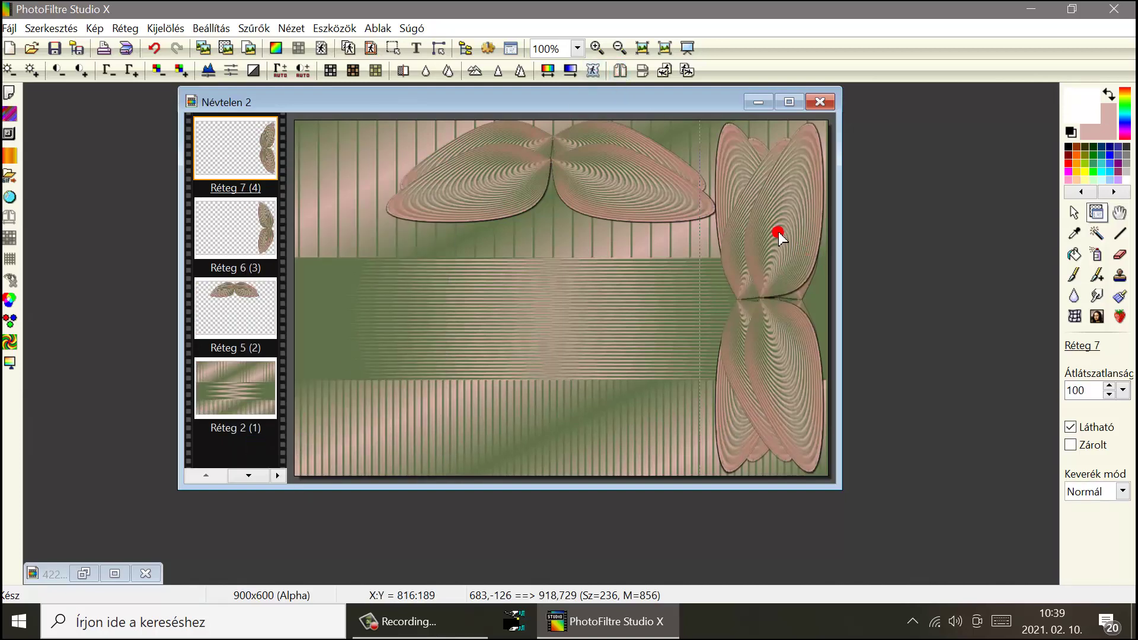
{"action": "left_click_drag", "start_coordinate": [778, 233], "coordinate": [343, 233]}
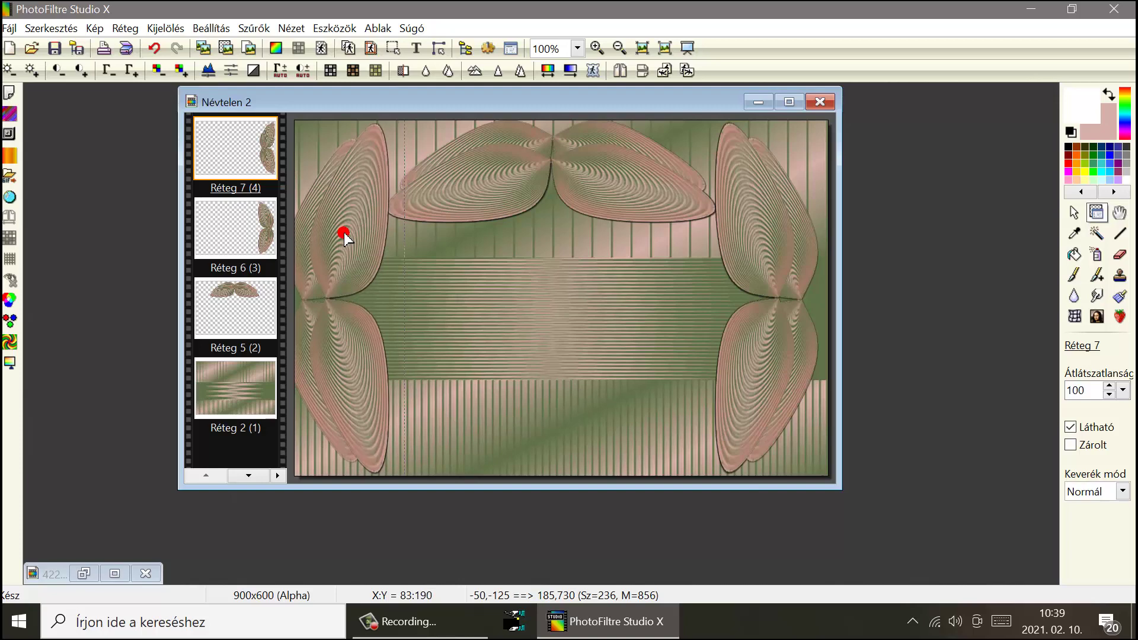
{"action": "left_click_drag", "start_coordinate": [344, 233], "coordinate": [340, 233]}
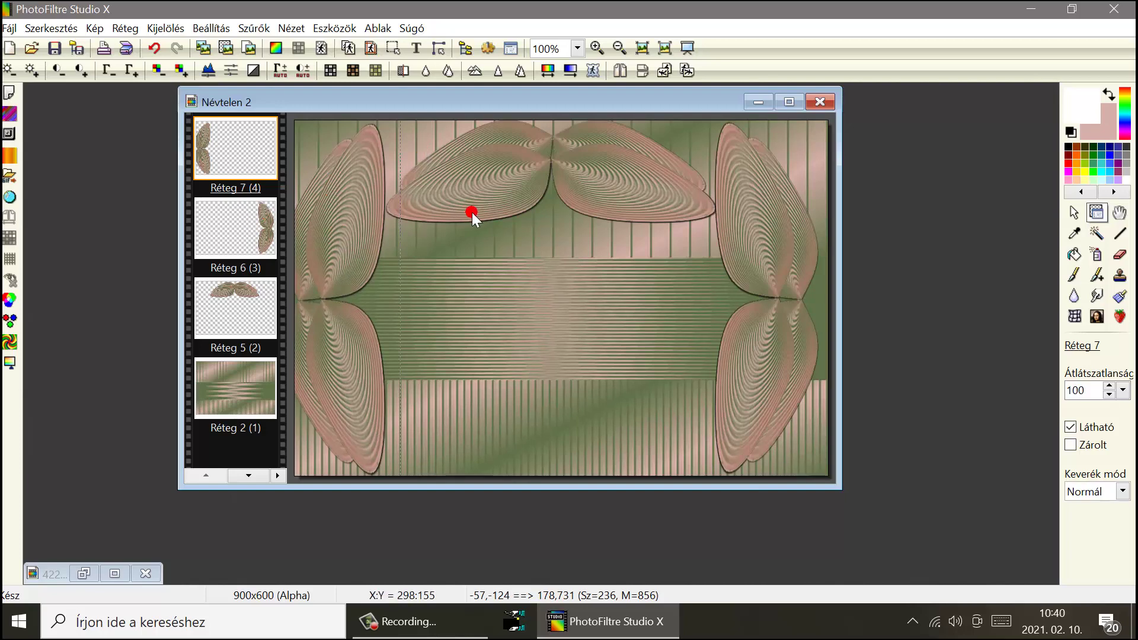
Nudge the top Réteg 5 ornament to about 33,-38 and compare the layout with the reference 422.png.
{"action": "mouse_move", "coordinate": [498, 193]}
{"action": "left_mouse_down"}
{"action": "mouse_move", "coordinate": [486, 190]}
{"action": "mouse_move", "coordinate": [498, 194]}
{"action": "left_mouse_up"}
{"action": "left_click", "coordinate": [214, 497]}
{"action": "left_click", "coordinate": [82, 573]}
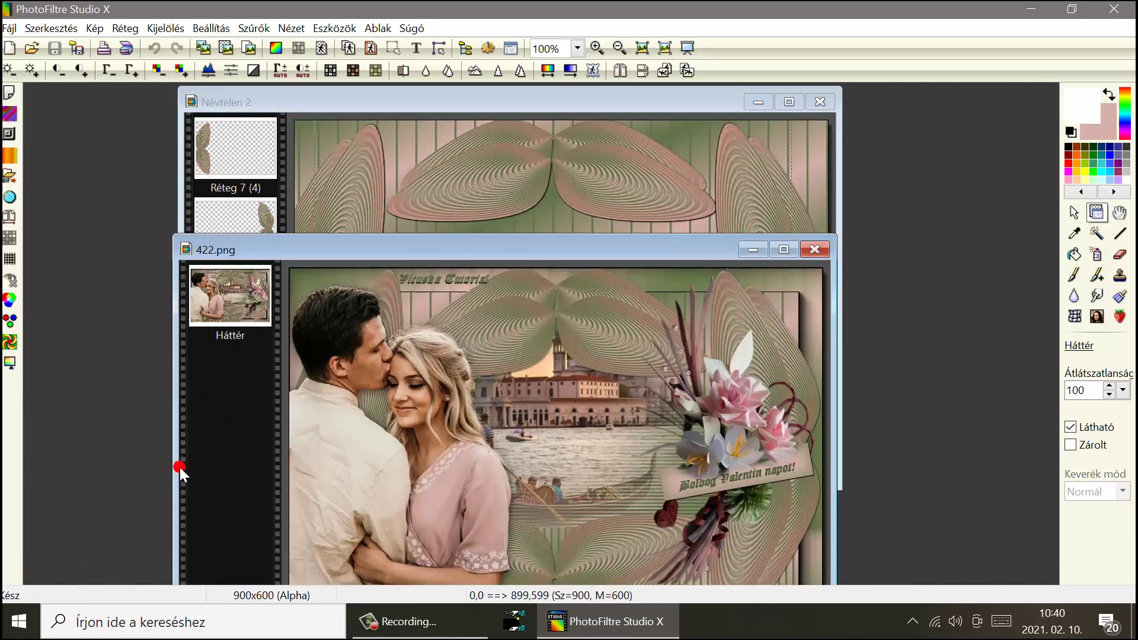
{"action": "left_click", "coordinate": [762, 255]}
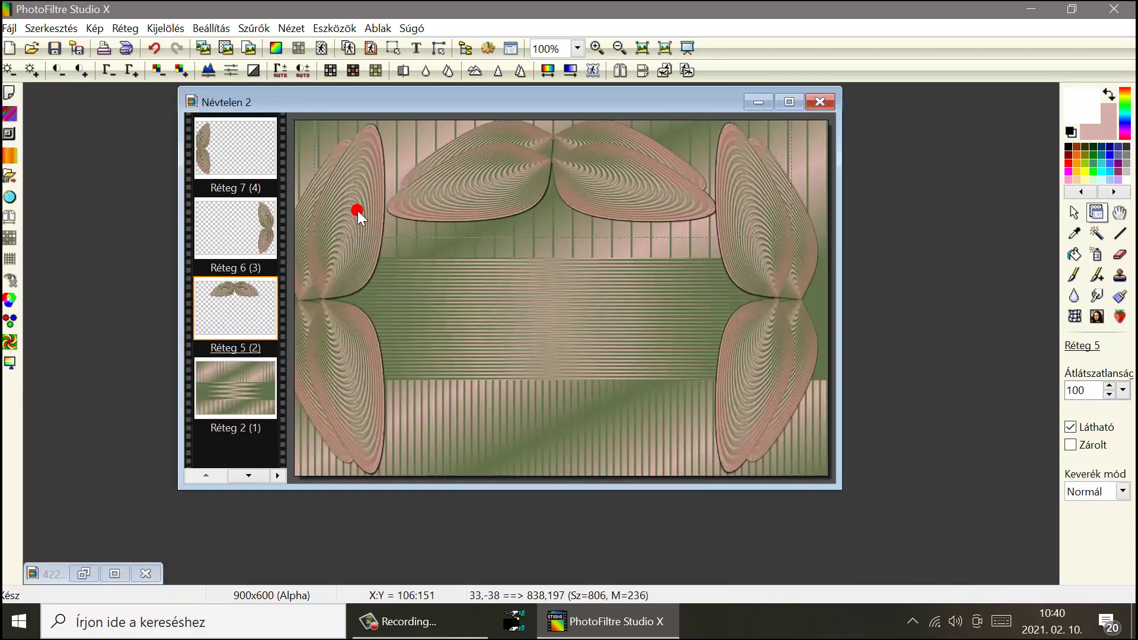
Duplicate Réteg 5, flip the copy vertically and place it along the image's bottom edge at about 30,399.
{"action": "right_click", "coordinate": [244, 285]}
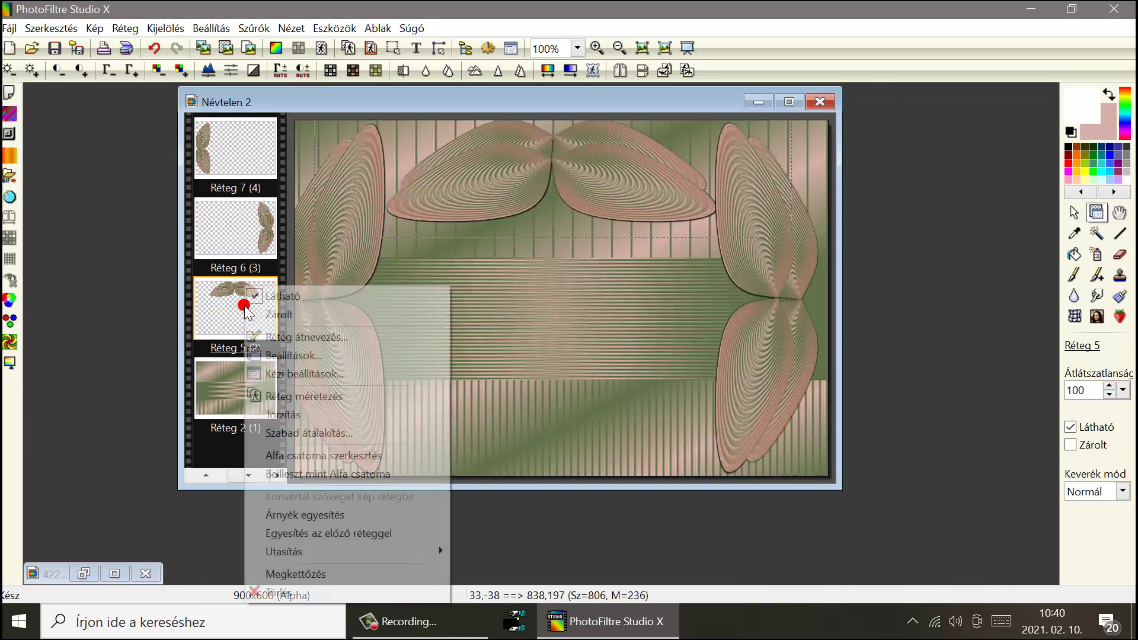
{"action": "left_click", "coordinate": [325, 574]}
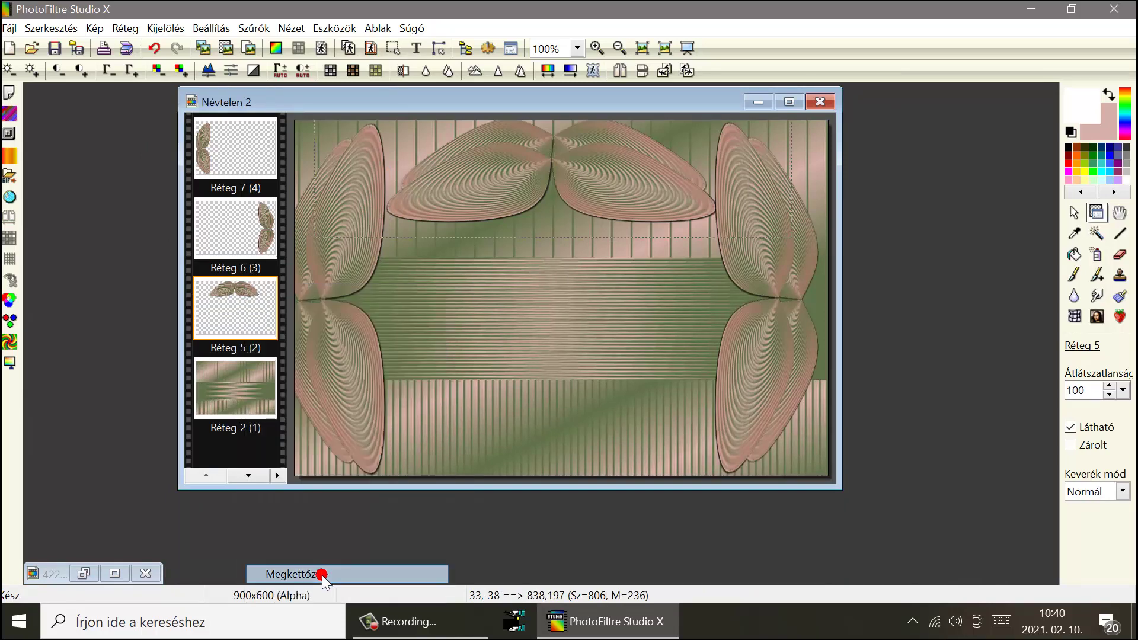
{"action": "left_click", "coordinate": [642, 71]}
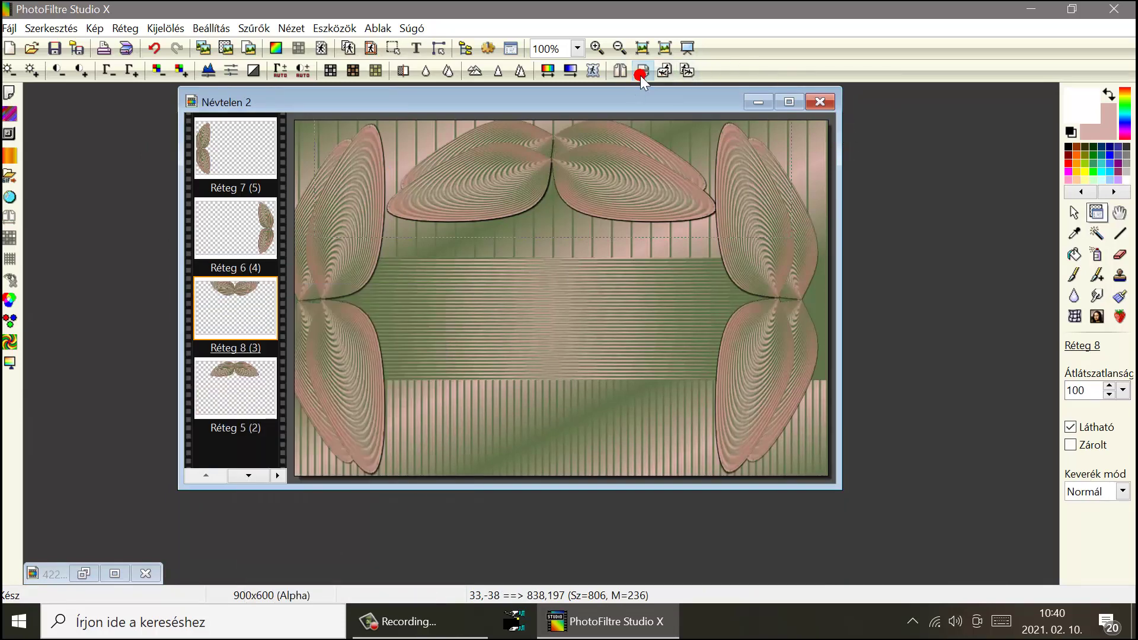
{"action": "left_click_drag", "start_coordinate": [609, 148], "coordinate": [605, 406]}
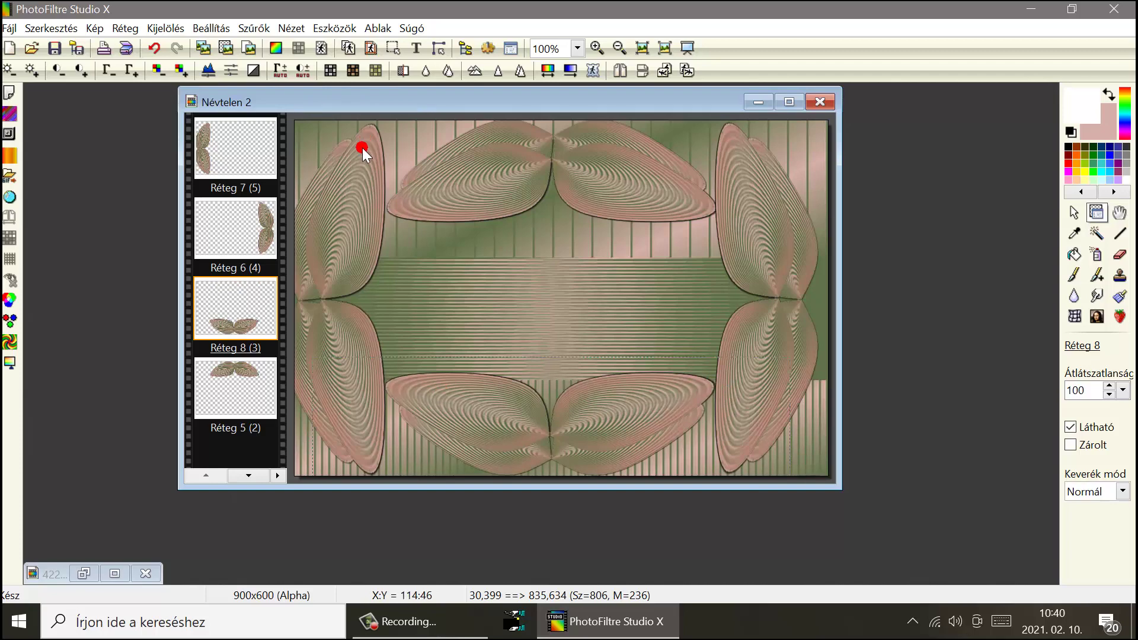
Merge the left ornament Réteg 7 into Réteg 6, and merge that result into the bottom ornament Réteg 8.
{"action": "right_click", "coordinate": [237, 140]}
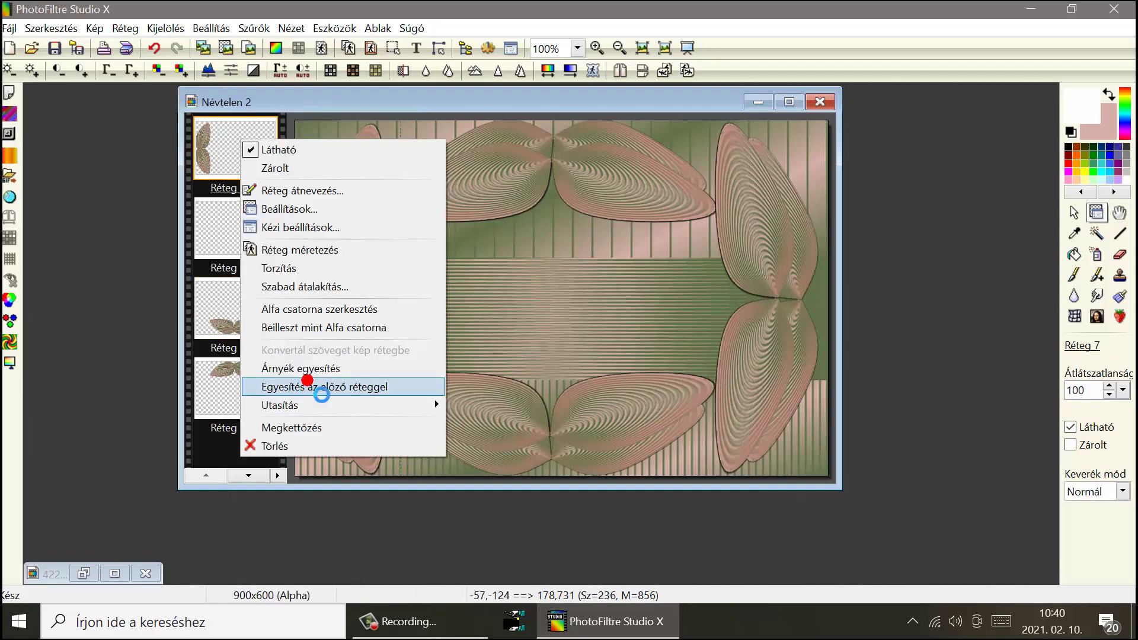
{"action": "left_click", "coordinate": [307, 382]}
{"action": "right_click", "coordinate": [252, 149]}
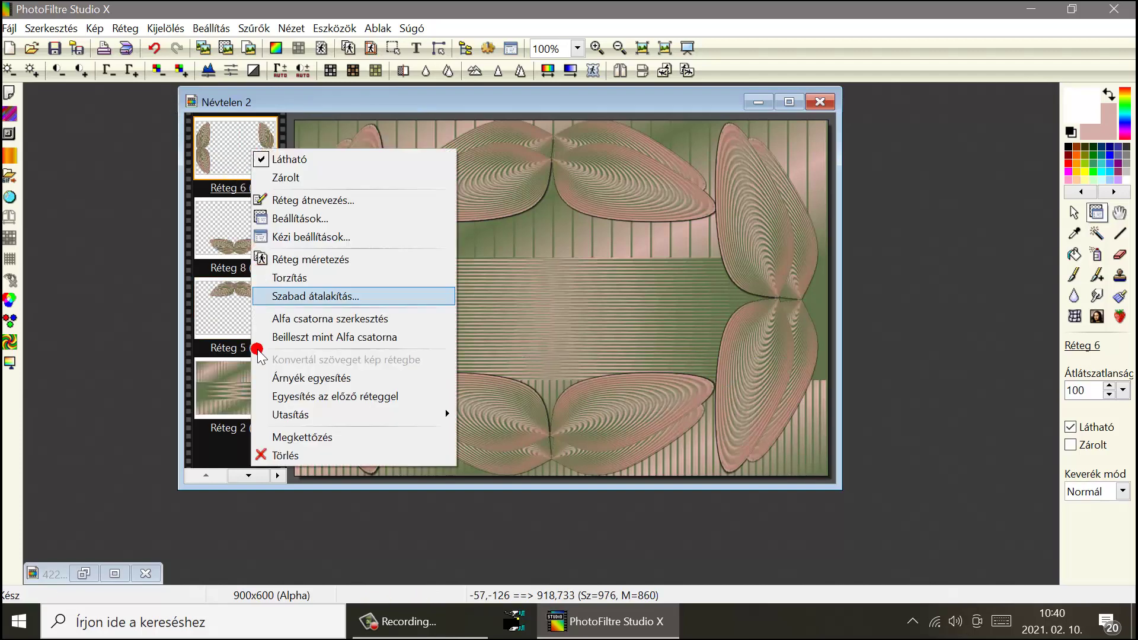
{"action": "left_click", "coordinate": [299, 397]}
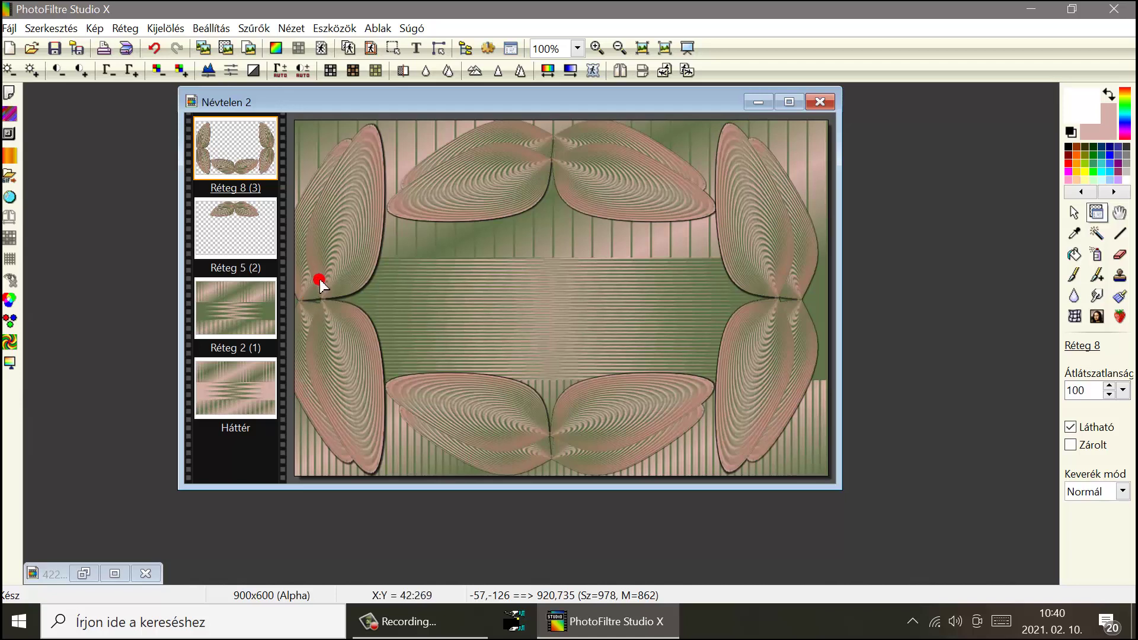
{"action": "mouse_move", "coordinate": [319, 279]}
{"action": "left_mouse_down"}
{"action": "mouse_move", "coordinate": [307, 279]}
{"action": "mouse_move", "coordinate": [322, 286]}
{"action": "left_mouse_up"}
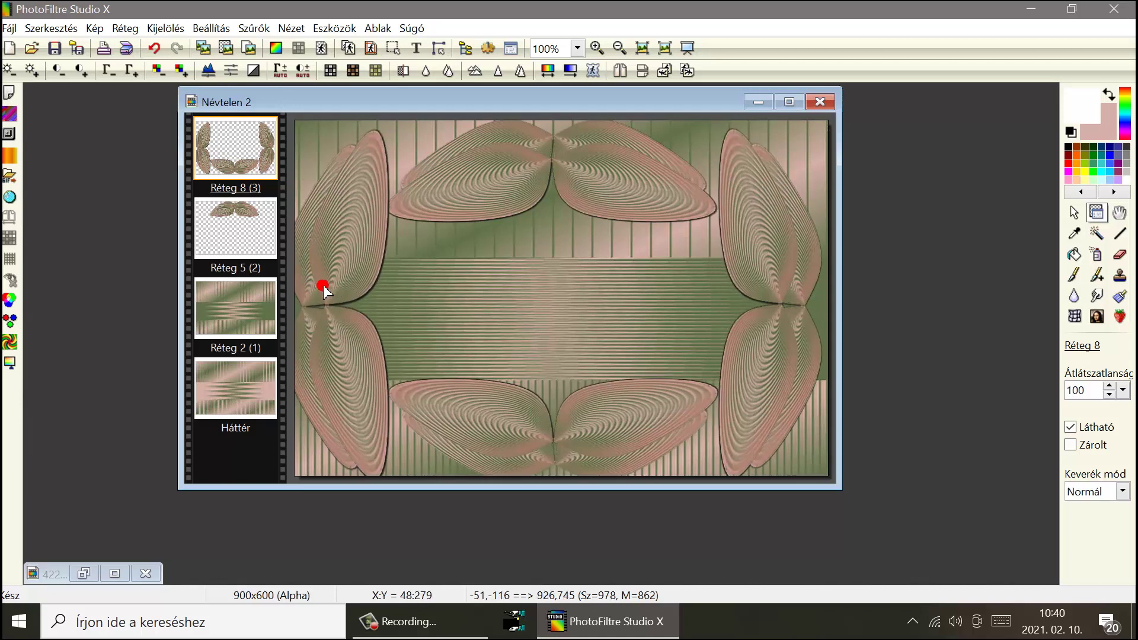
{"action": "left_click", "coordinate": [153, 50]}
{"action": "left_click", "coordinate": [153, 50]}
Merge Réteg 8 into the top ornament layer Réteg 5 so all four ornaments share one layer.
{"action": "right_click", "coordinate": [227, 151]}
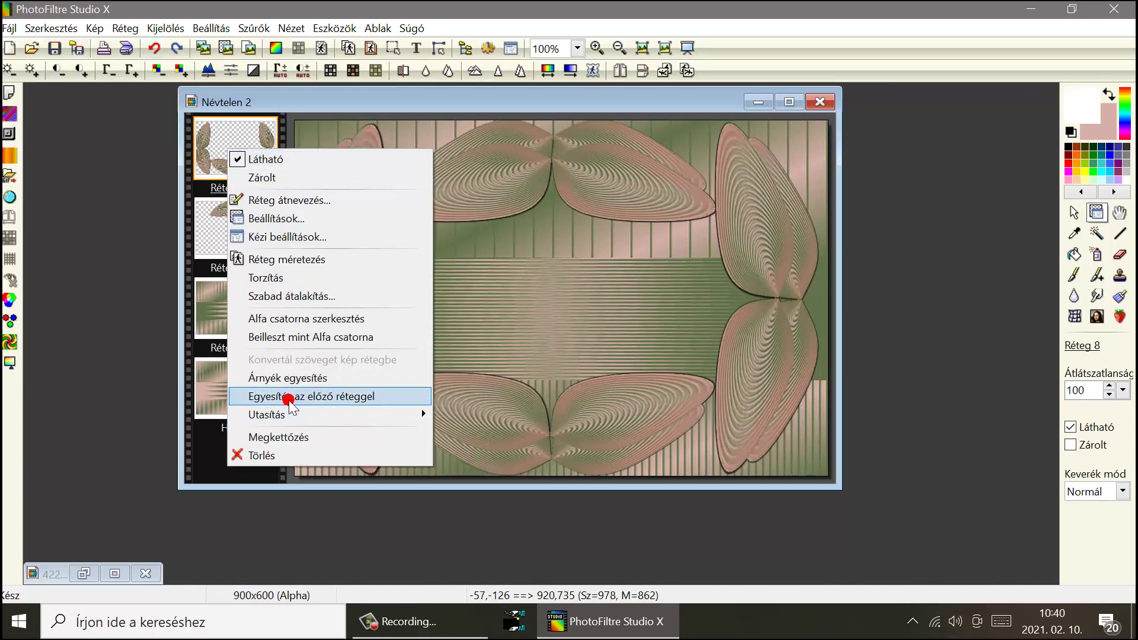
{"action": "left_click", "coordinate": [574, 100]}
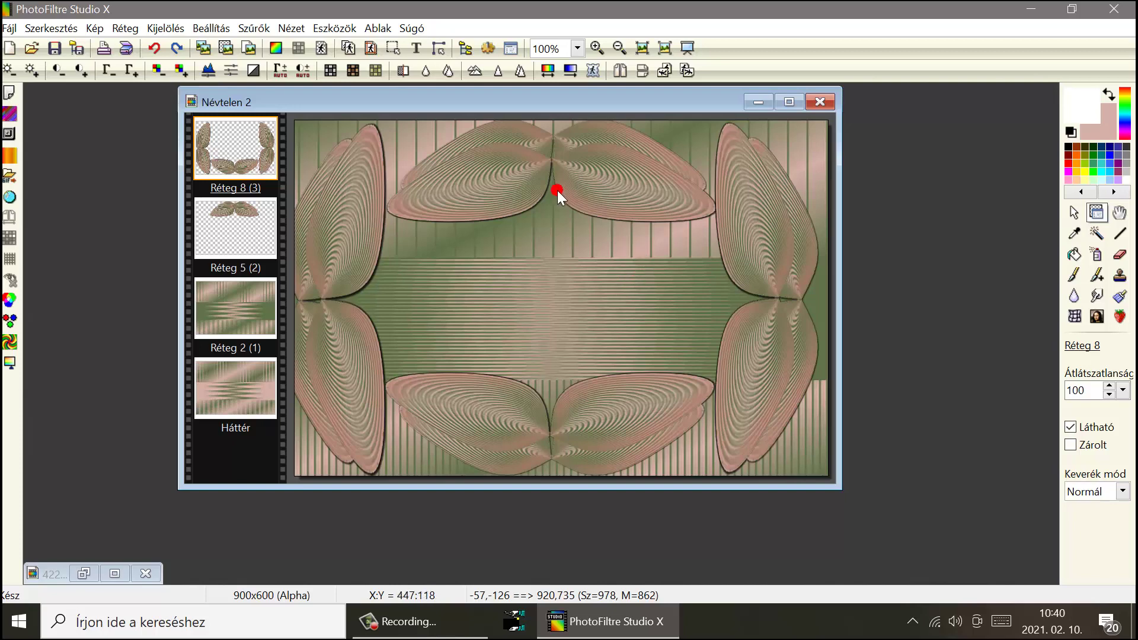
{"action": "right_click", "coordinate": [217, 162]}
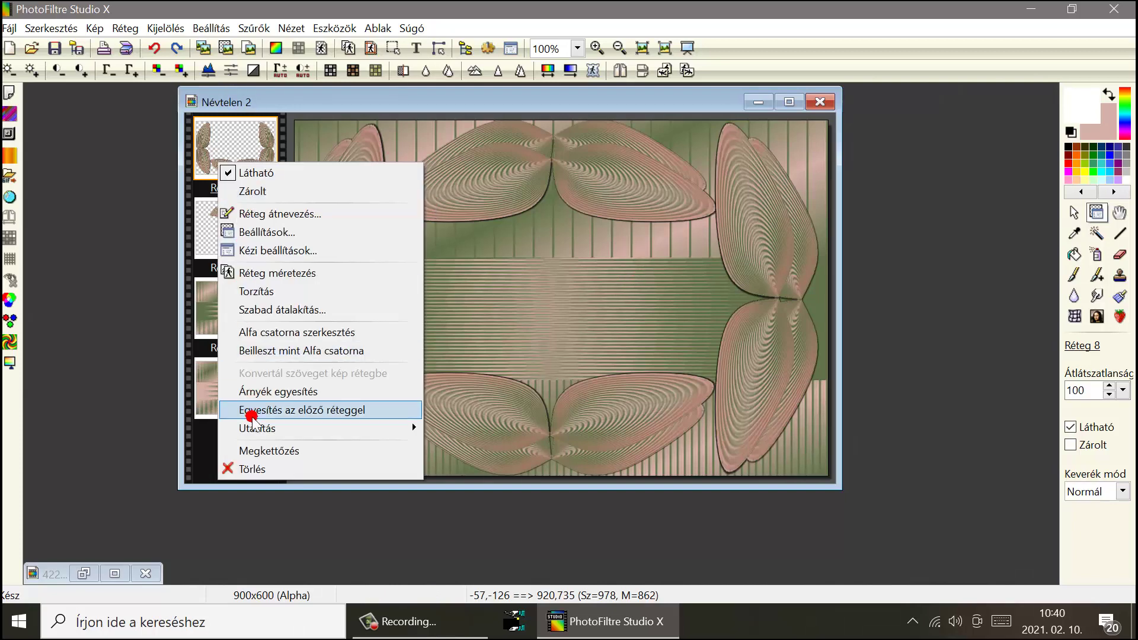
{"action": "left_click", "coordinate": [252, 413]}
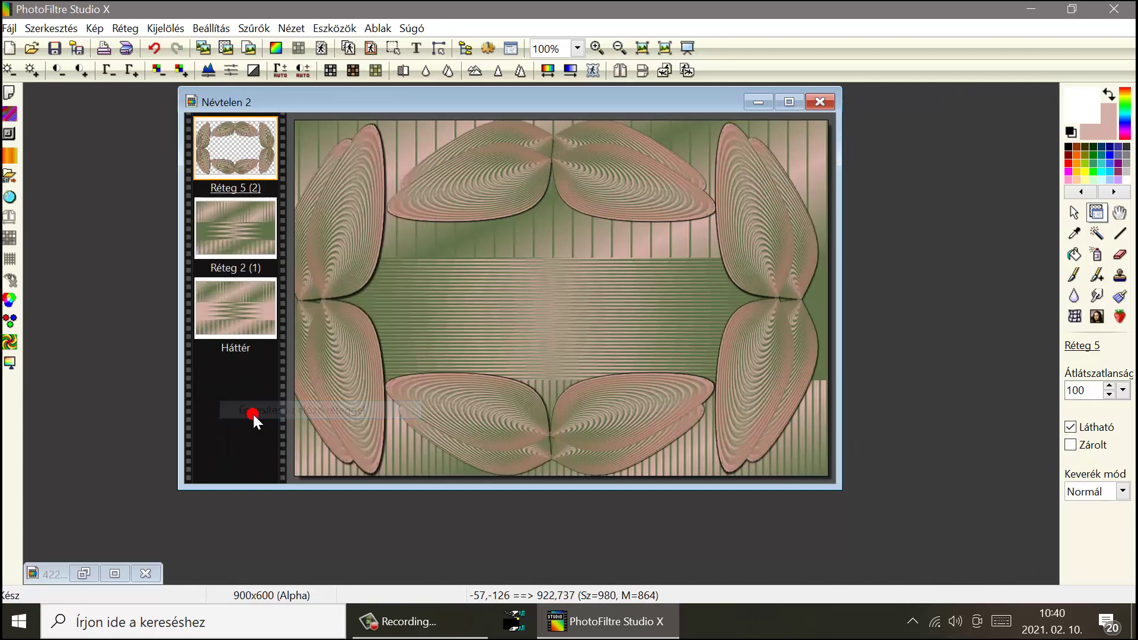
Centre the merged Réteg 5 layer on the image with automatic positioning, and shift it slightly to about -38,-126.
{"action": "right_click", "coordinate": [233, 157]}
{"action": "left_click", "coordinate": [283, 246]}
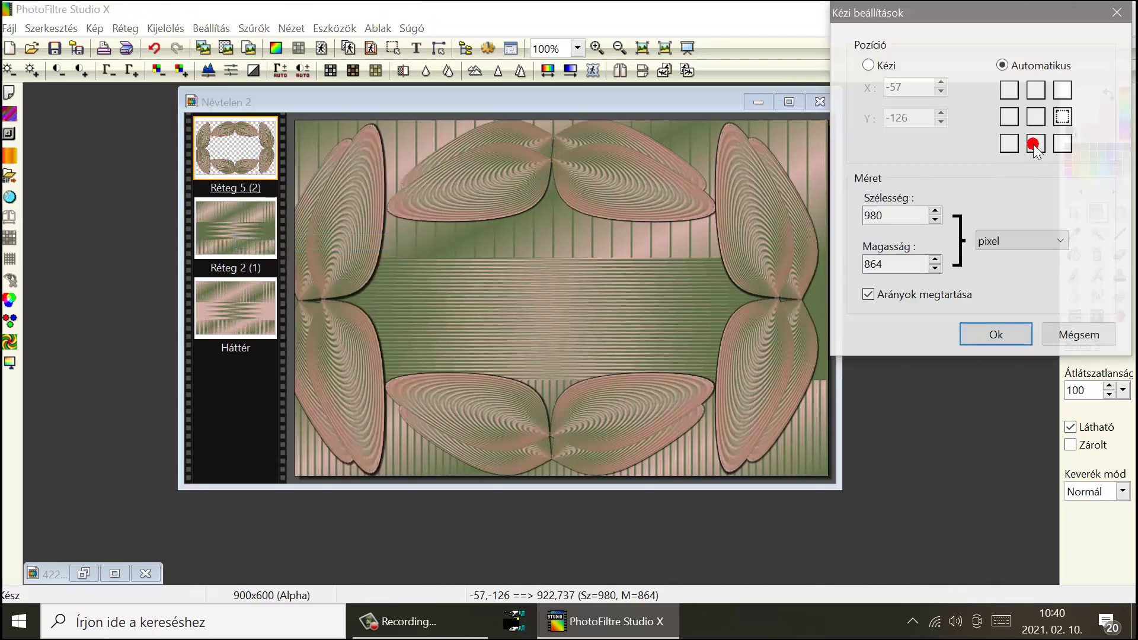
{"action": "left_click", "coordinate": [1036, 116]}
{"action": "left_click", "coordinate": [989, 332]}
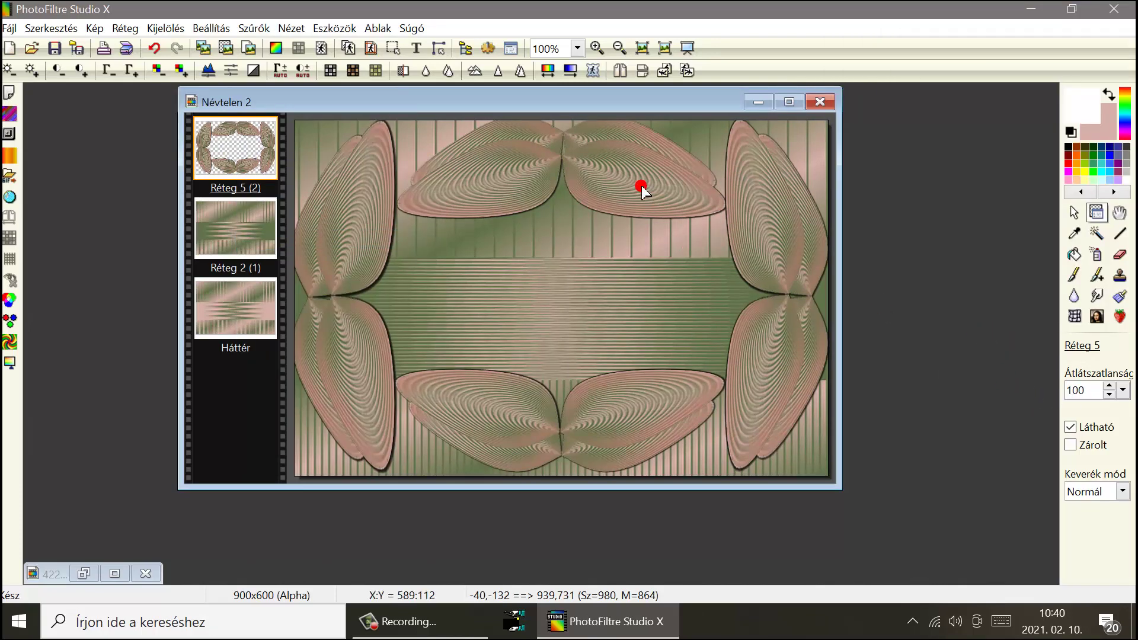
{"action": "left_click_drag", "start_coordinate": [603, 179], "coordinate": [605, 184]}
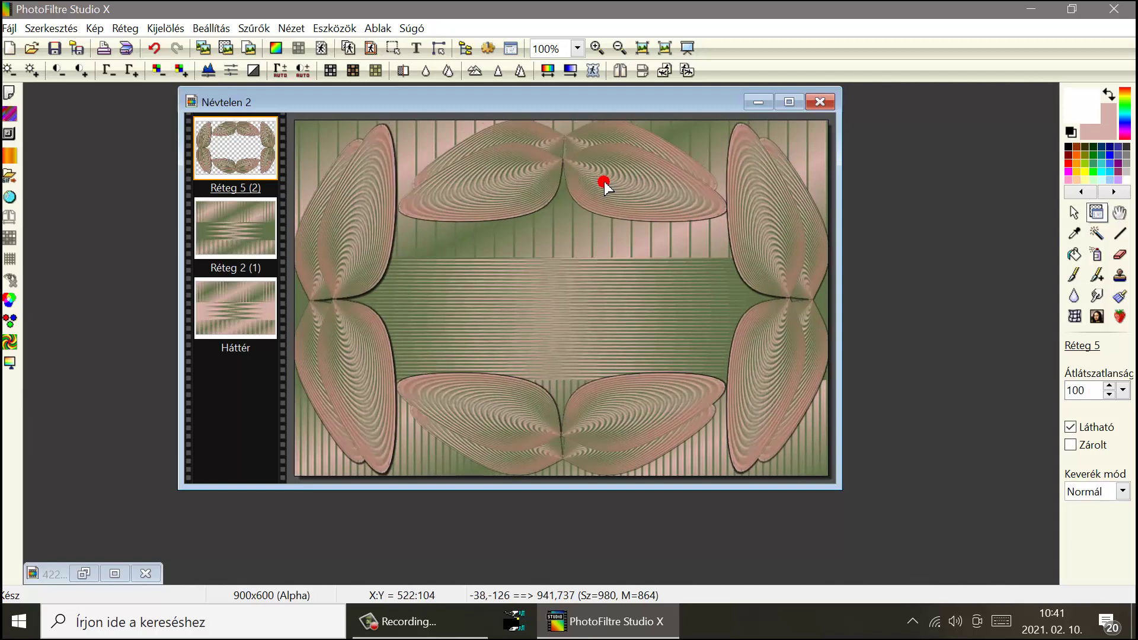
Scale the merged ornament frame Réteg 5 down to 98% with a free transform.
{"action": "right_click", "coordinate": [184, 125]}
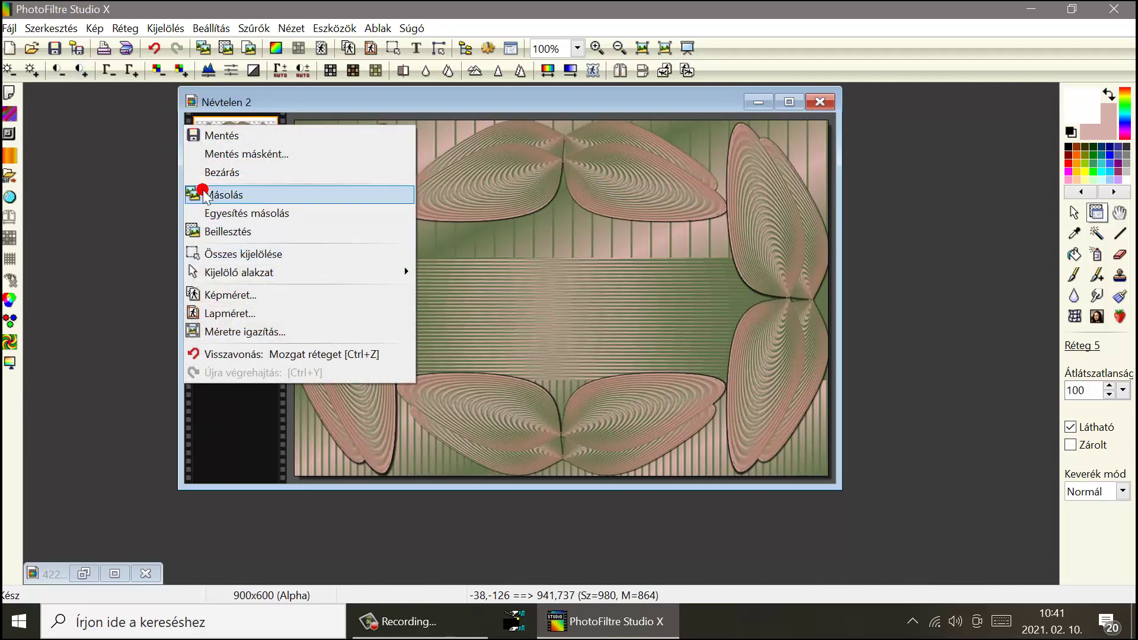
{"action": "left_click", "coordinate": [259, 105]}
{"action": "right_click", "coordinate": [236, 152]}
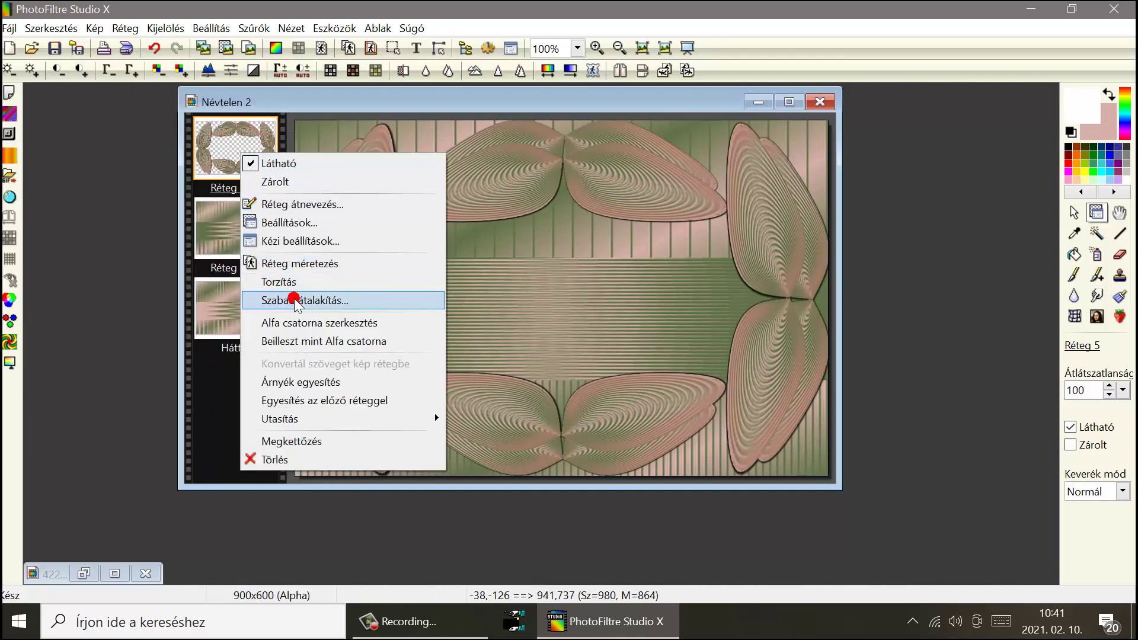
{"action": "left_click", "coordinate": [296, 296]}
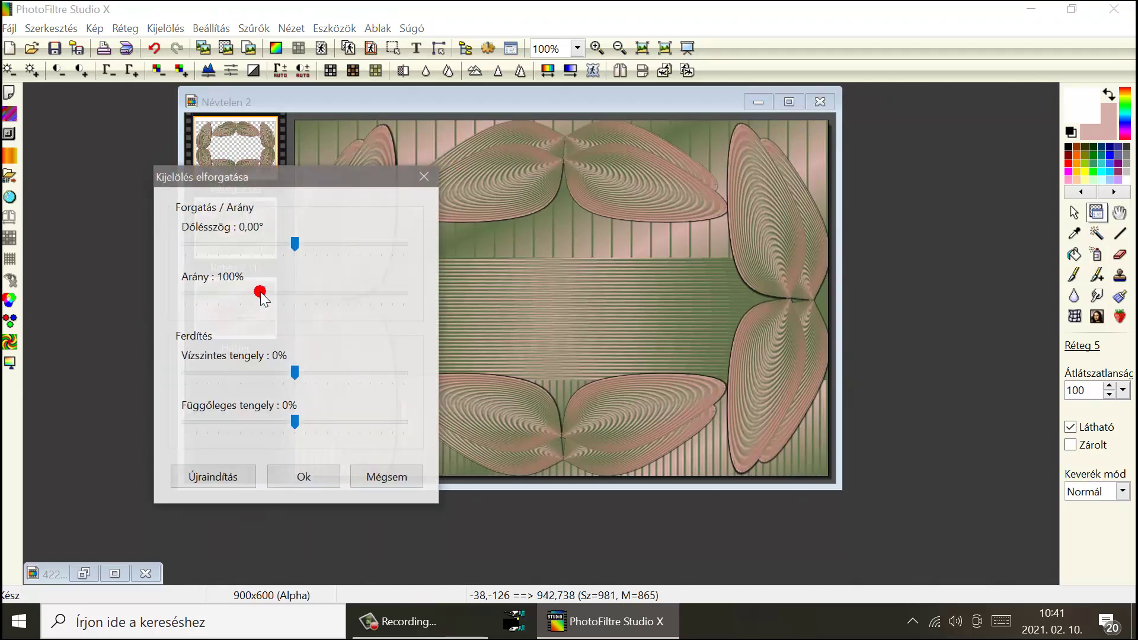
{"action": "left_click_drag", "start_coordinate": [259, 290], "coordinate": [258, 292]}
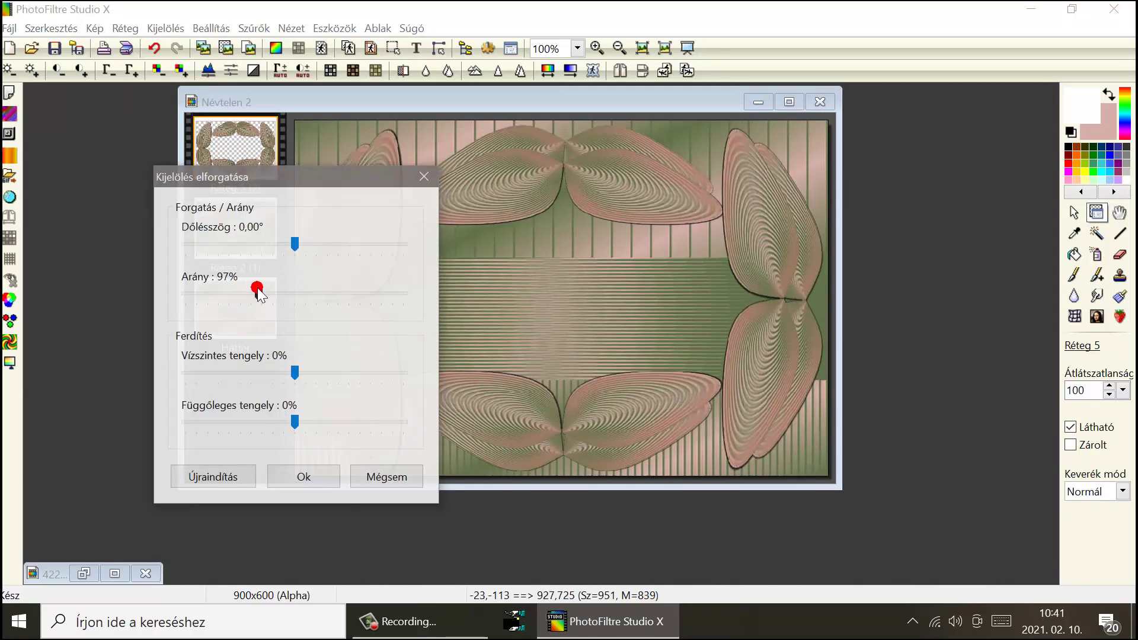
{"action": "left_click_drag", "start_coordinate": [256, 187], "coordinate": [273, 224]}
{"action": "left_click_drag", "start_coordinate": [282, 338], "coordinate": [277, 330]}
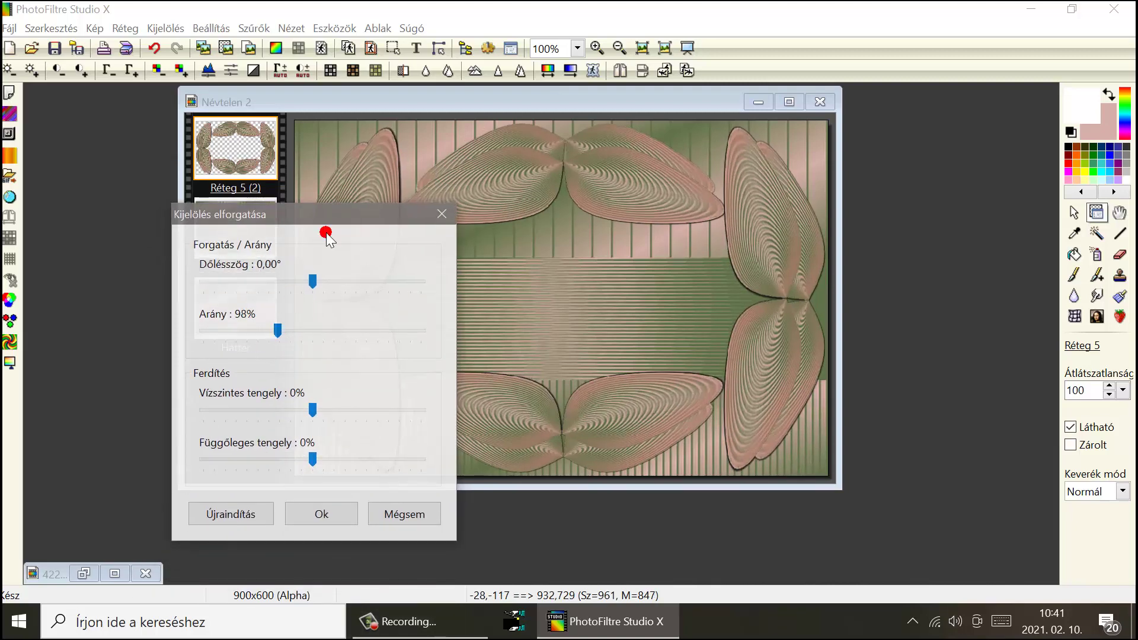
{"action": "left_click_drag", "start_coordinate": [318, 214], "coordinate": [330, 160]}
{"action": "left_click", "coordinate": [321, 453]}
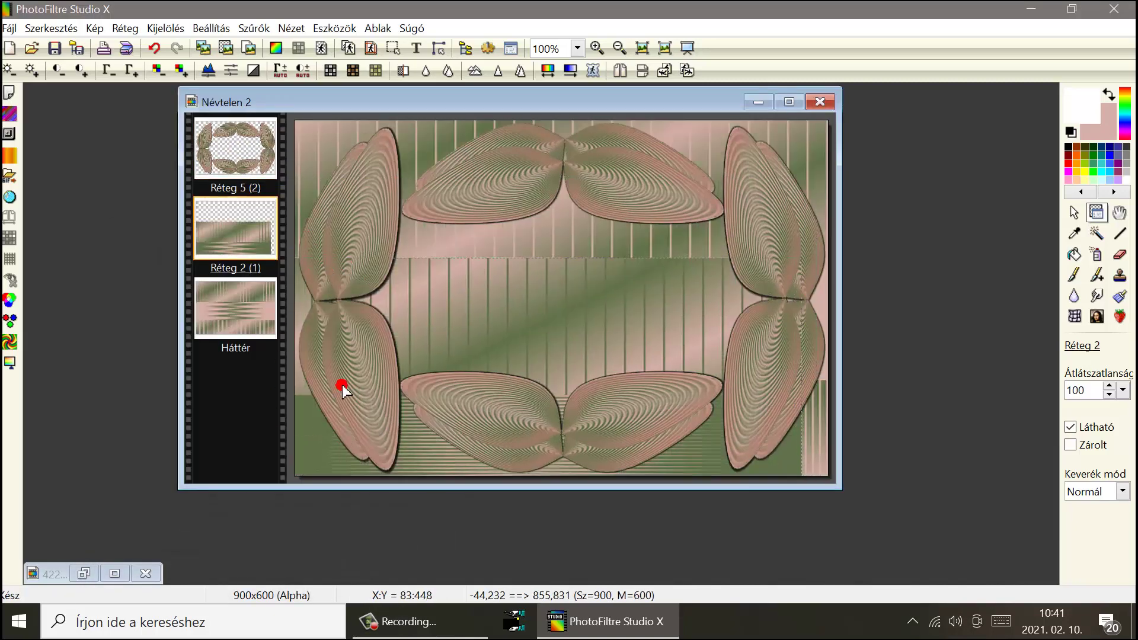
Undo the accidental move of the Réteg 2 layer.
{"action": "left_click", "coordinate": [156, 48]}
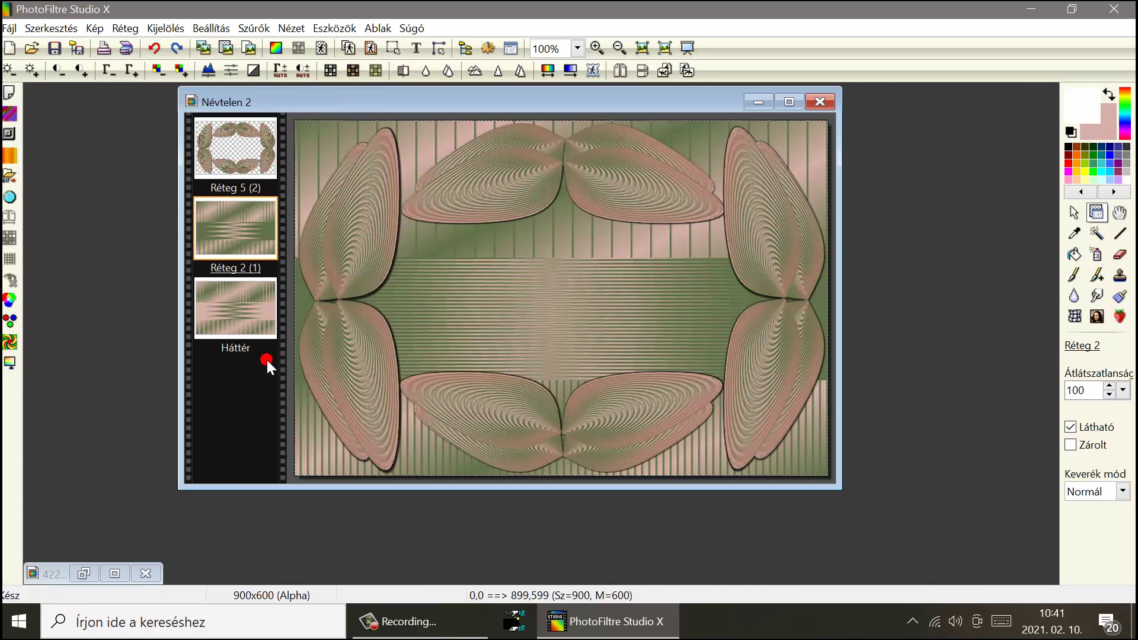
{"action": "left_click_drag", "start_coordinate": [417, 103], "coordinate": [389, 108]}
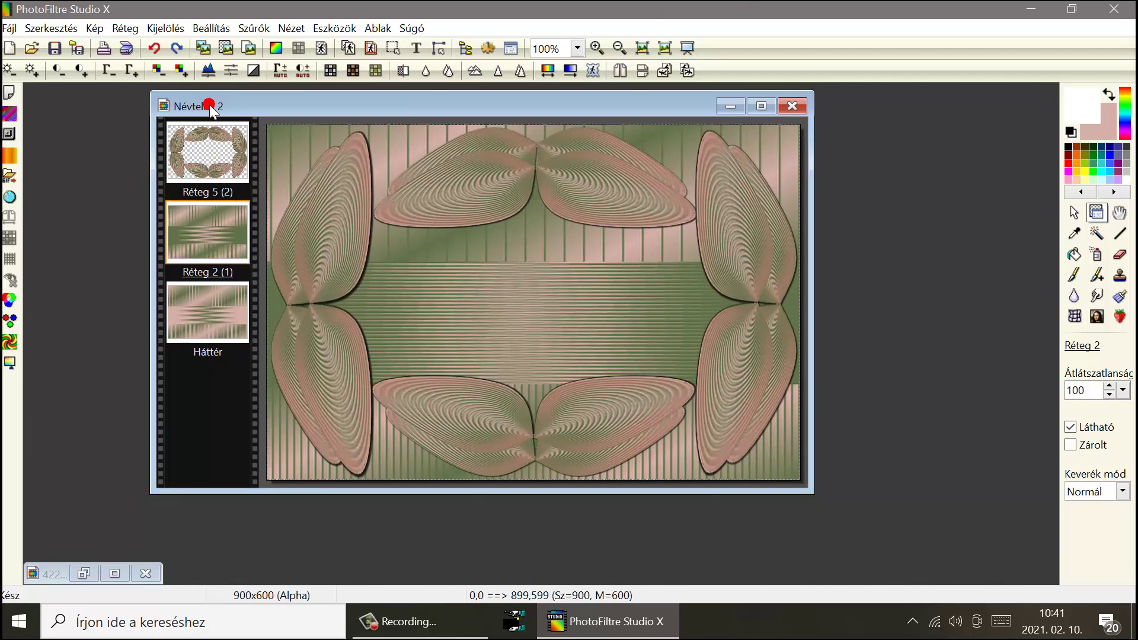
{"action": "left_click", "coordinate": [187, 126]}
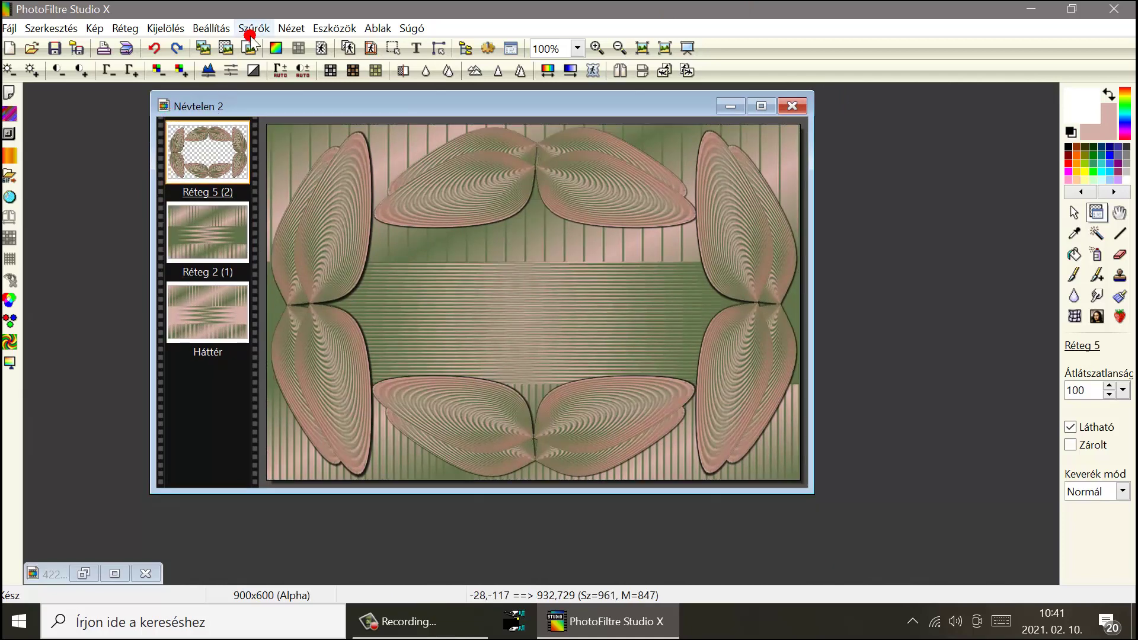
{"action": "left_click", "coordinate": [253, 28]}
{"action": "mouse_move", "coordinate": [289, 179]}
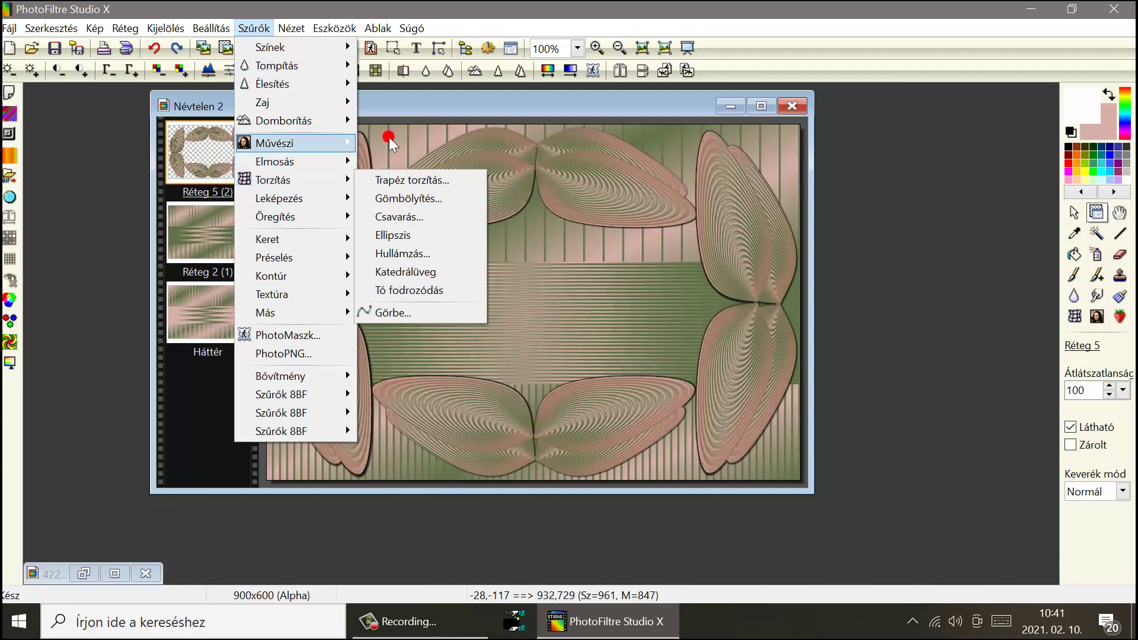
{"action": "left_click", "coordinate": [386, 105]}
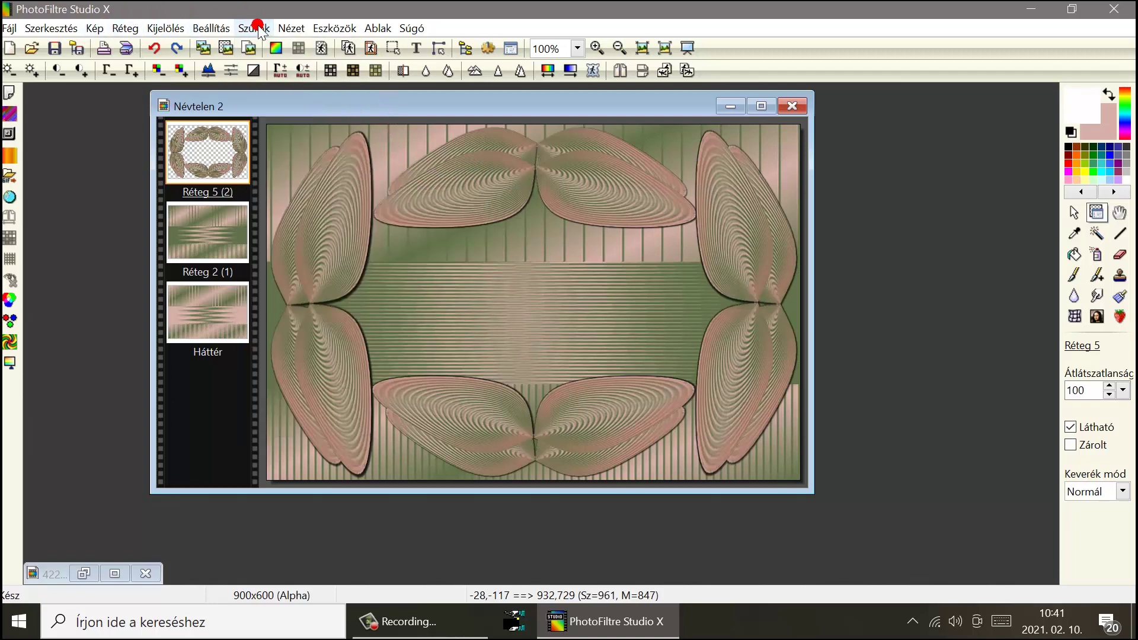
{"action": "left_click", "coordinate": [255, 28]}
{"action": "mouse_move", "coordinate": [292, 384]}
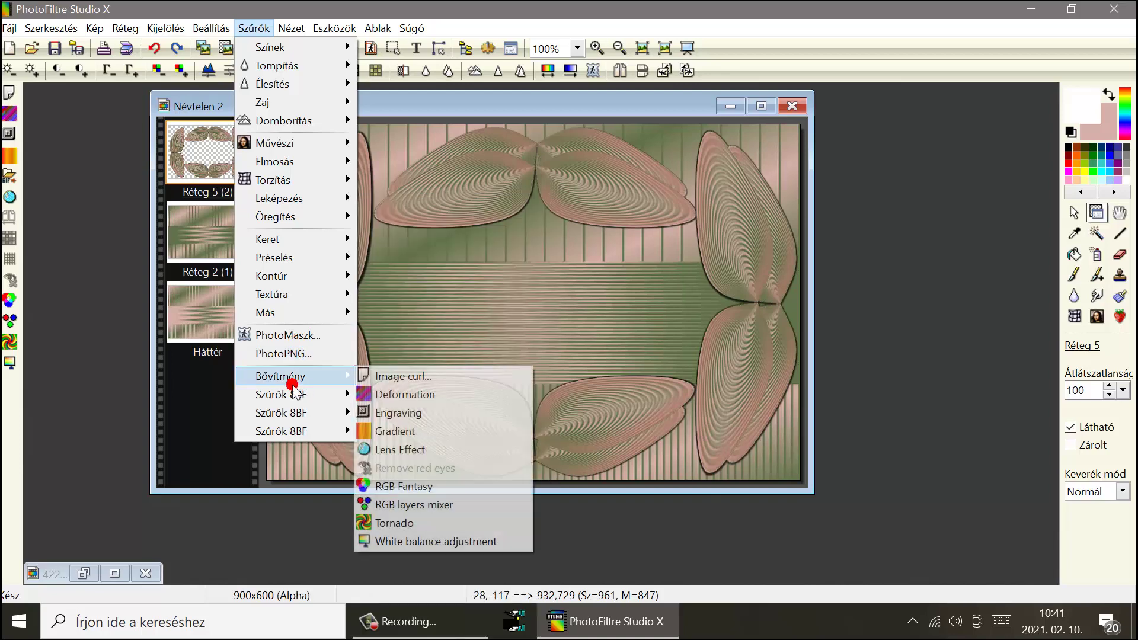
Delete the Réteg 2 layer between the ornament frame and the background.
{"action": "left_click", "coordinate": [203, 233]}
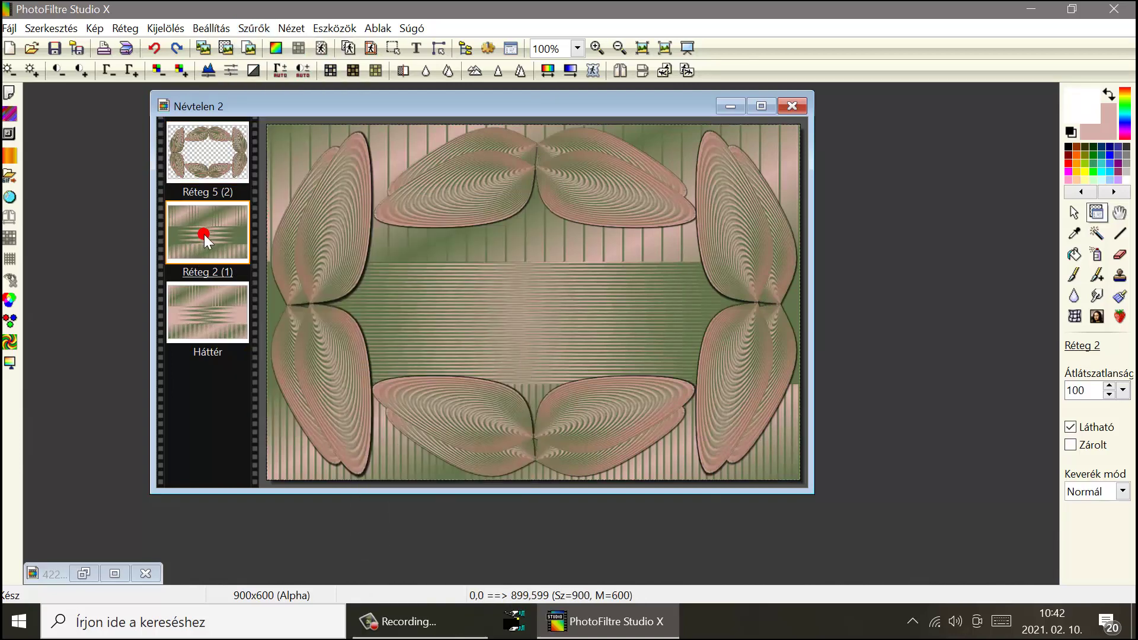
{"action": "right_click", "coordinate": [204, 234]}
{"action": "left_click", "coordinate": [268, 541]}
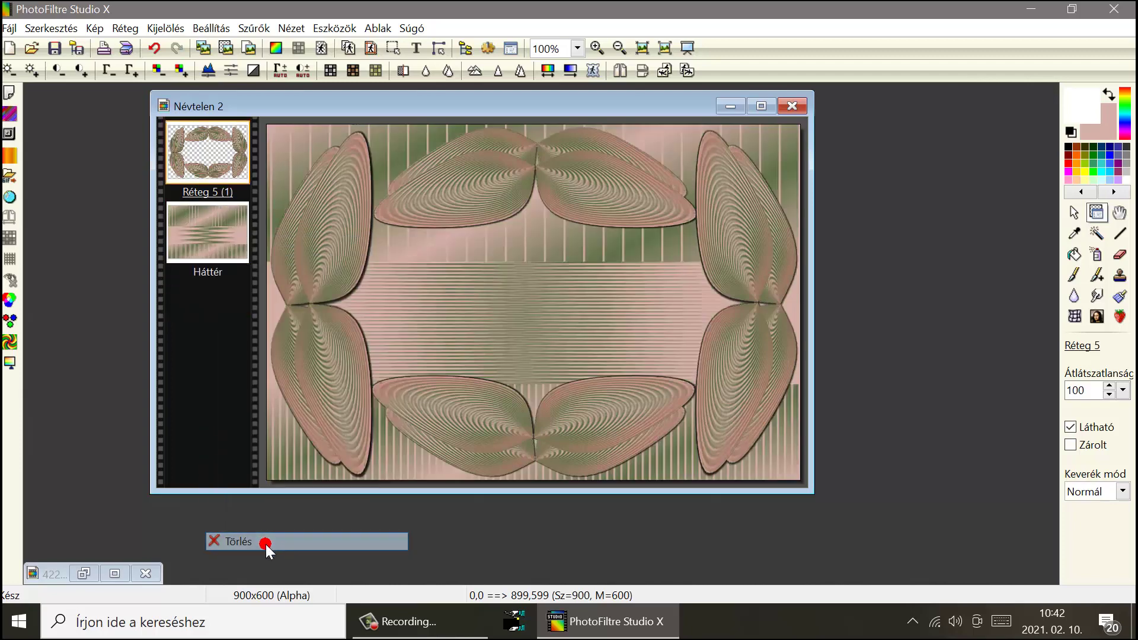
Apply the AAA Frames Foto Frame filter to the Háttér layer with a width of 40.
{"action": "left_click", "coordinate": [181, 246]}
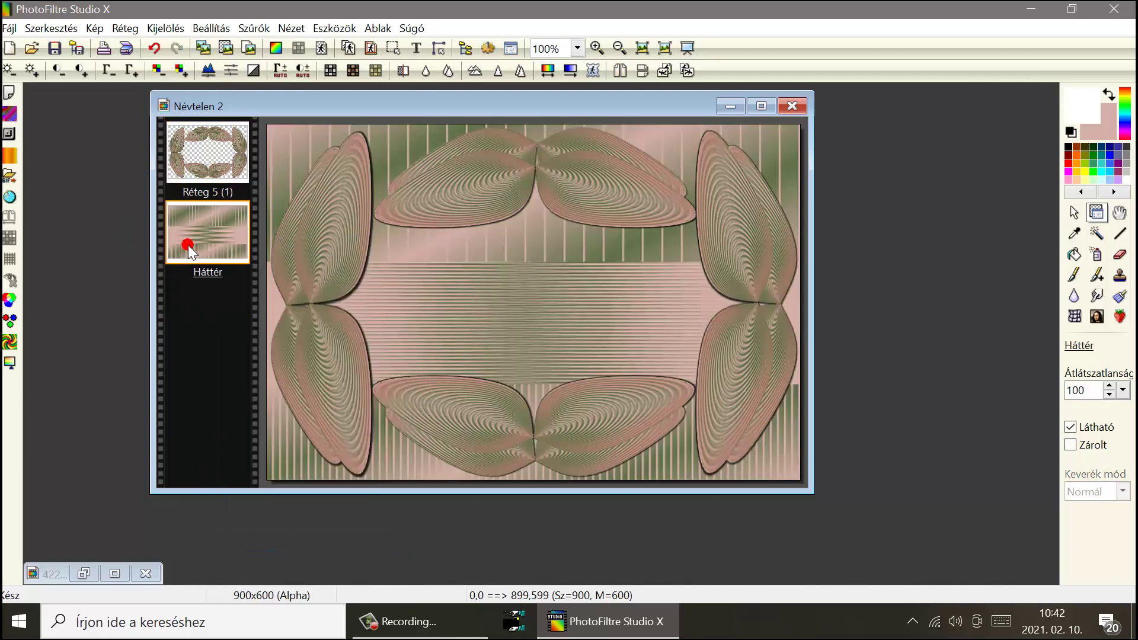
{"action": "left_click", "coordinate": [255, 28]}
{"action": "mouse_move", "coordinate": [295, 394]}
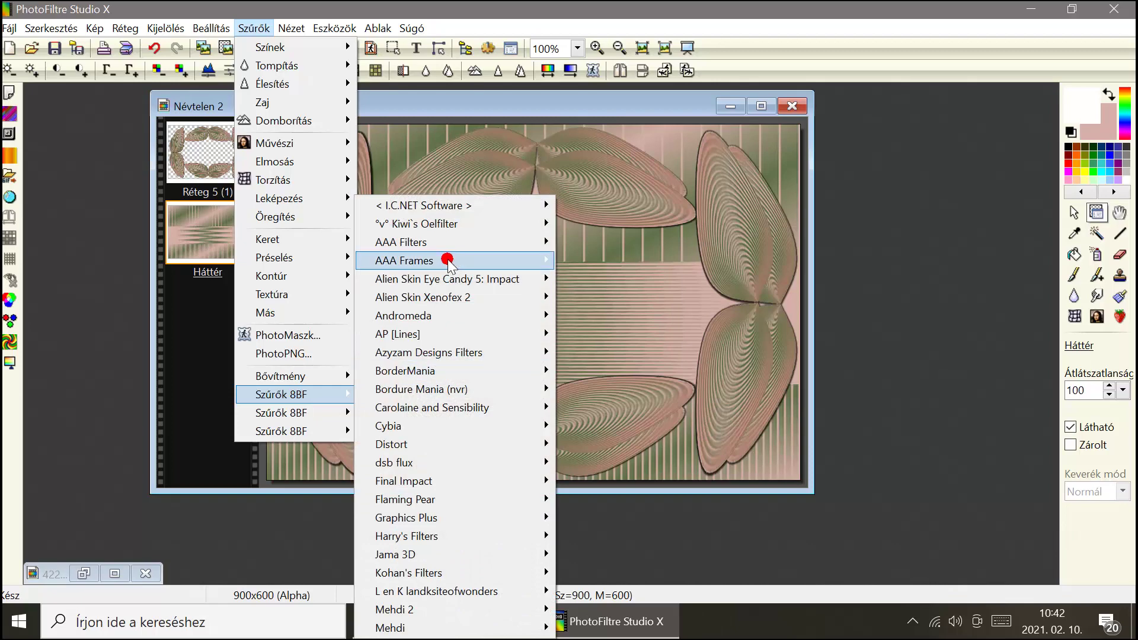
{"action": "mouse_move", "coordinate": [516, 265]}
{"action": "left_click", "coordinate": [572, 278]}
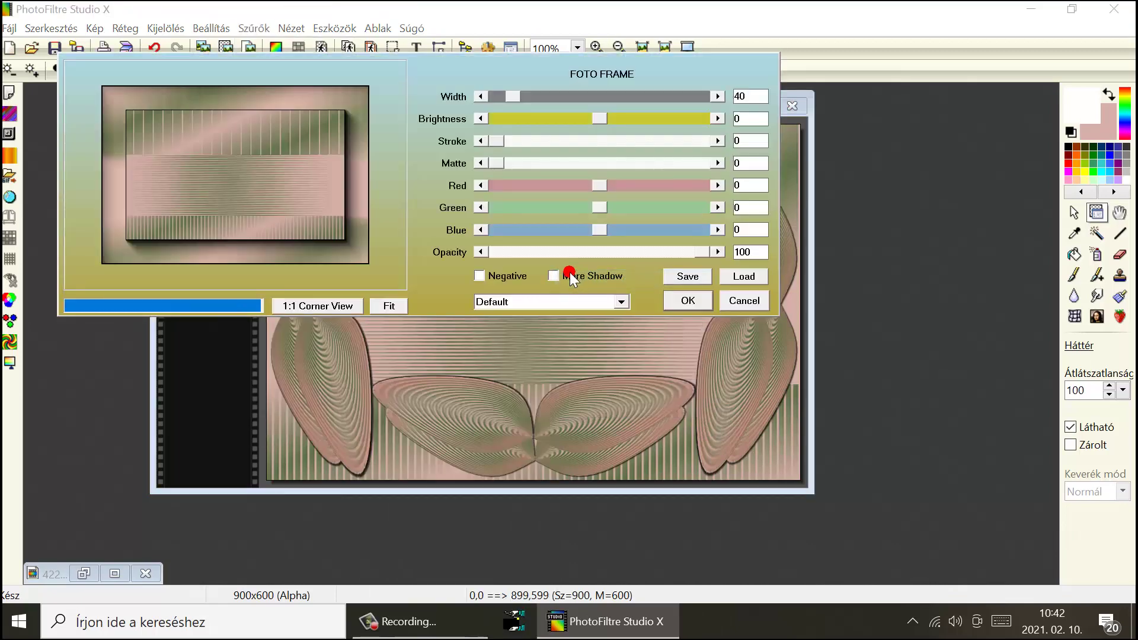
{"action": "left_click", "coordinate": [685, 300]}
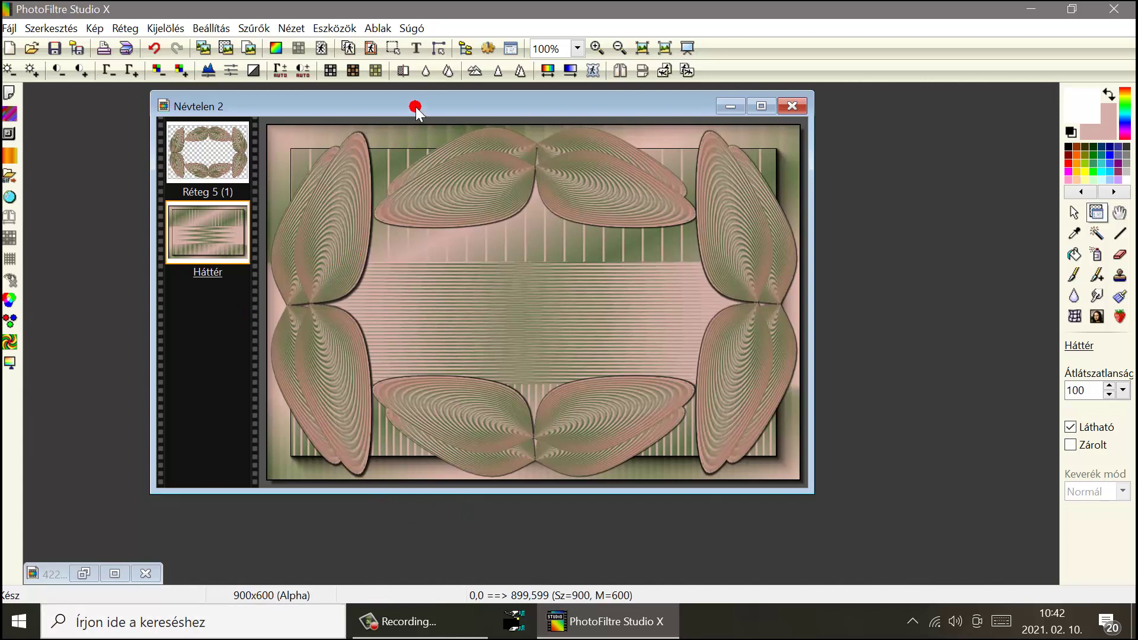
{"action": "mouse_move", "coordinate": [414, 105]}
{"action": "left_mouse_down"}
{"action": "mouse_move", "coordinate": [413, 126]}
{"action": "mouse_move", "coordinate": [414, 114]}
{"action": "left_mouse_up"}
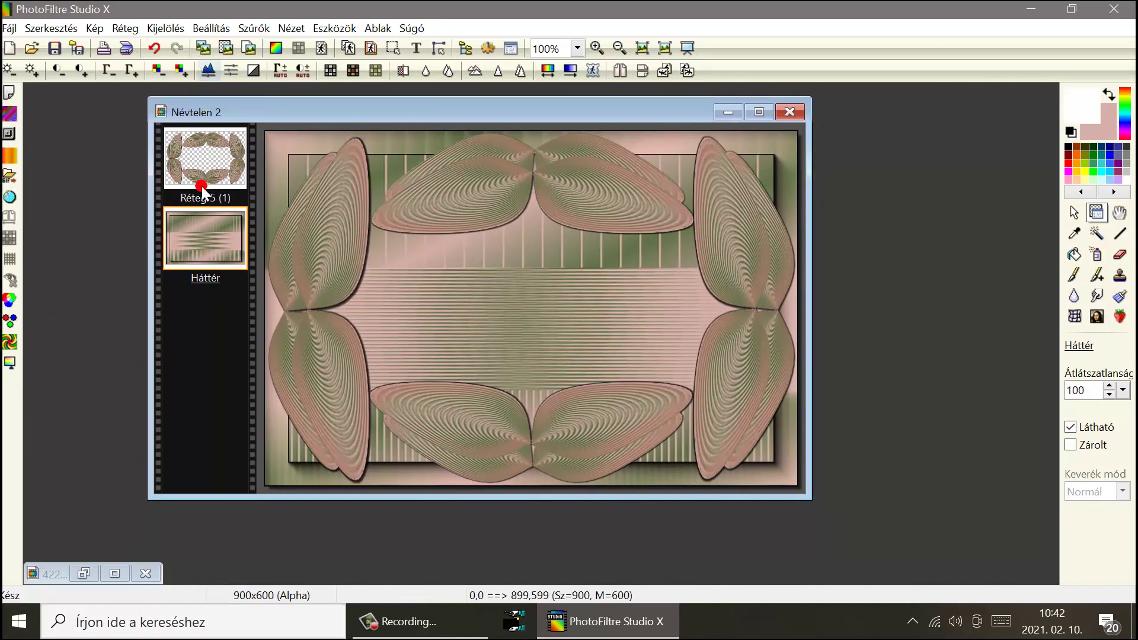
Open 2.png from the 422 folder and copy its Venice picture.
{"action": "left_click", "coordinate": [31, 48]}
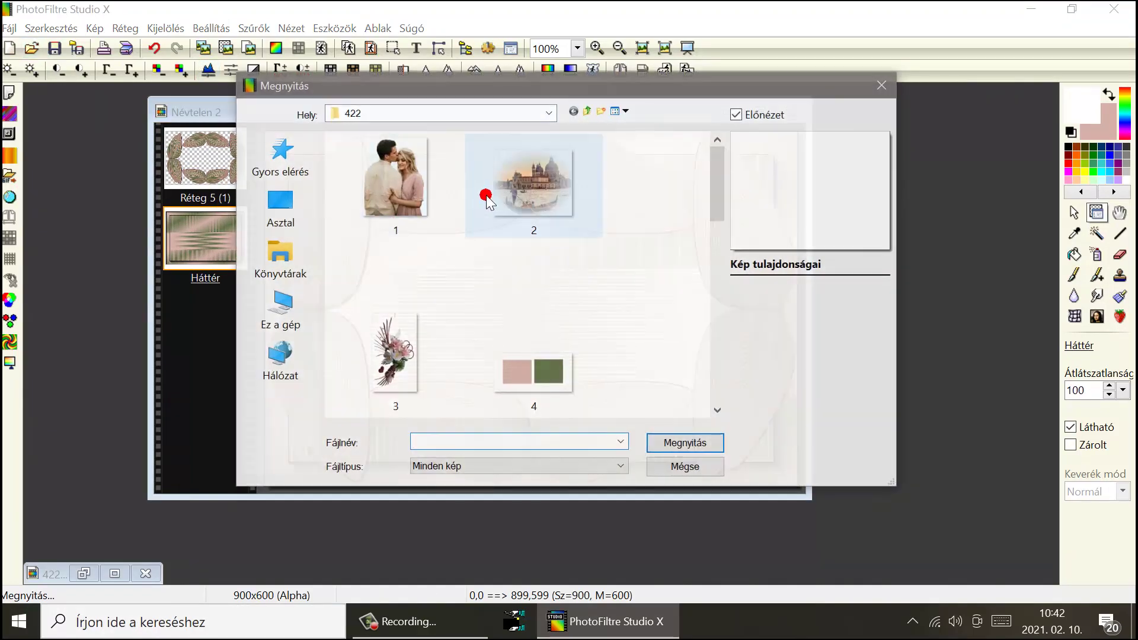
{"action": "left_click", "coordinate": [536, 232]}
{"action": "left_click", "coordinate": [687, 448]}
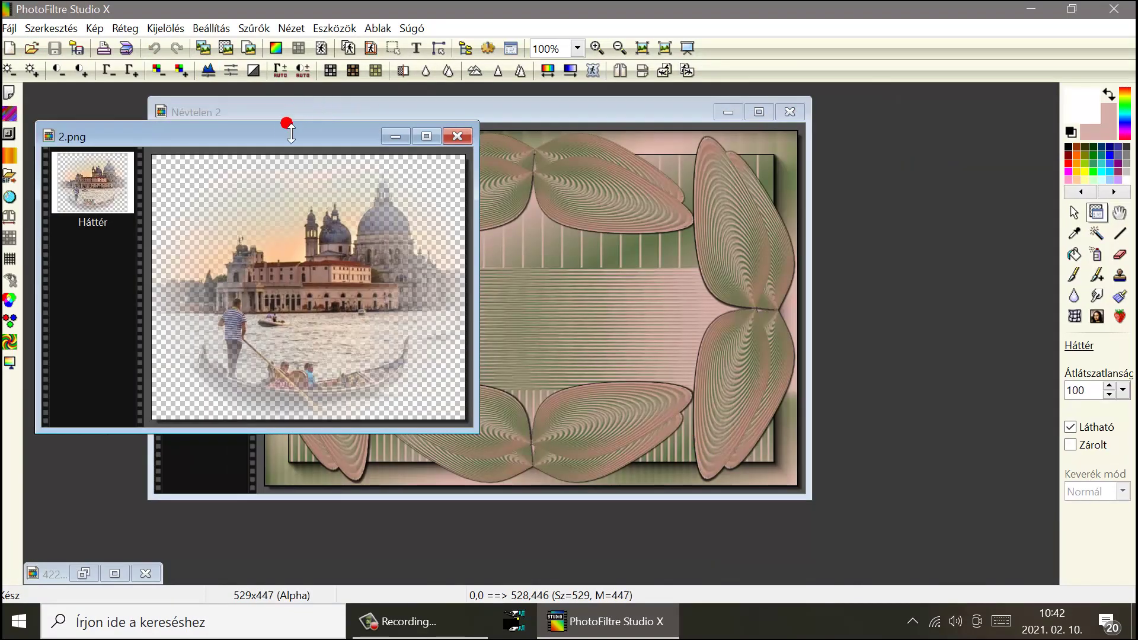
{"action": "right_click", "coordinate": [285, 135]}
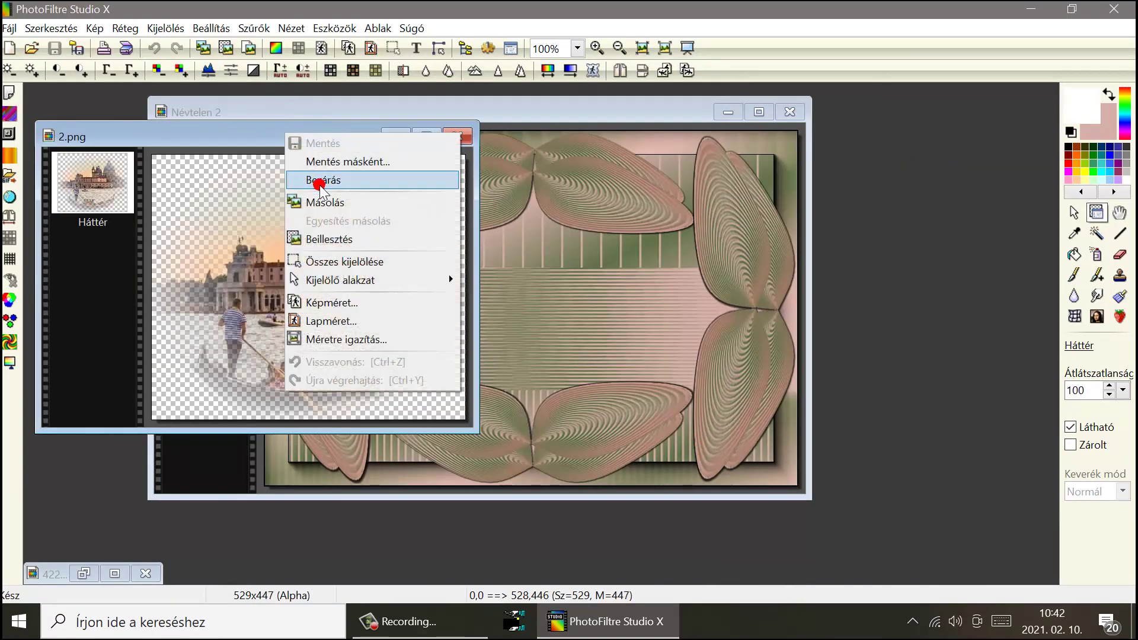
{"action": "left_click", "coordinate": [307, 203]}
Paste the Venice picture into Névtelen 2 directly above Háttér and move it to about 118,27.
{"action": "right_click", "coordinate": [508, 106]}
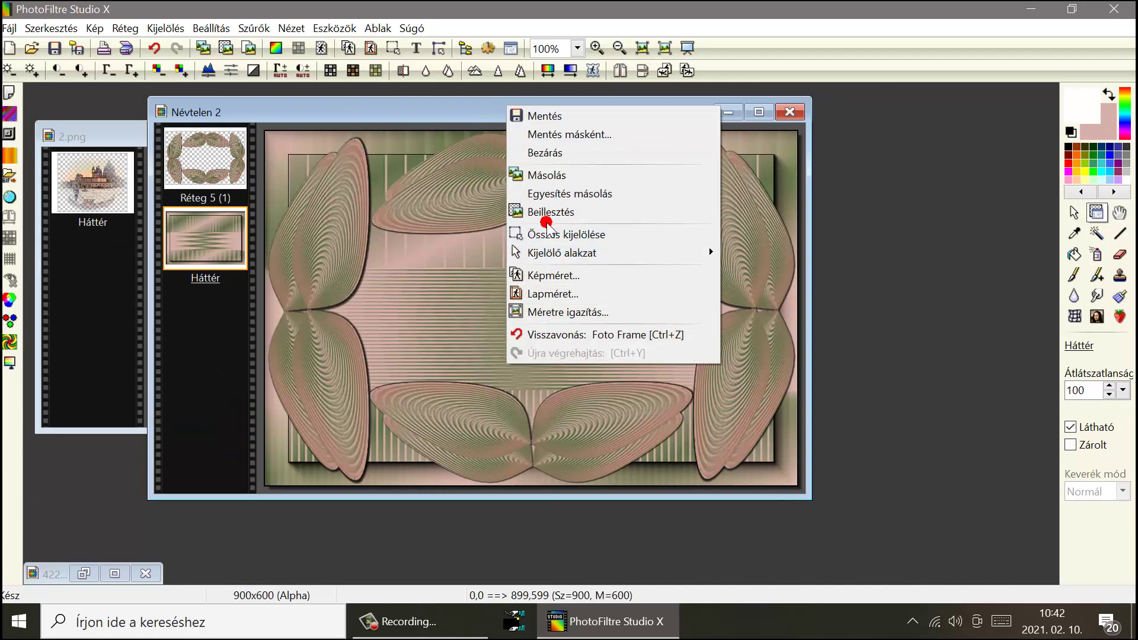
{"action": "left_click", "coordinate": [541, 214]}
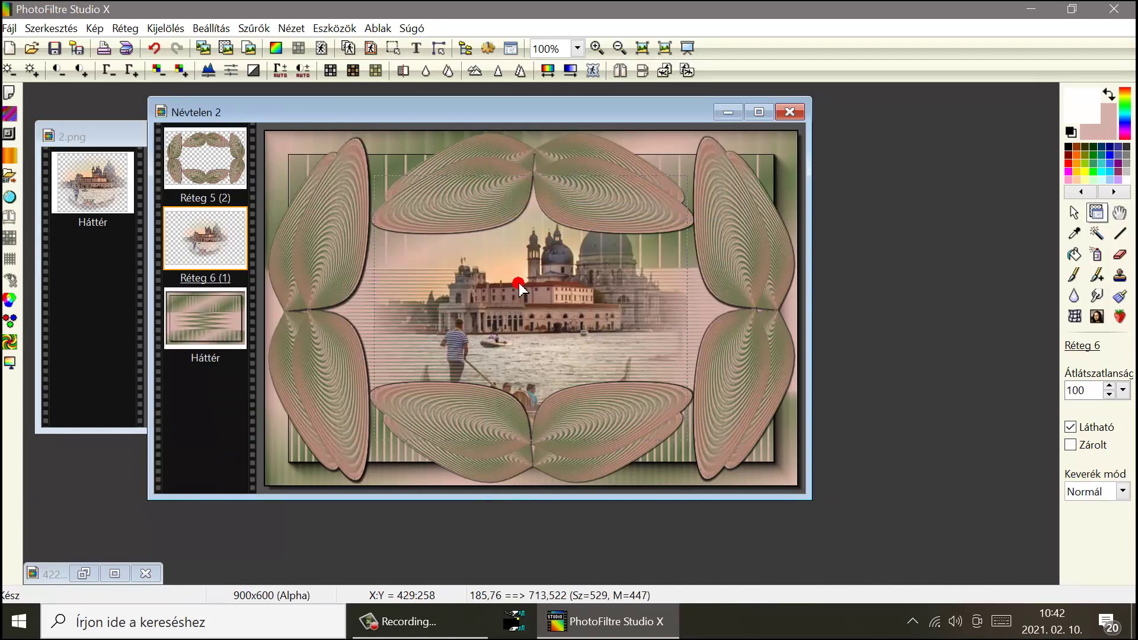
{"action": "left_click_drag", "start_coordinate": [516, 282], "coordinate": [511, 255]}
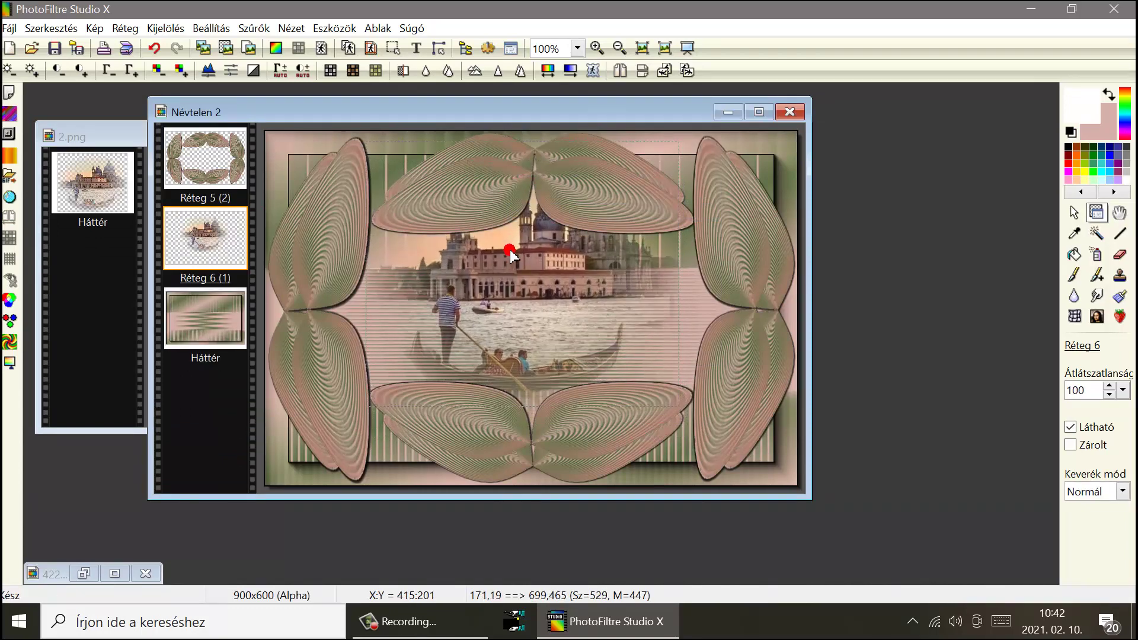
{"action": "left_click_drag", "start_coordinate": [412, 329], "coordinate": [379, 327]}
Widen the Venice layer Réteg 6 to about 638 × 447, place it at about 129,34 and fix the resizing.
{"action": "right_click", "coordinate": [403, 286]}
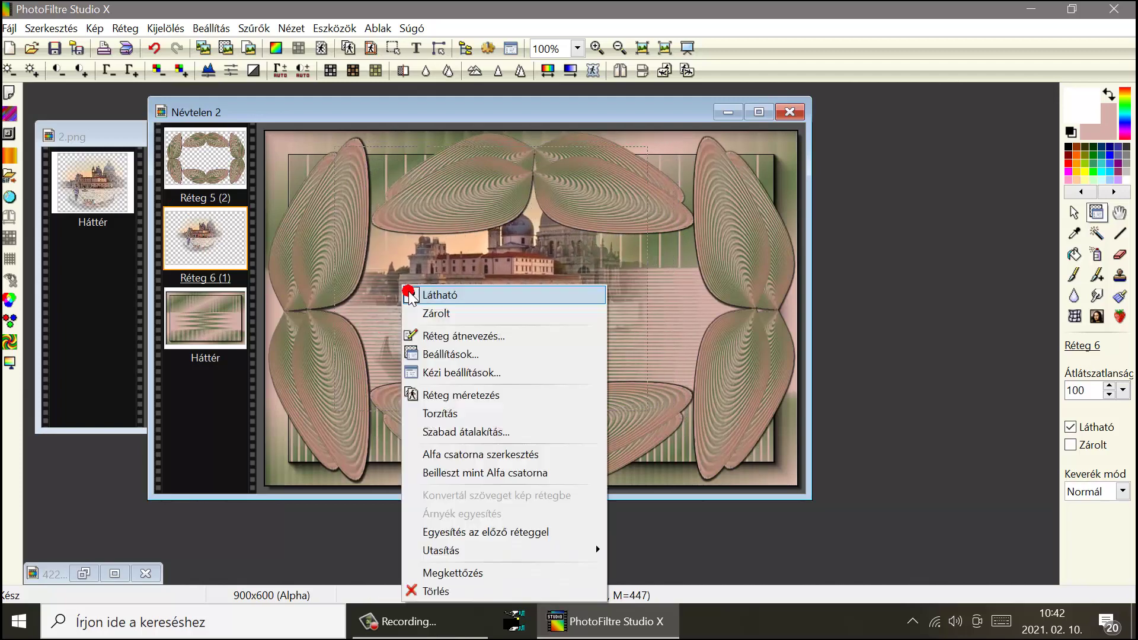
{"action": "left_click", "coordinate": [444, 396]}
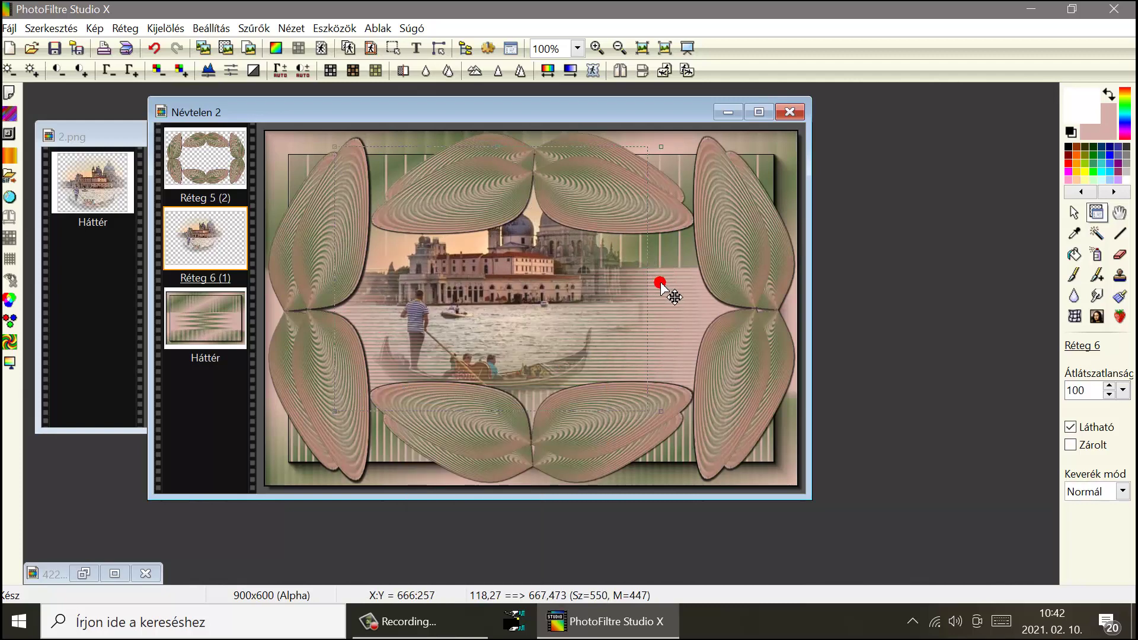
{"action": "left_click_drag", "start_coordinate": [661, 284], "coordinate": [712, 294]}
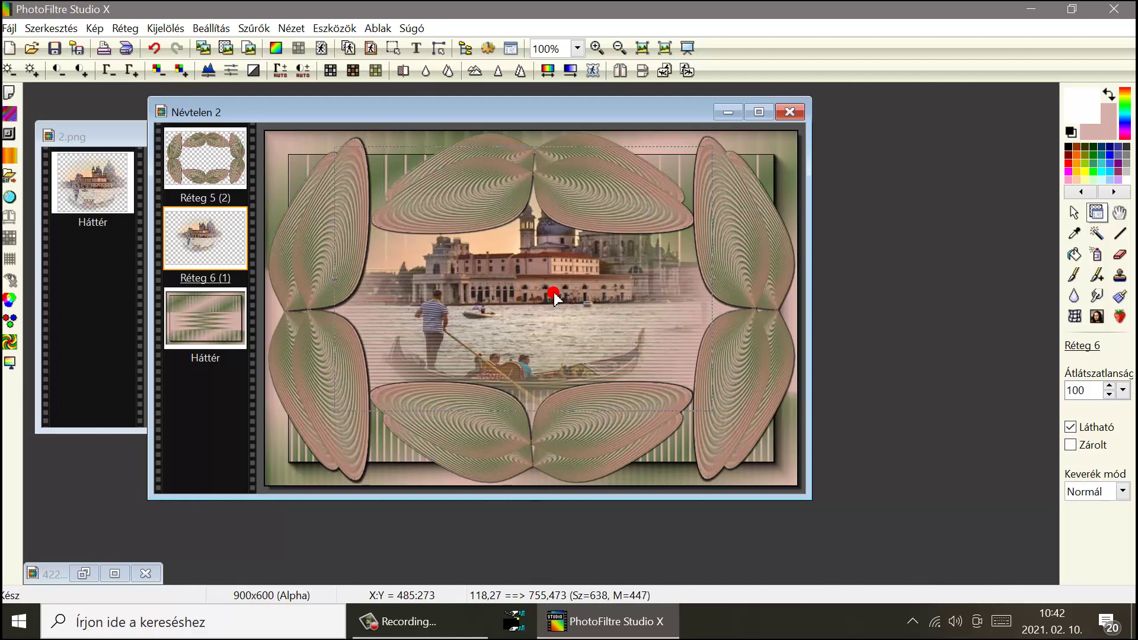
{"action": "mouse_move", "coordinate": [554, 295]}
{"action": "left_mouse_down"}
{"action": "mouse_move", "coordinate": [549, 303]}
{"action": "mouse_move", "coordinate": [561, 298]}
{"action": "left_mouse_up"}
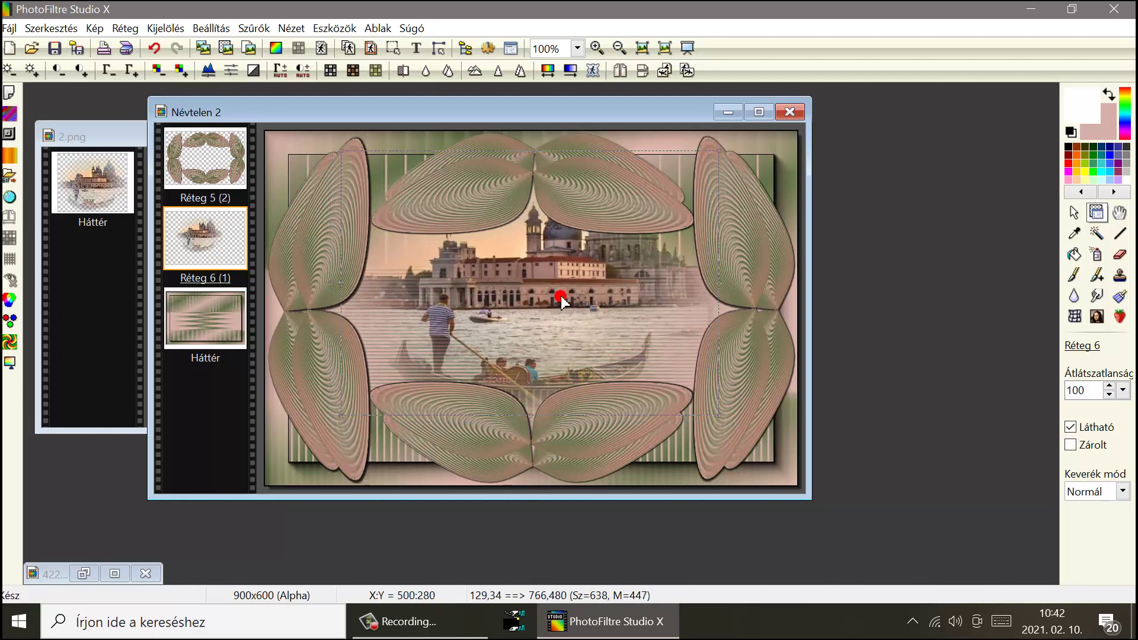
{"action": "left_click", "coordinate": [185, 230]}
{"action": "right_click", "coordinate": [577, 267]}
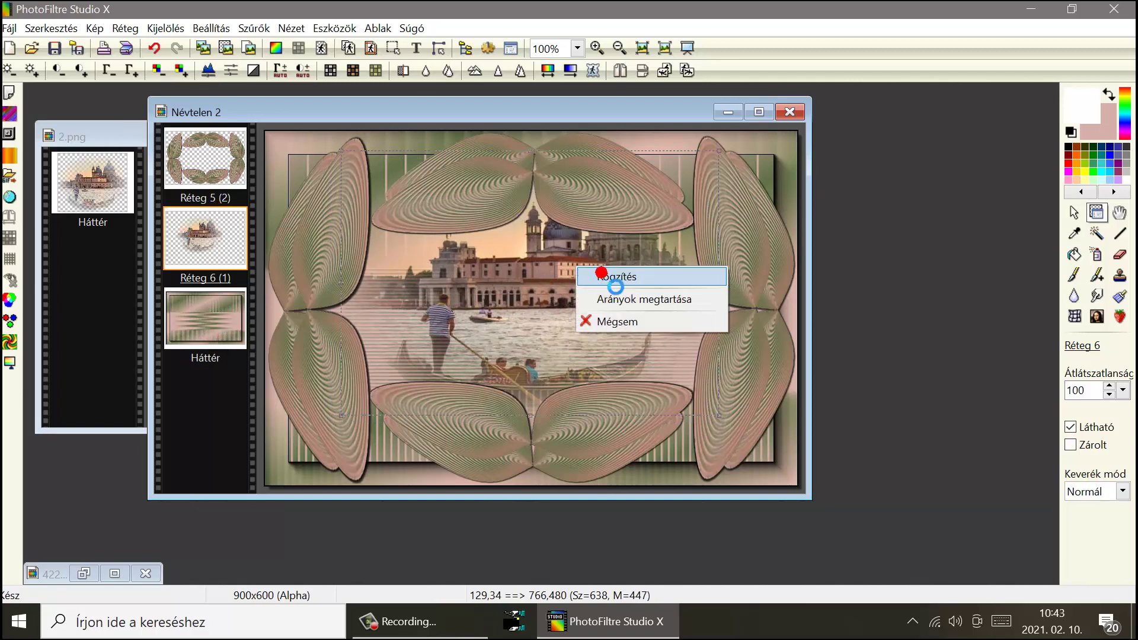
{"action": "left_click", "coordinate": [601, 274]}
Merge the Venice layer Réteg 6 into Háttér.
{"action": "right_click", "coordinate": [202, 231]}
{"action": "left_click", "coordinate": [240, 469]}
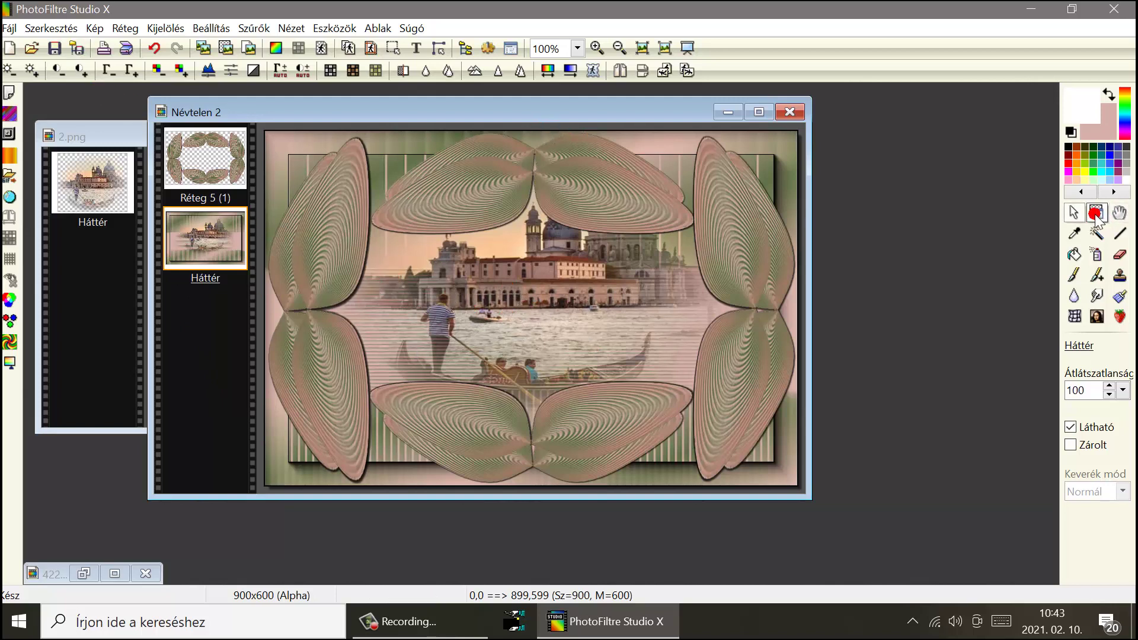
{"action": "left_click_drag", "start_coordinate": [438, 118], "coordinate": [486, 128]}
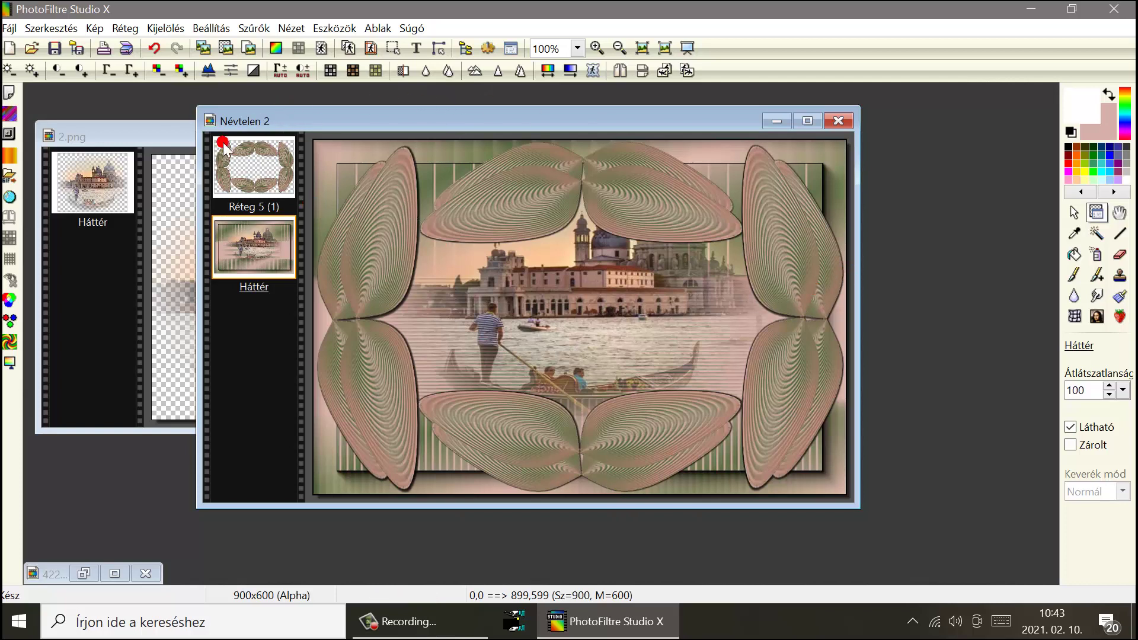
Scale the ornament frame Réteg 5 up to 101% with a free transform.
{"action": "left_click", "coordinate": [281, 172]}
{"action": "right_click", "coordinate": [284, 171]}
{"action": "left_click", "coordinate": [315, 321]}
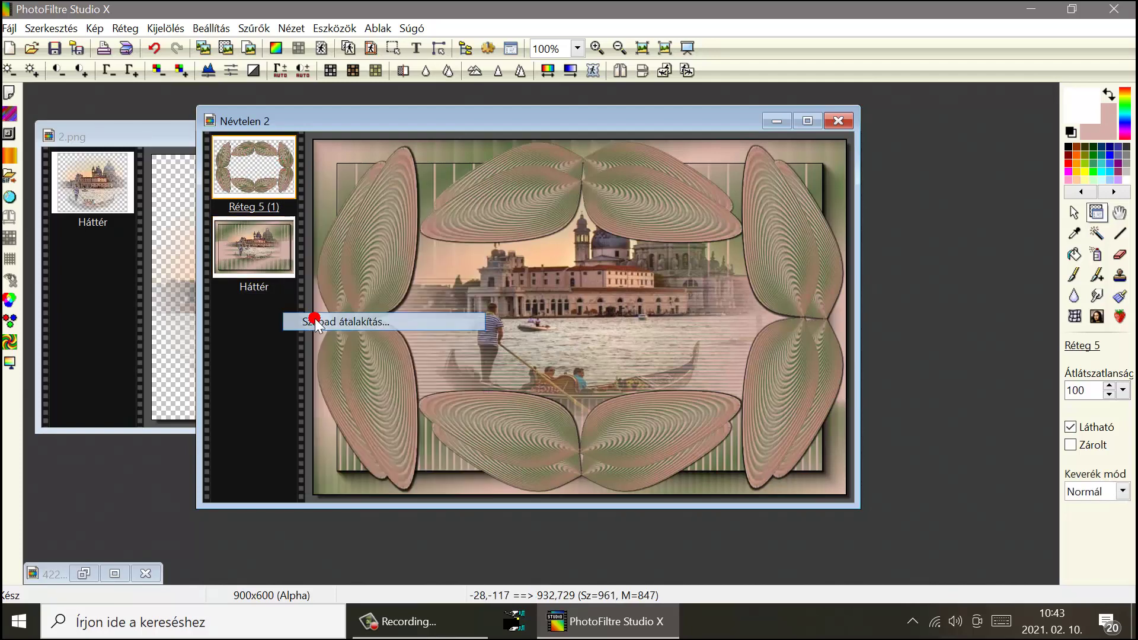
{"action": "left_click_drag", "start_coordinate": [350, 279], "coordinate": [294, 279]}
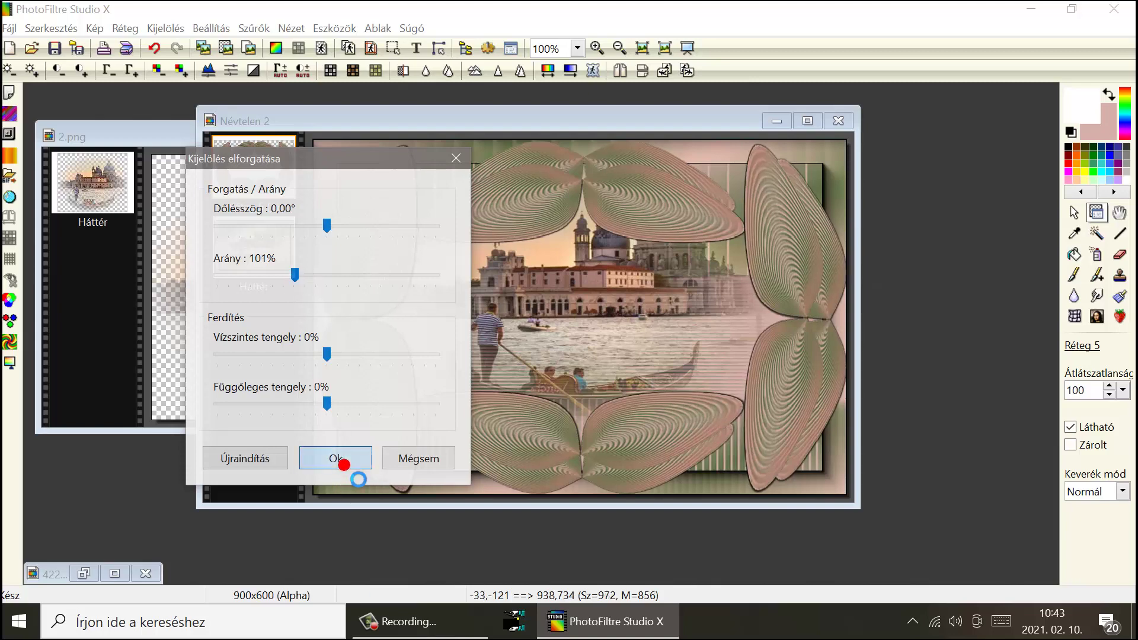
{"action": "left_click", "coordinate": [347, 461]}
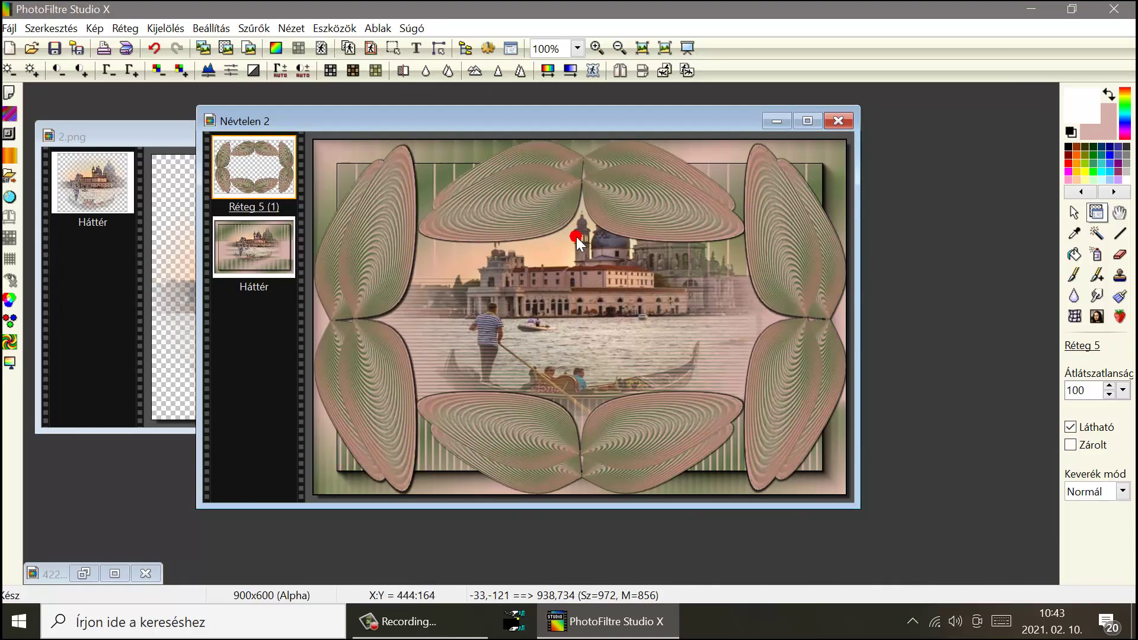
Centre the ornament frame layer Réteg 5 on the canvas with automatic positioning.
{"action": "left_click_drag", "start_coordinate": [565, 215], "coordinate": [564, 214]}
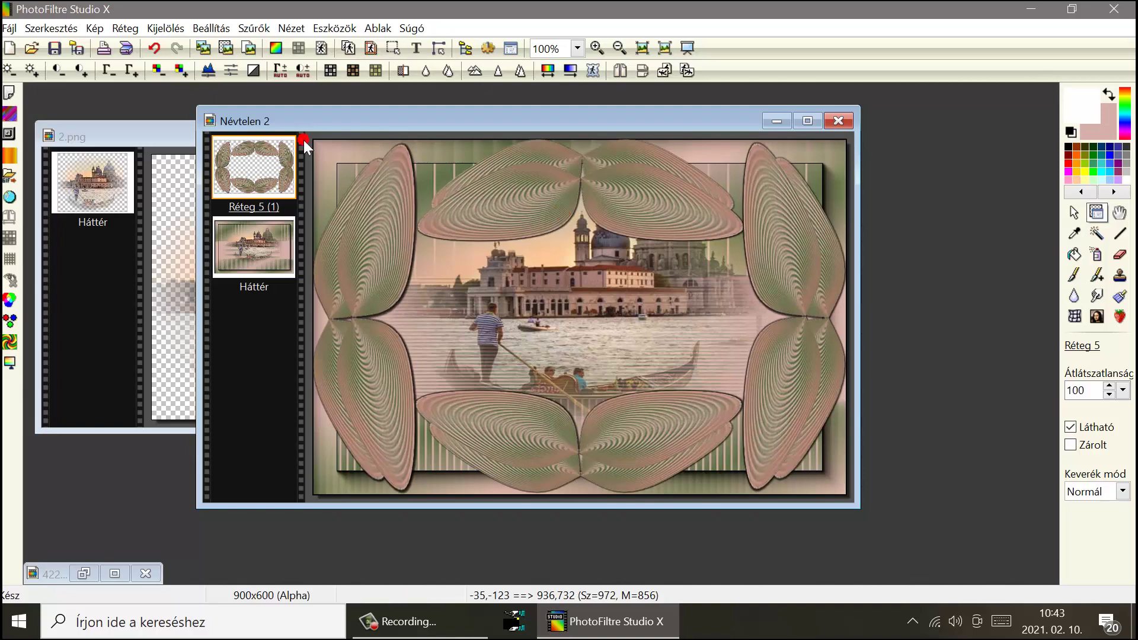
{"action": "right_click", "coordinate": [253, 155]}
{"action": "left_click", "coordinate": [321, 243]}
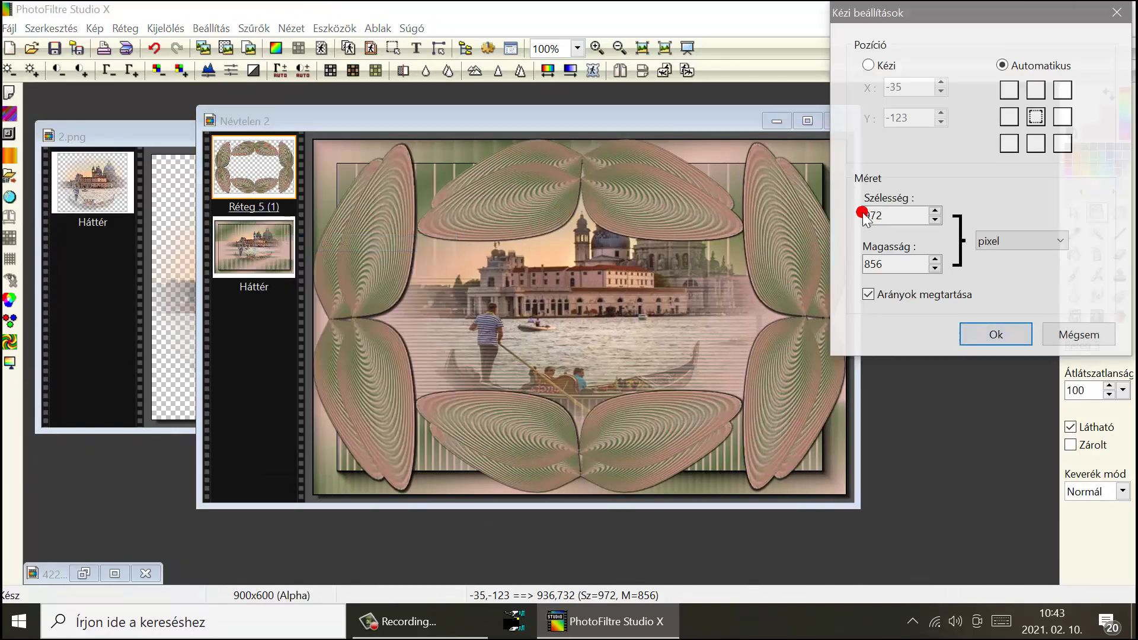
{"action": "left_click", "coordinate": [1038, 117]}
{"action": "left_click", "coordinate": [981, 330]}
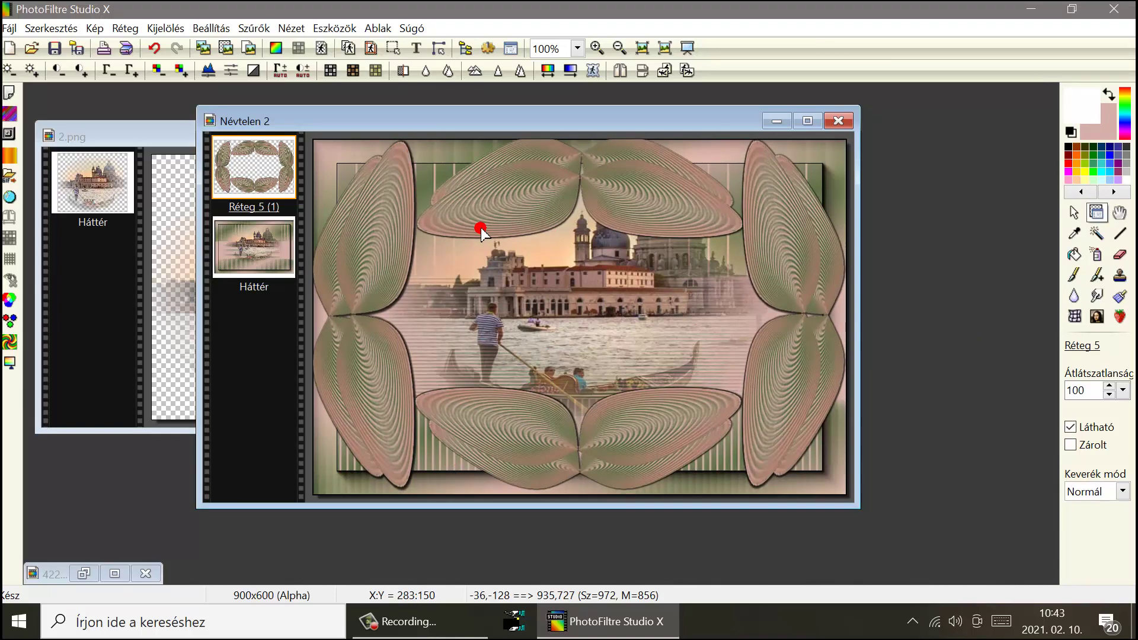
Move the ornament frame Réteg 5 to about -32,-122 and merge it into Háttér.
{"action": "left_click_drag", "start_coordinate": [481, 230], "coordinate": [484, 236]}
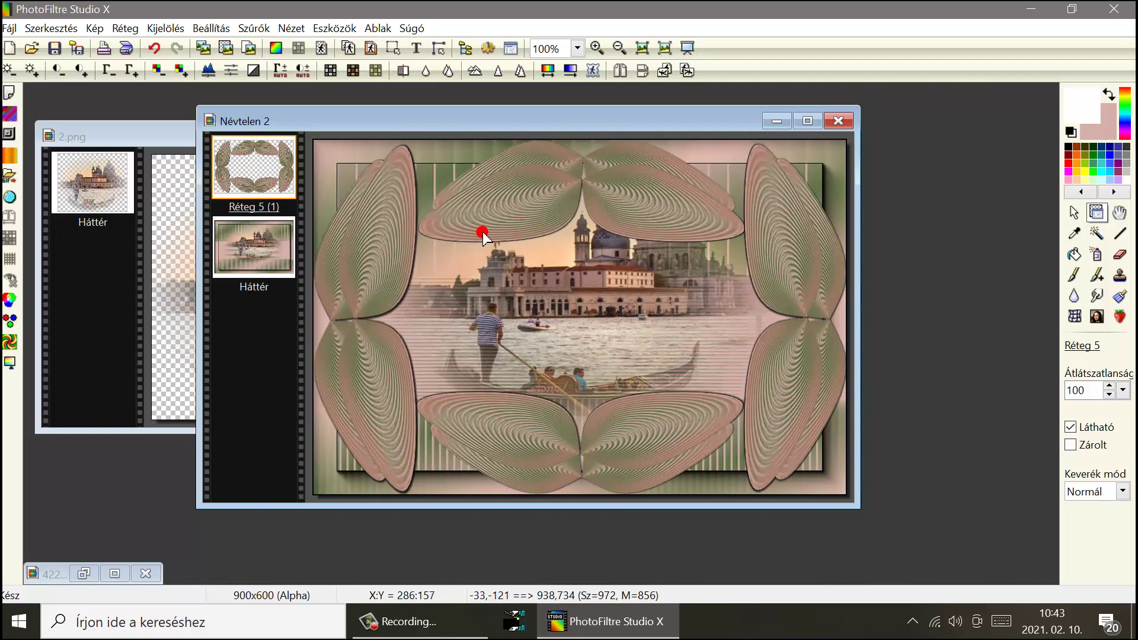
{"action": "left_click_drag", "start_coordinate": [484, 235], "coordinate": [483, 236]}
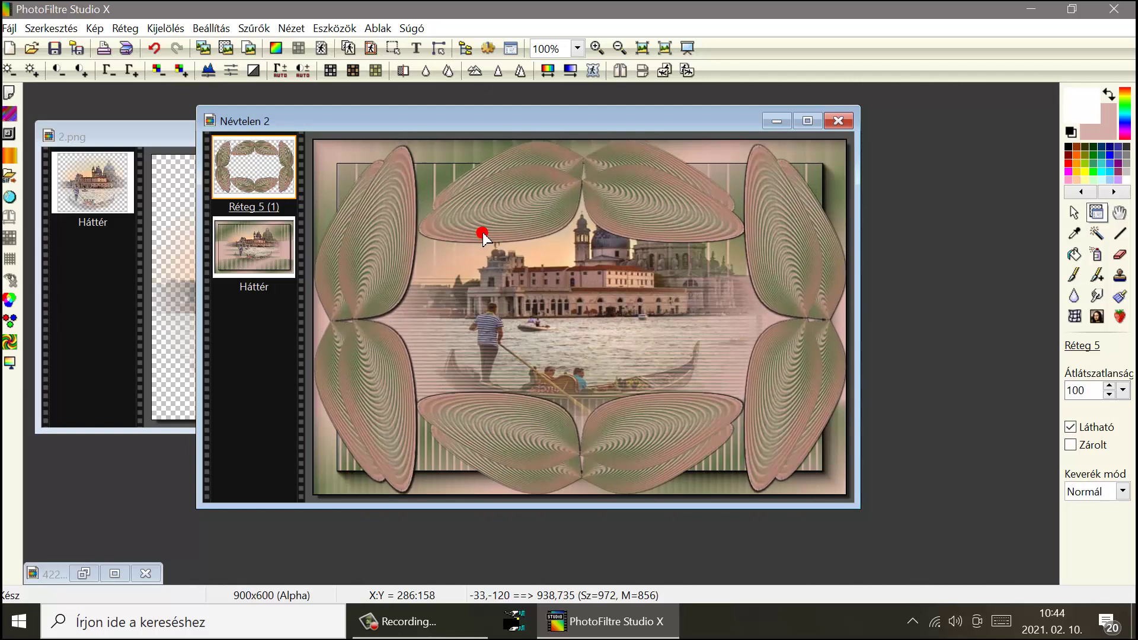
{"action": "left_click_drag", "start_coordinate": [484, 237], "coordinate": [485, 236]}
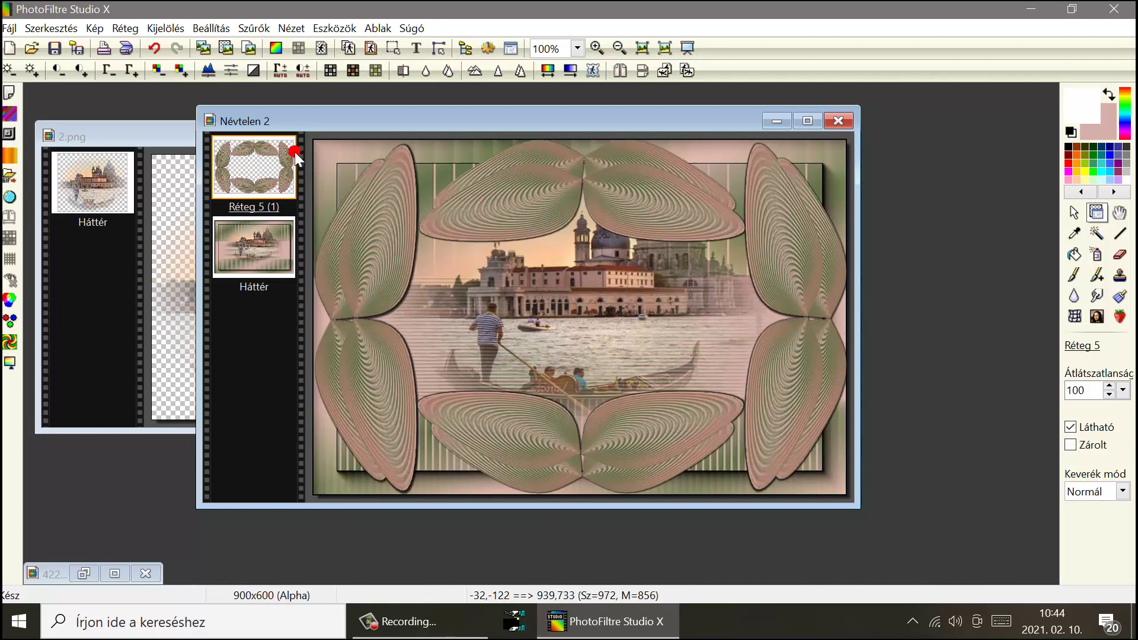
{"action": "right_click", "coordinate": [265, 166]}
{"action": "left_click", "coordinate": [332, 404]}
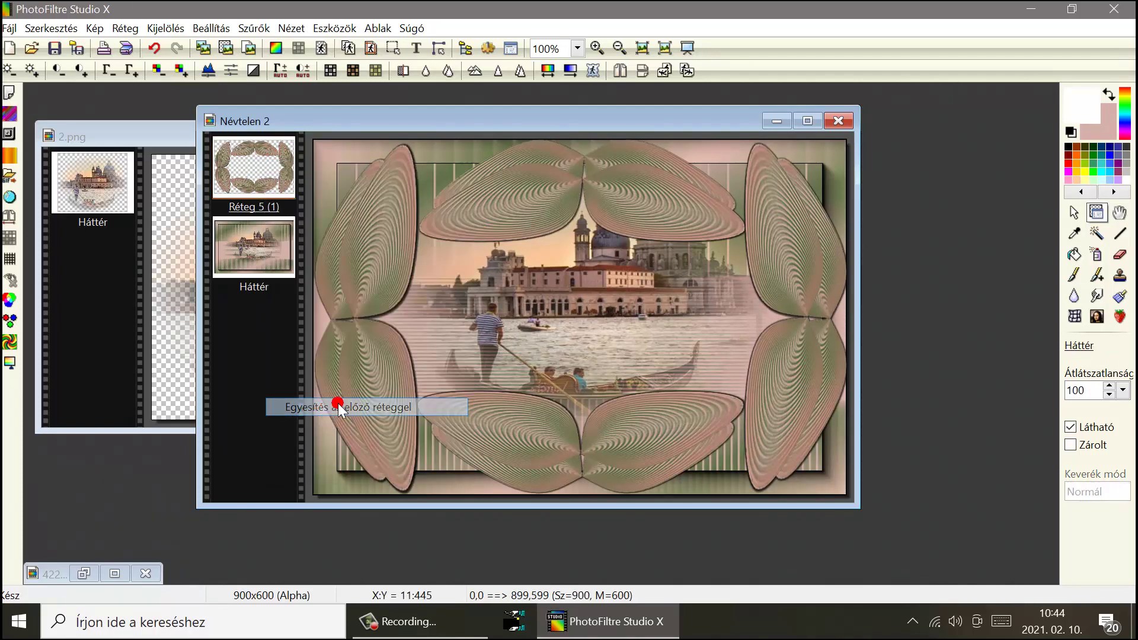
Close 2.png and open the flower picture 3 and the couple picture 1 from folder 422.
{"action": "left_click", "coordinate": [153, 139]}
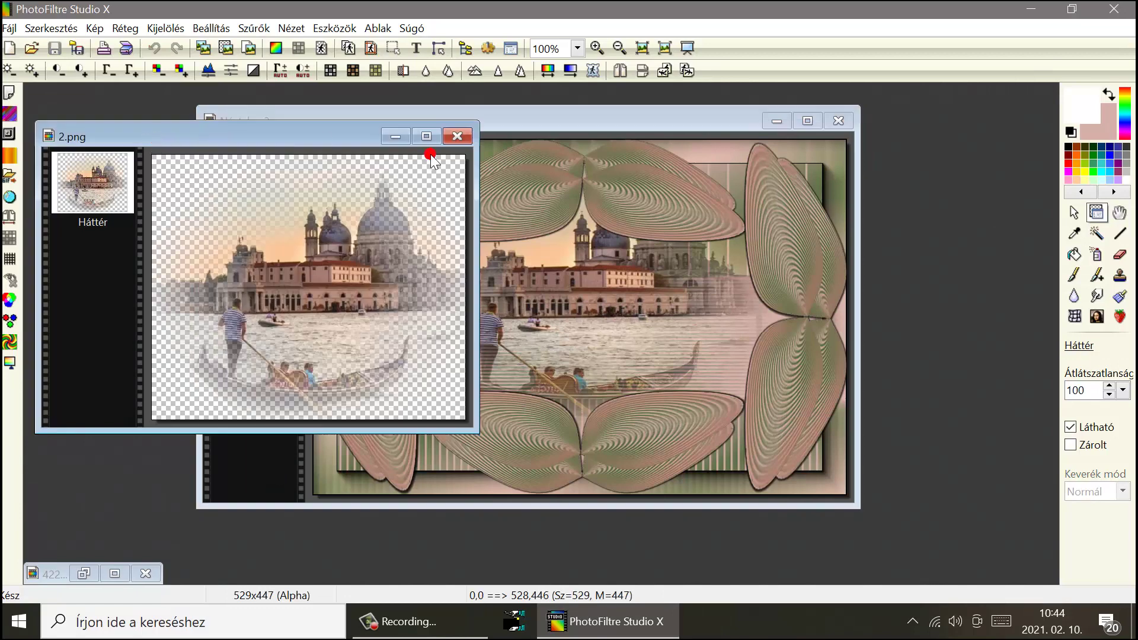
{"action": "left_click", "coordinate": [454, 135]}
{"action": "left_click", "coordinate": [31, 48]}
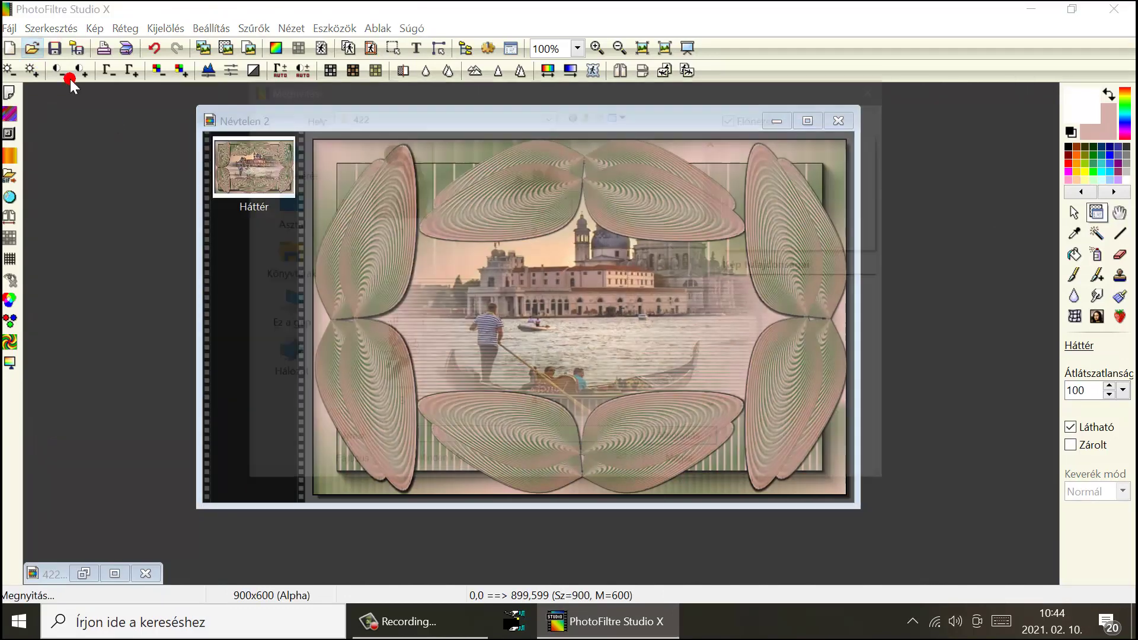
{"action": "left_click", "coordinate": [412, 388]}
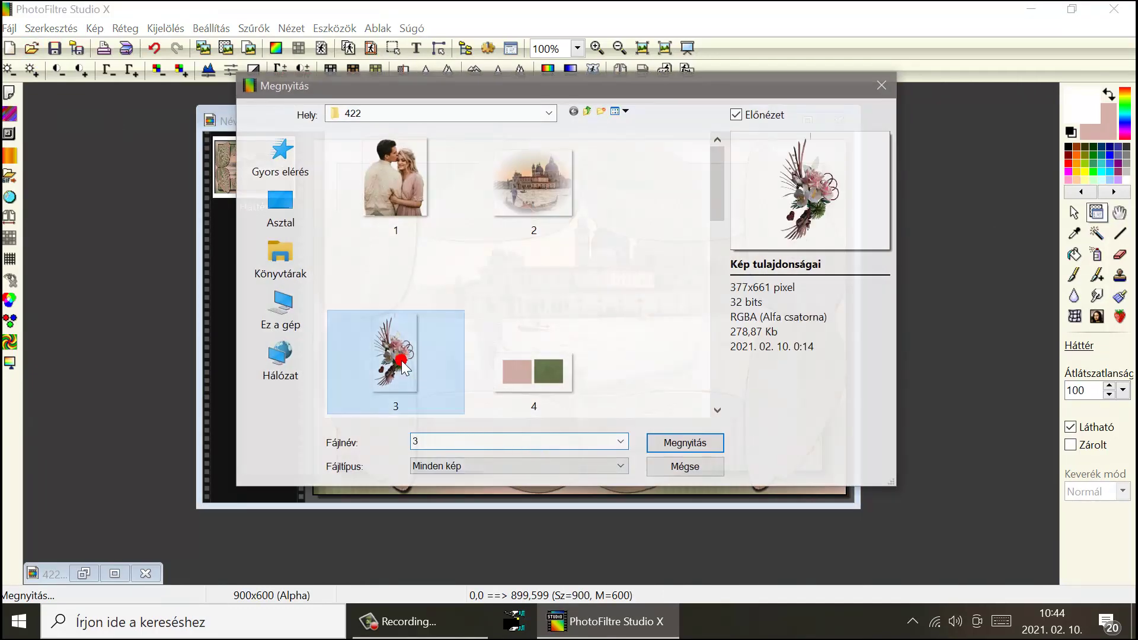
{"action": "left_click", "coordinate": [686, 443]}
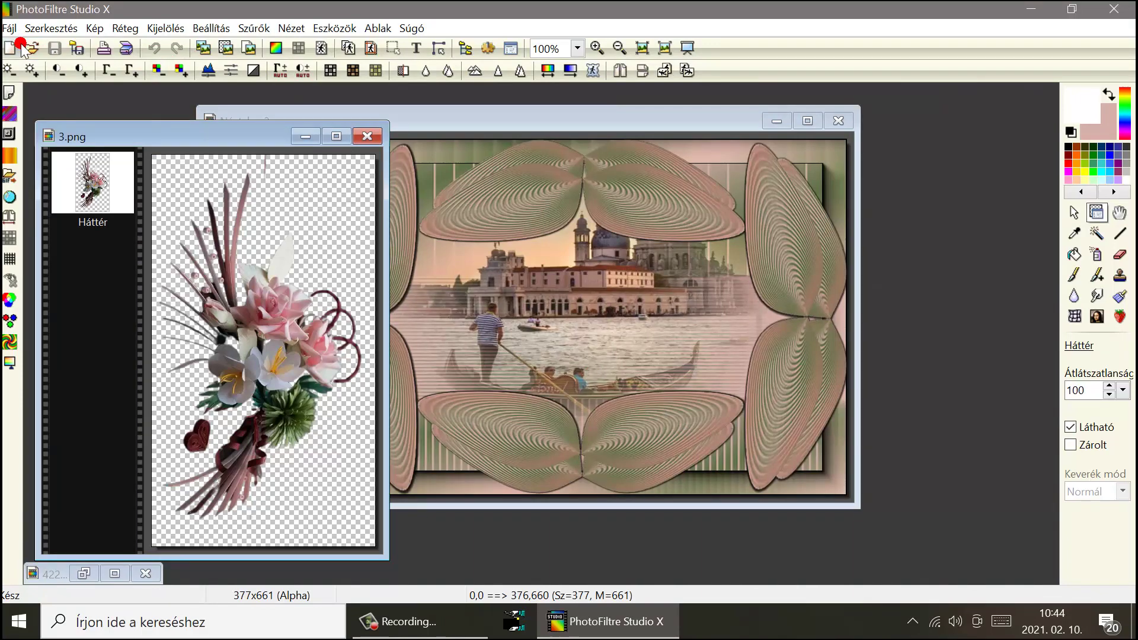
{"action": "left_click", "coordinate": [24, 47]}
{"action": "left_click", "coordinate": [395, 184]}
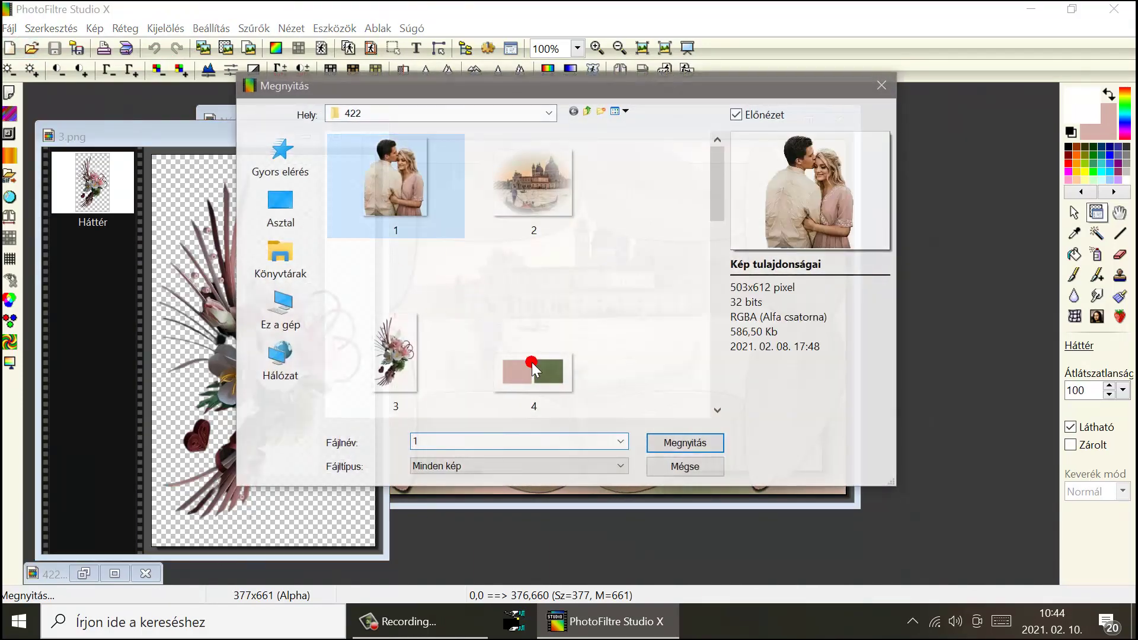
{"action": "left_click", "coordinate": [686, 443]}
Copy the couple picture 1.png into Névtelen 2 as a new layer and move it to about -103,1.
{"action": "right_click", "coordinate": [184, 150]}
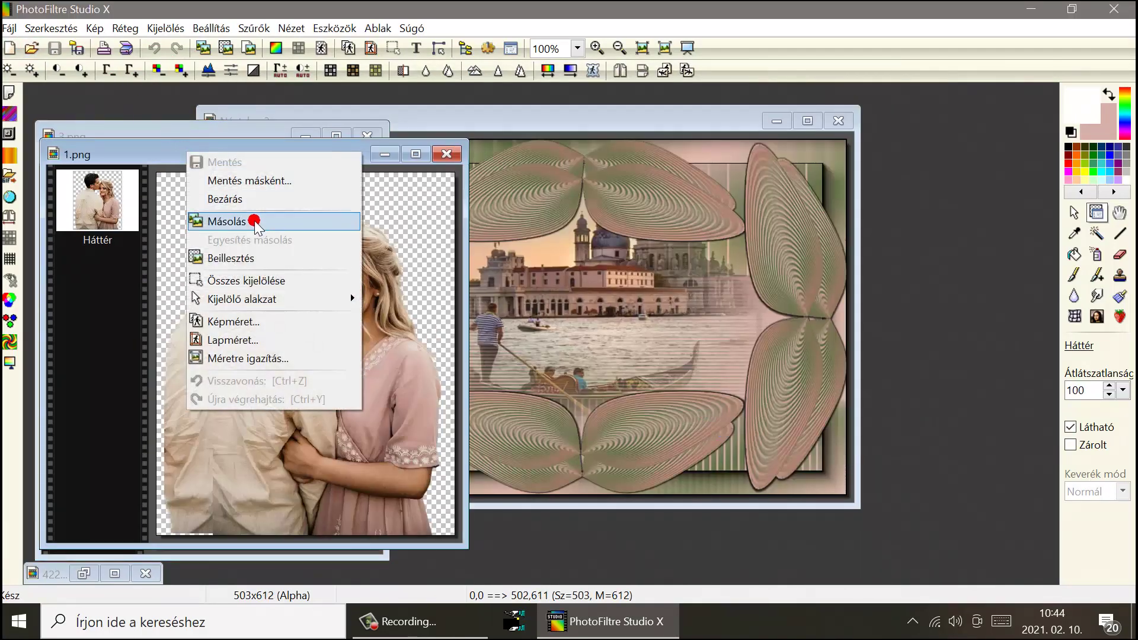
{"action": "left_click", "coordinate": [255, 222]}
{"action": "right_click", "coordinate": [415, 122]}
{"action": "left_click", "coordinate": [503, 228]}
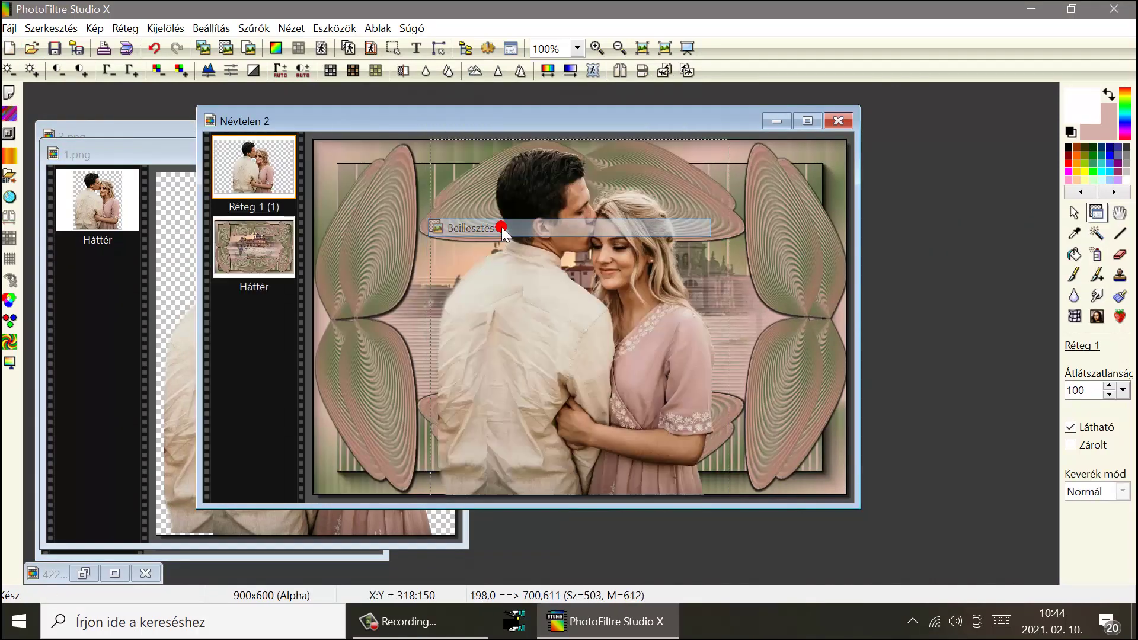
{"action": "left_click_drag", "start_coordinate": [539, 297], "coordinate": [359, 296]}
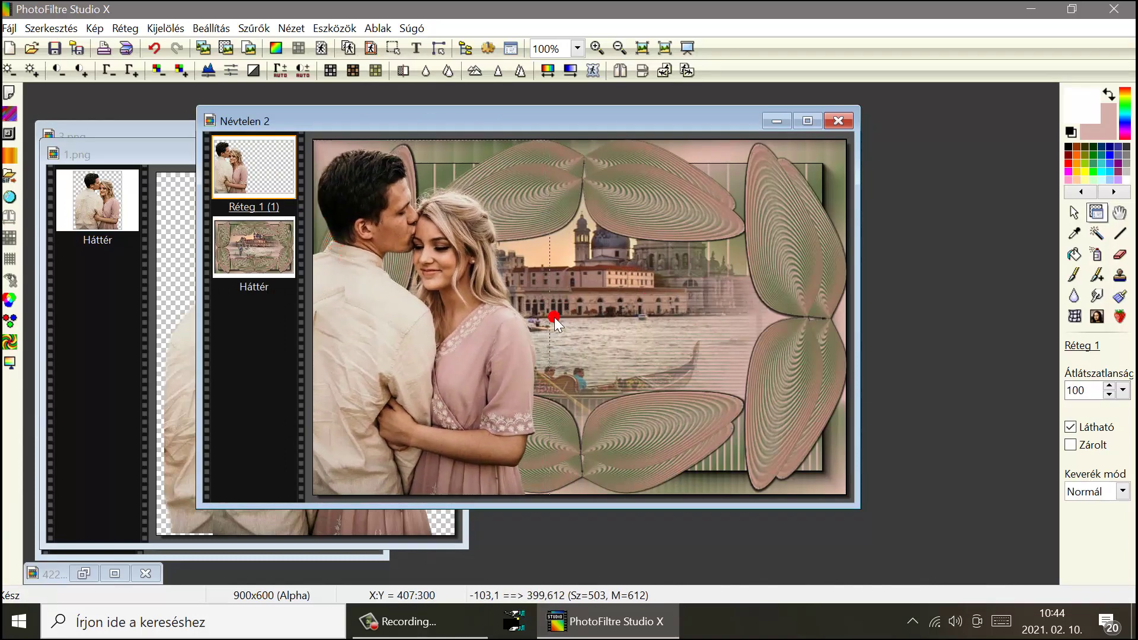
Give the couple layer a black drop shadow with X offset 1, Y offset 1, 80% opacity and radius 20.
{"action": "left_click", "coordinate": [125, 29]}
{"action": "left_click", "coordinate": [229, 184]}
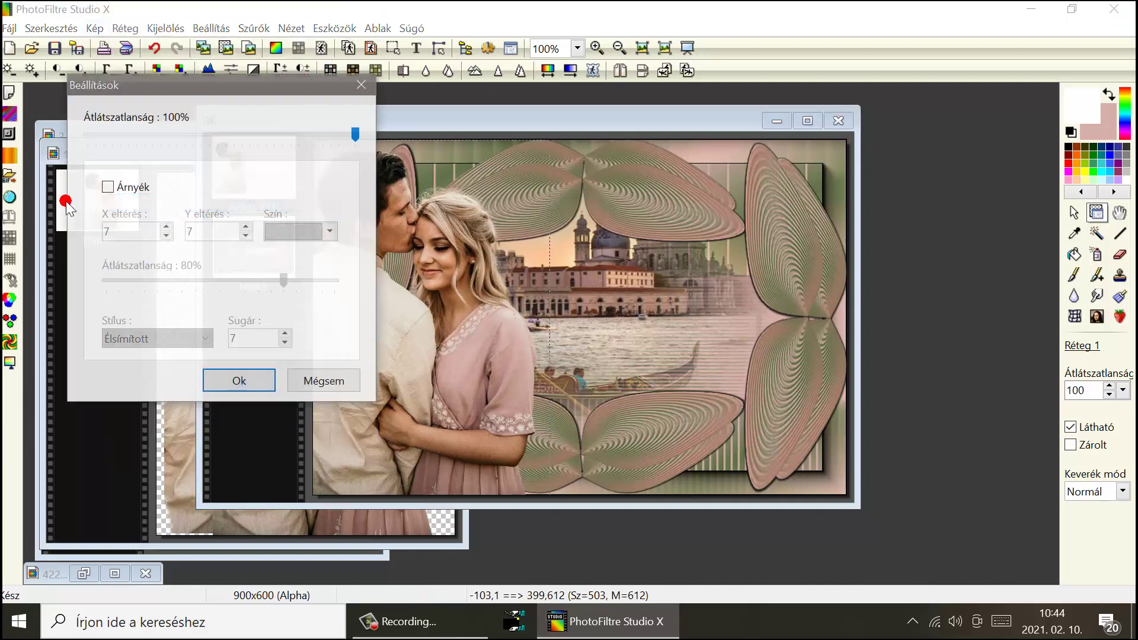
{"action": "left_click", "coordinate": [107, 187]}
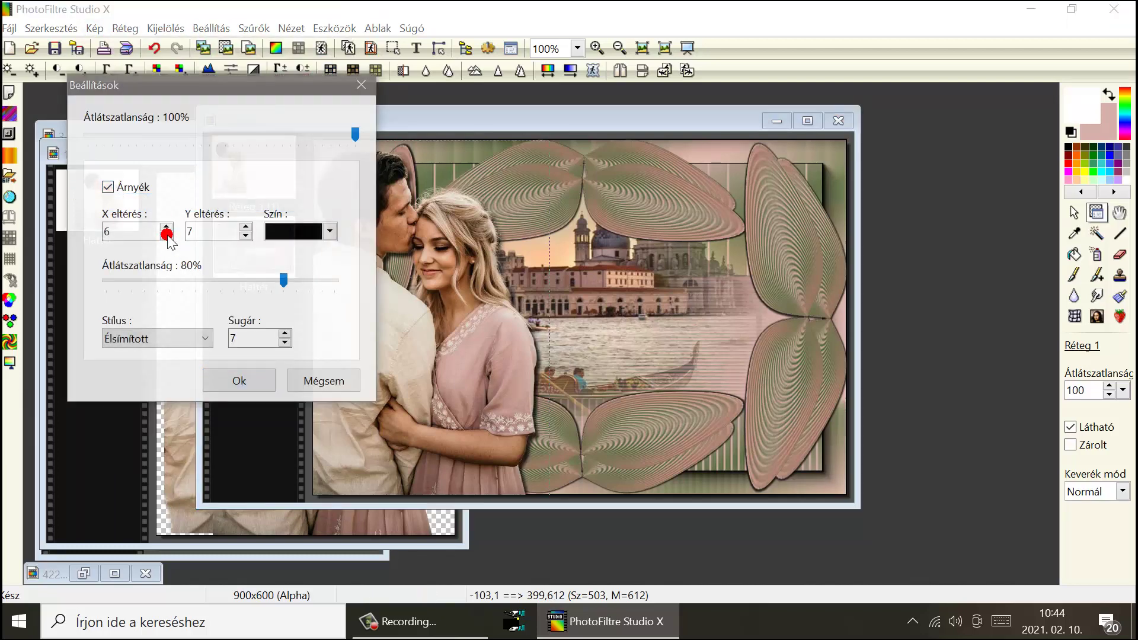
{"action": "left_click_drag", "start_coordinate": [168, 234], "coordinate": [167, 234]}
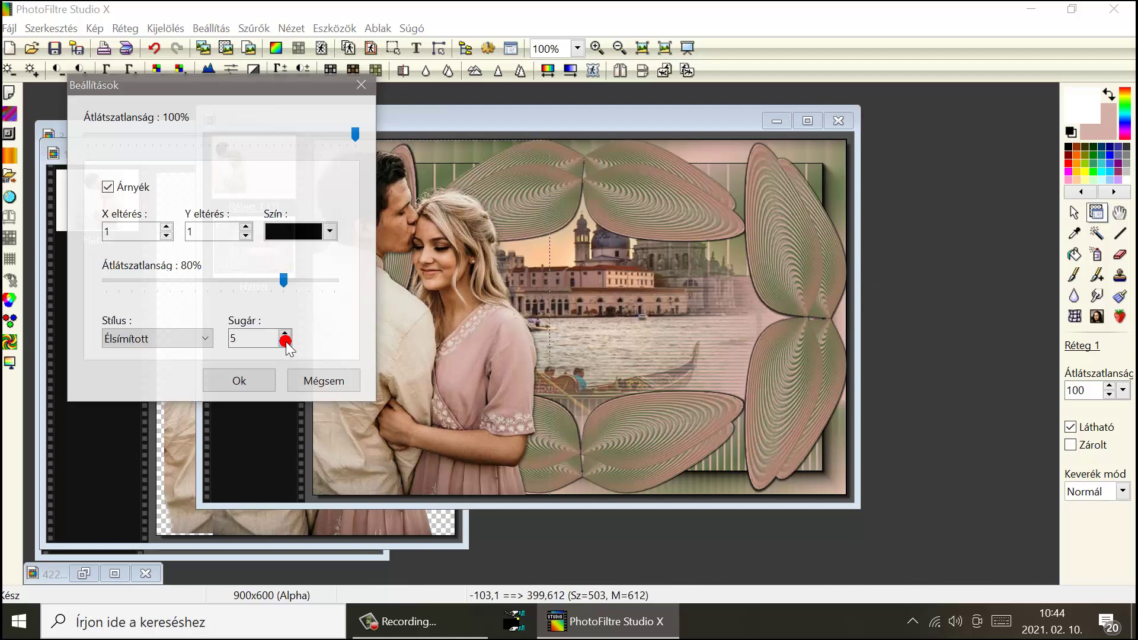
{"action": "left_click_drag", "start_coordinate": [285, 341], "coordinate": [285, 341]}
{"action": "left_click", "coordinate": [246, 341]}
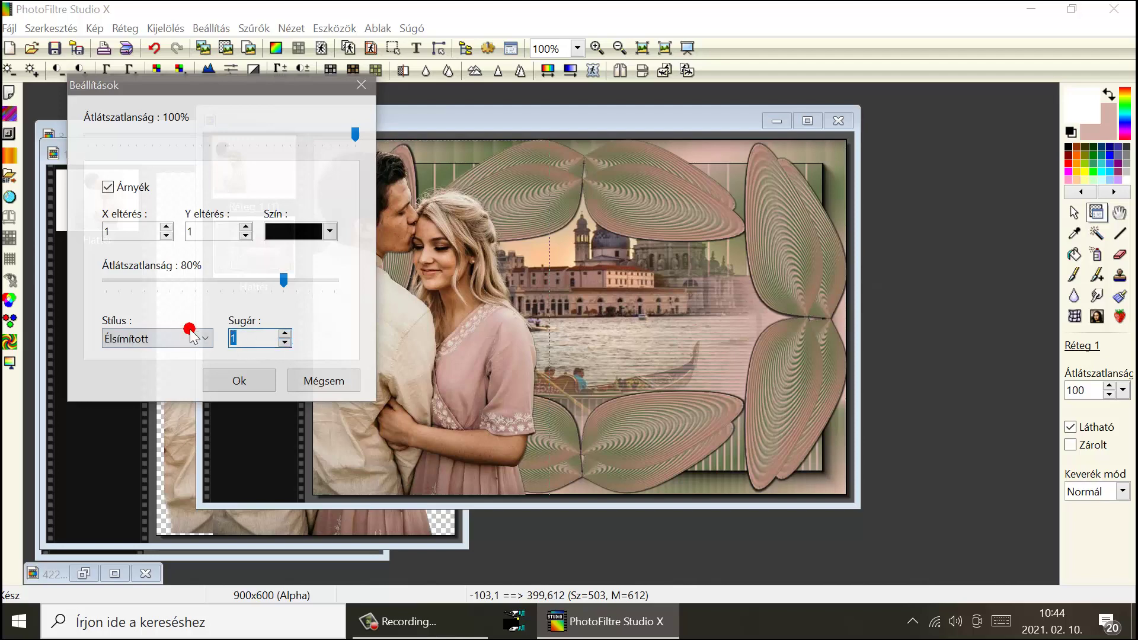
{"action": "key", "text": "BackSpace"}
{"action": "type", "text": "20"}
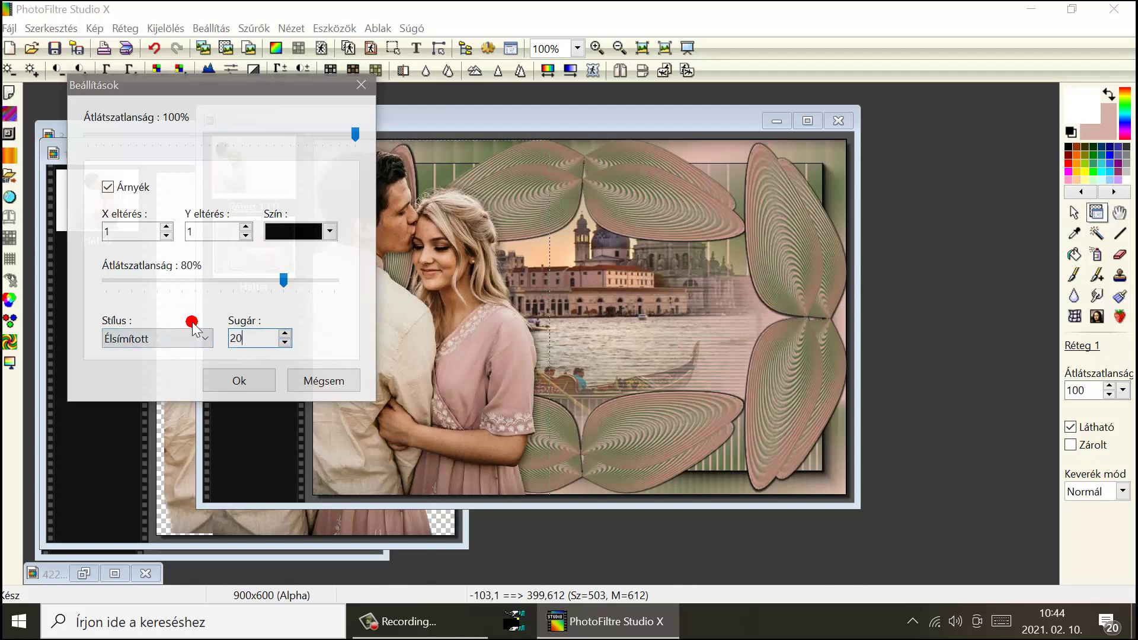
{"action": "left_click", "coordinate": [237, 380]}
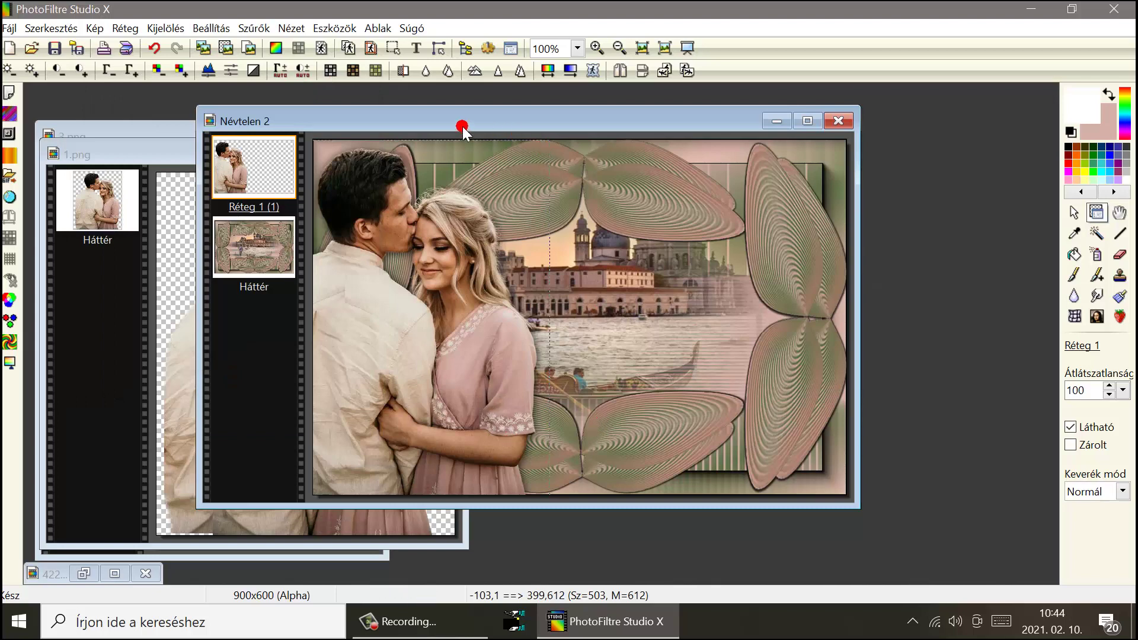
Merge the couple layer Réteg 1 into Háttér and minimise the 1.png image.
{"action": "right_click", "coordinate": [242, 161]}
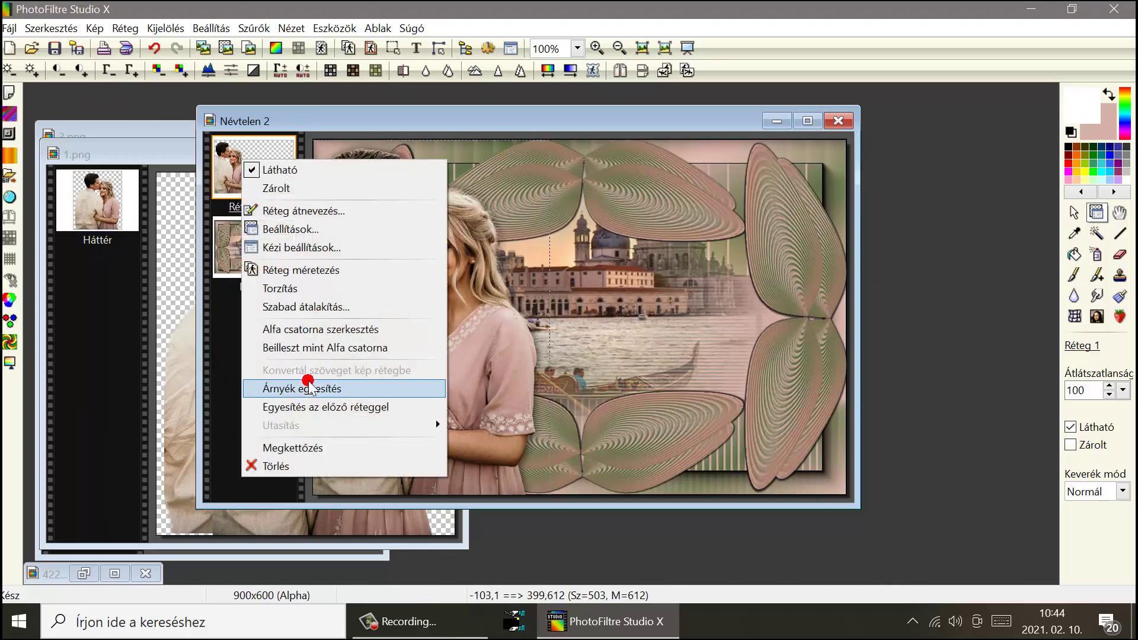
{"action": "left_click", "coordinate": [290, 408]}
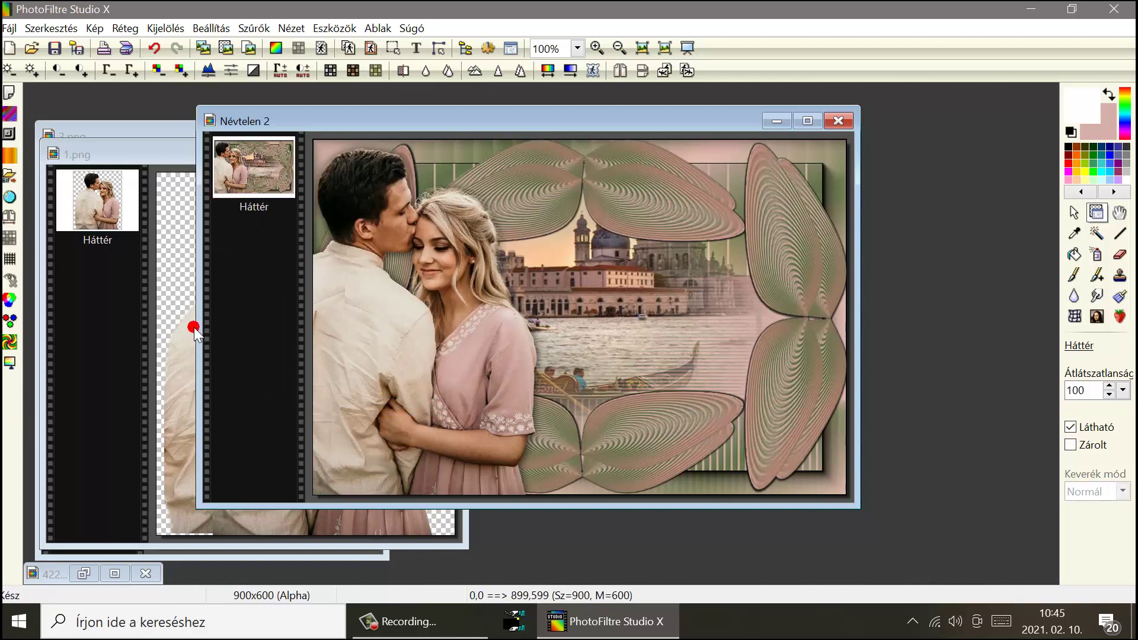
{"action": "left_click", "coordinate": [143, 162]}
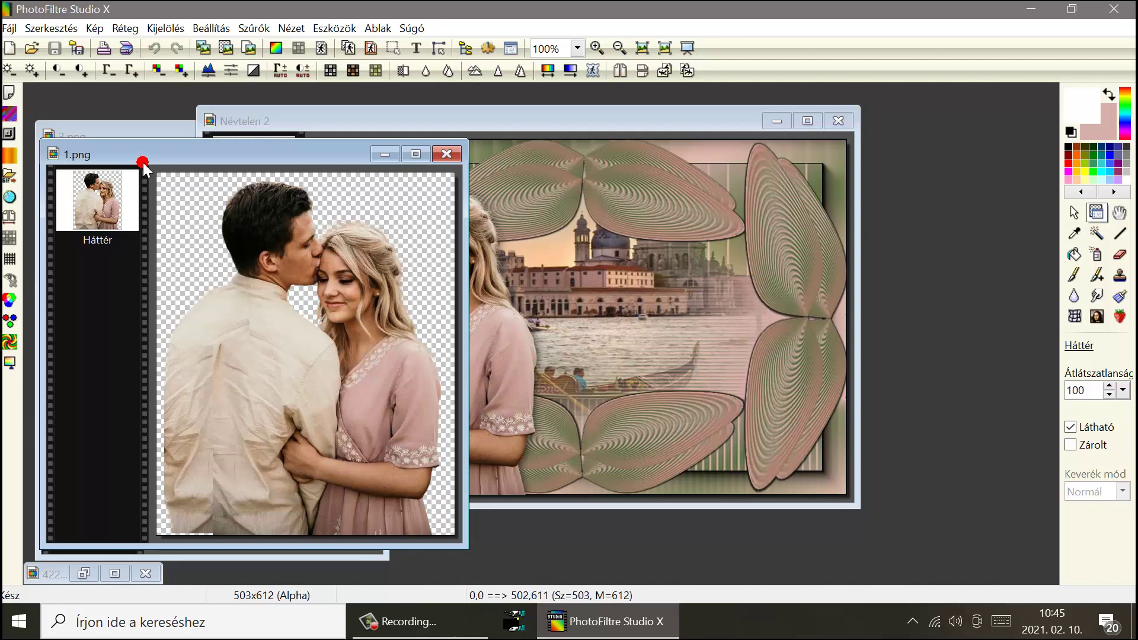
{"action": "left_click", "coordinate": [399, 155]}
Copy the flower picture 3.png into Névtelen 2 as a new layer and move it to about 560,-32.
{"action": "left_click", "coordinate": [148, 133]}
{"action": "right_click", "coordinate": [149, 134]}
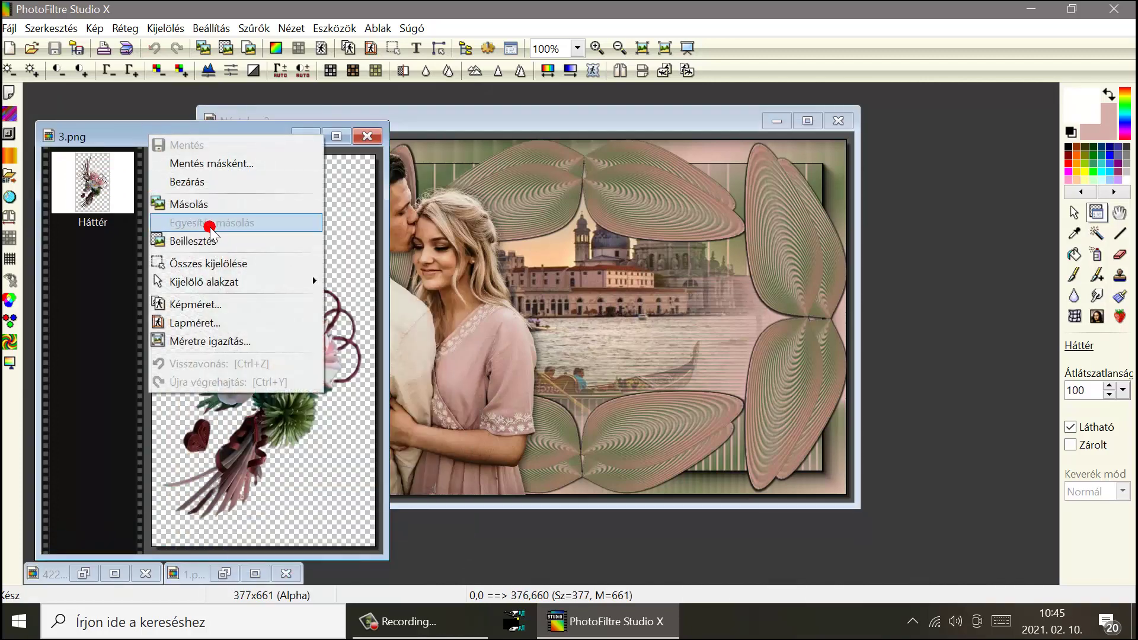
{"action": "left_click", "coordinate": [203, 204]}
{"action": "right_click", "coordinate": [428, 120]}
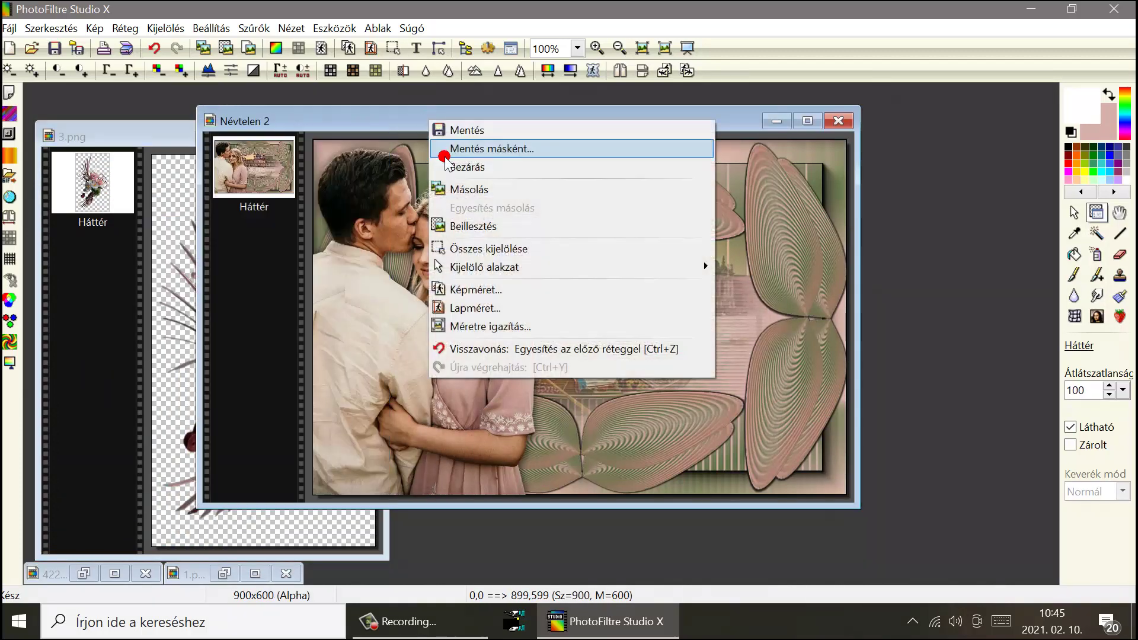
{"action": "left_click", "coordinate": [462, 227]}
{"action": "left_click_drag", "start_coordinate": [553, 315], "coordinate": [734, 296]}
Scale the flower layer Réteg 1 to 80% with a free transform and move it to about 599,16.
{"action": "right_click", "coordinate": [226, 155]}
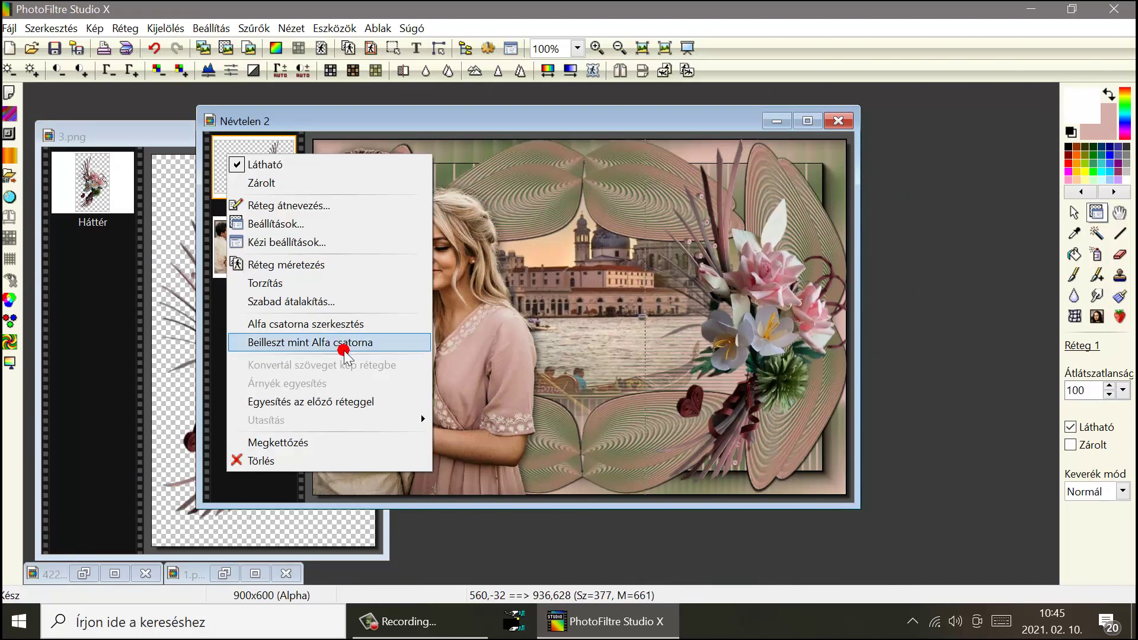
{"action": "left_click", "coordinate": [302, 301]}
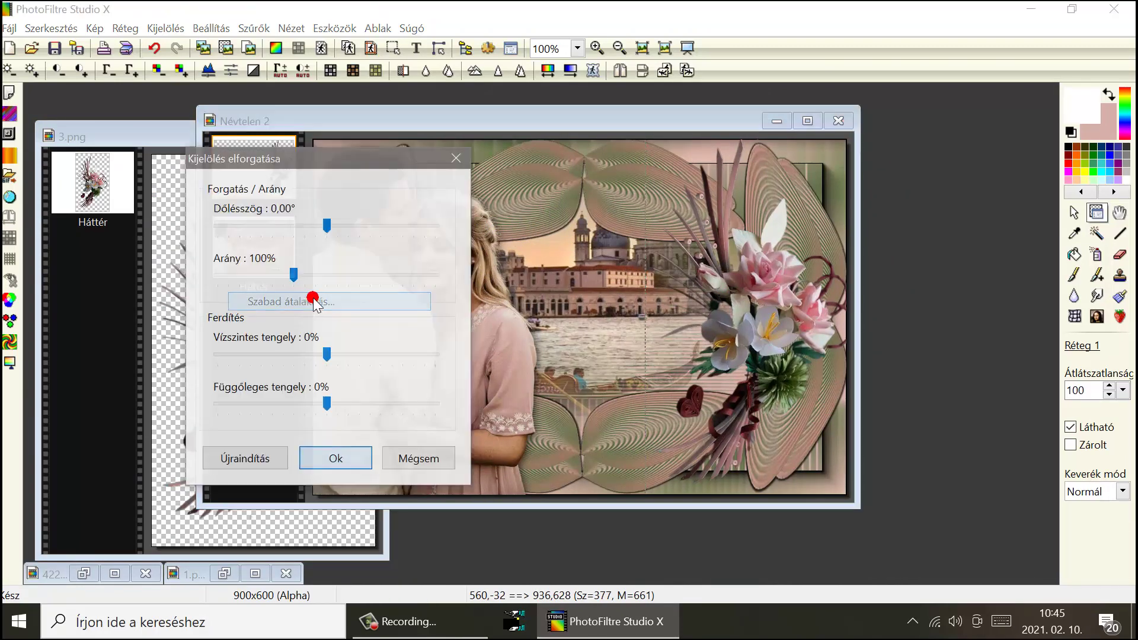
{"action": "left_click", "coordinate": [257, 277]}
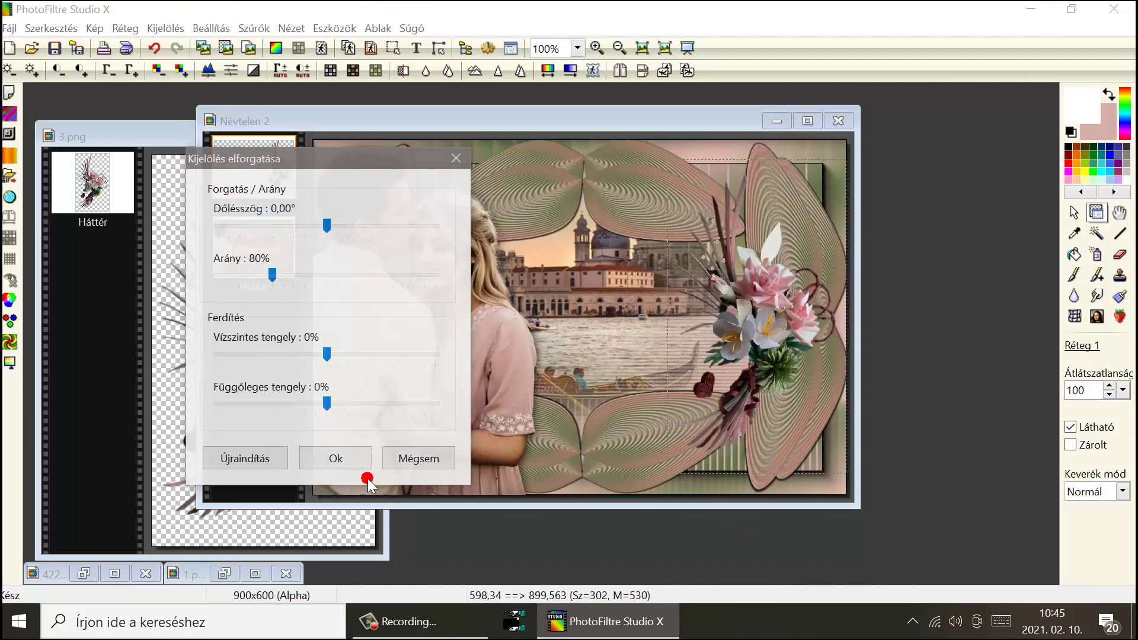
{"action": "left_click", "coordinate": [345, 464]}
{"action": "left_click_drag", "start_coordinate": [741, 328], "coordinate": [771, 336]}
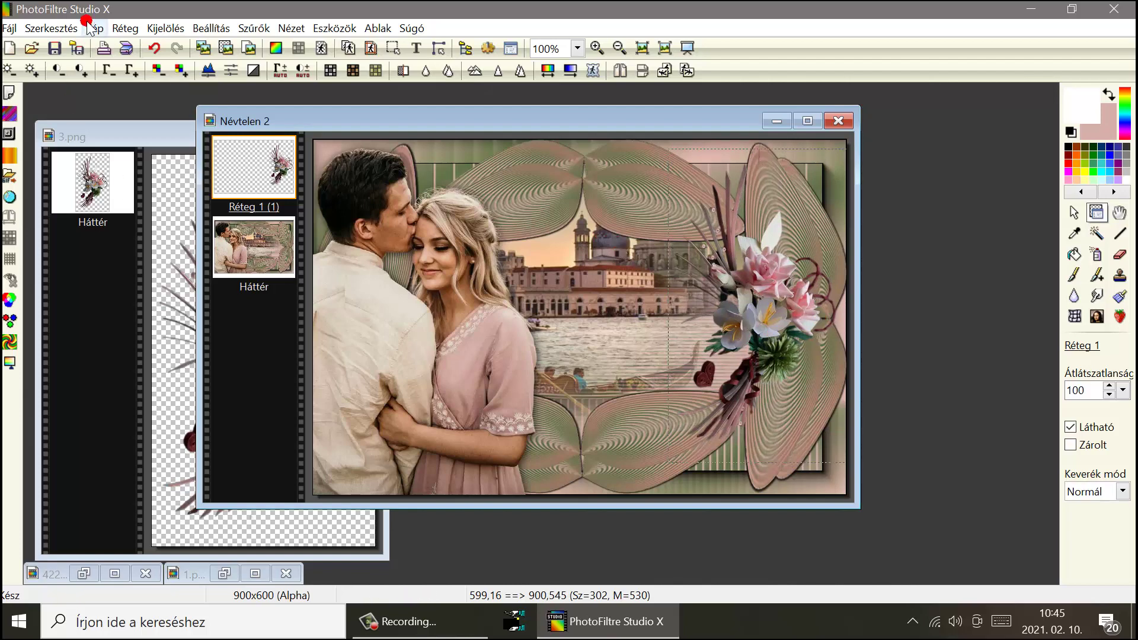
Give the flower layer a black drop shadow with X and Y offsets of 1, 80% opacity and a reduced radius.
{"action": "left_click", "coordinate": [125, 28]}
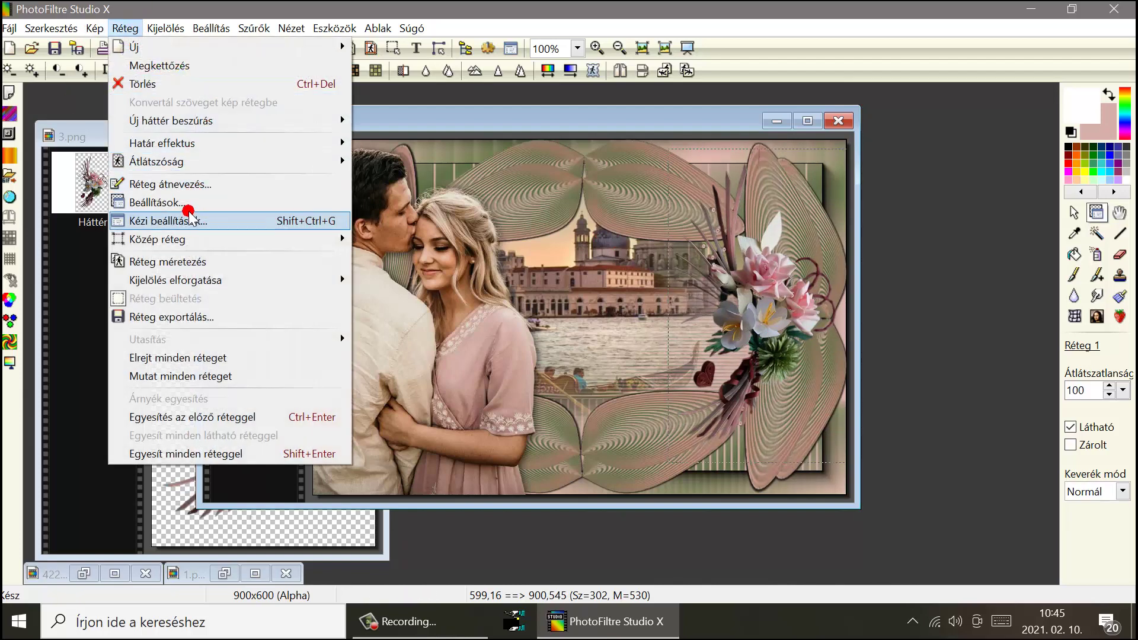
{"action": "left_click", "coordinate": [163, 202]}
{"action": "left_click", "coordinate": [107, 188]}
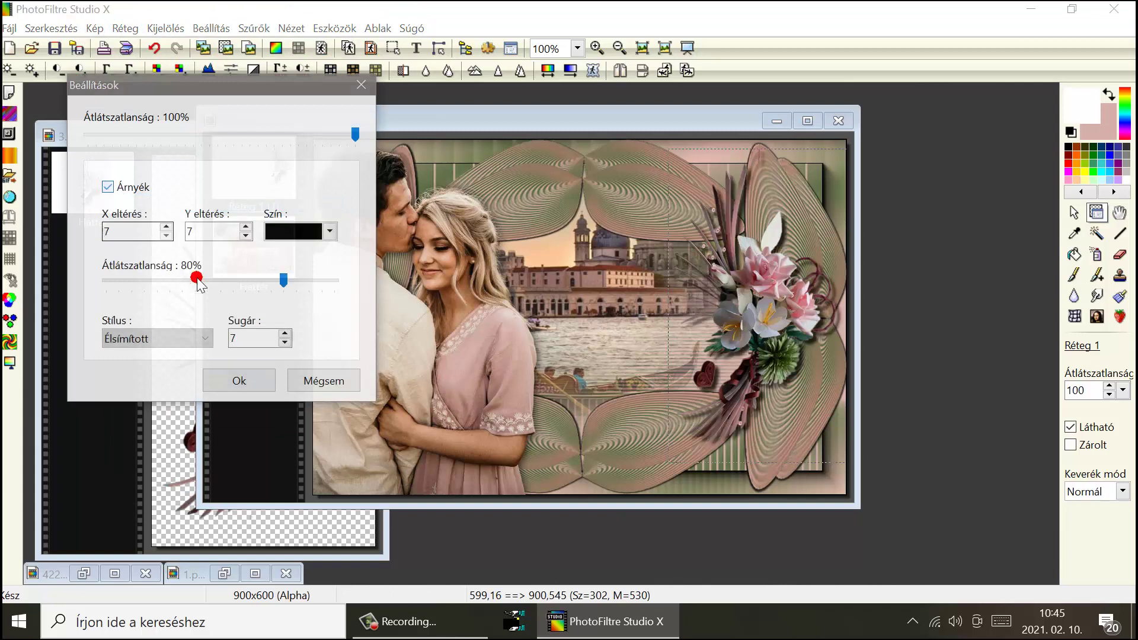
{"action": "left_click", "coordinate": [168, 236]}
{"action": "left_click", "coordinate": [168, 235]}
{"action": "left_click", "coordinate": [168, 236]}
{"action": "left_click", "coordinate": [168, 236]}
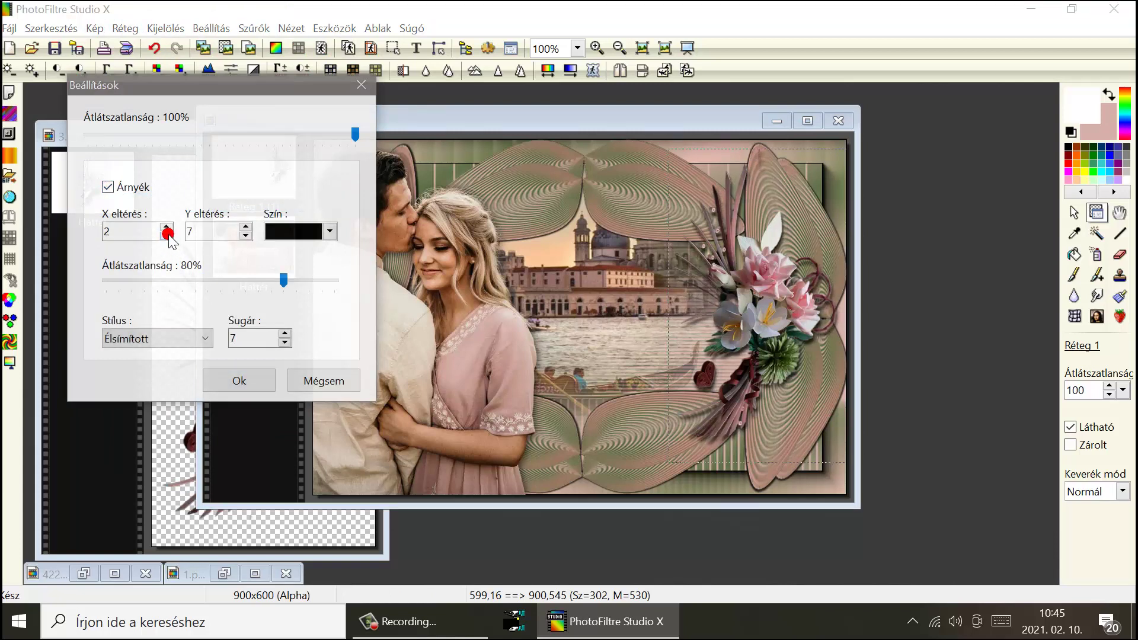
{"action": "left_click", "coordinate": [167, 235]}
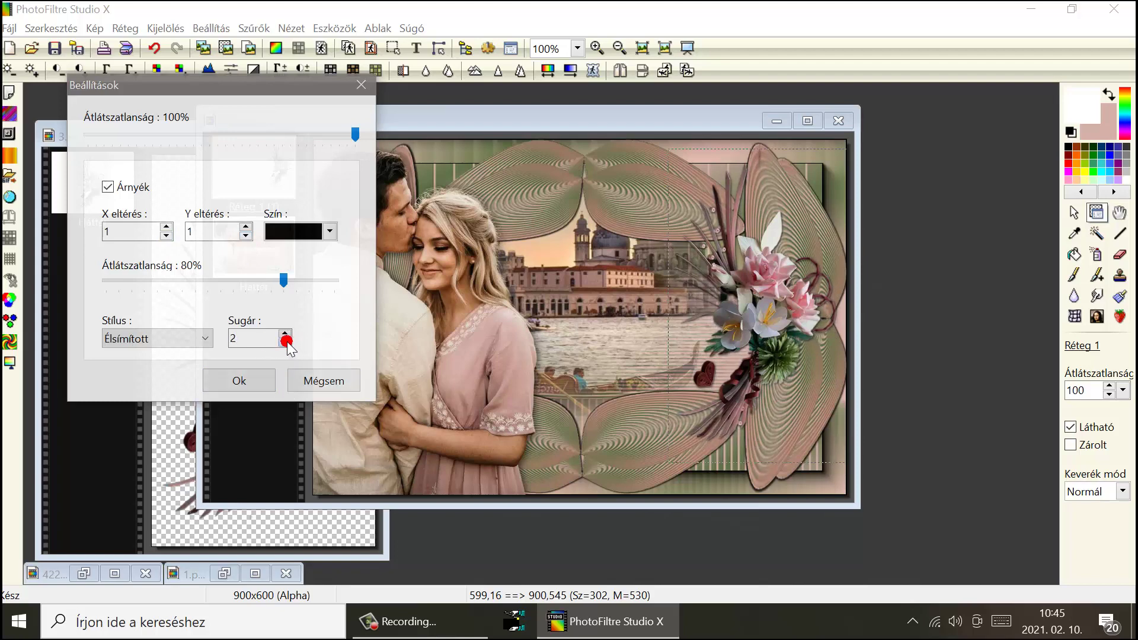
{"action": "left_click", "coordinate": [256, 383]}
Merge the flower layer Réteg 1 into Háttér, minimise the 3.png image and reposition the Névtelen 2 window.
{"action": "right_click", "coordinate": [273, 171]}
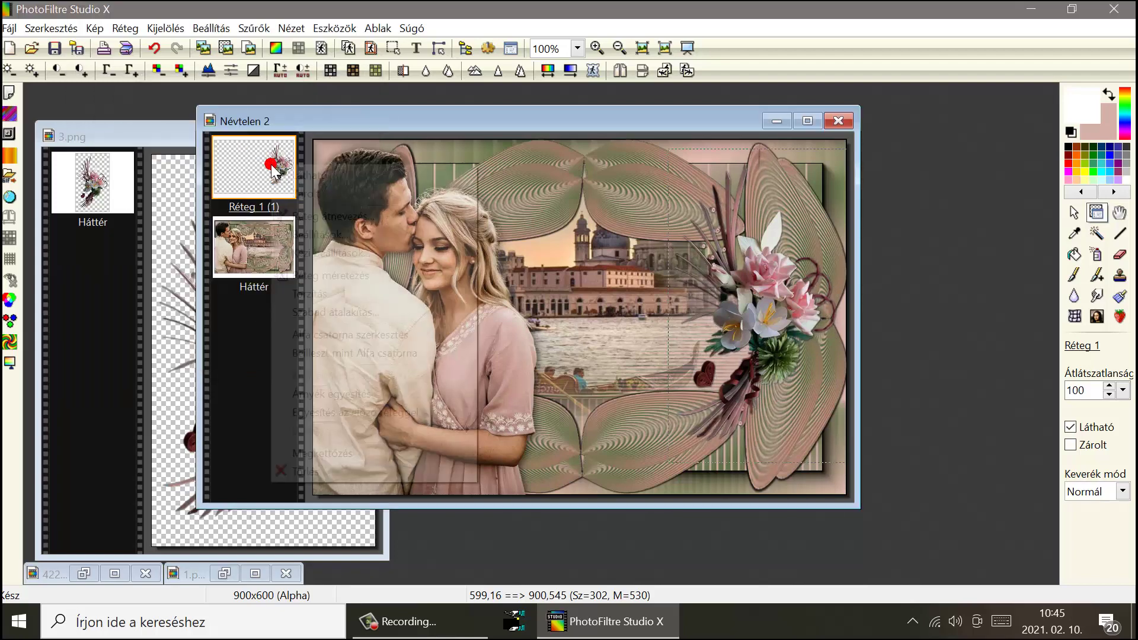
{"action": "left_click", "coordinate": [314, 412]}
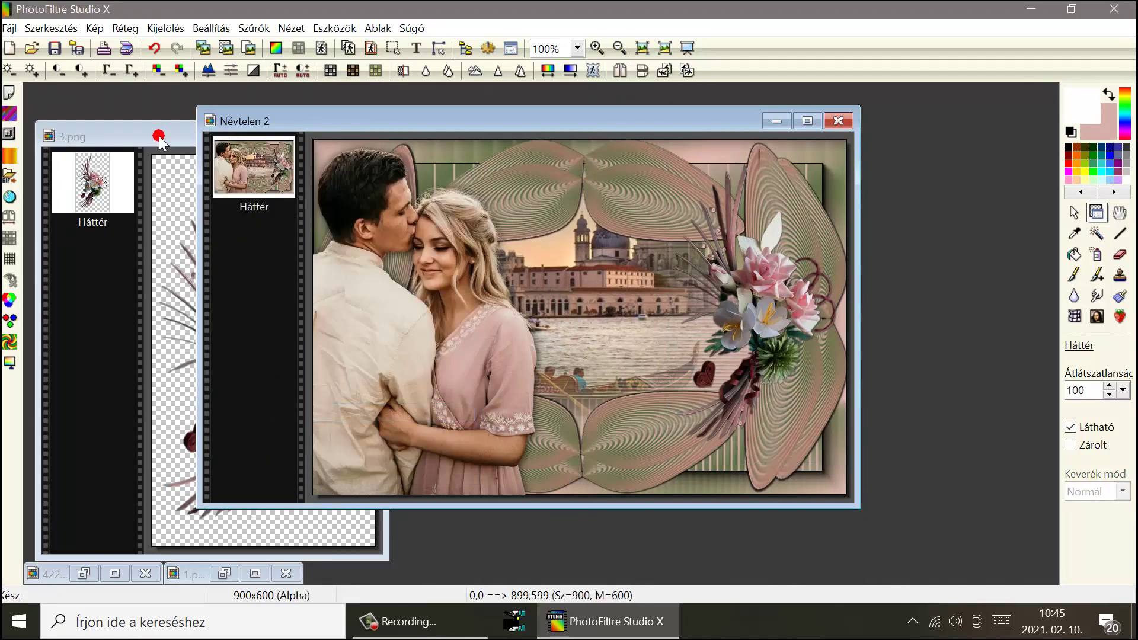
{"action": "left_click", "coordinate": [150, 141]}
{"action": "left_click", "coordinate": [306, 139]}
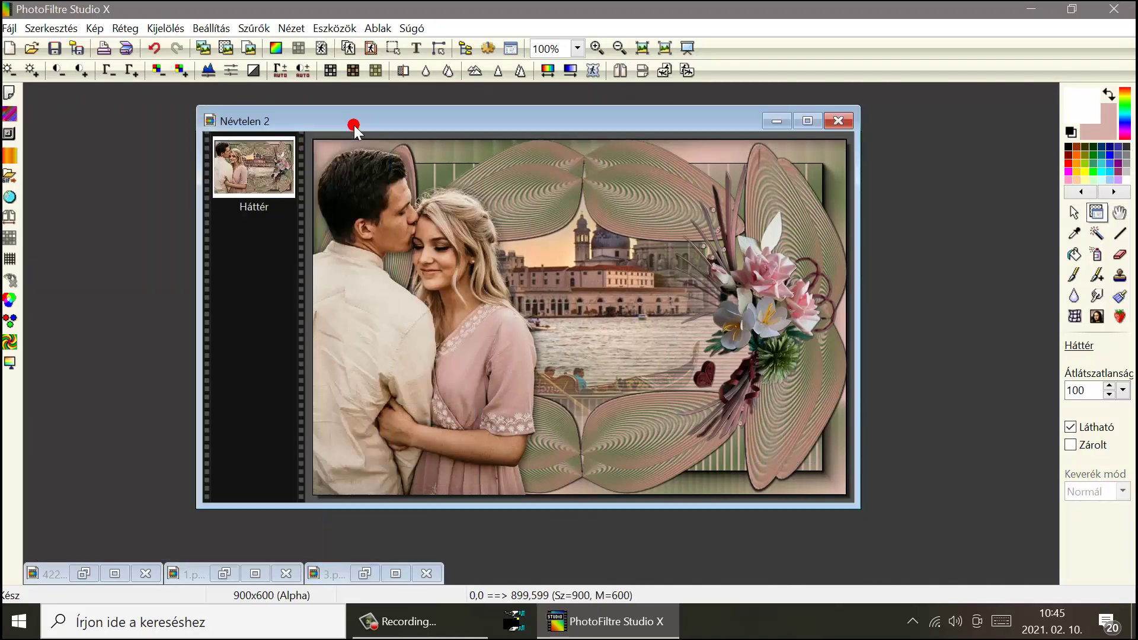
{"action": "left_click_drag", "start_coordinate": [354, 124], "coordinate": [333, 122]}
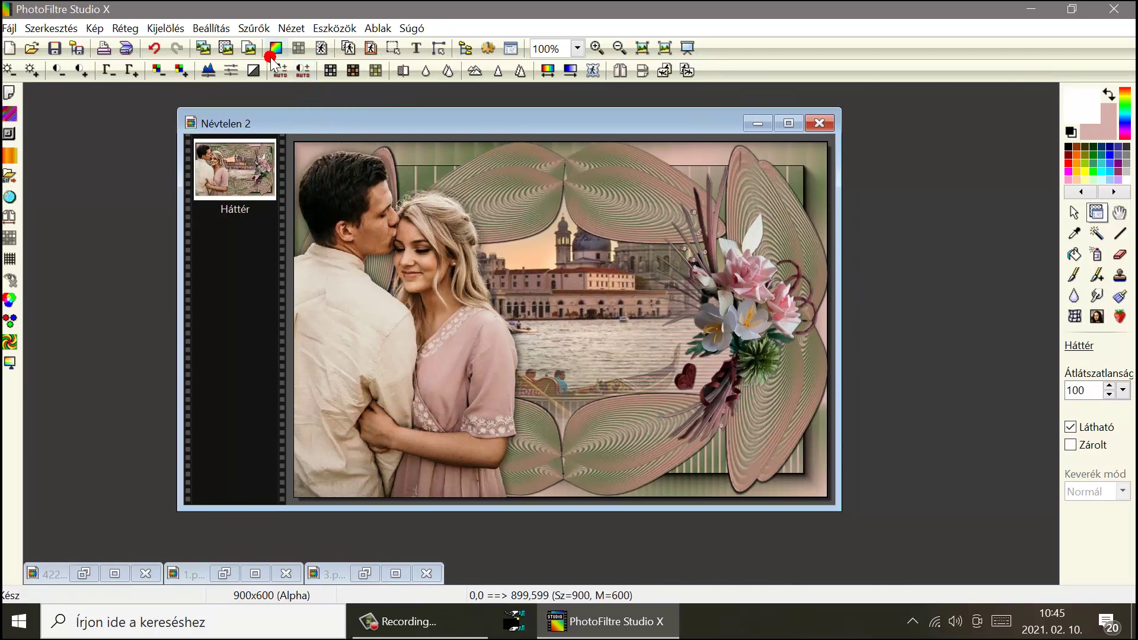
{"action": "left_click_drag", "start_coordinate": [304, 125], "coordinate": [296, 122]}
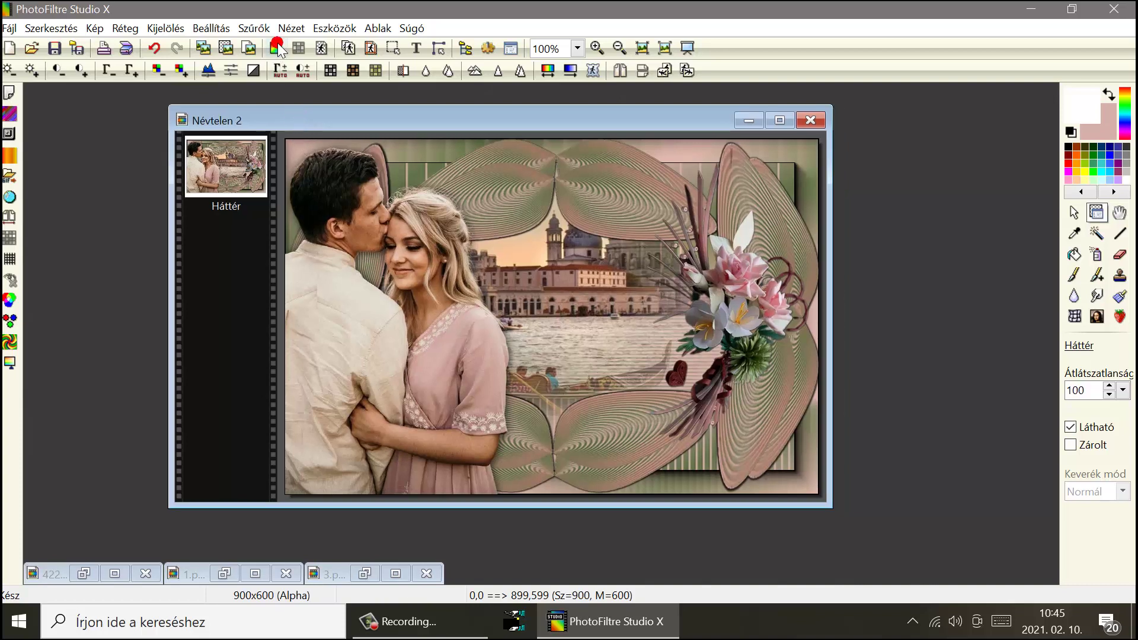
Select a rectangle of about 296 × 64 pixels at 376,203 over the Venice picture and create a new transparent layer.
{"action": "left_click", "coordinate": [393, 48]}
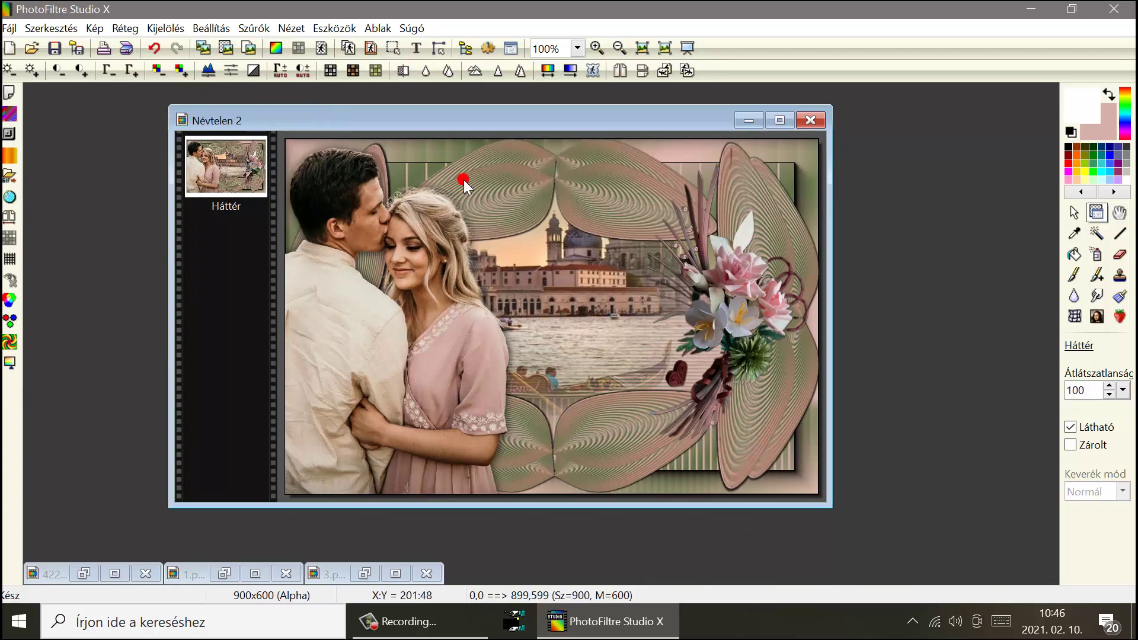
{"action": "left_click", "coordinate": [1074, 212]}
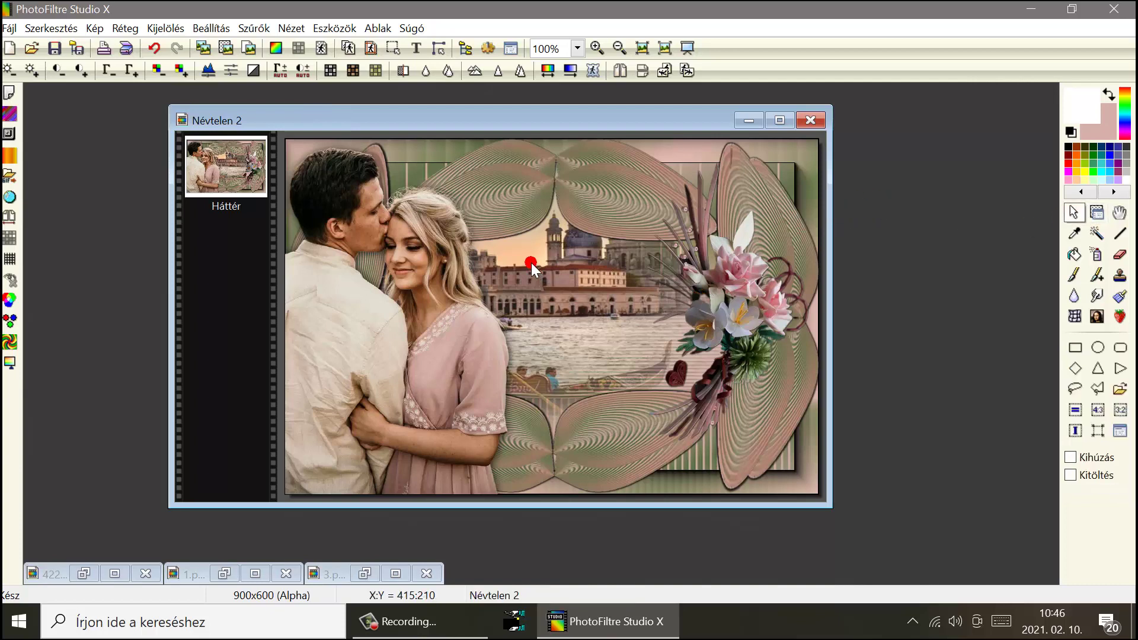
{"action": "left_click_drag", "start_coordinate": [508, 258], "coordinate": [685, 297]}
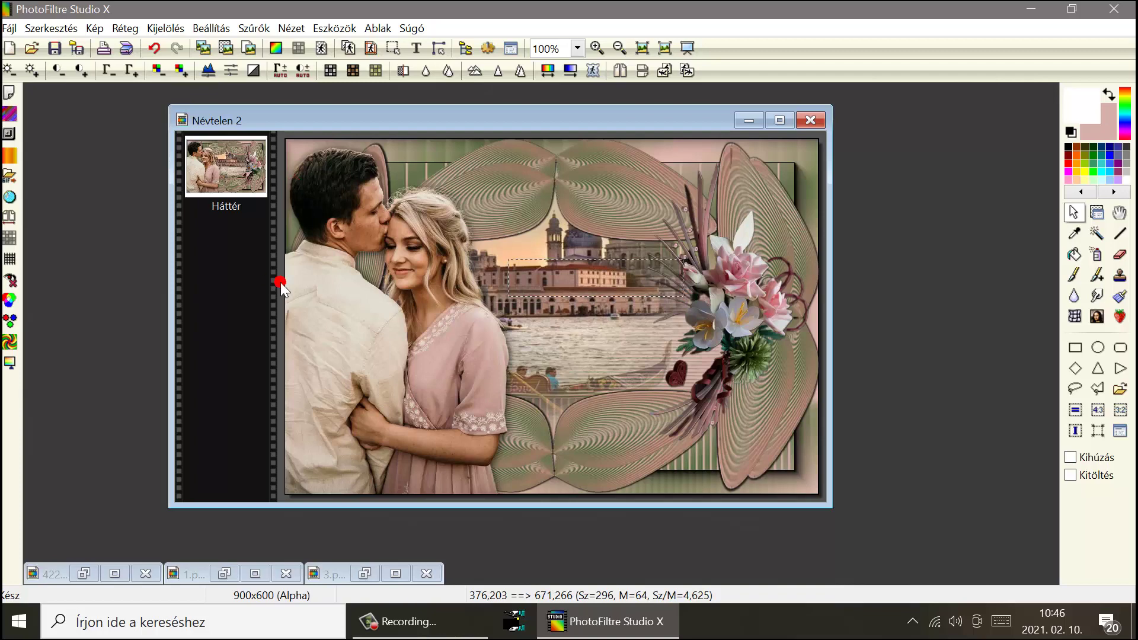
{"action": "left_click", "coordinate": [127, 24]}
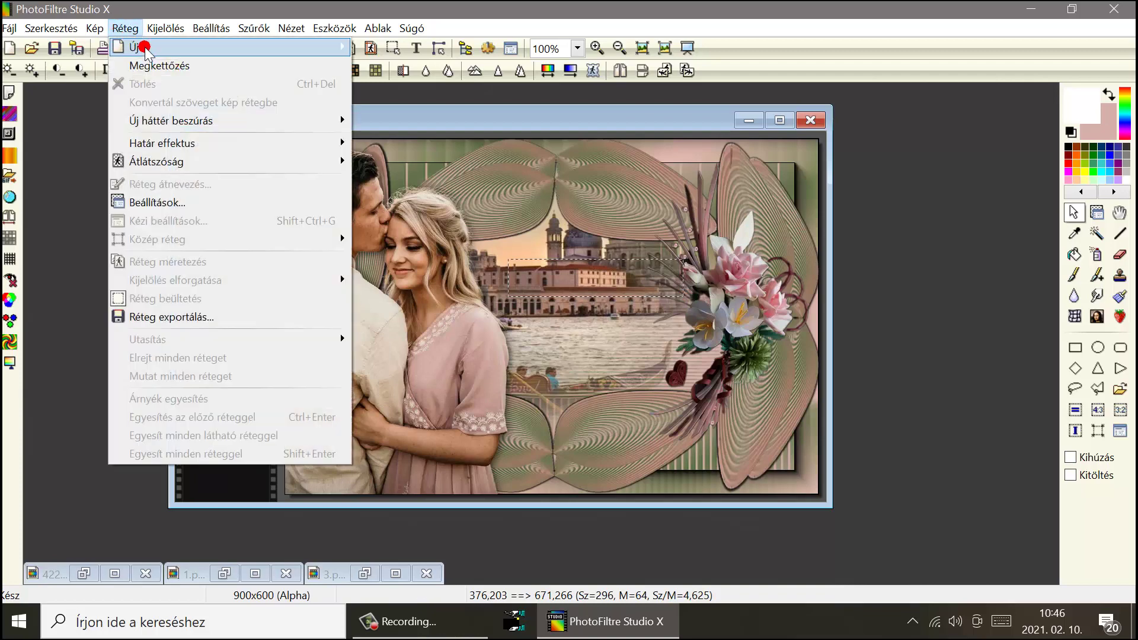
{"action": "mouse_move", "coordinate": [155, 46]}
{"action": "left_click", "coordinate": [357, 48]}
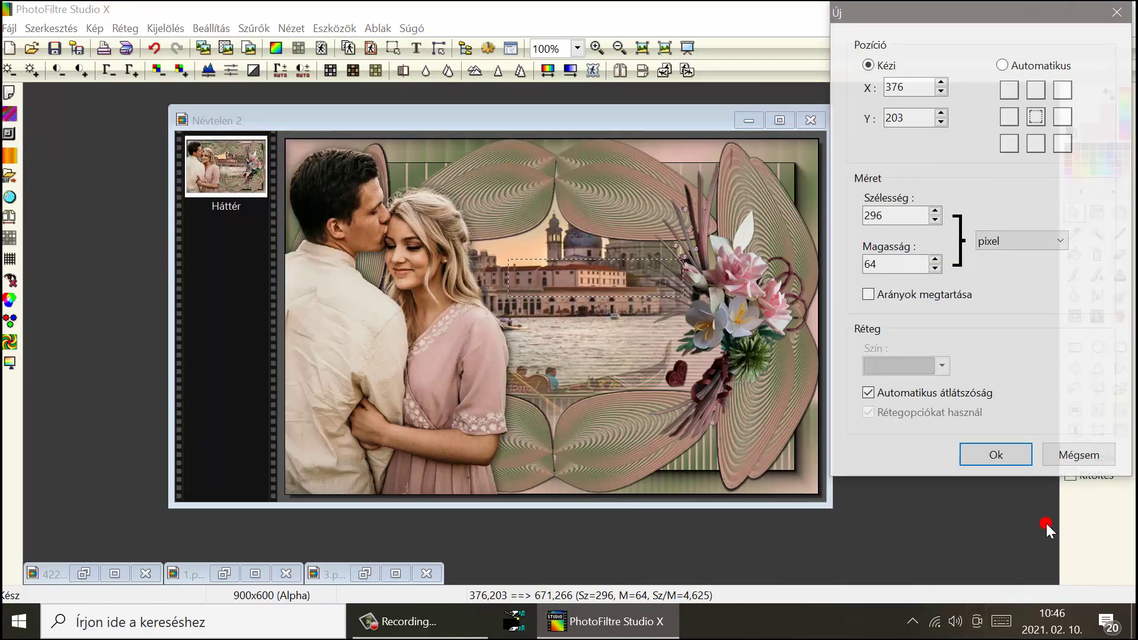
{"action": "left_click", "coordinate": [1007, 458]}
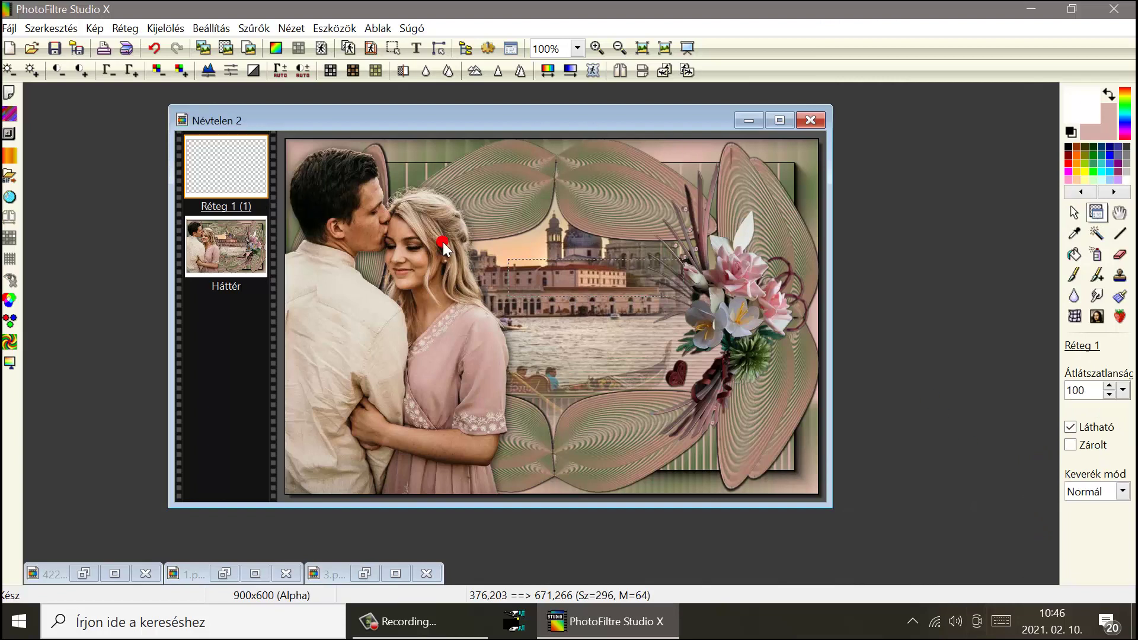
Fill the rectangular selection on the new layer Réteg 1 with the dusty pink colour.
{"action": "left_click", "coordinate": [1082, 255]}
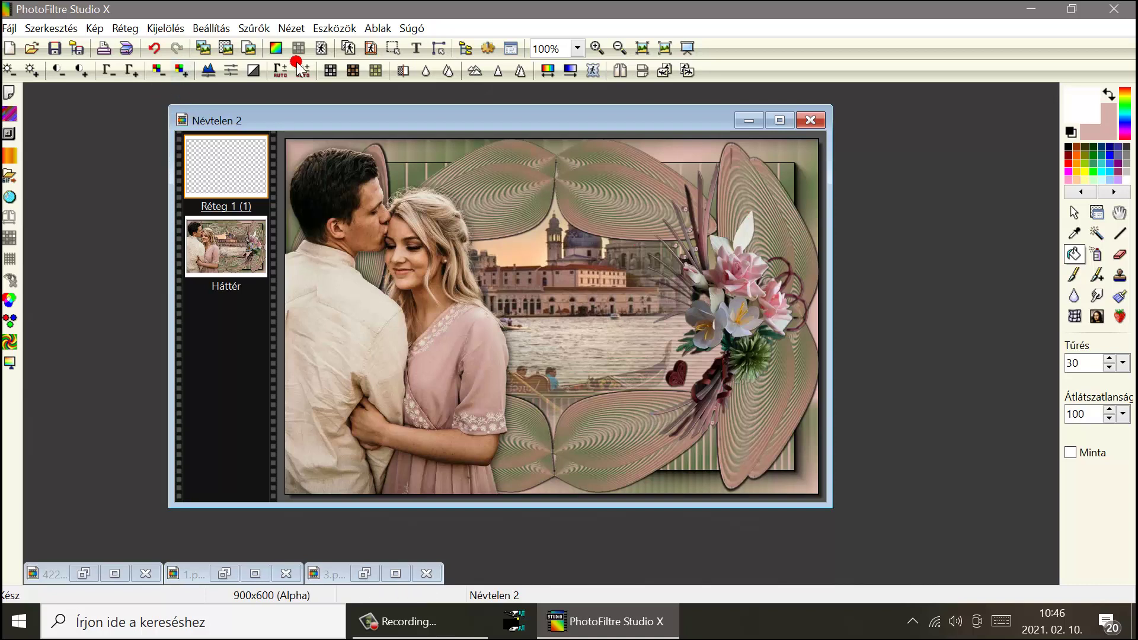
{"action": "left_click", "coordinate": [392, 48]}
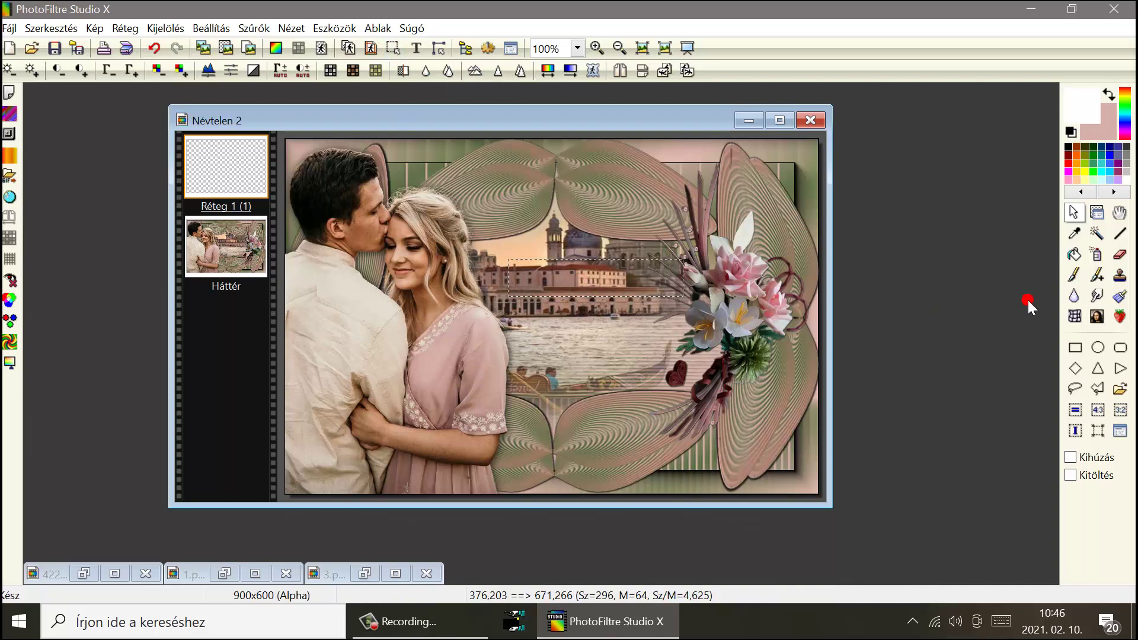
{"action": "left_click", "coordinate": [1073, 257]}
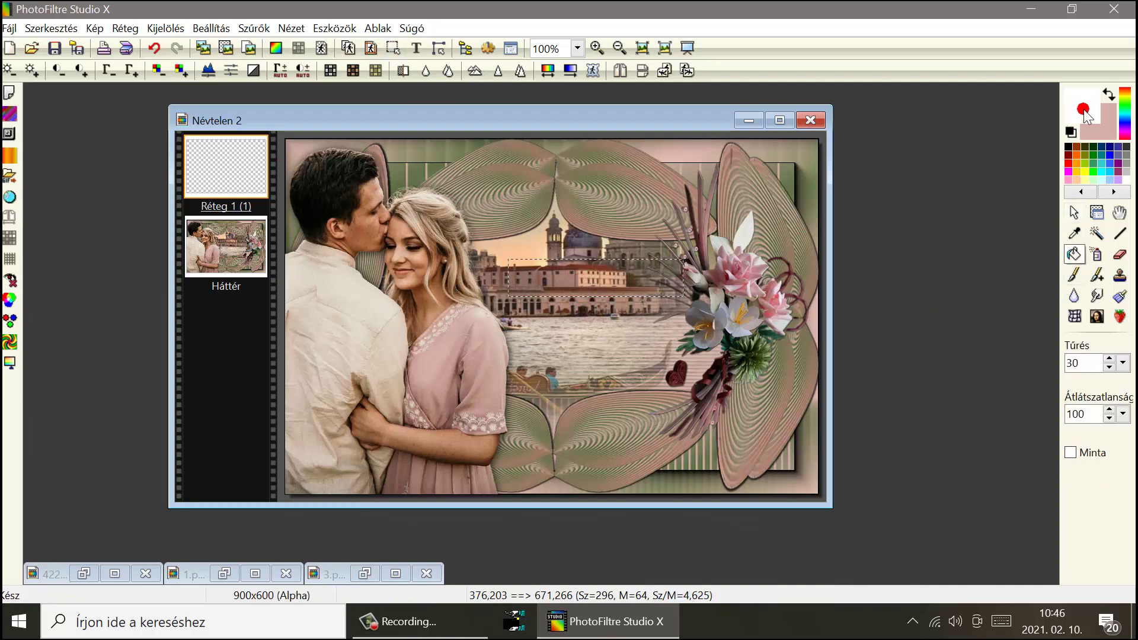
{"action": "left_click", "coordinate": [1105, 92]}
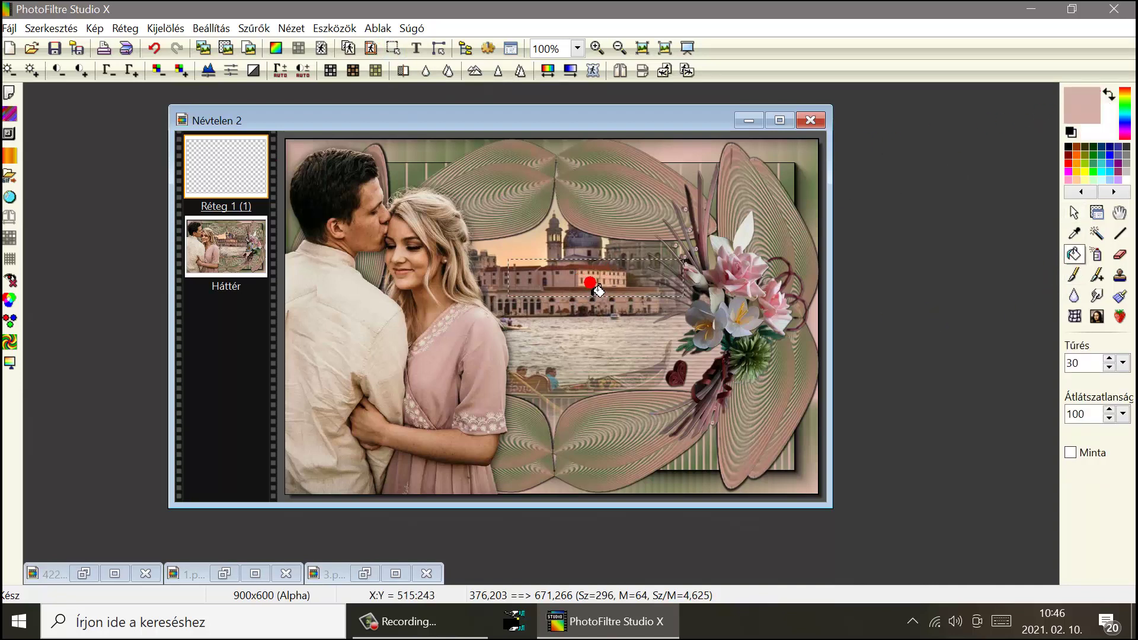
Apply a green progressive contour (Progresszív kontúr) to the pink label with 55% opacity, width 15 and the Elmosás style.
{"action": "left_click", "coordinate": [254, 29]}
{"action": "mouse_move", "coordinate": [299, 203]}
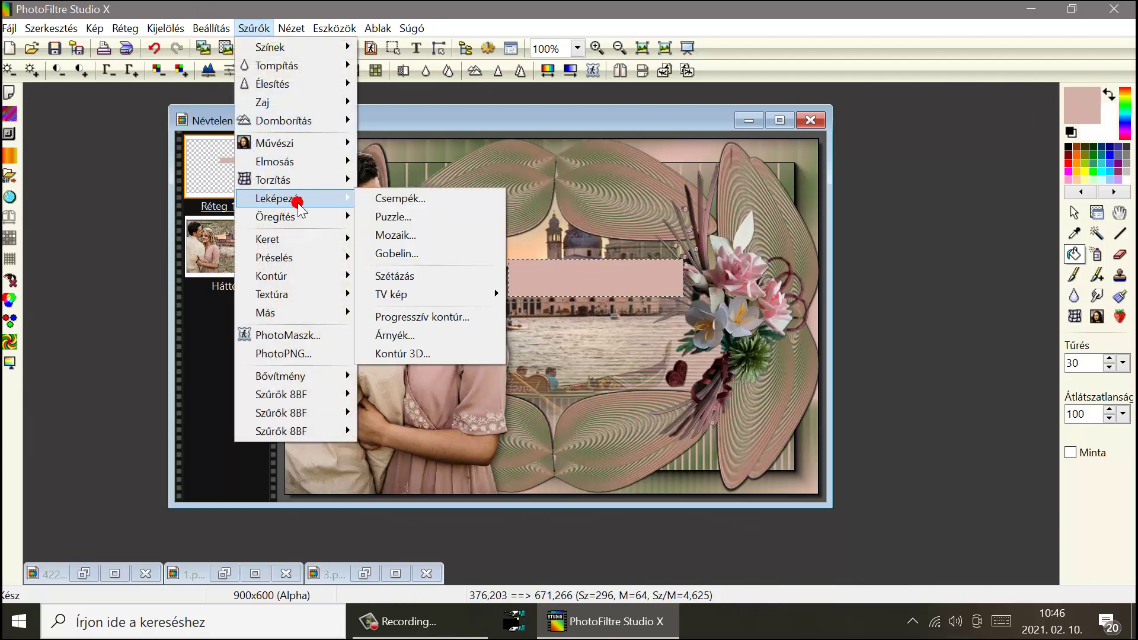
{"action": "left_click", "coordinate": [433, 319]}
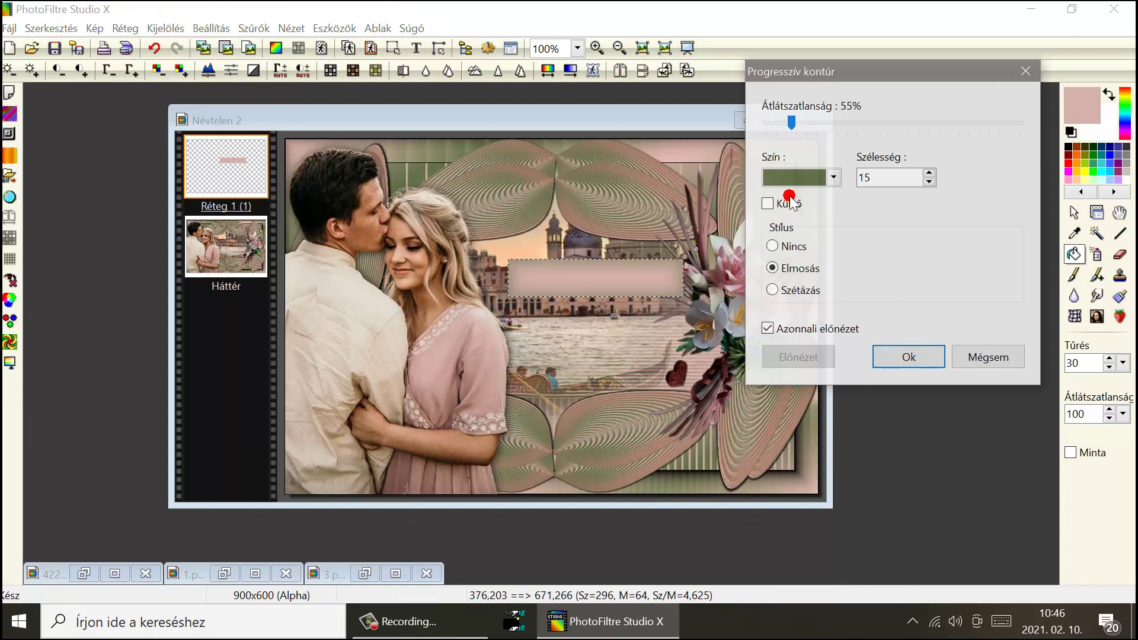
{"action": "left_click", "coordinate": [924, 357]}
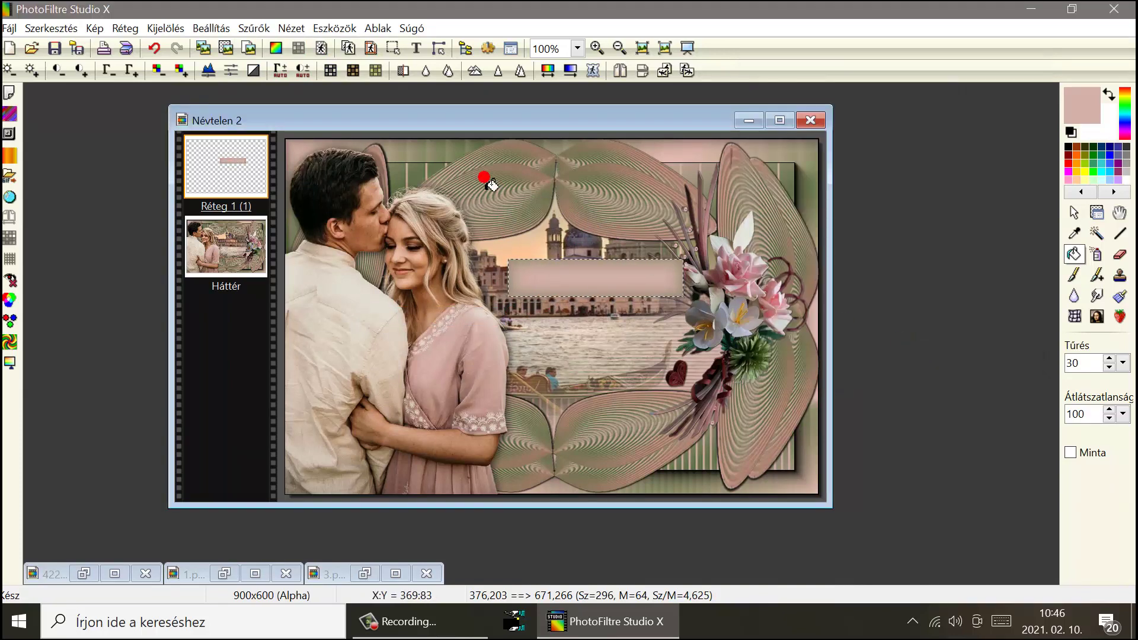
Add the text "Boldog Valentin napot!" in green bold italic Old English Text MT at size 20.
{"action": "left_click", "coordinate": [417, 48]}
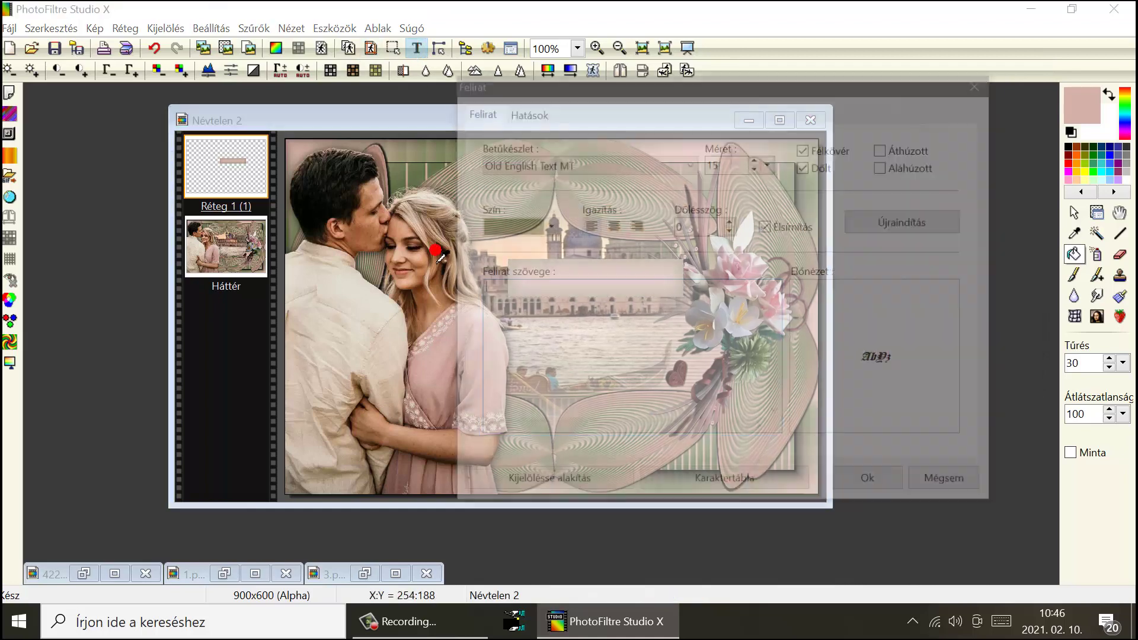
{"action": "left_click", "coordinate": [530, 309]}
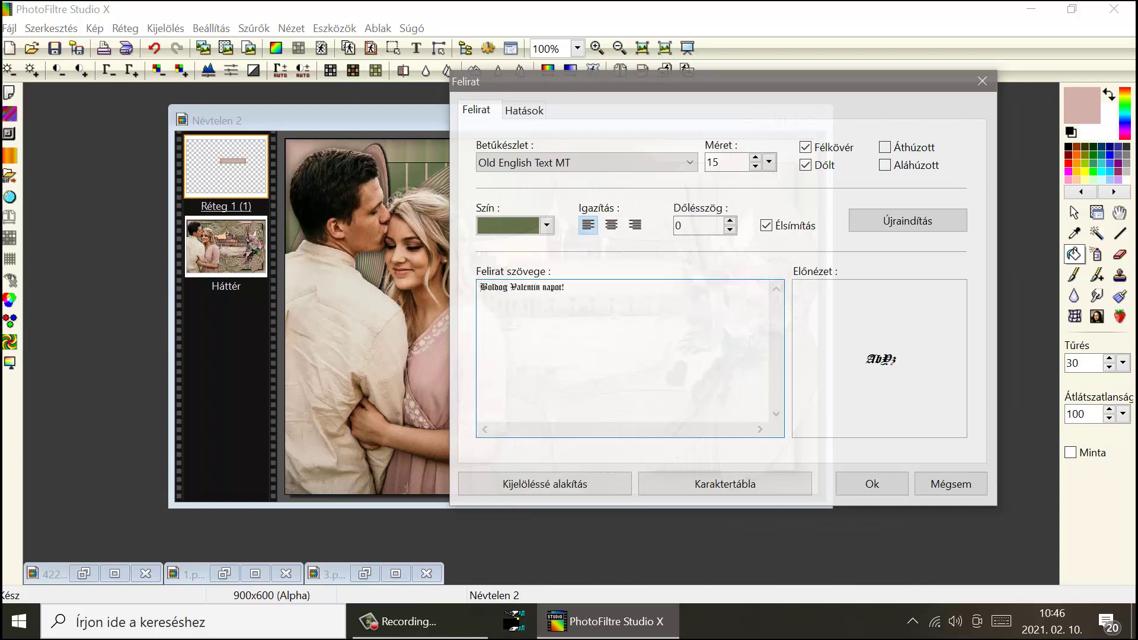
{"action": "left_click", "coordinate": [471, 293]}
{"action": "left_click", "coordinate": [756, 158]}
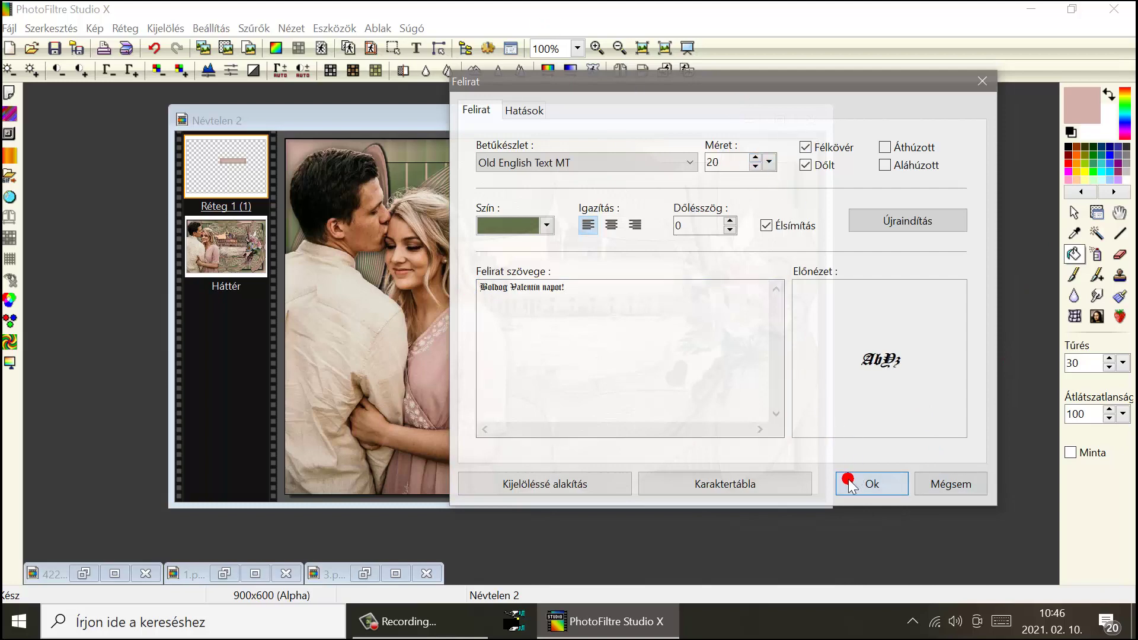
{"action": "left_click", "coordinate": [849, 483]}
Move the text layer down onto the middle of the pink label, at about 379,233.
{"action": "left_click", "coordinate": [538, 269]}
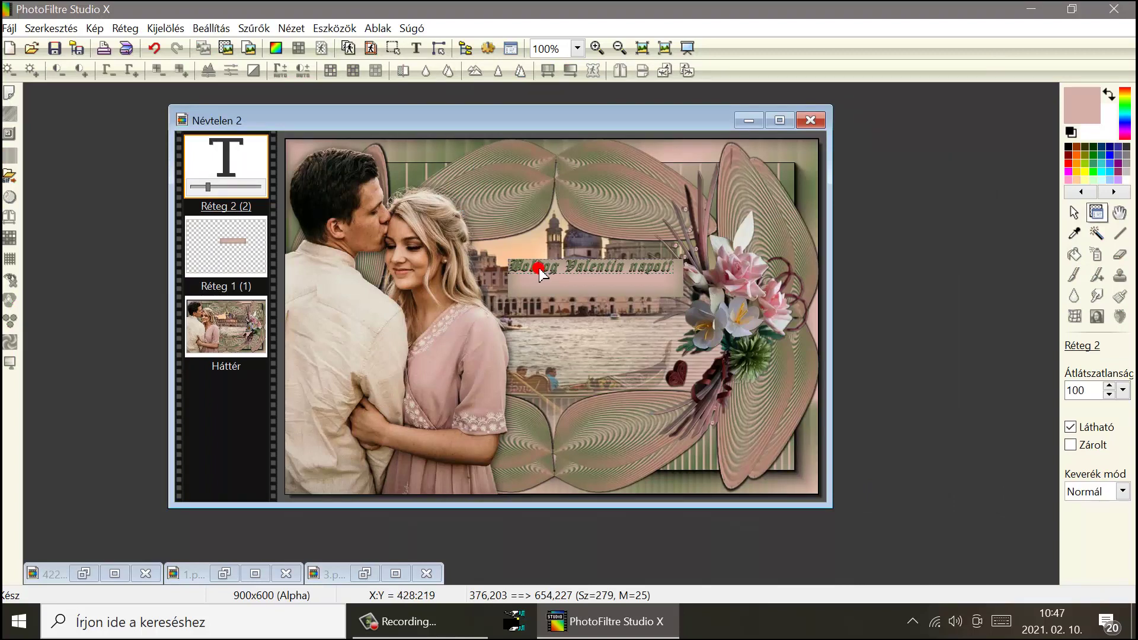
{"action": "left_click_drag", "start_coordinate": [537, 270], "coordinate": [539, 280]}
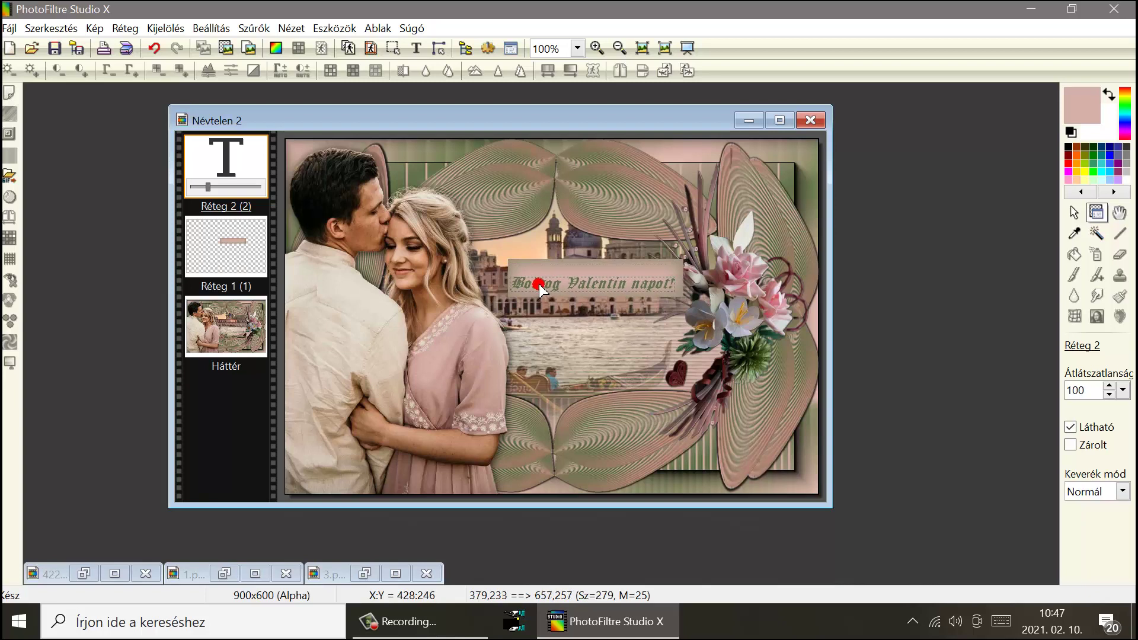
{"action": "left_click", "coordinate": [753, 270]}
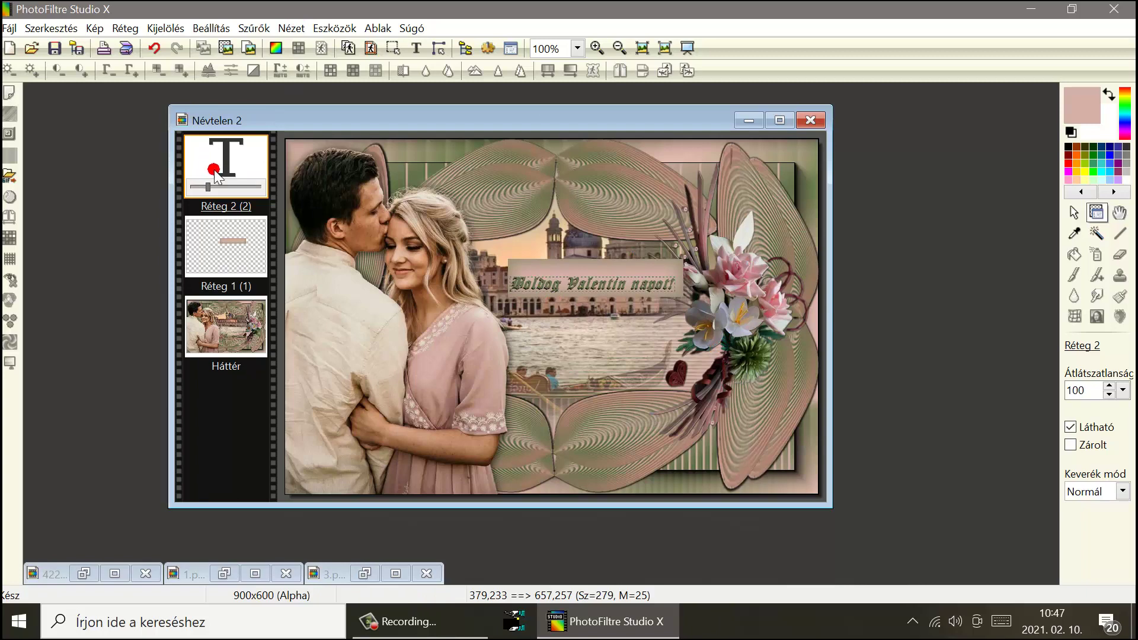
Convert the text layer Réteg 2 to an image layer and merge it with the label layer Réteg 1.
{"action": "right_click", "coordinate": [217, 141]}
{"action": "left_click", "coordinate": [270, 382]}
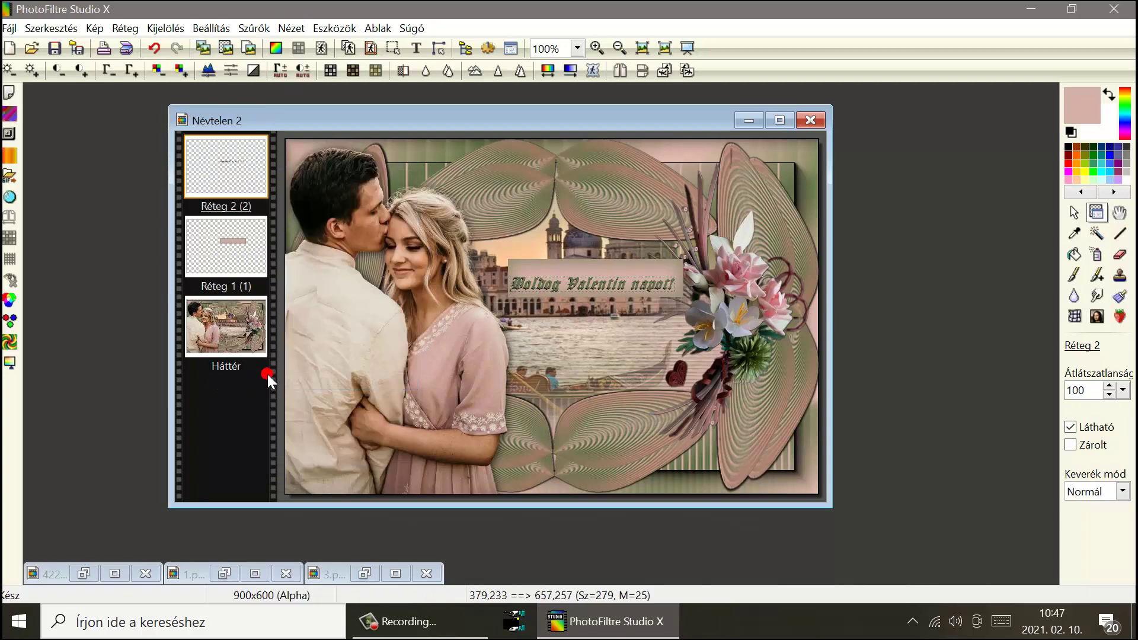
{"action": "right_click", "coordinate": [218, 172]}
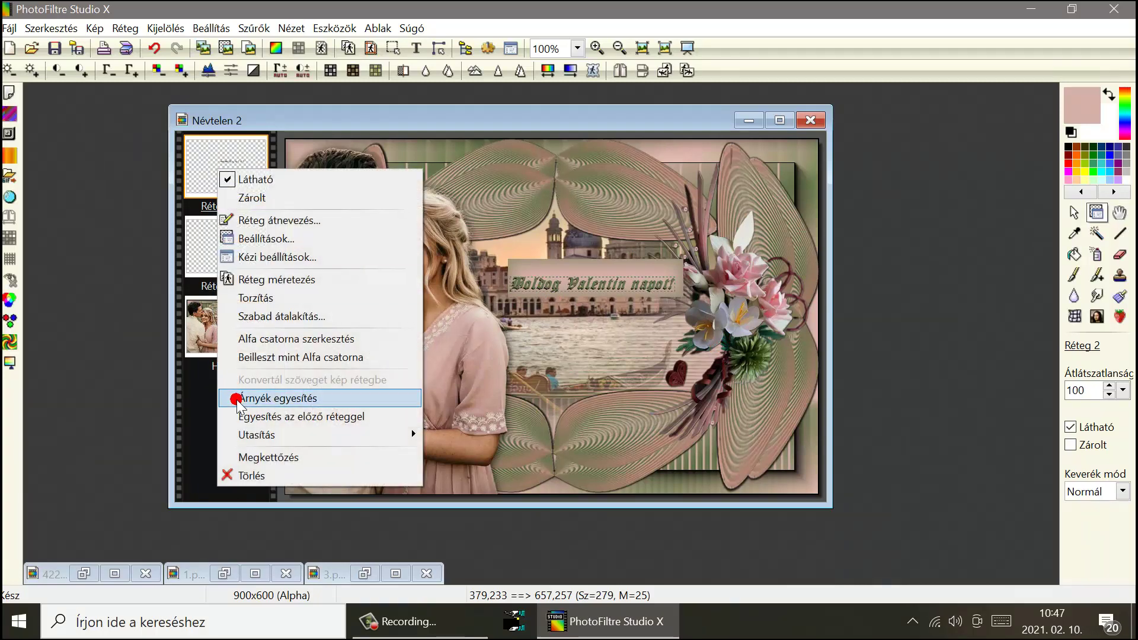
{"action": "left_click", "coordinate": [232, 417]}
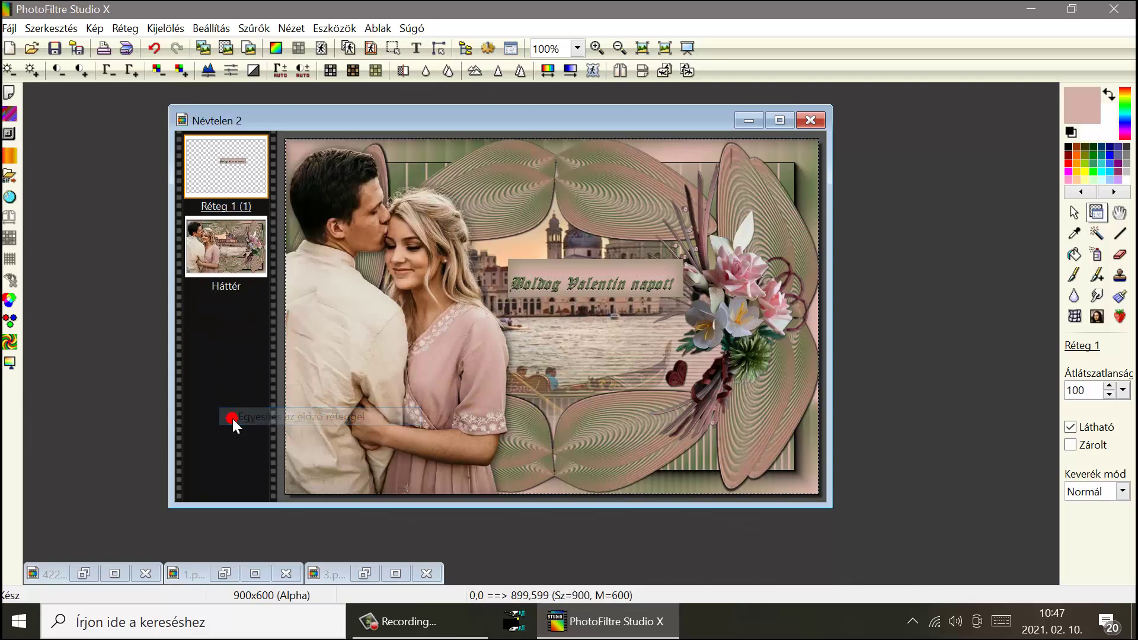
Rotate the label layer by -10° with a free transform and place it over the flower stems at about 190,57.
{"action": "mouse_move", "coordinate": [612, 285]}
{"action": "left_mouse_down"}
{"action": "mouse_move", "coordinate": [623, 320]}
{"action": "mouse_move", "coordinate": [678, 368]}
{"action": "mouse_move", "coordinate": [768, 360]}
{"action": "mouse_move", "coordinate": [754, 363]}
{"action": "mouse_move", "coordinate": [753, 351]}
{"action": "left_mouse_up"}
{"action": "left_click", "coordinate": [224, 180]}
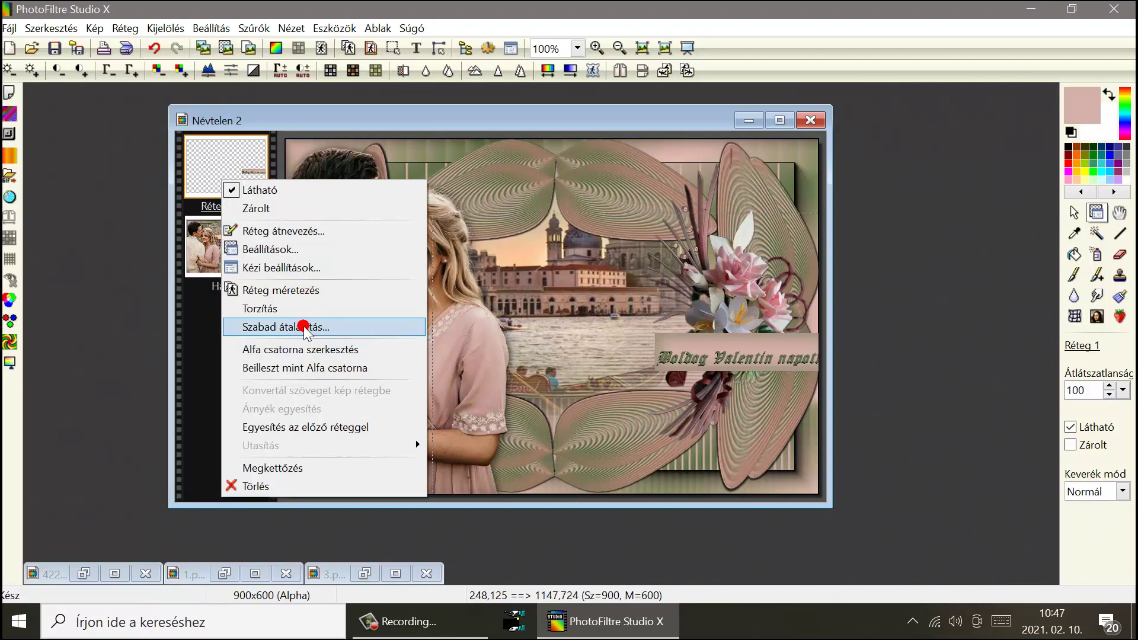
{"action": "left_click", "coordinate": [298, 327]}
{"action": "left_click", "coordinate": [298, 224]}
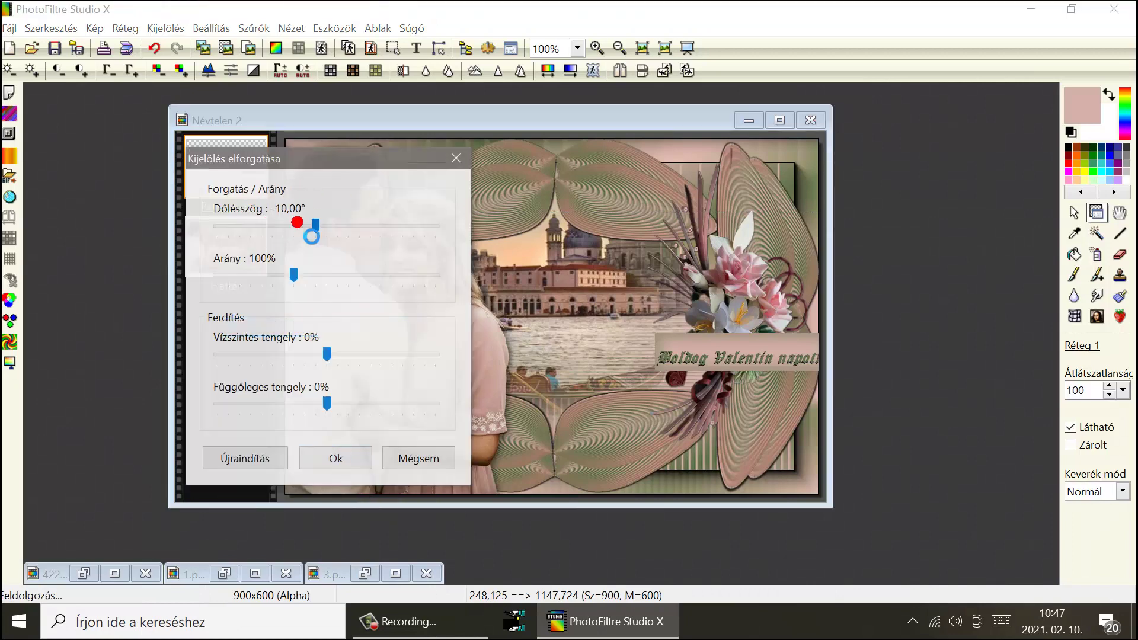
{"action": "left_click", "coordinate": [336, 459]}
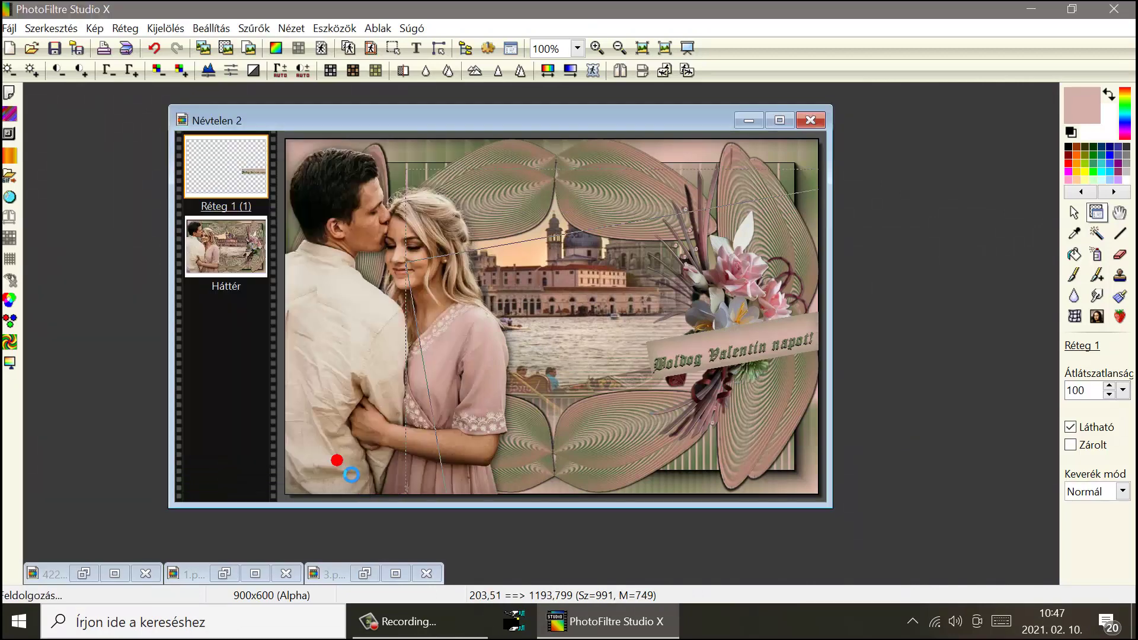
{"action": "mouse_move", "coordinate": [772, 346]}
{"action": "left_mouse_down"}
{"action": "mouse_move", "coordinate": [770, 376]}
{"action": "mouse_move", "coordinate": [747, 374]}
{"action": "mouse_move", "coordinate": [765, 348]}
{"action": "left_mouse_up"}
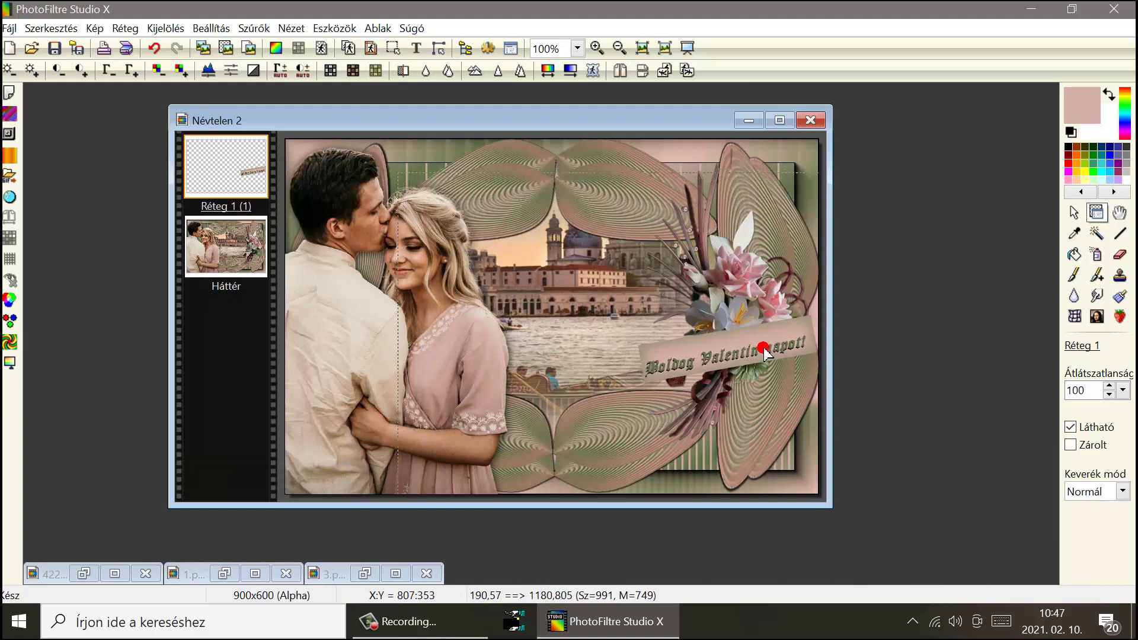
Scale the tilted greeting label layer to 90% with a free transform.
{"action": "left_click", "coordinate": [1120, 254]}
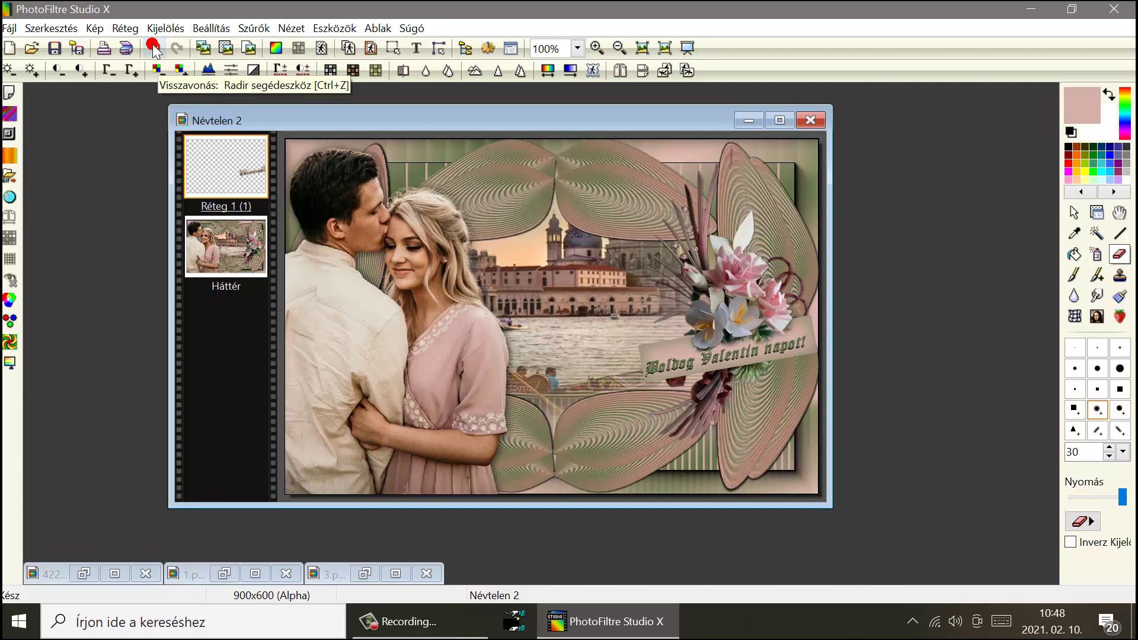
{"action": "right_click", "coordinate": [218, 178]}
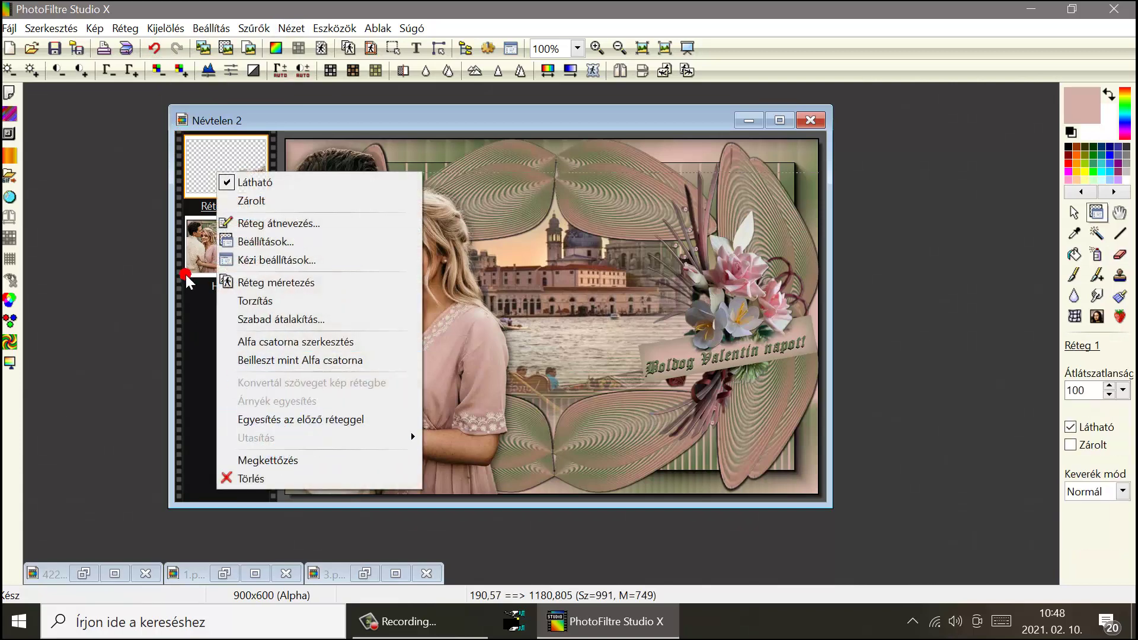
{"action": "left_click", "coordinate": [220, 319]}
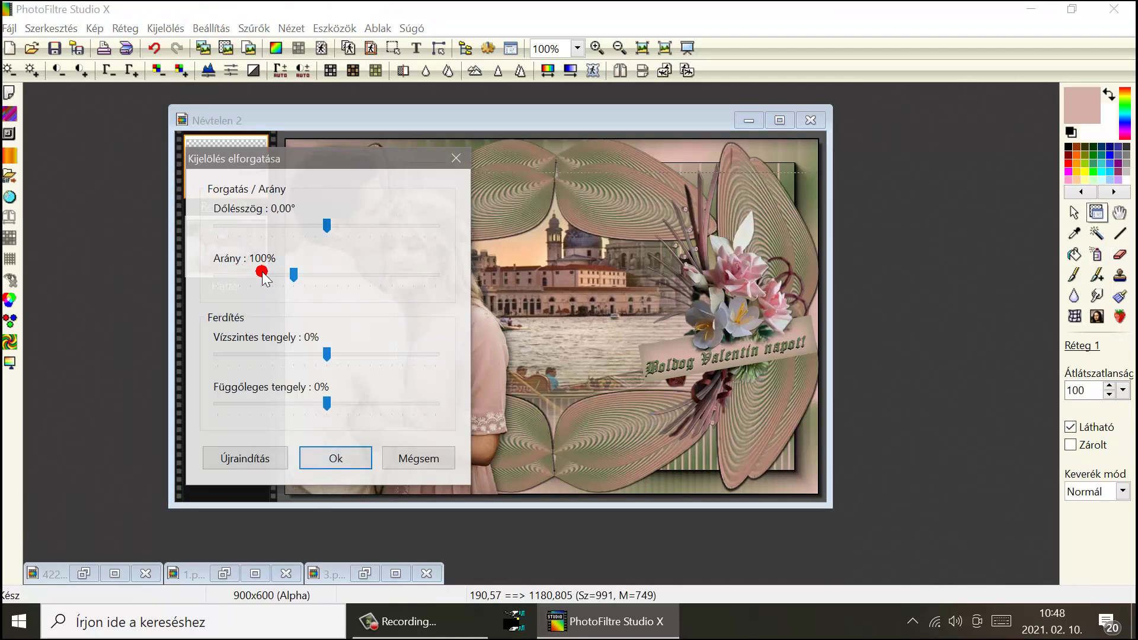
{"action": "left_click", "coordinate": [268, 278]}
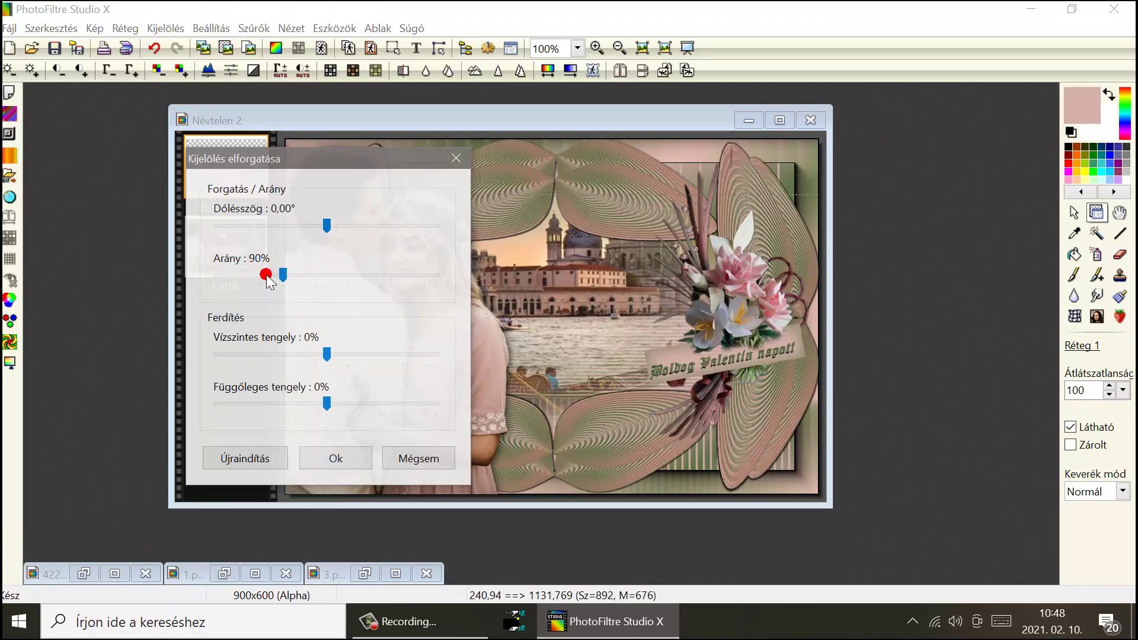
{"action": "left_click", "coordinate": [332, 463]}
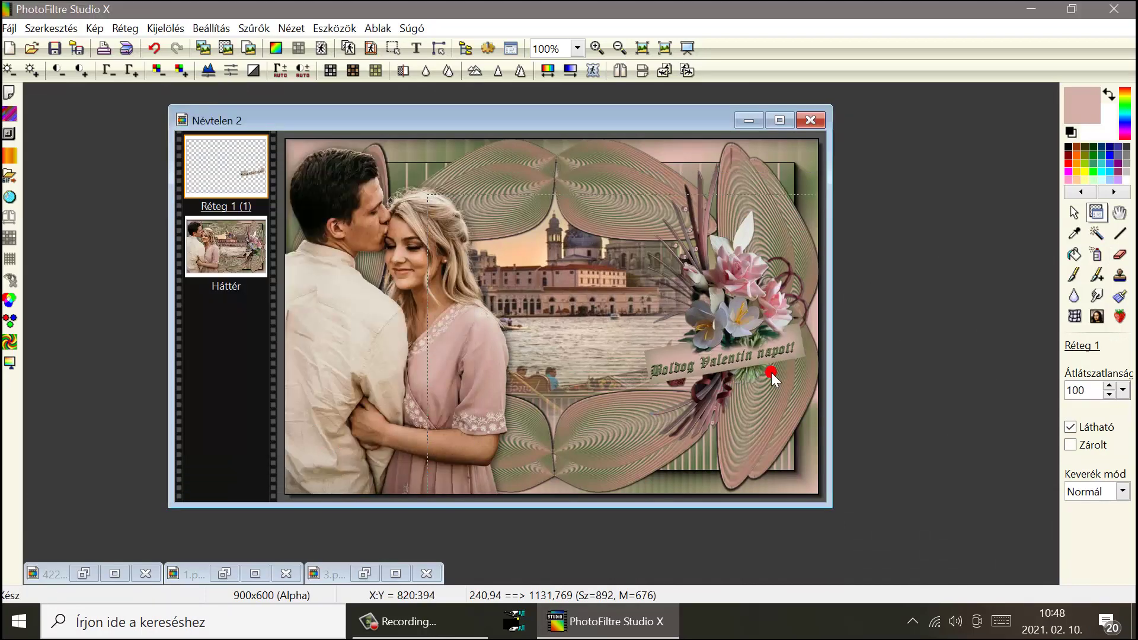
Move the greeting label up slightly over the flower stems to about 240,81 and merge it with the background.
{"action": "left_click_drag", "start_coordinate": [767, 374], "coordinate": [764, 345]}
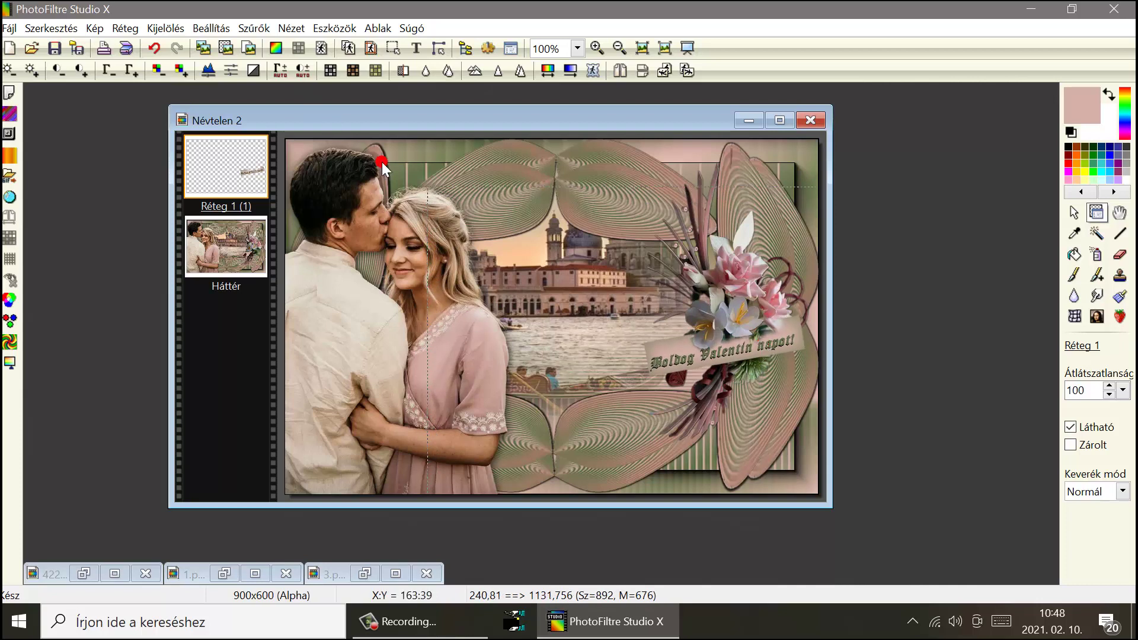
{"action": "right_click", "coordinate": [215, 164]}
{"action": "left_click", "coordinate": [236, 408]}
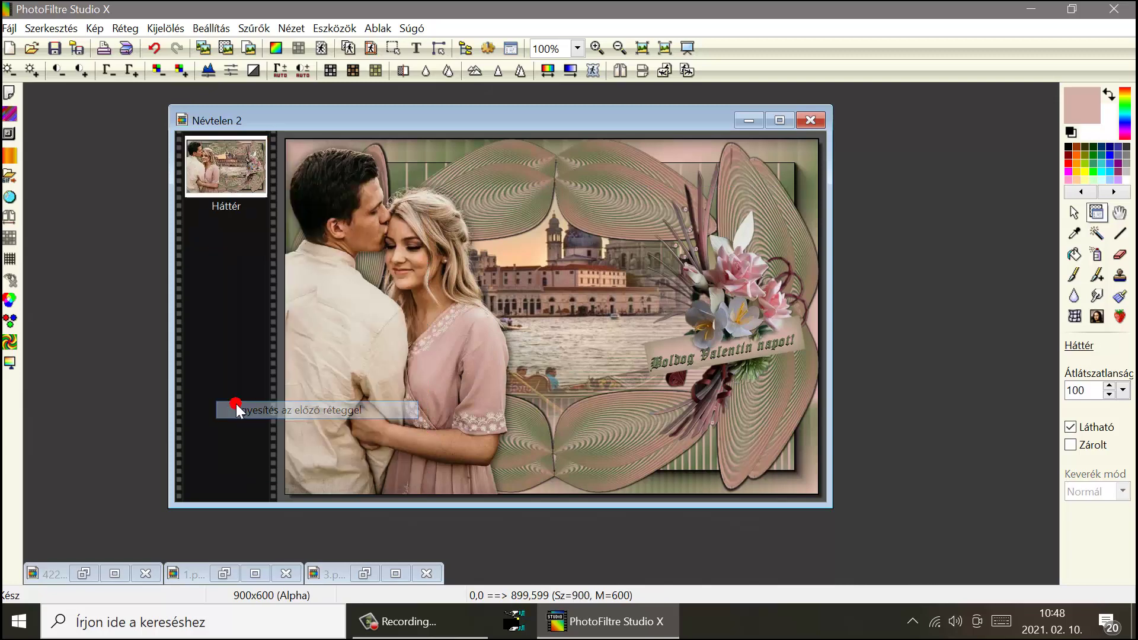
Add the creator's signature with the word Tutorial in green bold italic Old English Text MT, size 20, near the image's upper edge at about 561,7.
{"action": "left_click", "coordinate": [417, 48]}
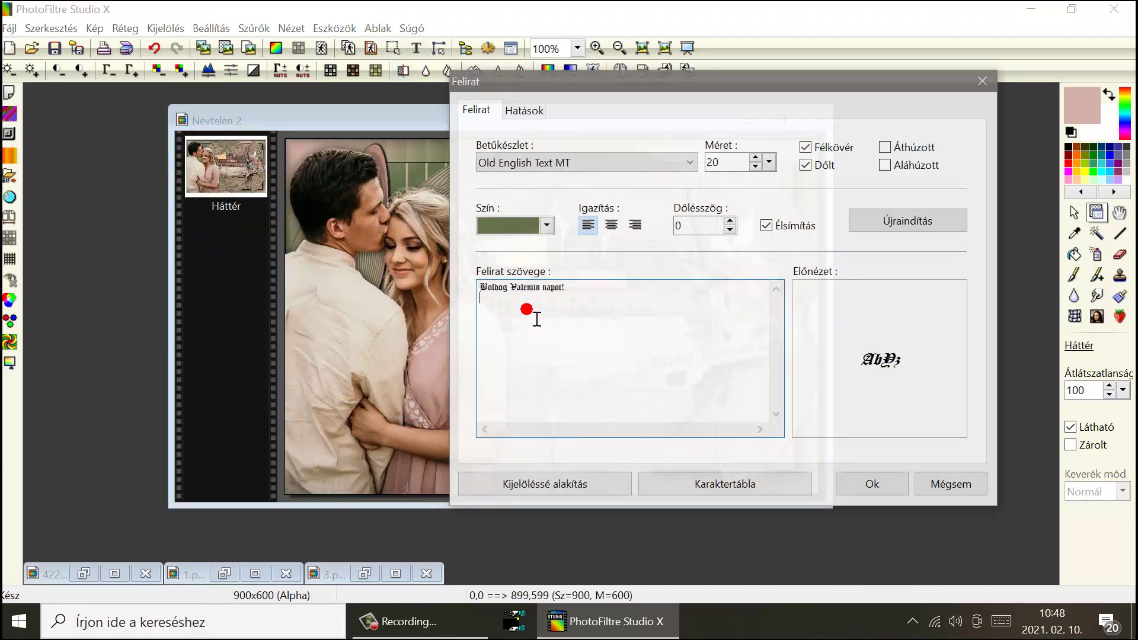
{"action": "left_click_drag", "start_coordinate": [574, 295], "coordinate": [481, 292]}
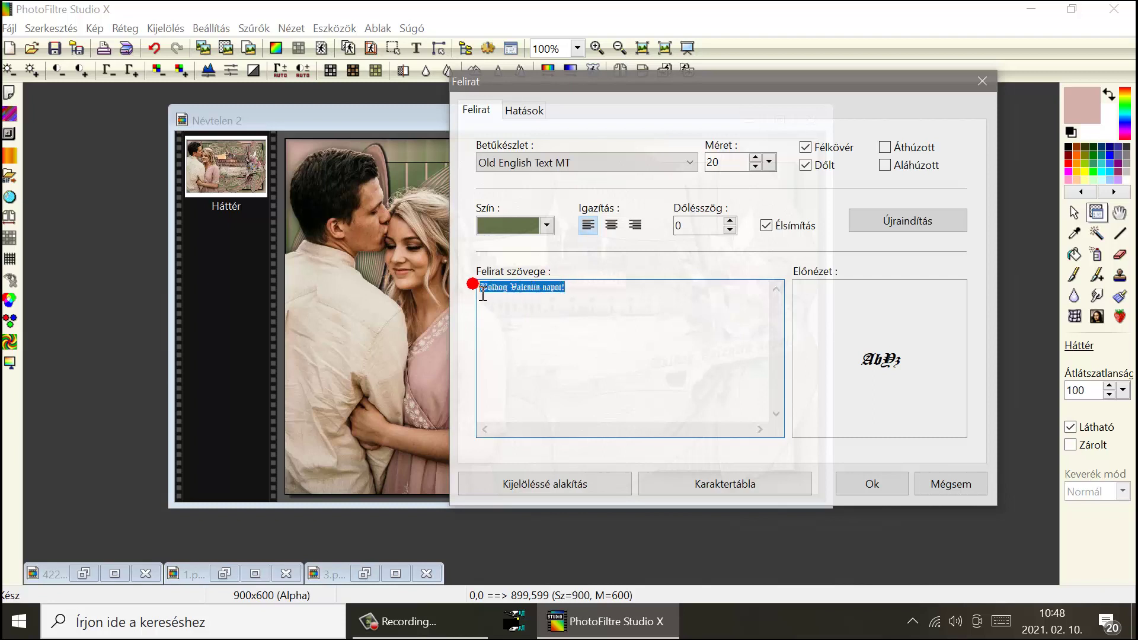
{"action": "type", "text": "B"}
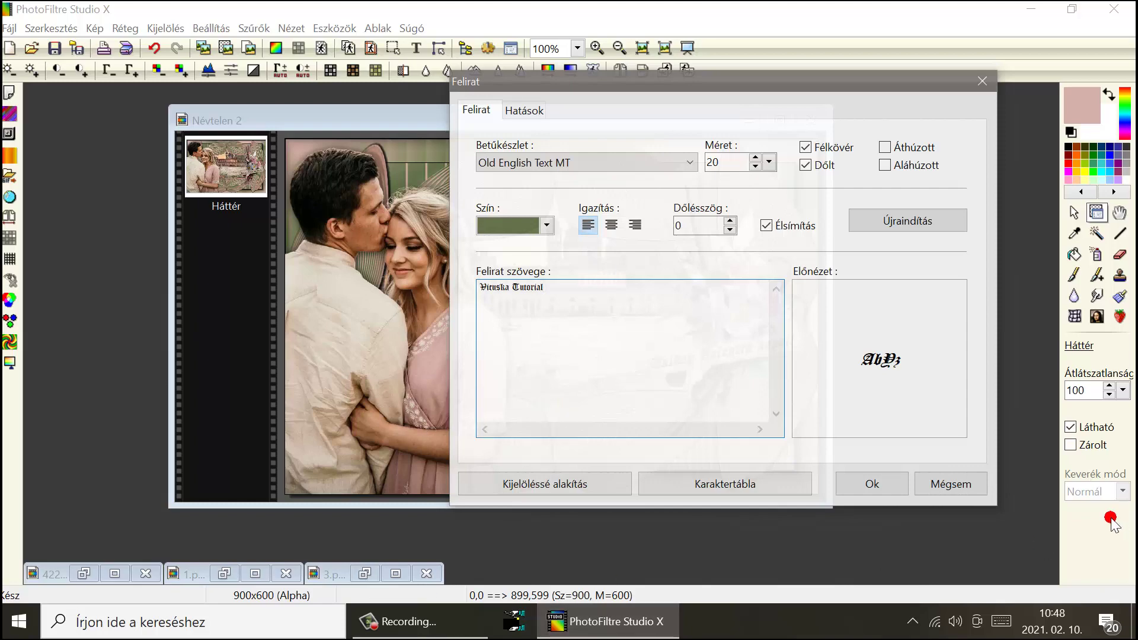
{"action": "left_click", "coordinate": [887, 484]}
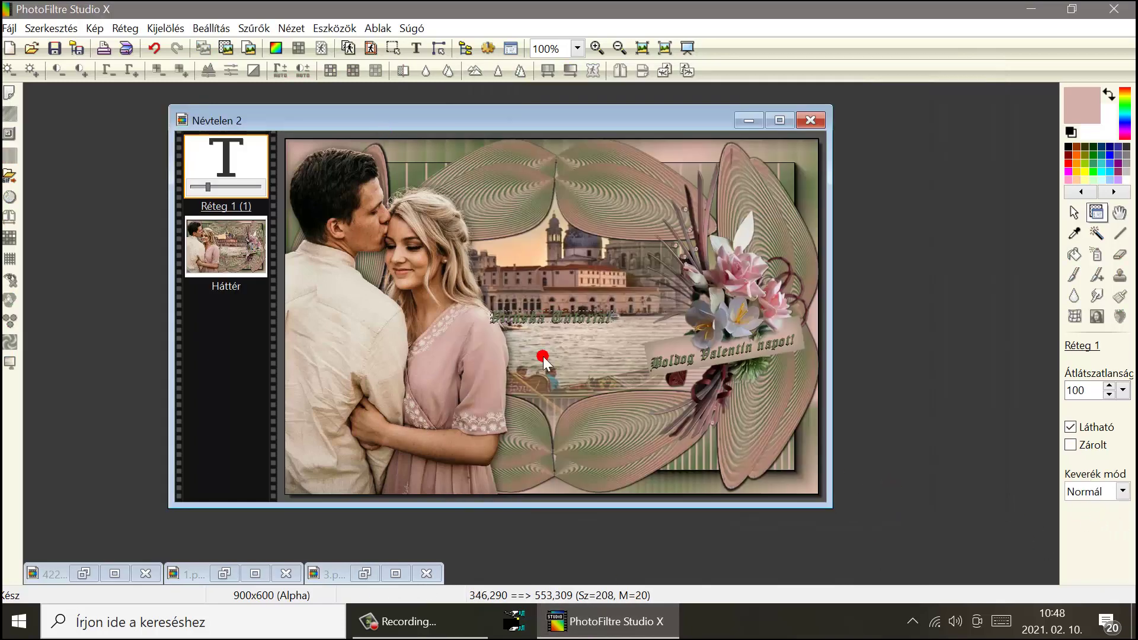
{"action": "left_click_drag", "start_coordinate": [503, 319], "coordinate": [630, 148]}
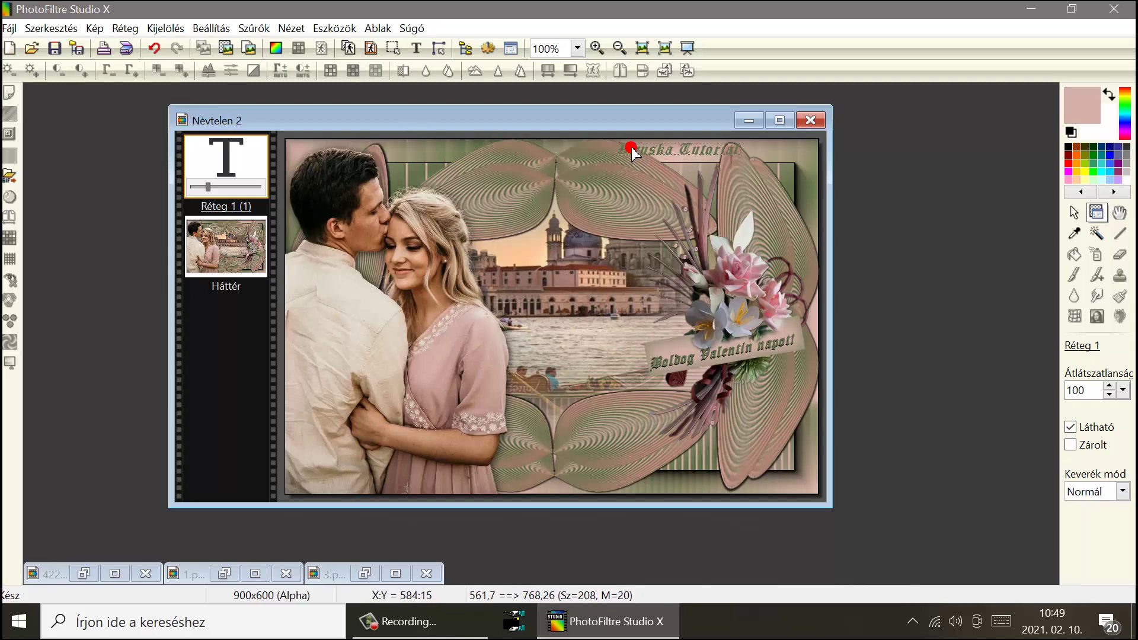
Convert the signature text layer to an image layer and scale it to 70% with a free transform.
{"action": "right_click", "coordinate": [230, 152]}
{"action": "left_click", "coordinate": [296, 360]}
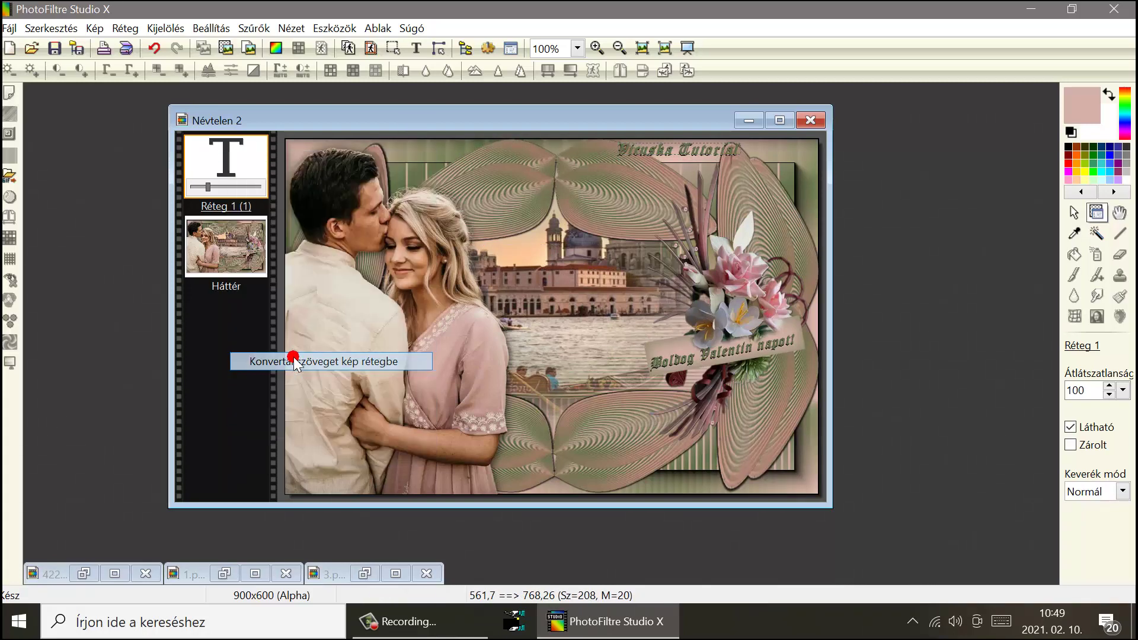
{"action": "right_click", "coordinate": [220, 152]}
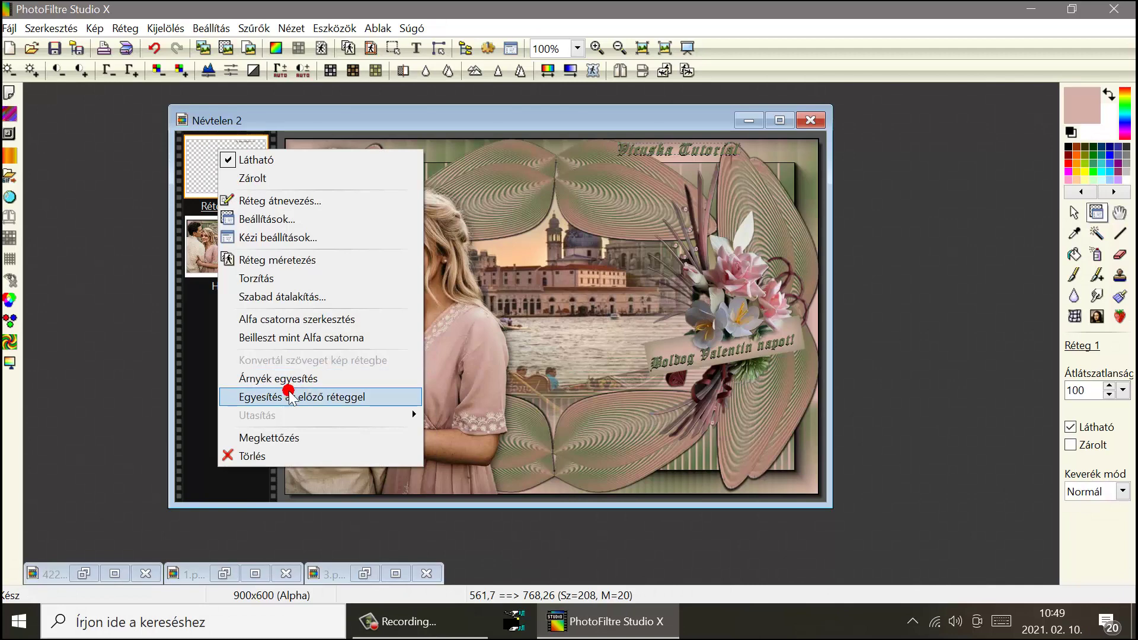
{"action": "left_click", "coordinate": [276, 296]}
{"action": "left_click", "coordinate": [268, 274]}
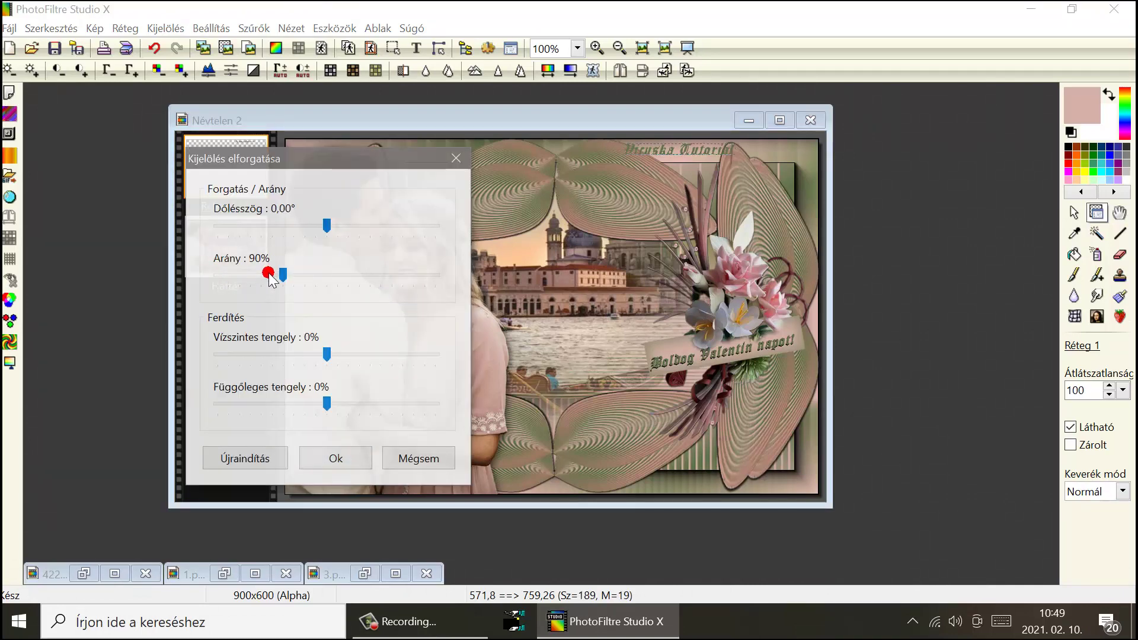
{"action": "left_click", "coordinate": [268, 274]}
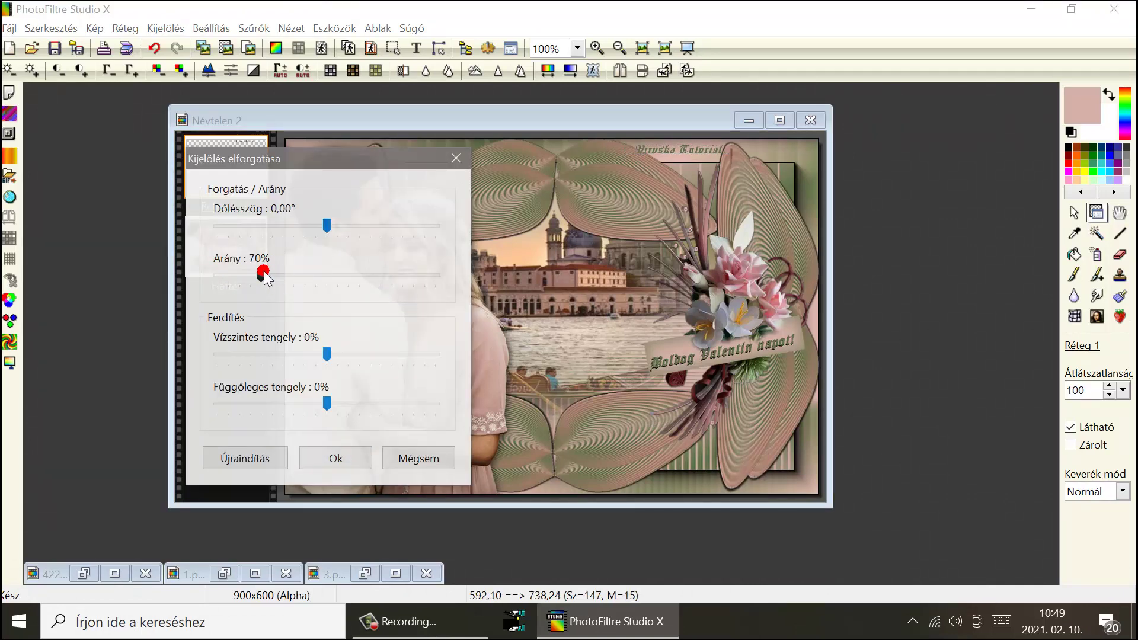
{"action": "left_click", "coordinate": [318, 409]}
{"action": "left_click", "coordinate": [333, 460]}
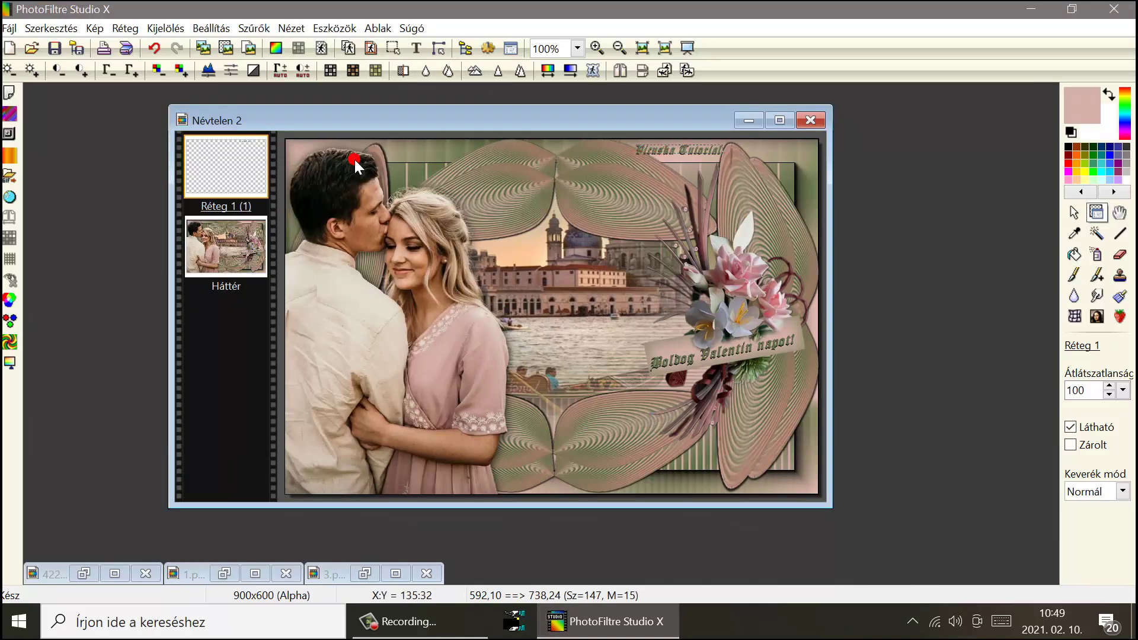
Add the same signature text as a second text layer, with a plain black shadow at X offset -1 and Y offset 2.
{"action": "left_click", "coordinate": [423, 70]}
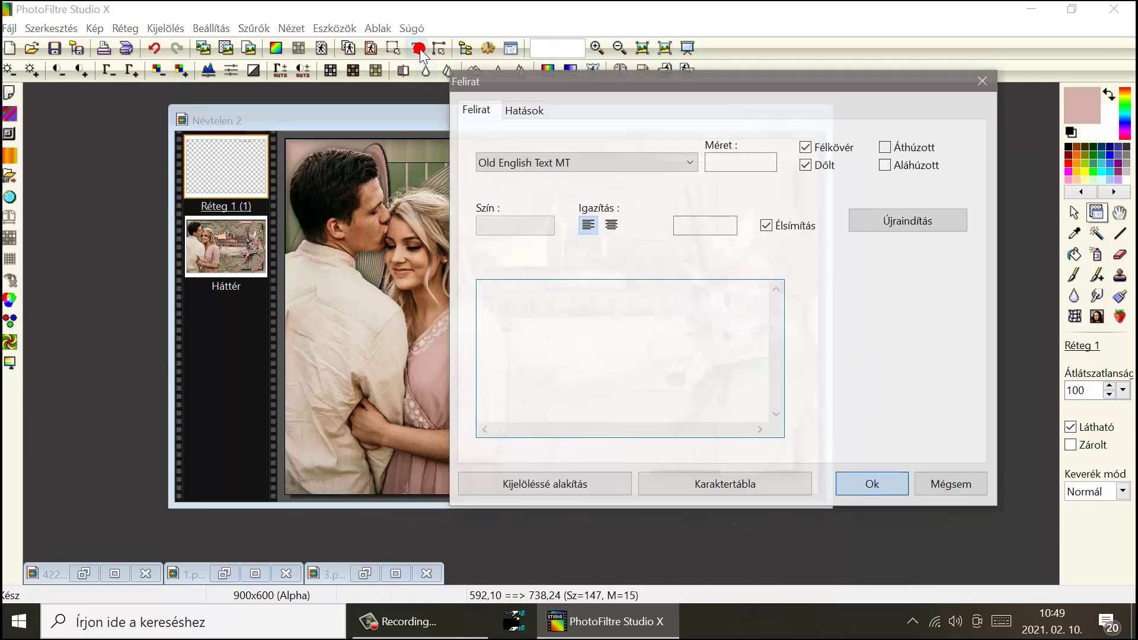
{"action": "left_click", "coordinate": [523, 109]}
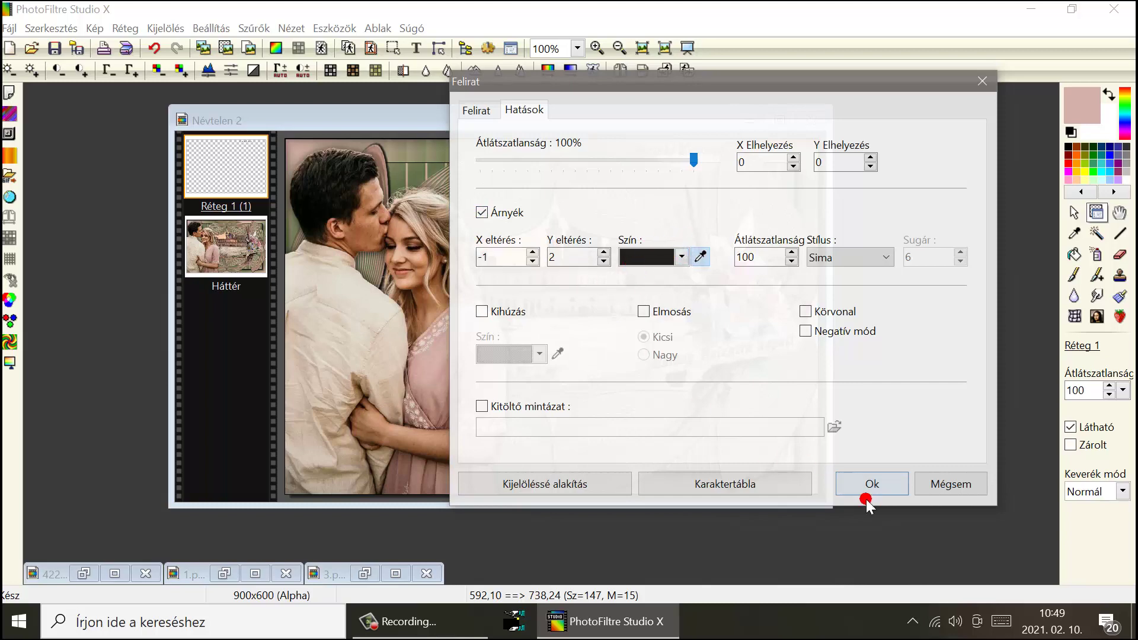
{"action": "left_click", "coordinate": [873, 483]}
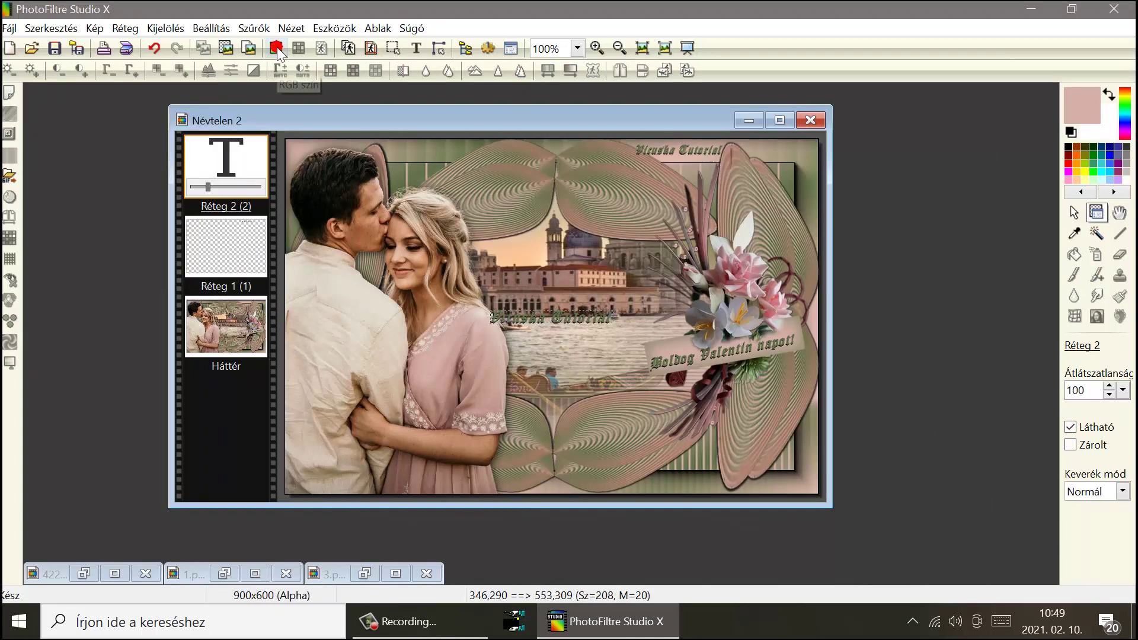
{"action": "left_click_drag", "start_coordinate": [325, 112], "coordinate": [287, 114]}
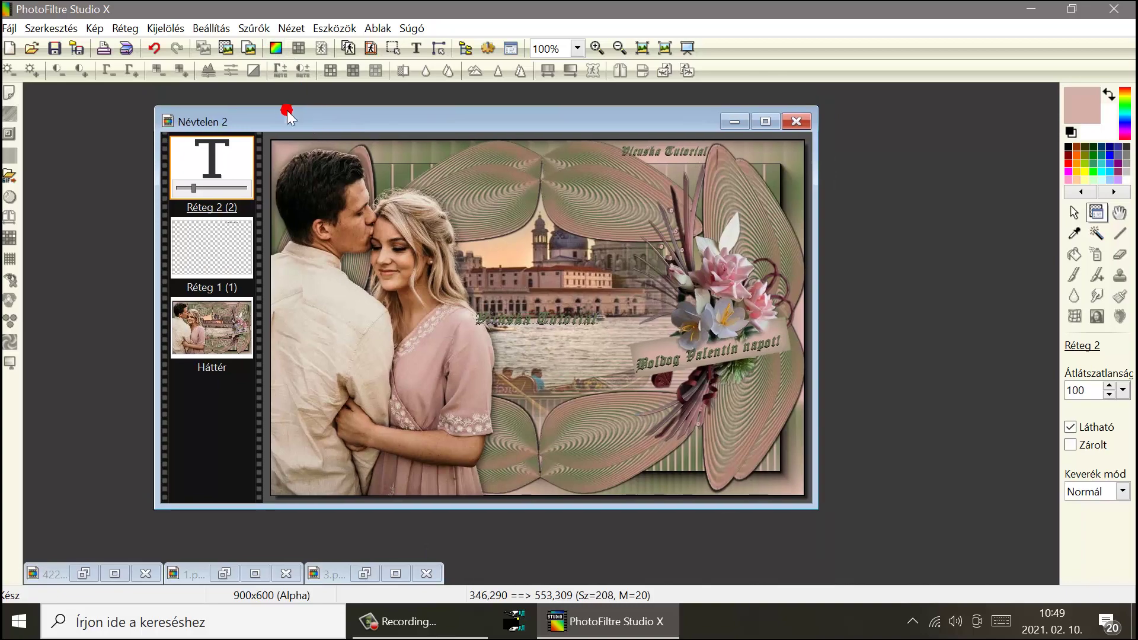
Convert the second signature text layer Réteg 2 to an image layer and duplicate it.
{"action": "right_click", "coordinate": [228, 159]}
{"action": "left_click", "coordinate": [314, 376]}
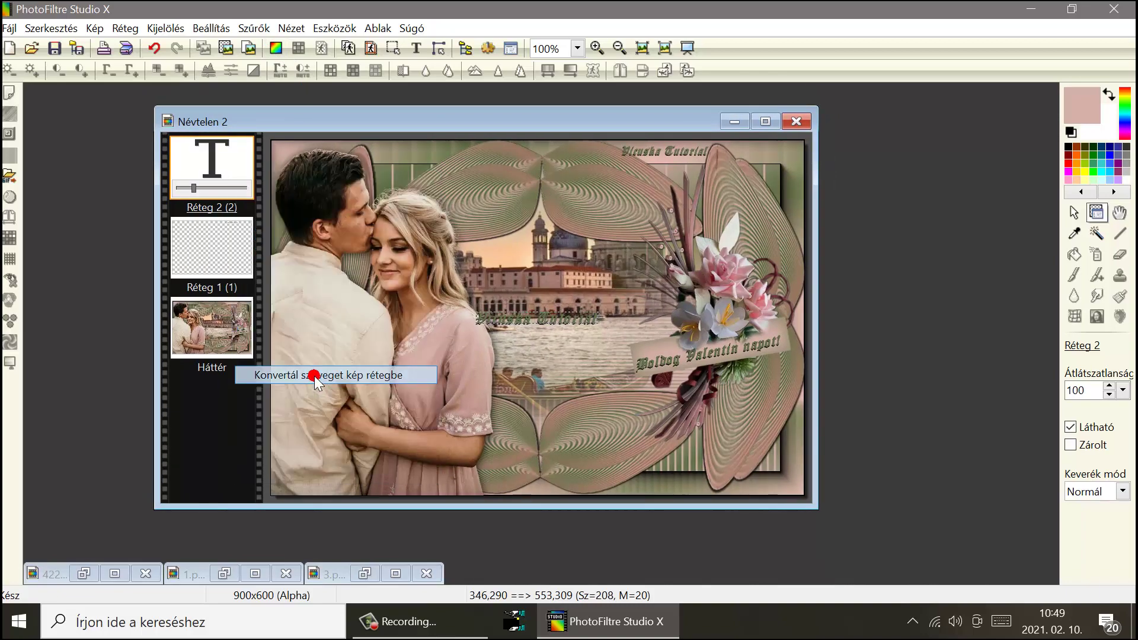
{"action": "right_click", "coordinate": [224, 152]}
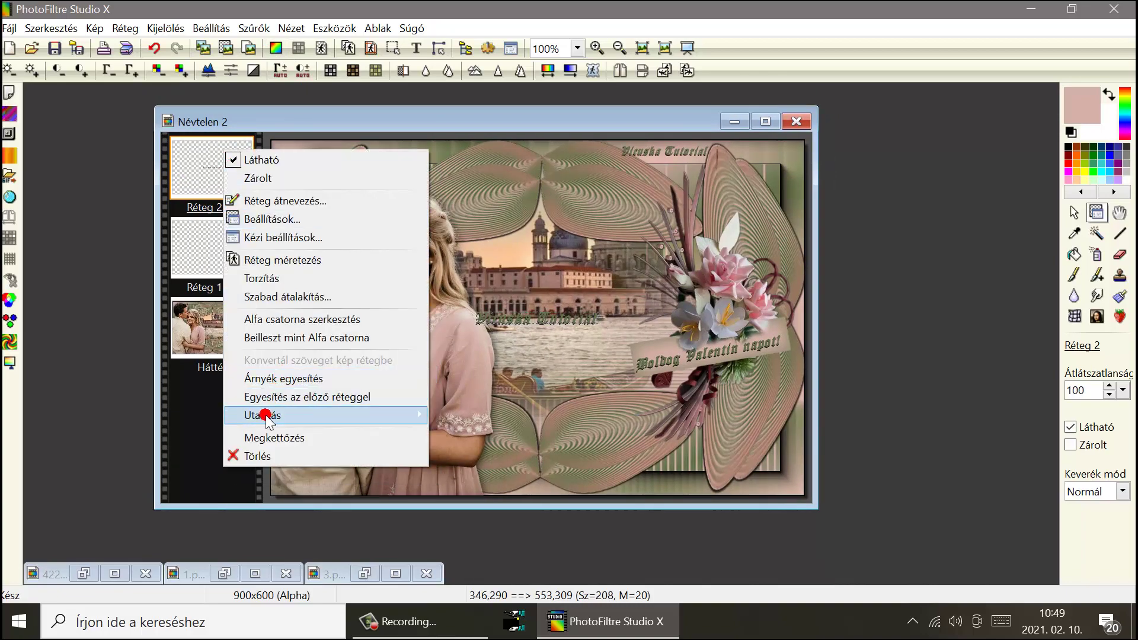
{"action": "left_click", "coordinate": [268, 438]}
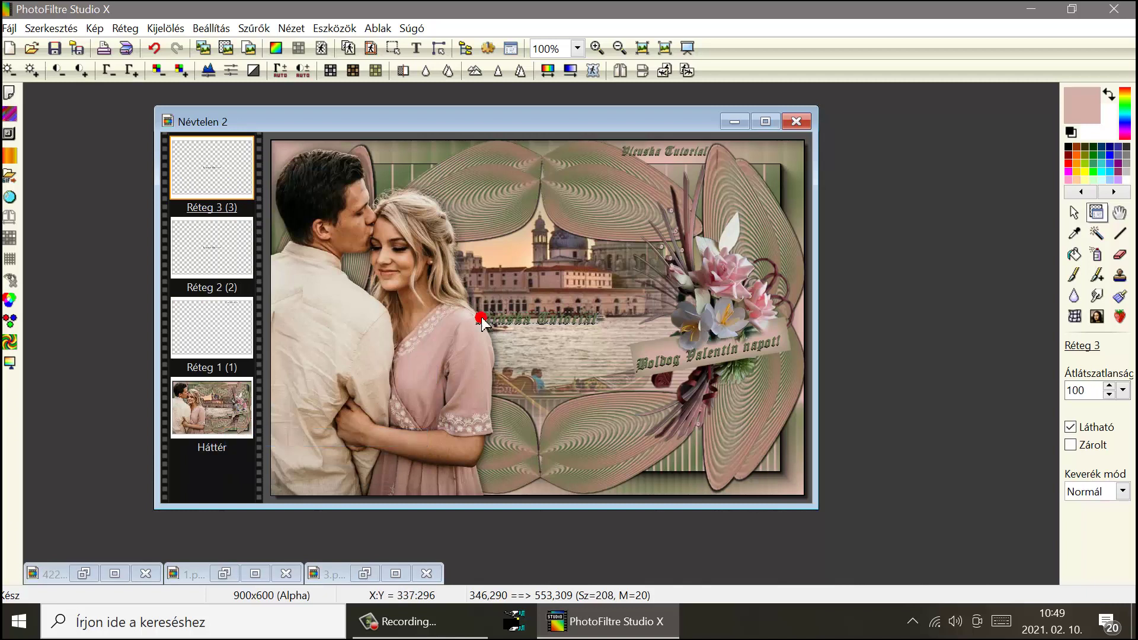
Duplicate the small signature layer Réteg 1 and place the copy over the lower leaf ornament at about 495,471.
{"action": "left_click", "coordinate": [621, 155]}
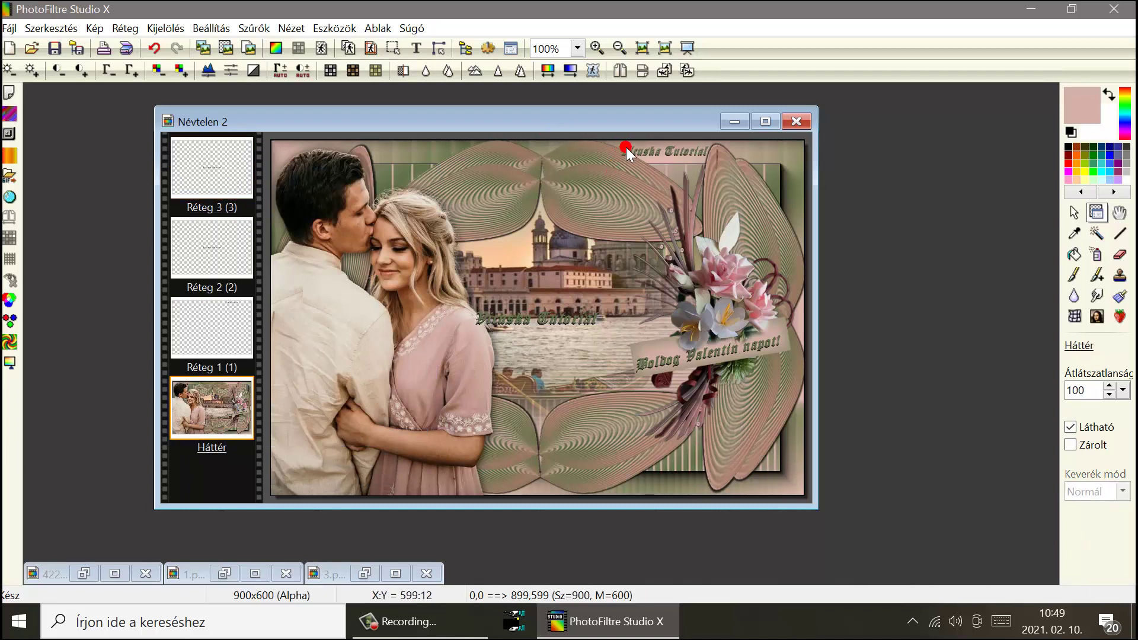
{"action": "left_click_drag", "start_coordinate": [625, 153], "coordinate": [635, 168]}
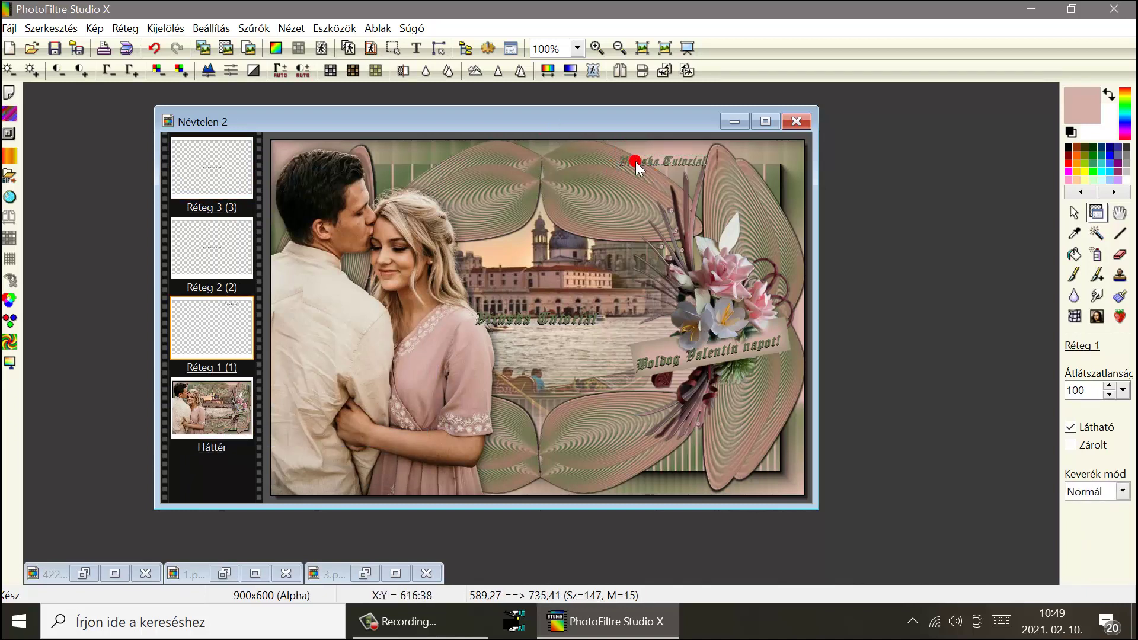
{"action": "left_click", "coordinate": [202, 178]}
{"action": "right_click", "coordinate": [204, 326]}
{"action": "left_click", "coordinate": [232, 293]}
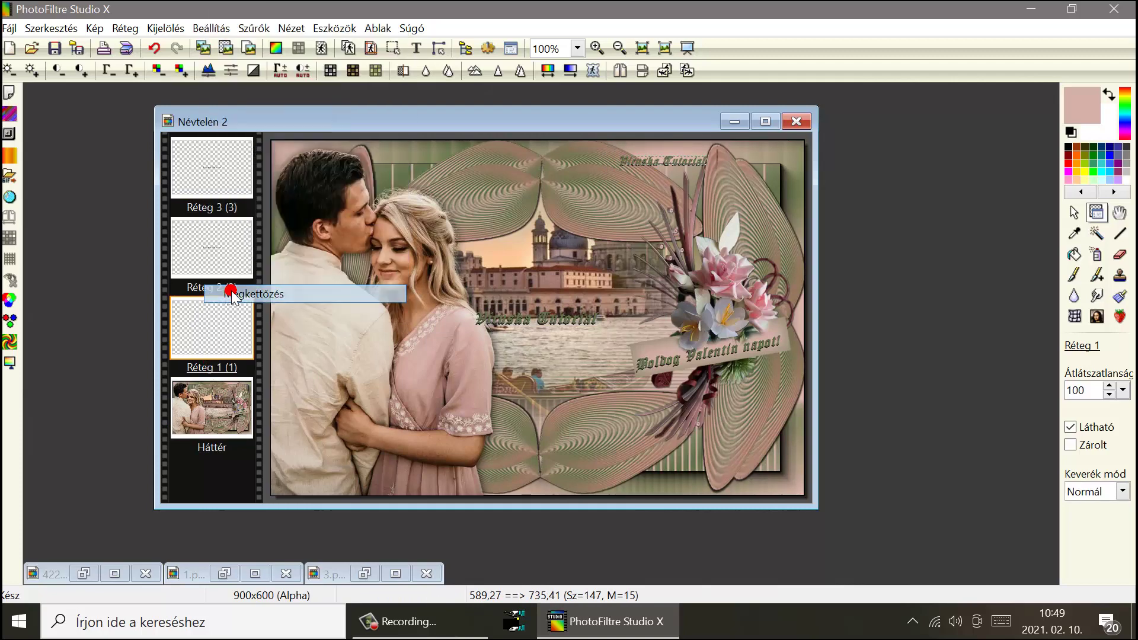
{"action": "mouse_move", "coordinate": [639, 165]}
{"action": "left_mouse_down"}
{"action": "mouse_move", "coordinate": [620, 276]}
{"action": "mouse_move", "coordinate": [630, 389]}
{"action": "mouse_move", "coordinate": [583, 427]}
{"action": "left_mouse_up"}
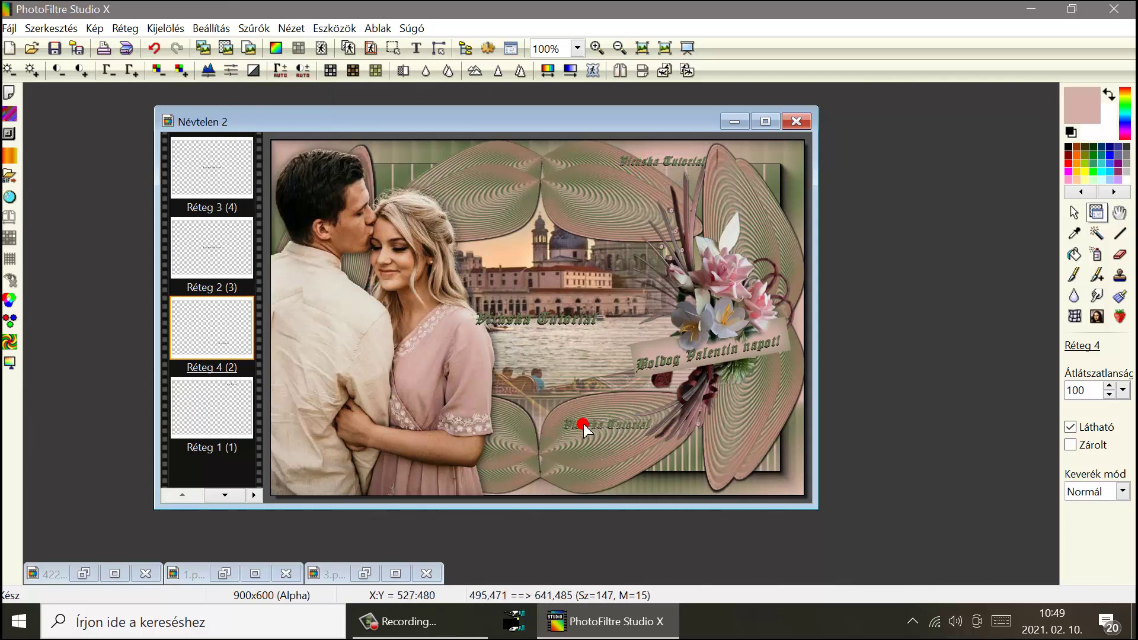
Move the small signature layer Réteg 1 back up to the image's upper edge at about 596,11.
{"action": "left_click", "coordinate": [692, 165]}
{"action": "left_click", "coordinate": [668, 166]}
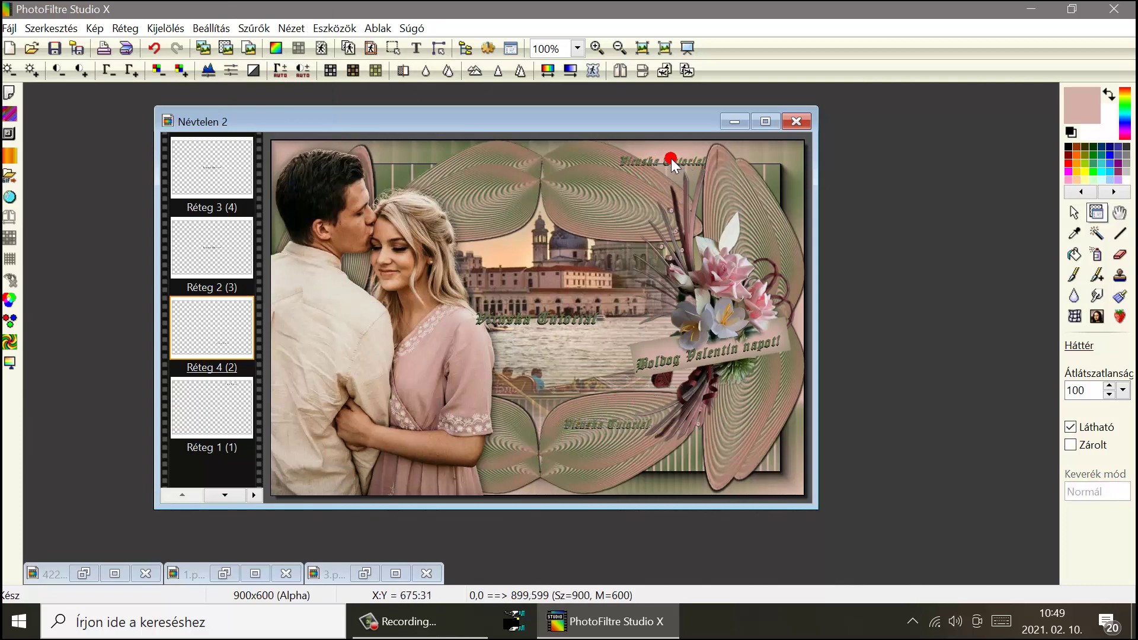
{"action": "left_click_drag", "start_coordinate": [667, 160], "coordinate": [670, 150]}
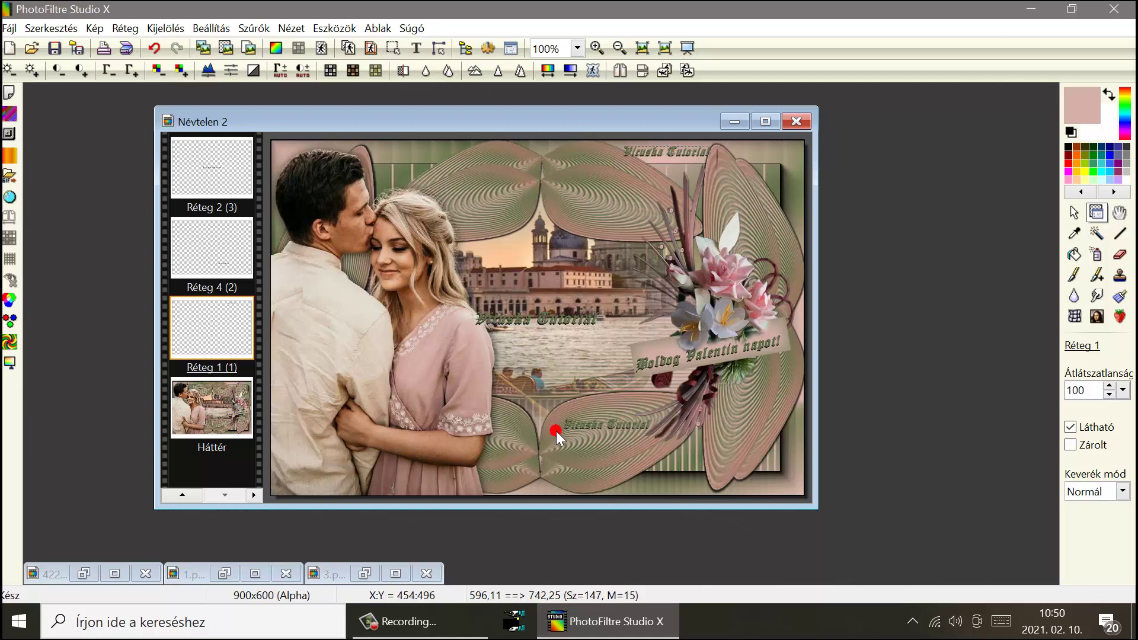
Erase the word Tutorial from the lower signature copy on layer Réteg 4 with the size 30 eraser.
{"action": "left_click", "coordinate": [1120, 256]}
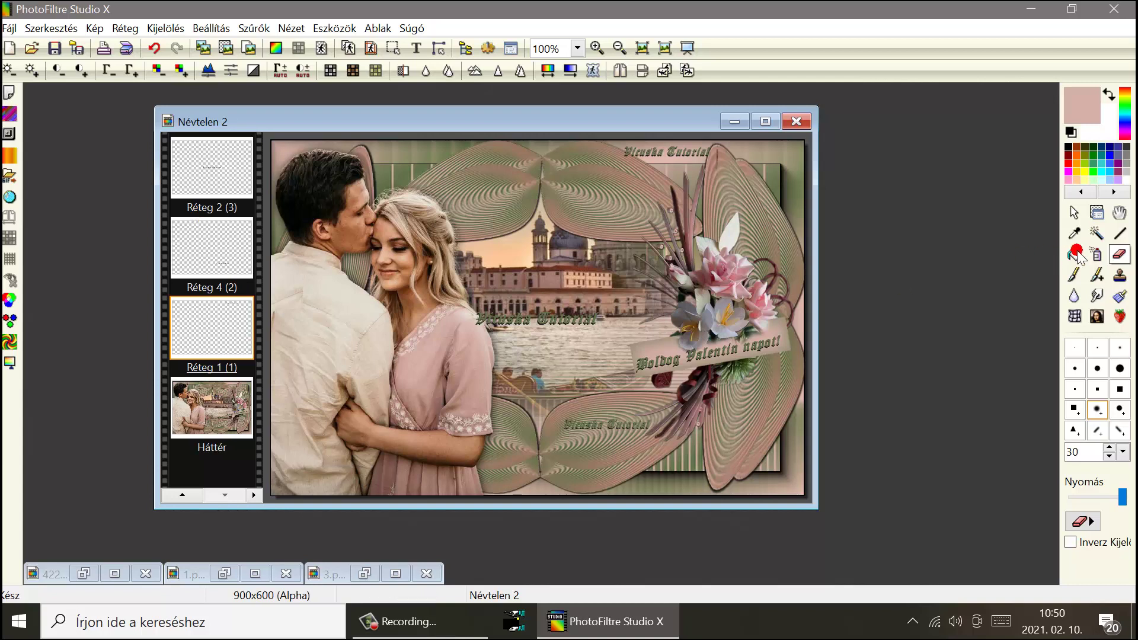
{"action": "left_click", "coordinate": [1096, 212]}
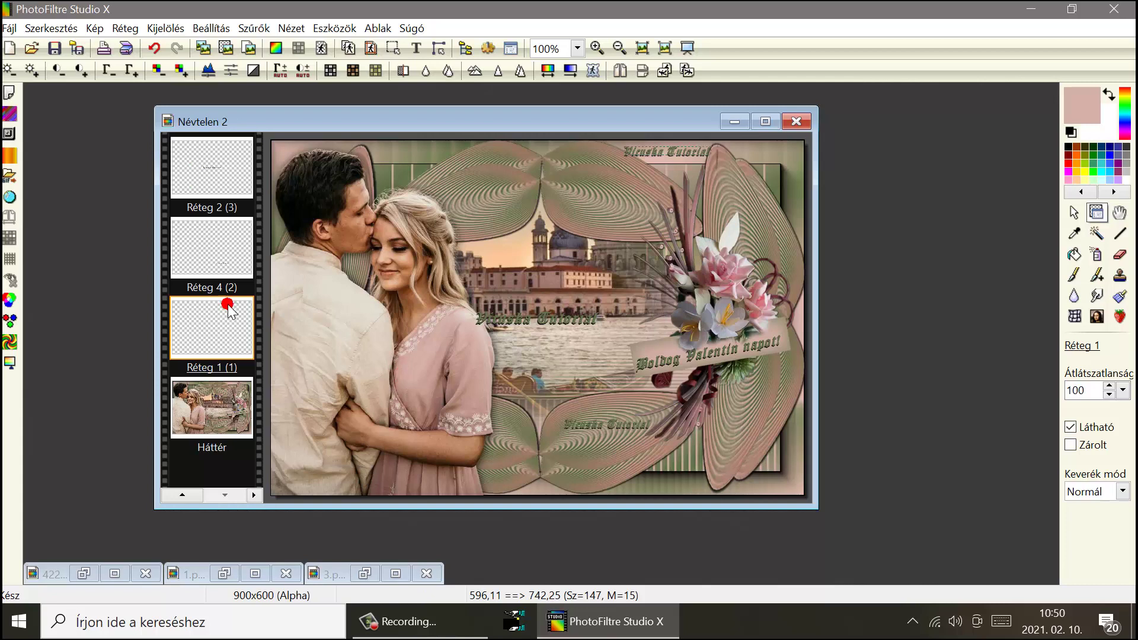
{"action": "left_click", "coordinate": [229, 249]}
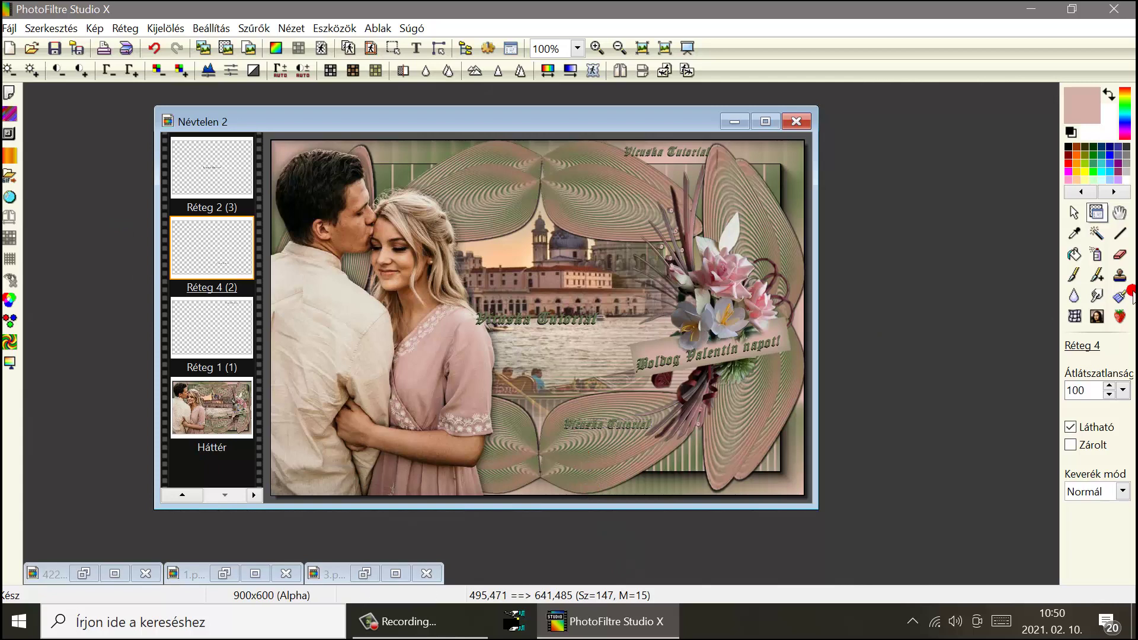
{"action": "left_click", "coordinate": [1119, 254]}
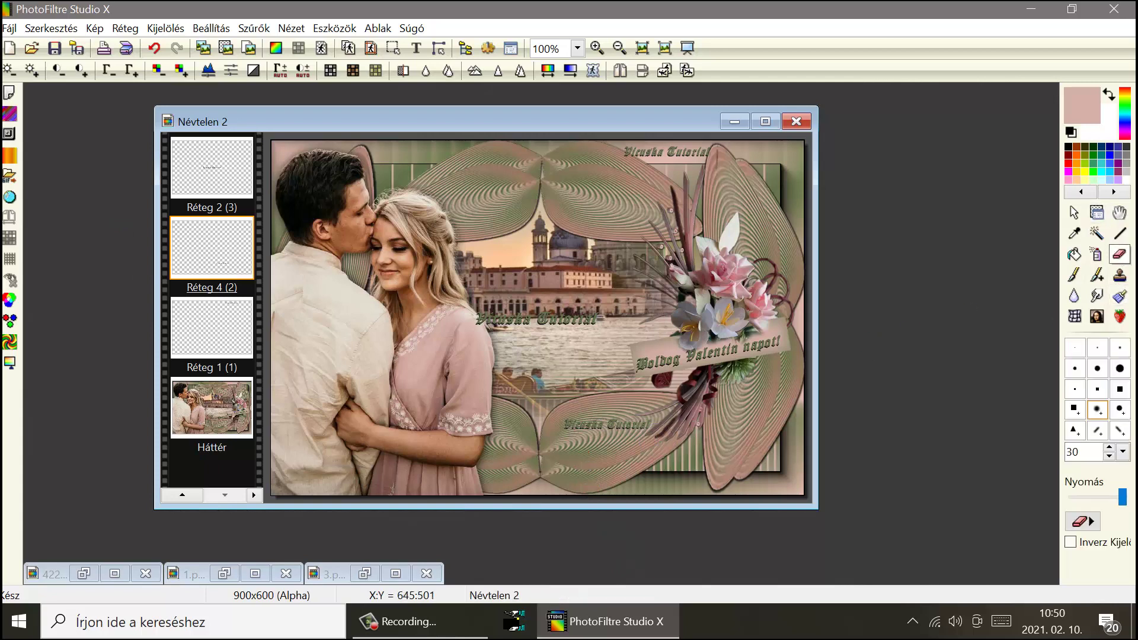
{"action": "left_click_drag", "start_coordinate": [654, 438], "coordinate": [622, 418]}
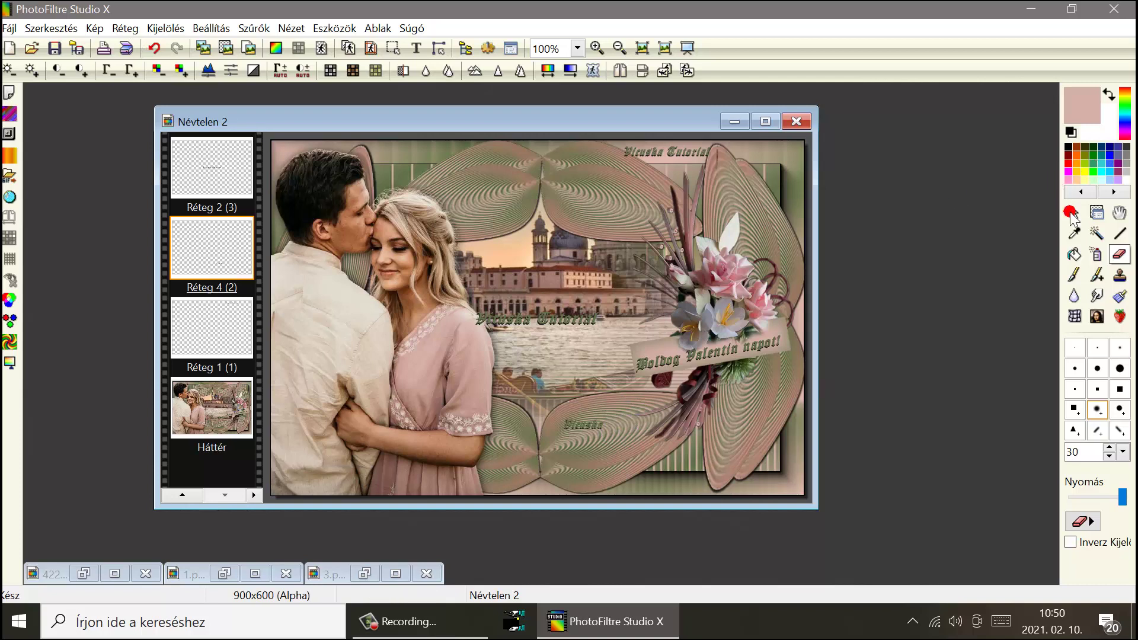
Move the shortened signature layer Réteg 4 over the lower leaf ornament to about 531,486.
{"action": "left_click", "coordinate": [1097, 216]}
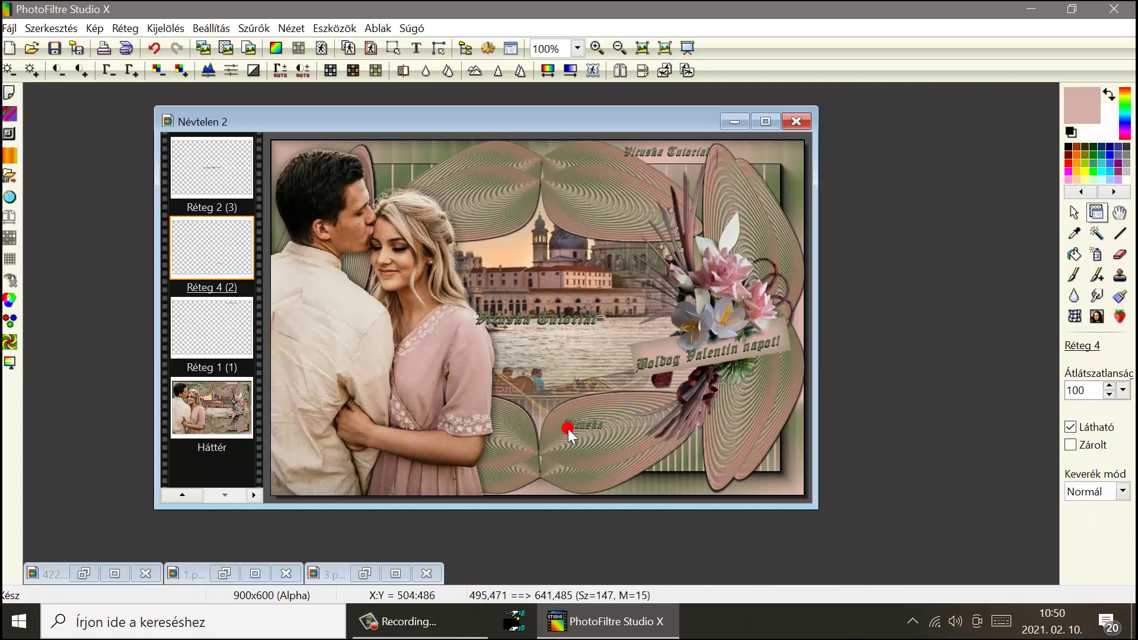
{"action": "left_click_drag", "start_coordinate": [568, 425], "coordinate": [591, 434]}
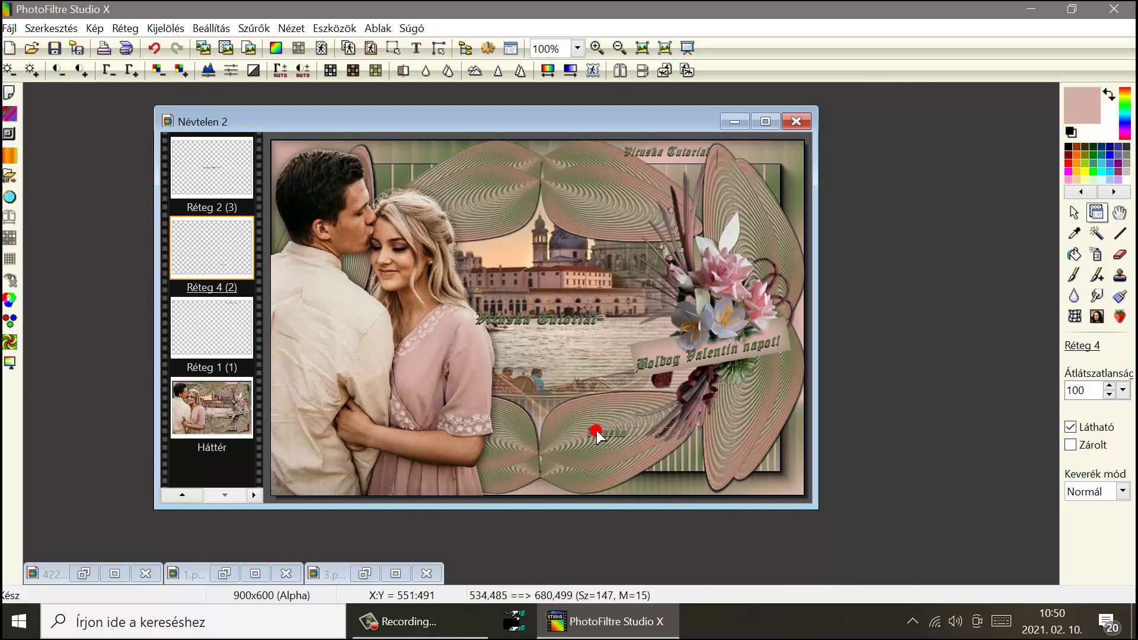
{"action": "left_click", "coordinate": [581, 440]}
{"action": "mouse_move", "coordinate": [593, 438]}
{"action": "left_mouse_down"}
{"action": "mouse_move", "coordinate": [660, 463]}
{"action": "mouse_move", "coordinate": [664, 430]}
{"action": "mouse_move", "coordinate": [584, 418]}
{"action": "mouse_move", "coordinate": [581, 435]}
{"action": "mouse_move", "coordinate": [536, 369]}
{"action": "mouse_move", "coordinate": [592, 438]}
{"action": "left_mouse_up"}
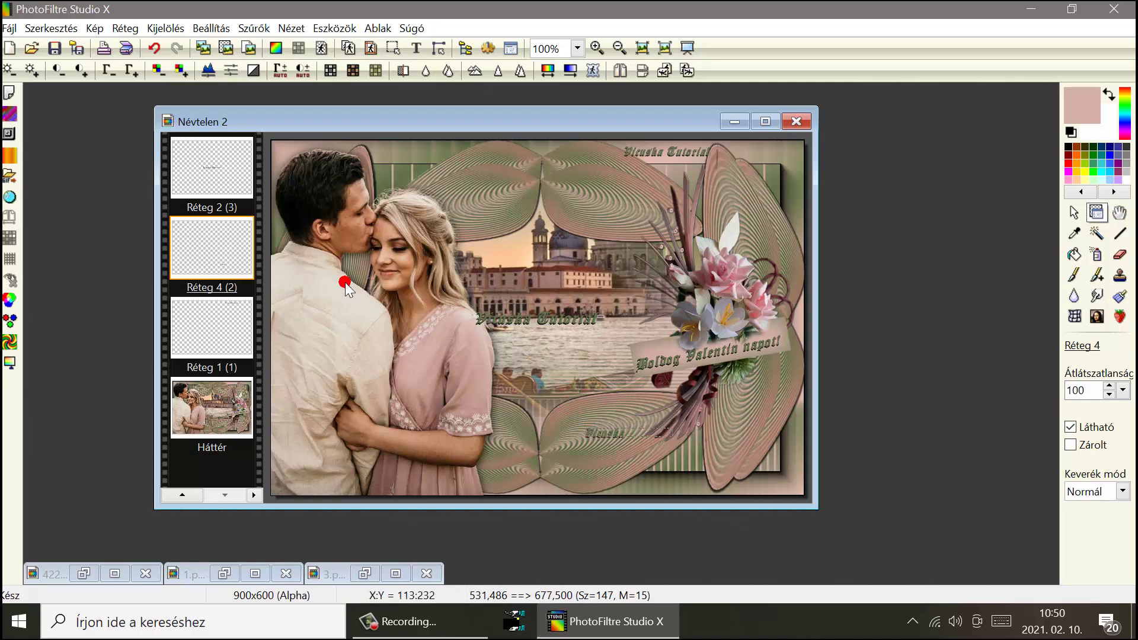
Move the large signature layer Réteg 3 from the image's centre to its upper edge at about 183,9.
{"action": "left_click", "coordinate": [516, 323]}
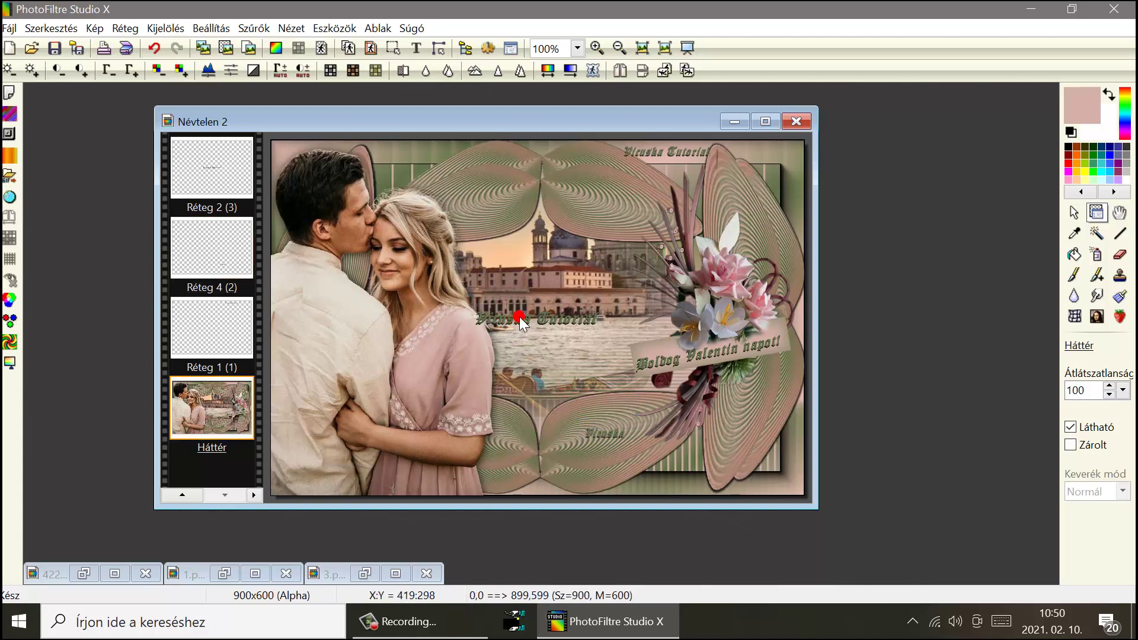
{"action": "left_click", "coordinate": [178, 45]}
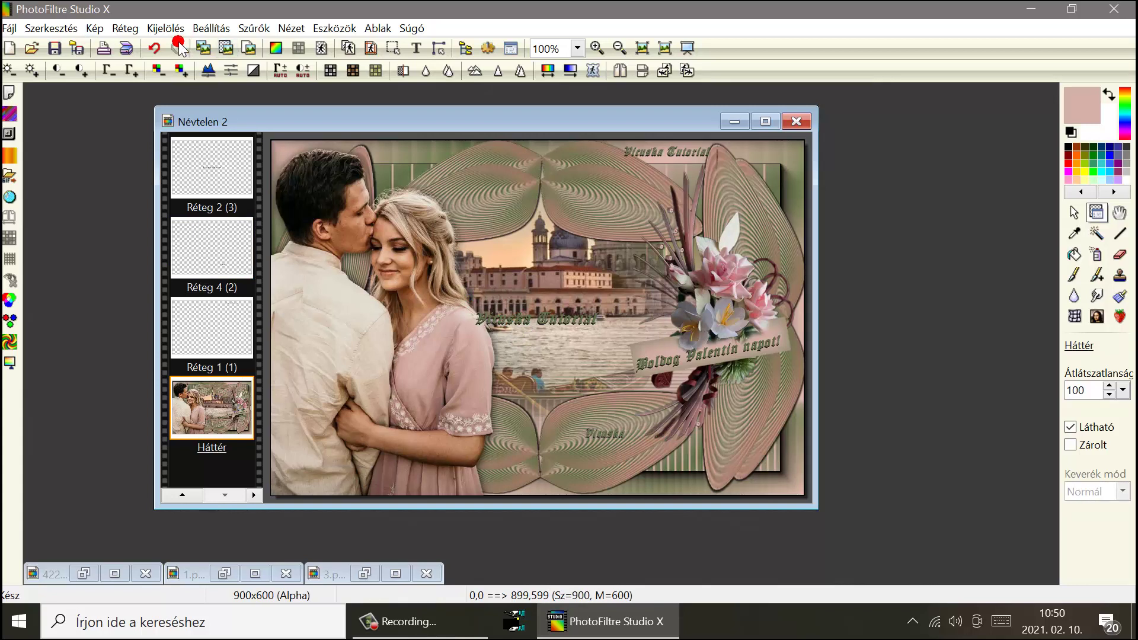
{"action": "left_click", "coordinate": [396, 309]}
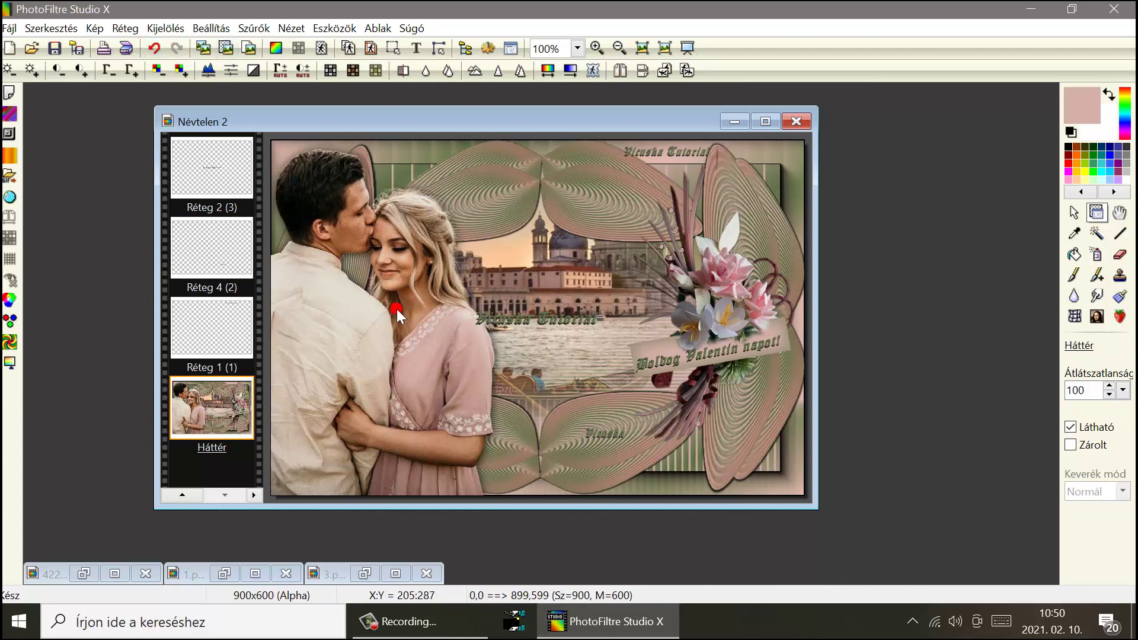
{"action": "key", "text": "ctrl+v"}
{"action": "left_click_drag", "start_coordinate": [484, 322], "coordinate": [389, 154]}
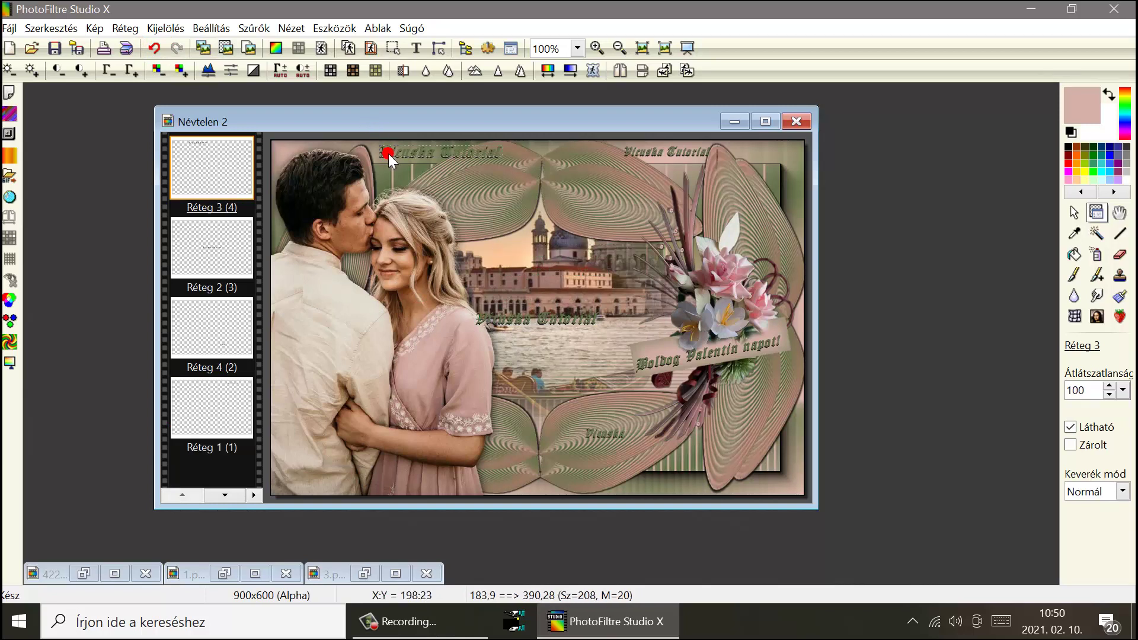
{"action": "key", "text": "ctrl+shift+f"}
{"action": "left_click", "coordinate": [369, 224]}
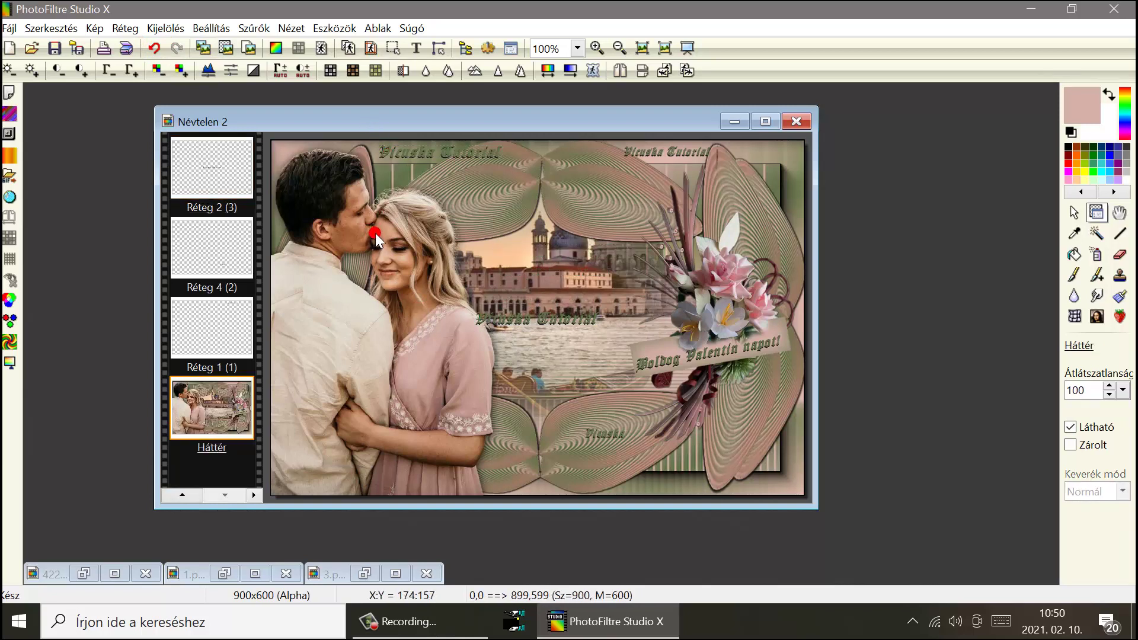
Delete the two large signature layers Réteg 3 and Réteg 2.
{"action": "left_click", "coordinate": [540, 162]}
{"action": "key", "text": "ctrl+z"}
{"action": "right_click", "coordinate": [219, 169]}
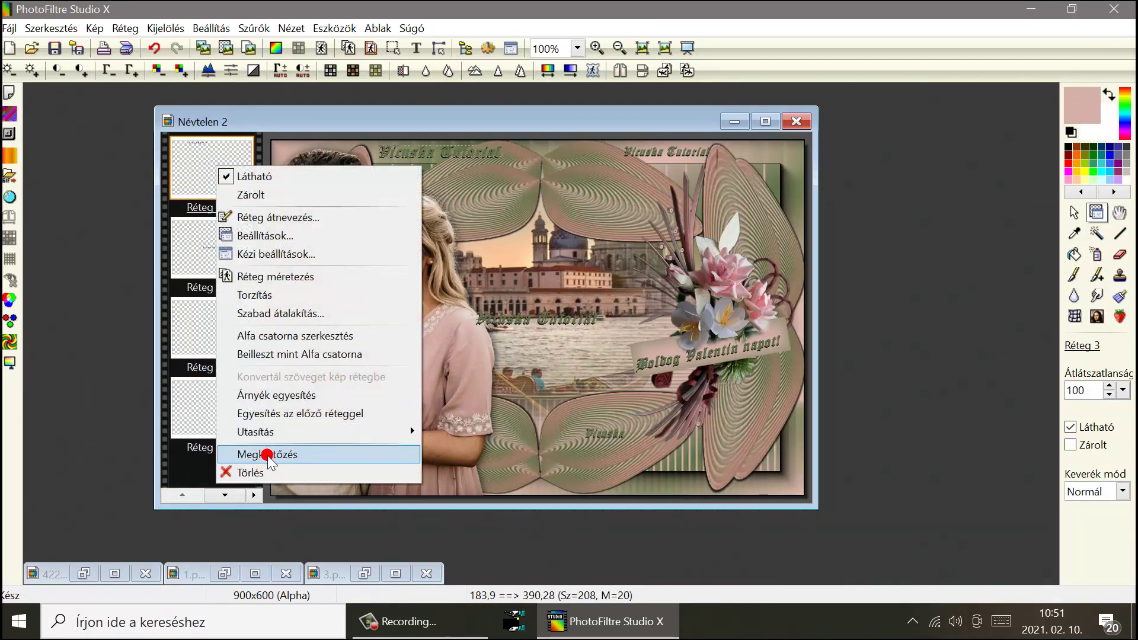
{"action": "left_click", "coordinate": [259, 472]}
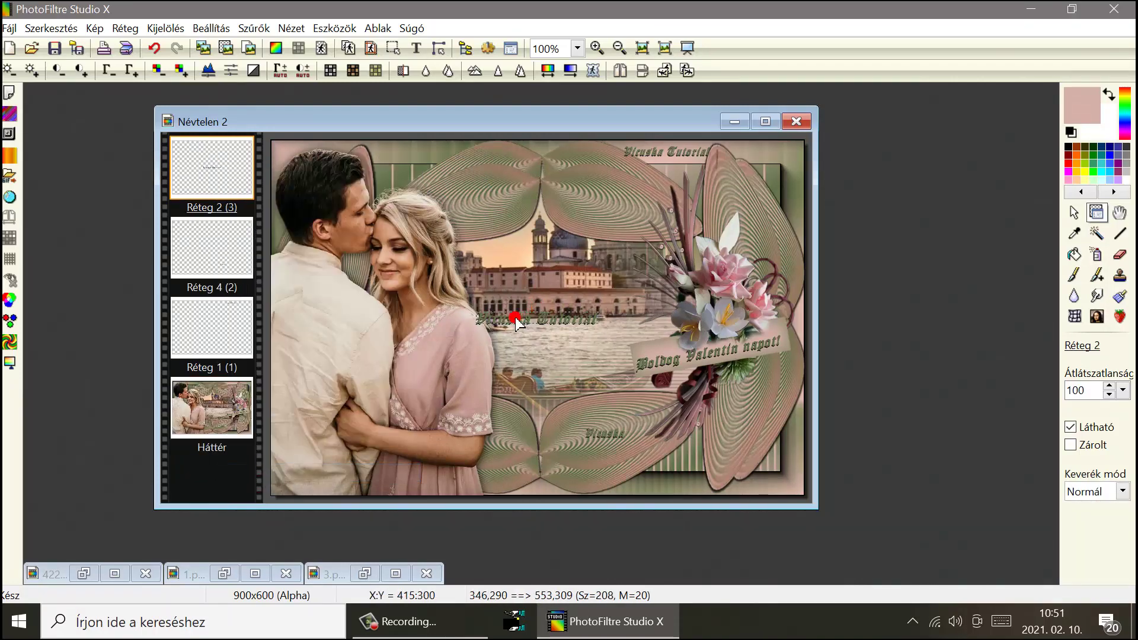
{"action": "left_click_drag", "start_coordinate": [509, 321], "coordinate": [467, 348]}
{"action": "right_click", "coordinate": [224, 169]}
{"action": "left_click", "coordinate": [292, 472]}
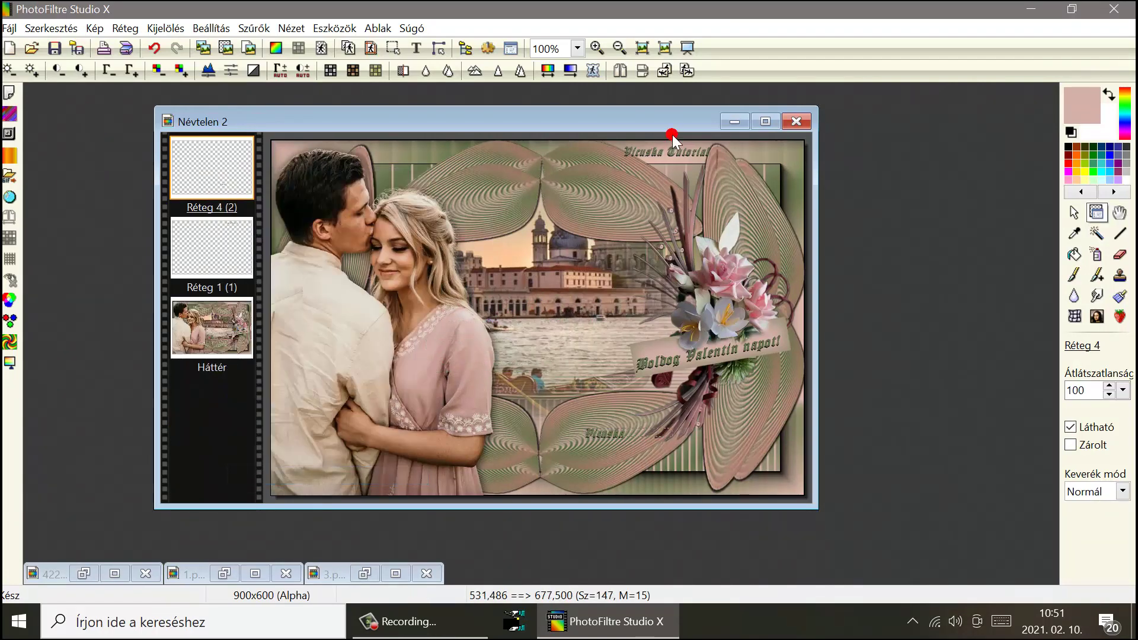
Move the shortened signature layer Réteg 4 to about 496,455 and merge both small signature layers into the background.
{"action": "left_click", "coordinate": [591, 436]}
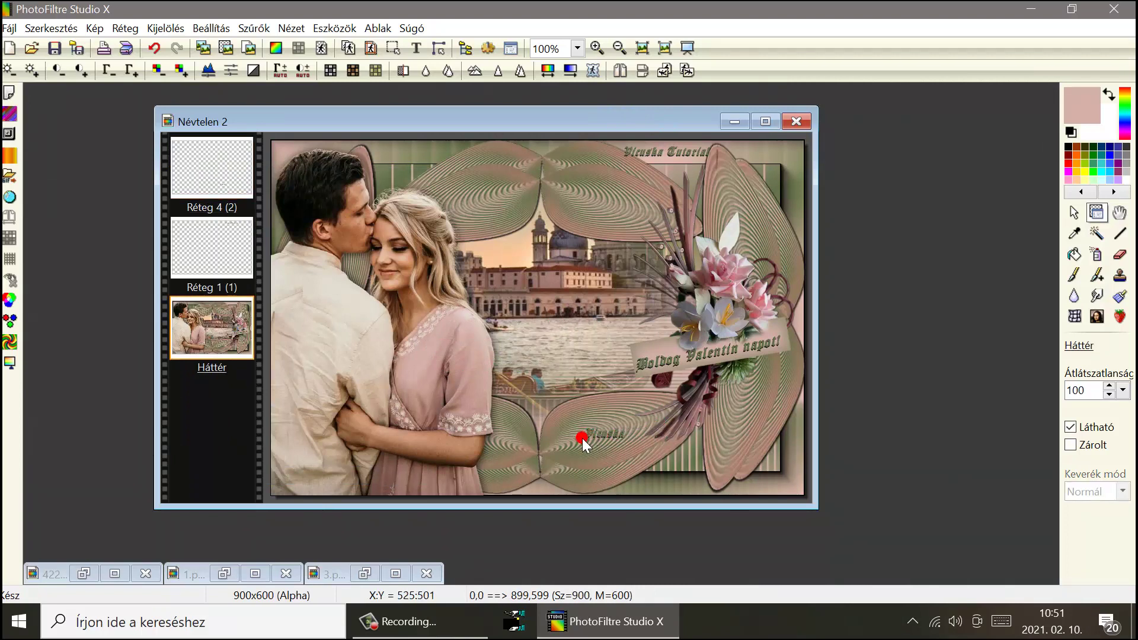
{"action": "left_click_drag", "start_coordinate": [589, 433], "coordinate": [574, 413]}
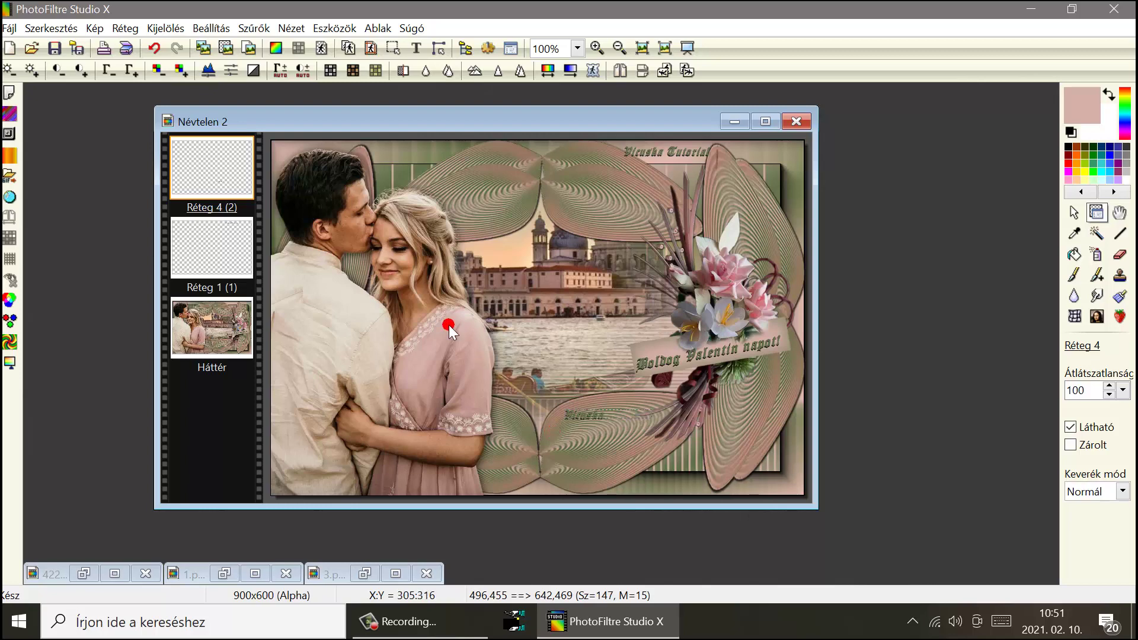
{"action": "right_click", "coordinate": [207, 163]}
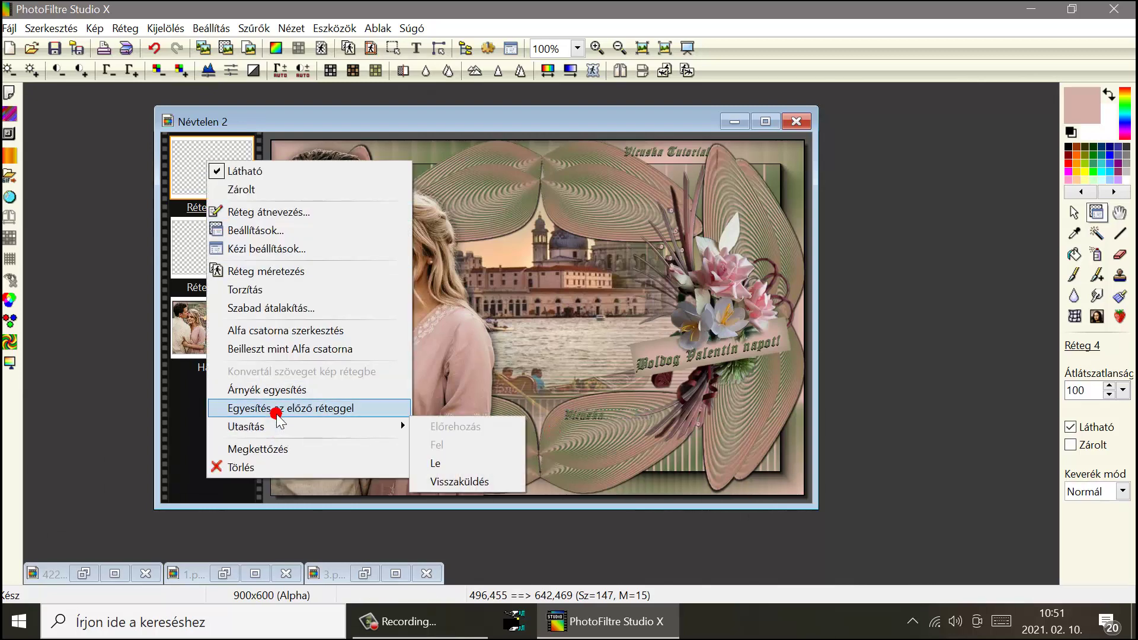
{"action": "left_click", "coordinate": [276, 413]}
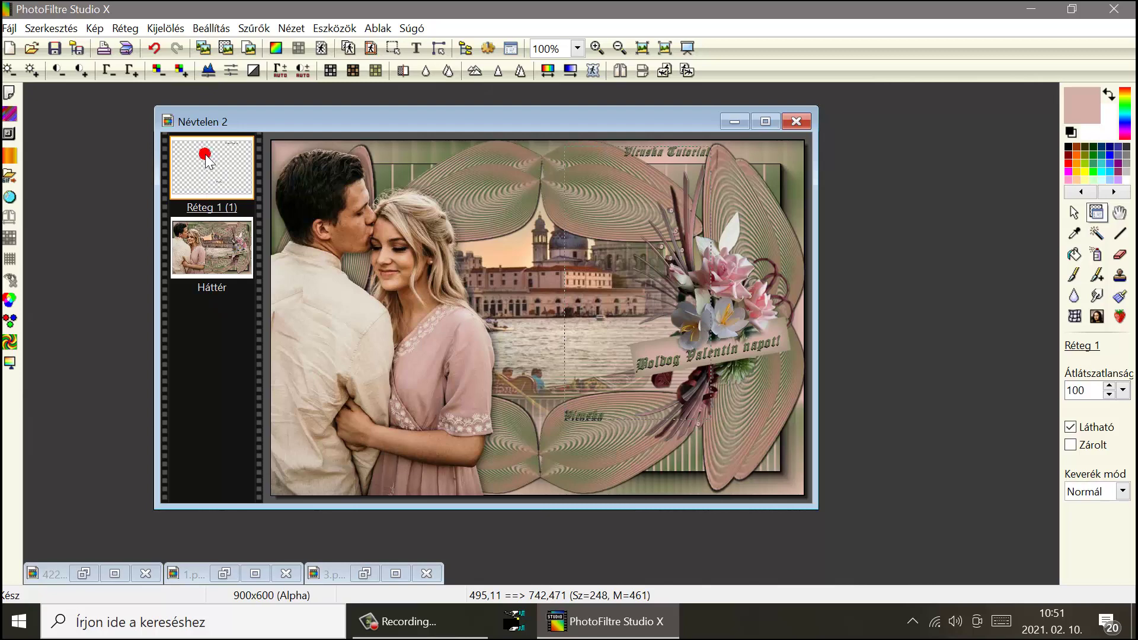
{"action": "right_click", "coordinate": [207, 161]}
{"action": "left_click", "coordinate": [278, 407]}
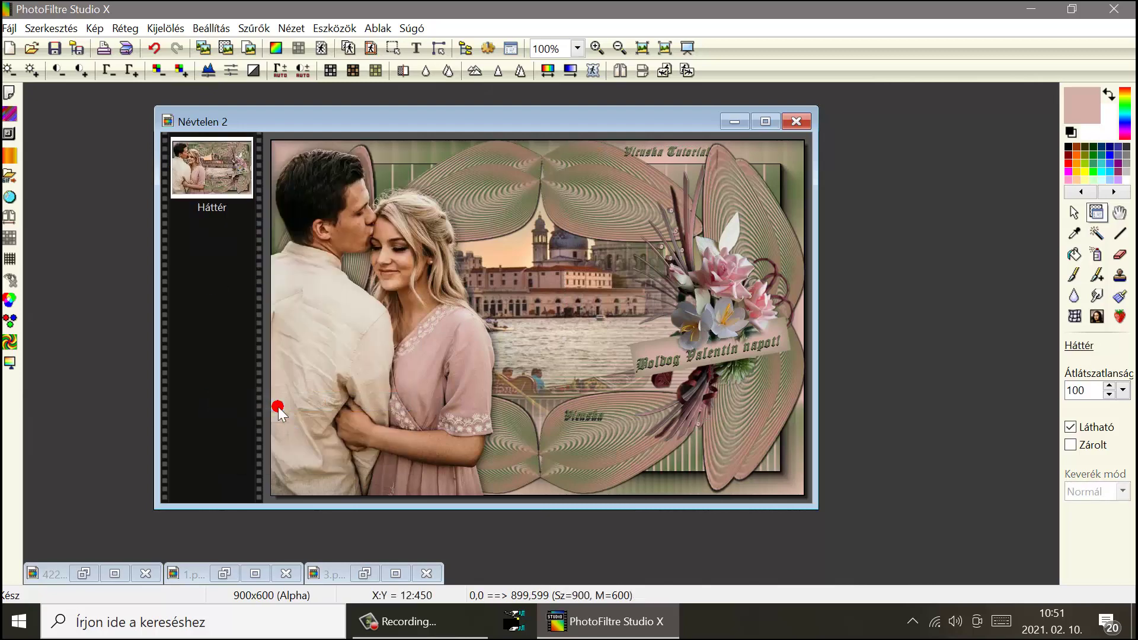
{"action": "mouse_move", "coordinate": [377, 124]}
{"action": "left_mouse_down"}
{"action": "mouse_move", "coordinate": [364, 116]}
{"action": "mouse_move", "coordinate": [380, 135]}
{"action": "left_mouse_up"}
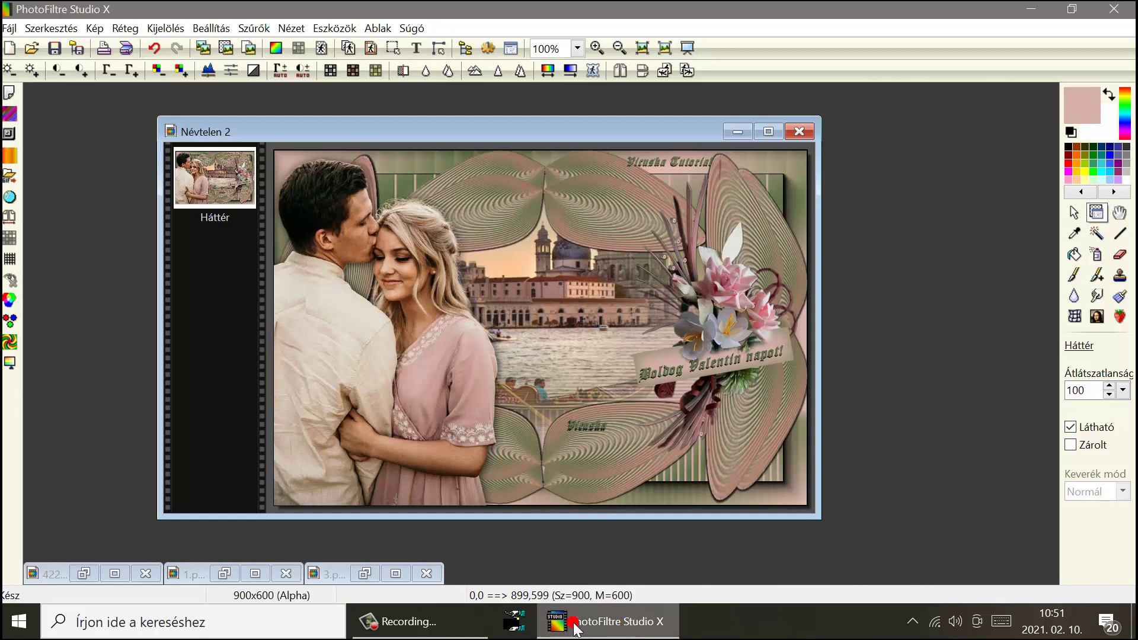
{"action": "mouse_move", "coordinate": [596, 629]}
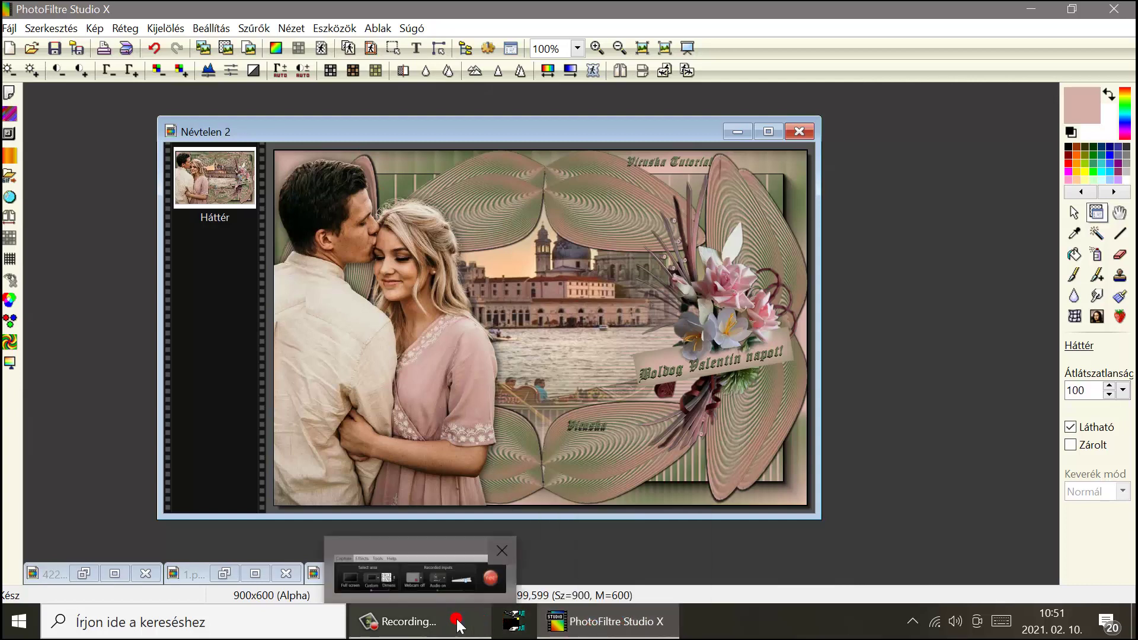
{"action": "left_click", "coordinate": [415, 622]}
{"action": "left_click", "coordinate": [837, 522]}
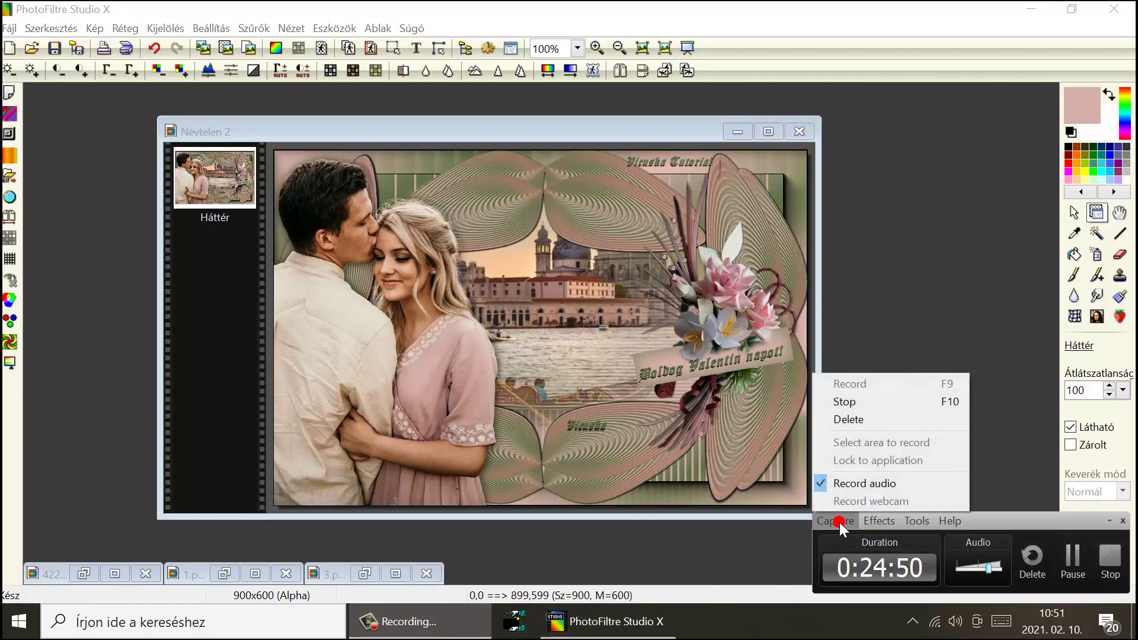